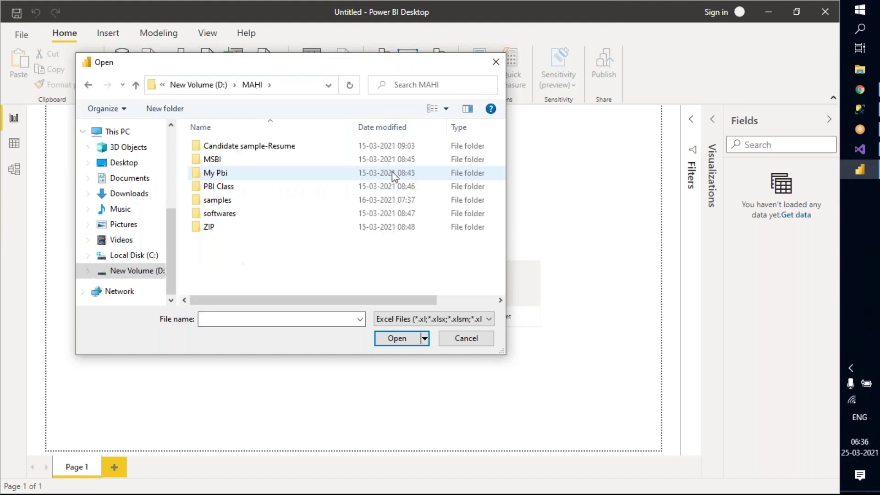
Open the SuperStoreUS workbook from the samples folder as the Excel data source.
{"action": "left_click", "coordinate": [242, 201]}
{"action": "double_click", "coordinate": [243, 201]}
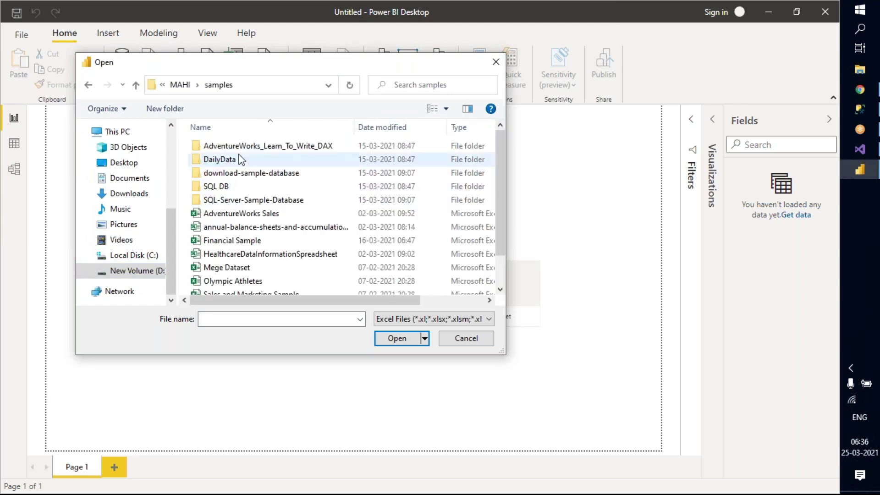
{"action": "scroll", "coordinate": [238, 225], "scroll_direction": "down", "scroll_amount": 1}
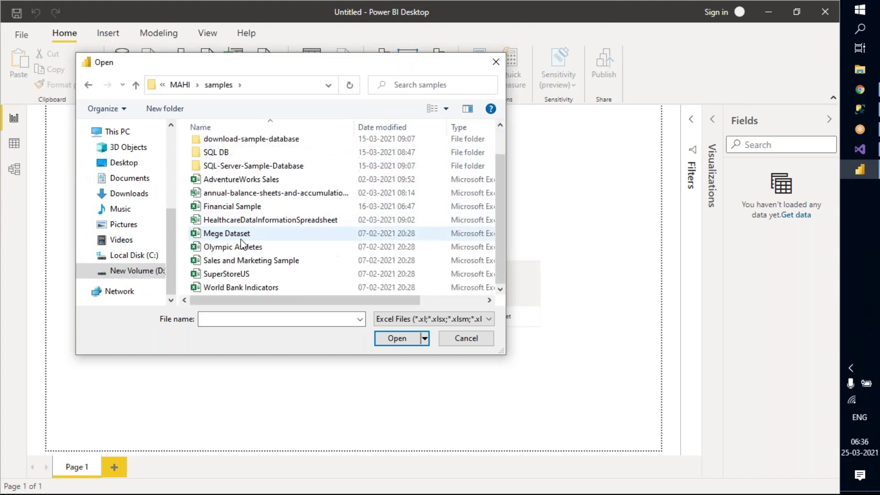
{"action": "left_click", "coordinate": [249, 277]}
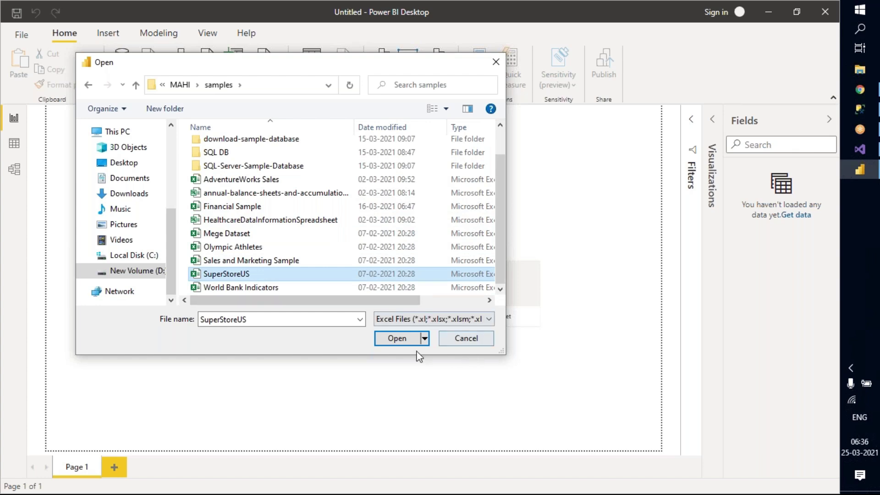
{"action": "left_click", "coordinate": [402, 343]}
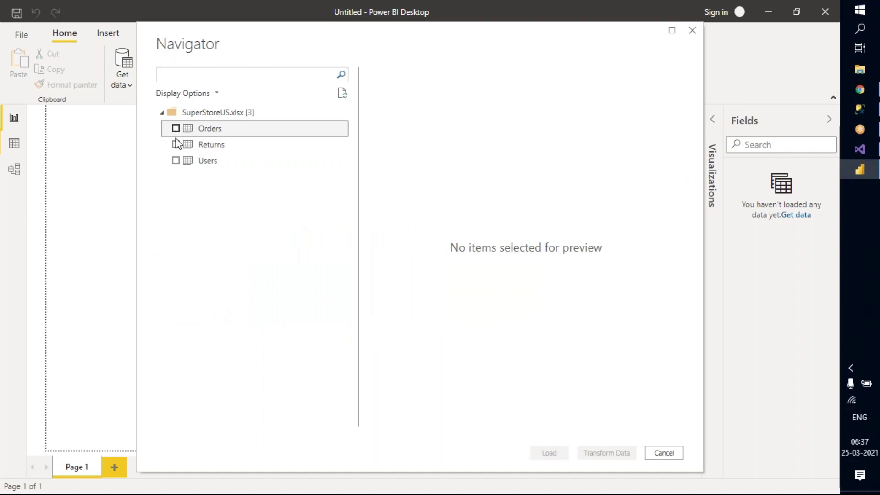
Select the Orders, Returns and Users tables of the SuperStoreUS workbook and preview their contents.
{"action": "left_click", "coordinate": [175, 128]}
{"action": "left_click", "coordinate": [175, 144]}
{"action": "left_click", "coordinate": [176, 160]}
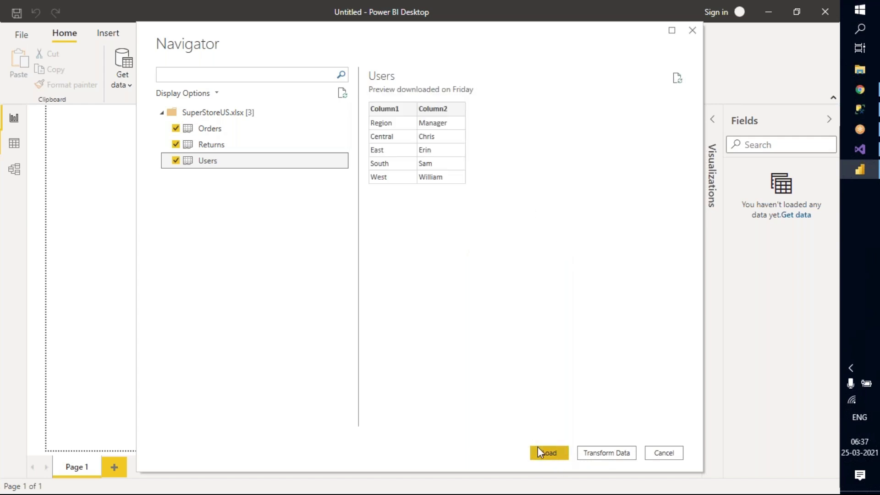
{"action": "left_click", "coordinate": [200, 147]}
{"action": "left_click", "coordinate": [219, 129]}
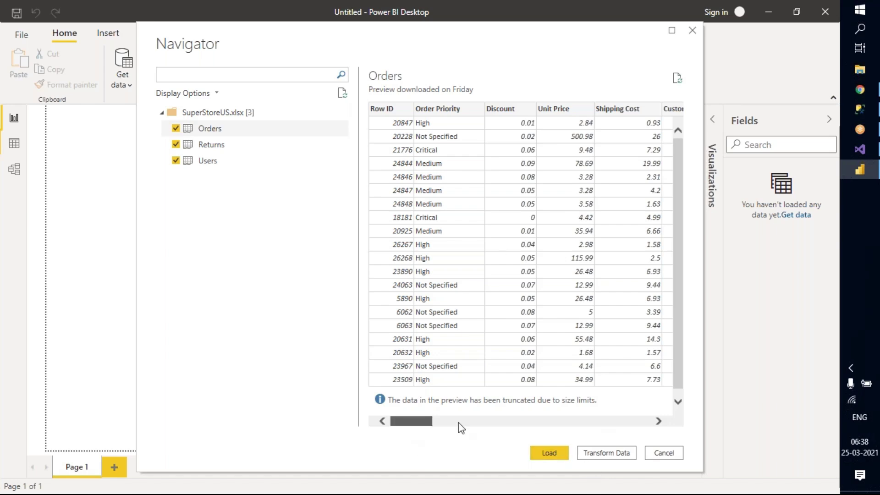
{"action": "left_click_drag", "start_coordinate": [459, 423], "coordinate": [568, 434]}
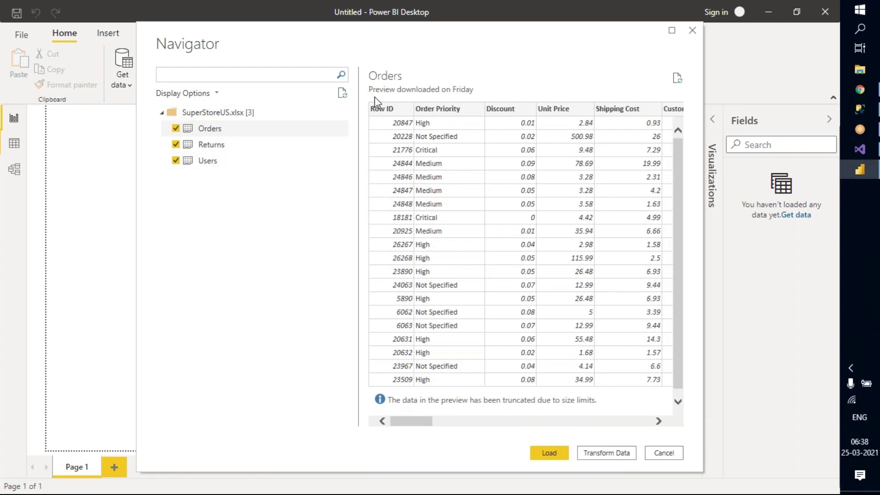
{"action": "left_click", "coordinate": [221, 164]}
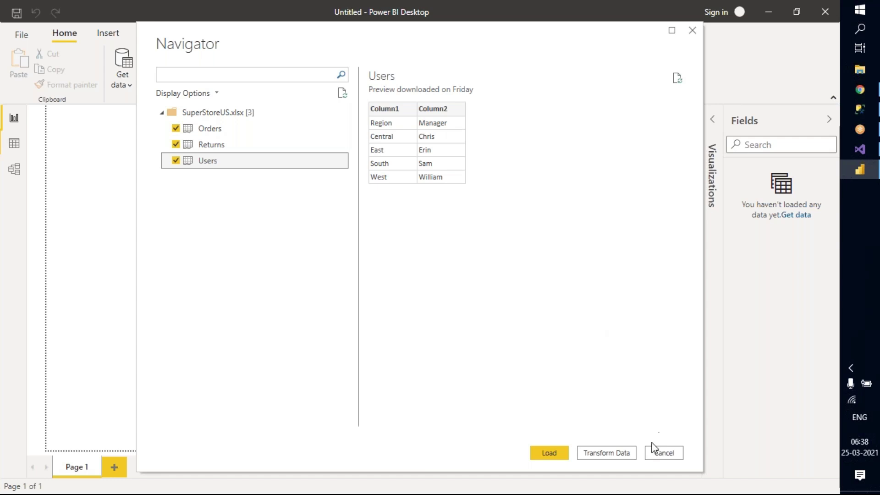
{"action": "left_click", "coordinate": [538, 11]}
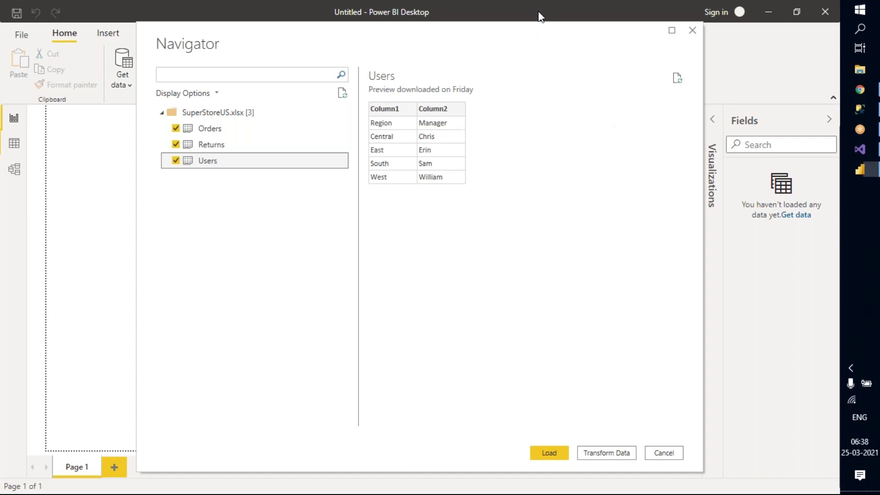
{"action": "left_click", "coordinate": [544, 33]}
{"action": "mouse_move", "coordinate": [560, 100]}
{"action": "left_mouse_down"}
{"action": "mouse_move", "coordinate": [562, 117]}
{"action": "mouse_move", "coordinate": [576, 98]}
{"action": "mouse_move", "coordinate": [588, 118]}
{"action": "left_mouse_up"}
{"action": "mouse_move", "coordinate": [597, 88]}
{"action": "left_mouse_down"}
{"action": "mouse_move", "coordinate": [599, 117]}
{"action": "mouse_move", "coordinate": [554, 111]}
{"action": "mouse_move", "coordinate": [657, 122]}
{"action": "left_mouse_up"}
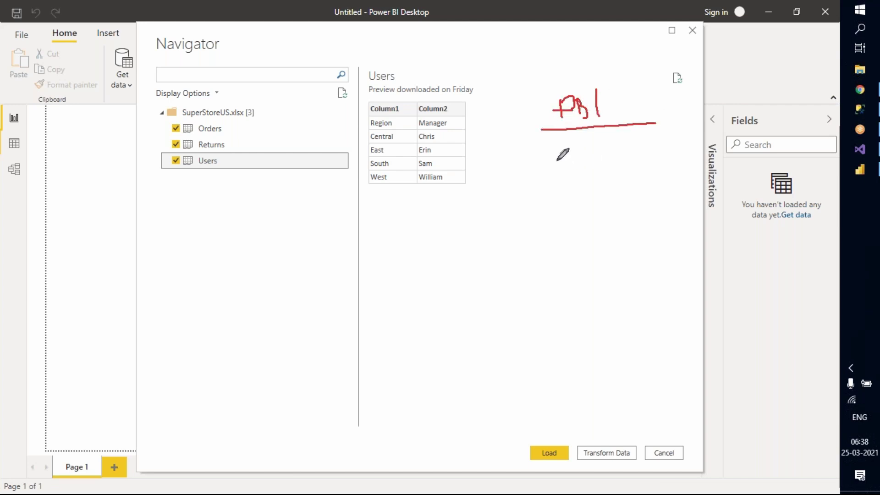
{"action": "mouse_move", "coordinate": [556, 153]}
{"action": "left_mouse_down"}
{"action": "mouse_move", "coordinate": [570, 173]}
{"action": "mouse_move", "coordinate": [625, 161]}
{"action": "left_mouse_up"}
{"action": "left_click_drag", "start_coordinate": [583, 192], "coordinate": [596, 214]}
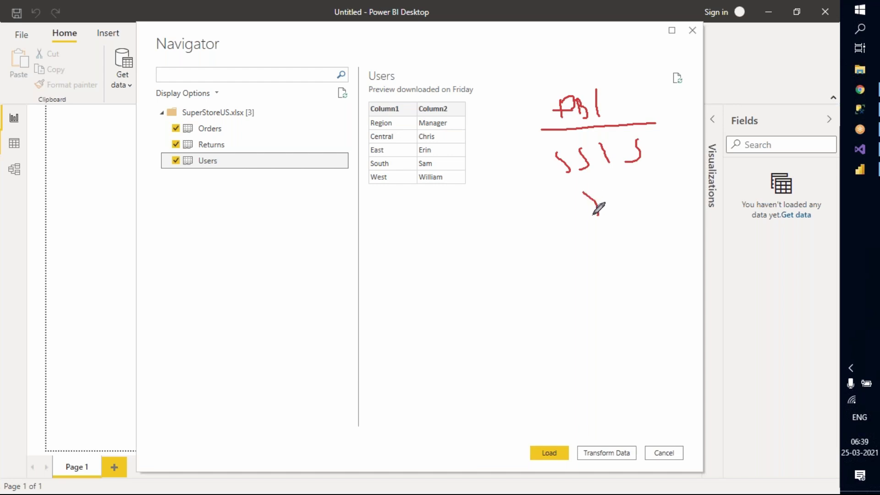
{"action": "mouse_move", "coordinate": [621, 187]}
{"action": "left_mouse_down"}
{"action": "mouse_move", "coordinate": [618, 208]}
{"action": "mouse_move", "coordinate": [646, 181]}
{"action": "mouse_move", "coordinate": [649, 192]}
{"action": "left_mouse_up"}
{"action": "left_click_drag", "start_coordinate": [636, 188], "coordinate": [656, 193]}
{"action": "mouse_move", "coordinate": [602, 231]}
{"action": "left_mouse_down"}
{"action": "mouse_move", "coordinate": [608, 242]}
{"action": "mouse_move", "coordinate": [635, 237]}
{"action": "mouse_move", "coordinate": [657, 211]}
{"action": "mouse_move", "coordinate": [646, 224]}
{"action": "mouse_move", "coordinate": [672, 225]}
{"action": "mouse_move", "coordinate": [606, 235]}
{"action": "left_mouse_up"}
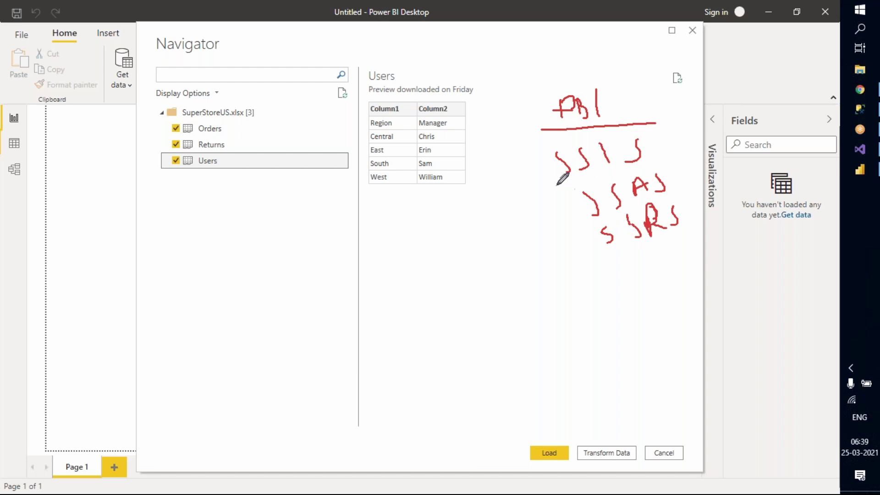
{"action": "mouse_move", "coordinate": [546, 184]}
{"action": "left_mouse_down"}
{"action": "mouse_move", "coordinate": [665, 148]}
{"action": "mouse_move", "coordinate": [564, 131]}
{"action": "mouse_move", "coordinate": [548, 138]}
{"action": "mouse_move", "coordinate": [546, 184]}
{"action": "left_mouse_up"}
{"action": "mouse_move", "coordinate": [591, 230]}
{"action": "left_mouse_down"}
{"action": "mouse_move", "coordinate": [698, 201]}
{"action": "mouse_move", "coordinate": [577, 256]}
{"action": "mouse_move", "coordinate": [578, 244]}
{"action": "mouse_move", "coordinate": [580, 253]}
{"action": "left_mouse_up"}
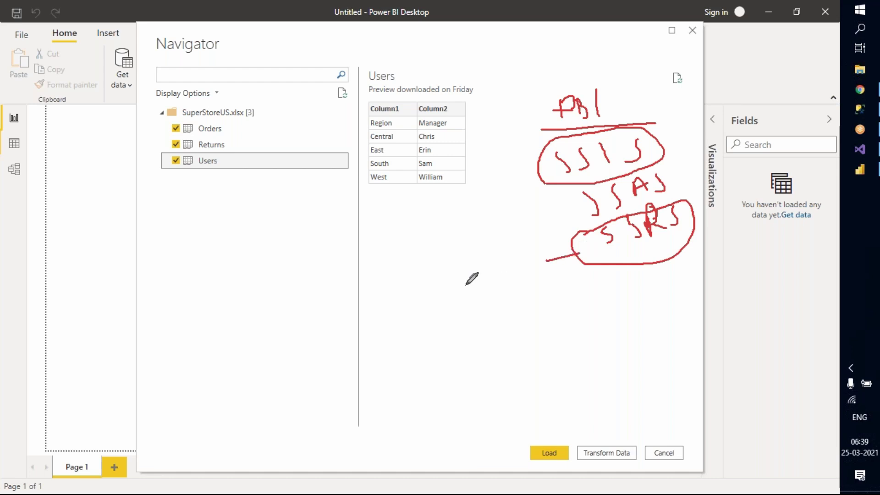
{"action": "mouse_move", "coordinate": [464, 285]}
{"action": "left_mouse_down"}
{"action": "mouse_move", "coordinate": [490, 259]}
{"action": "mouse_move", "coordinate": [500, 278]}
{"action": "mouse_move", "coordinate": [513, 279]}
{"action": "left_mouse_up"}
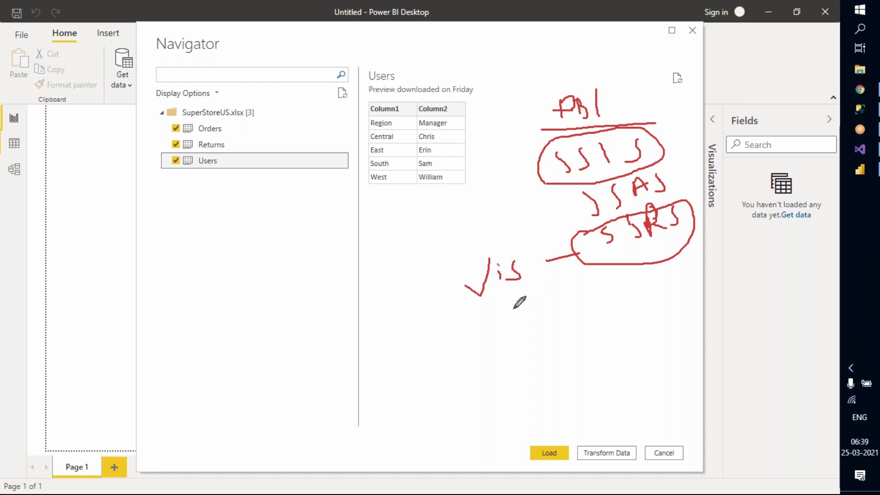
{"action": "mouse_move", "coordinate": [469, 312]}
{"action": "left_mouse_down"}
{"action": "mouse_move", "coordinate": [555, 288]}
{"action": "mouse_move", "coordinate": [458, 255]}
{"action": "mouse_move", "coordinate": [510, 309]}
{"action": "left_mouse_up"}
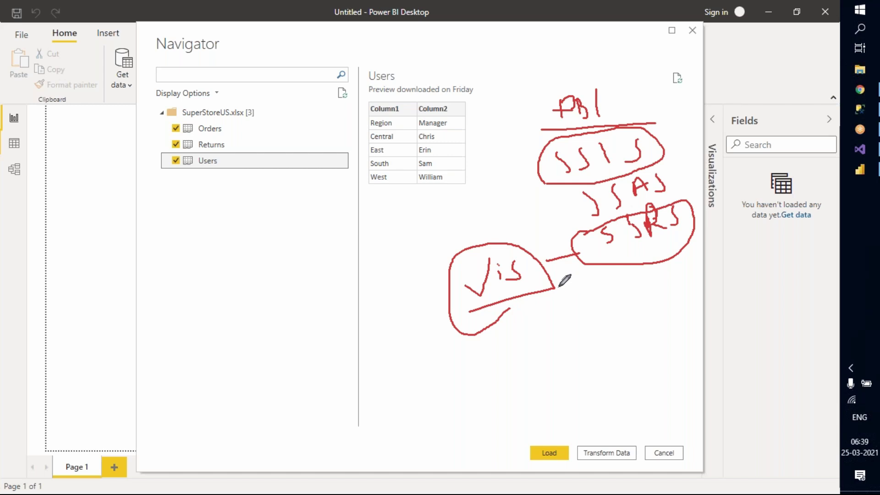
{"action": "mouse_move", "coordinate": [558, 288]}
{"action": "left_mouse_down"}
{"action": "mouse_move", "coordinate": [589, 275]}
{"action": "mouse_move", "coordinate": [599, 285]}
{"action": "left_mouse_up"}
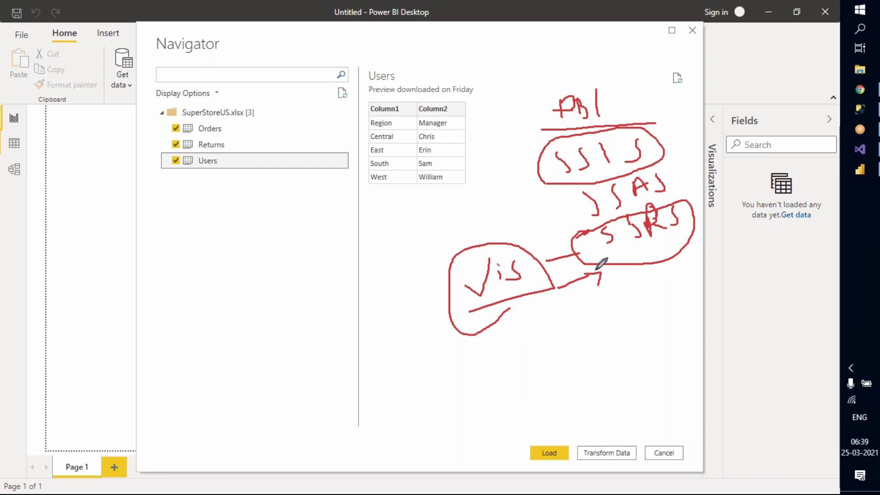
{"action": "mouse_move", "coordinate": [510, 180]}
{"action": "left_mouse_down"}
{"action": "mouse_move", "coordinate": [530, 173]}
{"action": "mouse_move", "coordinate": [526, 180]}
{"action": "left_mouse_up"}
{"action": "left_click_drag", "start_coordinate": [413, 209], "coordinate": [422, 219]}
{"action": "mouse_move", "coordinate": [427, 207]}
{"action": "left_mouse_down"}
{"action": "mouse_move", "coordinate": [410, 219]}
{"action": "mouse_move", "coordinate": [466, 196]}
{"action": "mouse_move", "coordinate": [493, 205]}
{"action": "left_mouse_up"}
{"action": "left_click", "coordinate": [478, 197]}
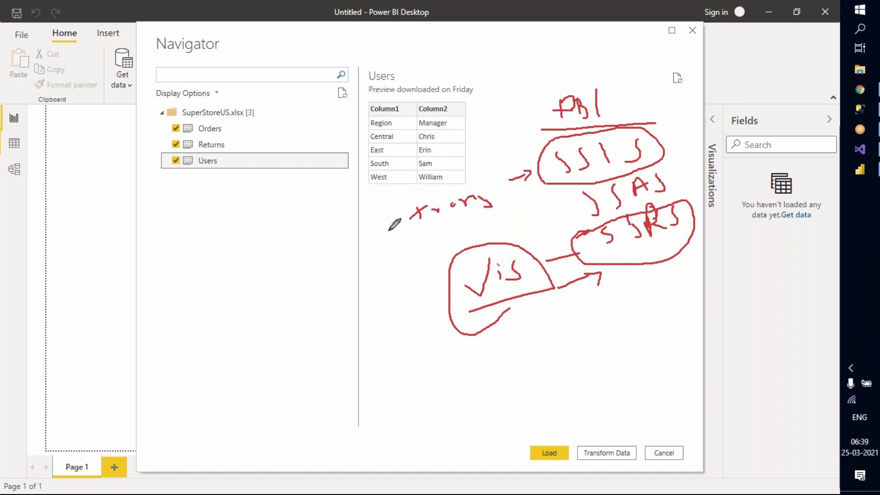
{"action": "left_click_drag", "start_coordinate": [388, 232], "coordinate": [400, 226]}
{"action": "mouse_move", "coordinate": [261, 277]}
{"action": "left_mouse_down"}
{"action": "mouse_move", "coordinate": [272, 294]}
{"action": "mouse_move", "coordinate": [279, 278]}
{"action": "mouse_move", "coordinate": [301, 280]}
{"action": "mouse_move", "coordinate": [372, 238]}
{"action": "mouse_move", "coordinate": [369, 260]}
{"action": "left_mouse_up"}
{"action": "left_click", "coordinate": [323, 262]}
{"action": "left_click_drag", "start_coordinate": [302, 296], "coordinate": [434, 260]}
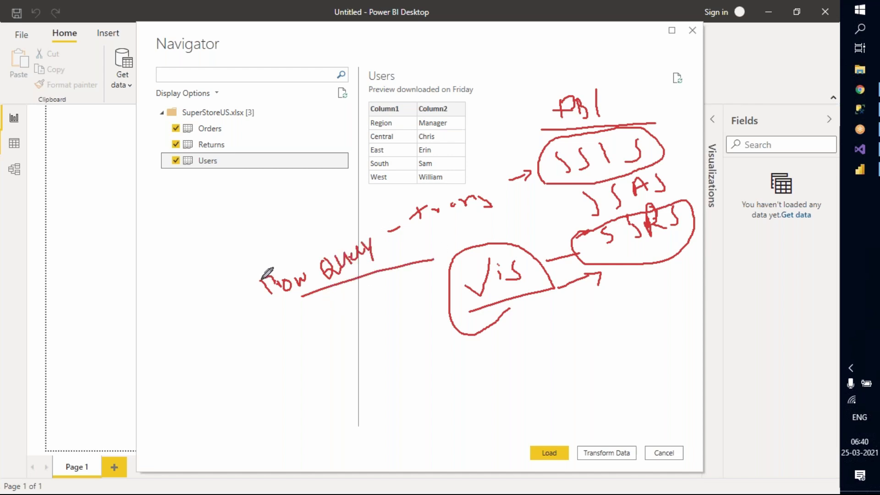
{"action": "mouse_move", "coordinate": [263, 279]}
{"action": "left_mouse_down"}
{"action": "mouse_move", "coordinate": [275, 289]}
{"action": "mouse_move", "coordinate": [268, 272]}
{"action": "mouse_move", "coordinate": [273, 282]}
{"action": "left_mouse_up"}
{"action": "mouse_move", "coordinate": [360, 276]}
{"action": "left_mouse_down"}
{"action": "mouse_move", "coordinate": [484, 227]}
{"action": "mouse_move", "coordinate": [509, 190]}
{"action": "mouse_move", "coordinate": [417, 202]}
{"action": "mouse_move", "coordinate": [227, 270]}
{"action": "mouse_move", "coordinate": [296, 299]}
{"action": "left_mouse_up"}
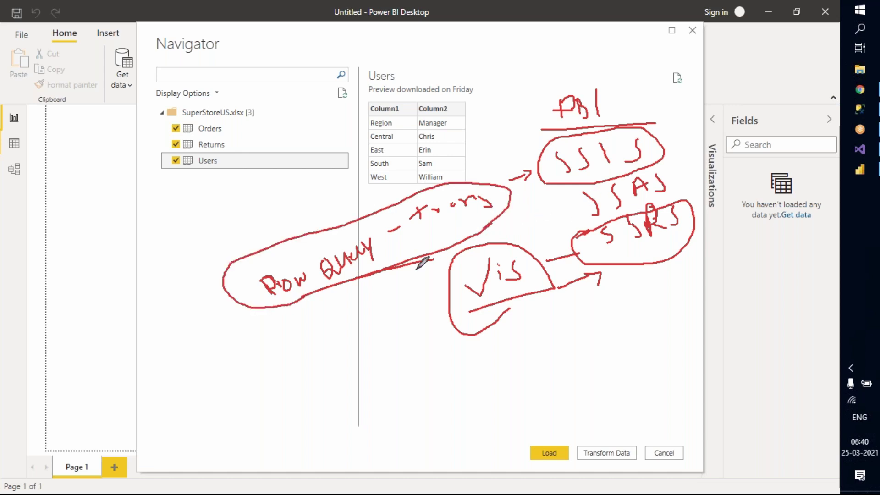
{"action": "mouse_move", "coordinate": [416, 268]}
{"action": "left_mouse_down"}
{"action": "mouse_move", "coordinate": [575, 214]}
{"action": "mouse_move", "coordinate": [574, 223]}
{"action": "left_mouse_up"}
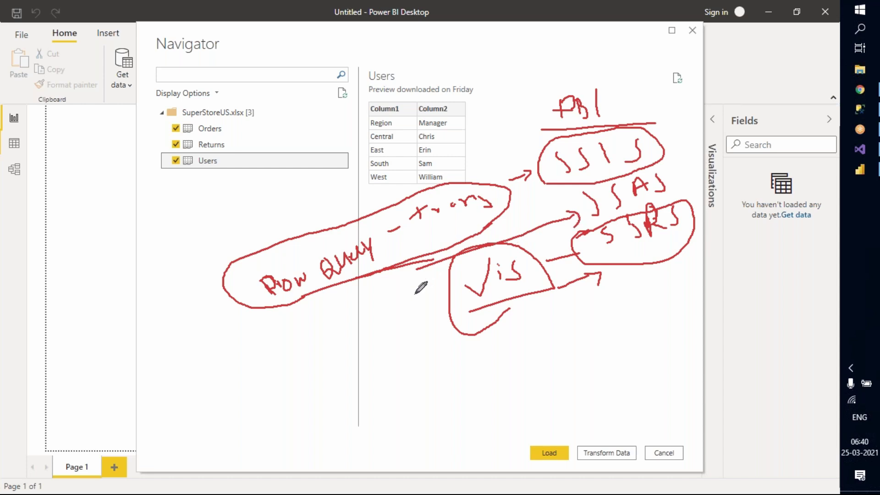
{"action": "mouse_move", "coordinate": [338, 320]}
{"action": "left_mouse_down"}
{"action": "mouse_move", "coordinate": [342, 305]}
{"action": "mouse_move", "coordinate": [376, 290]}
{"action": "mouse_move", "coordinate": [395, 299]}
{"action": "left_mouse_up"}
{"action": "left_click_drag", "start_coordinate": [406, 276], "coordinate": [399, 298]}
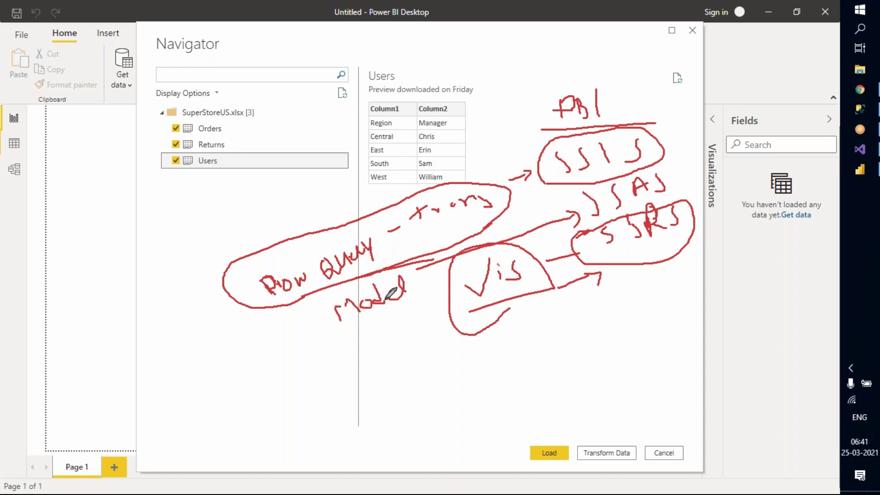
{"action": "left_click", "coordinate": [423, 283]}
{"action": "left_click_drag", "start_coordinate": [323, 339], "coordinate": [444, 312]}
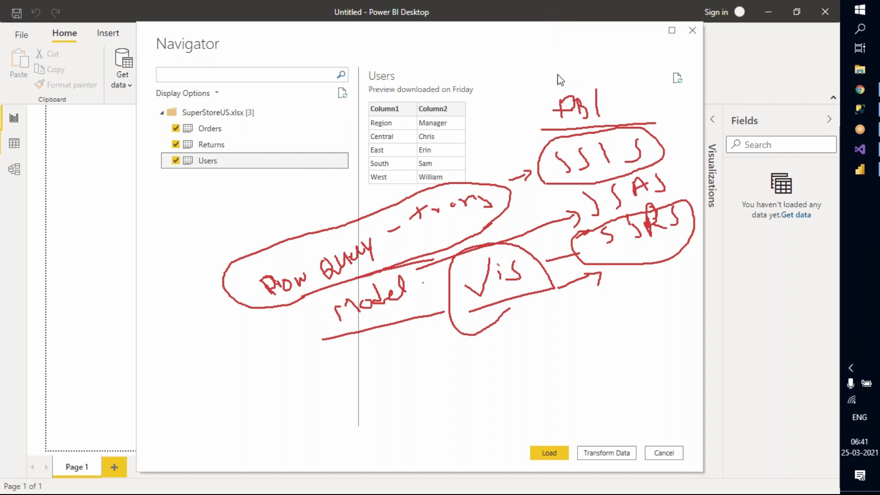
{"action": "left_click", "coordinate": [537, 11]}
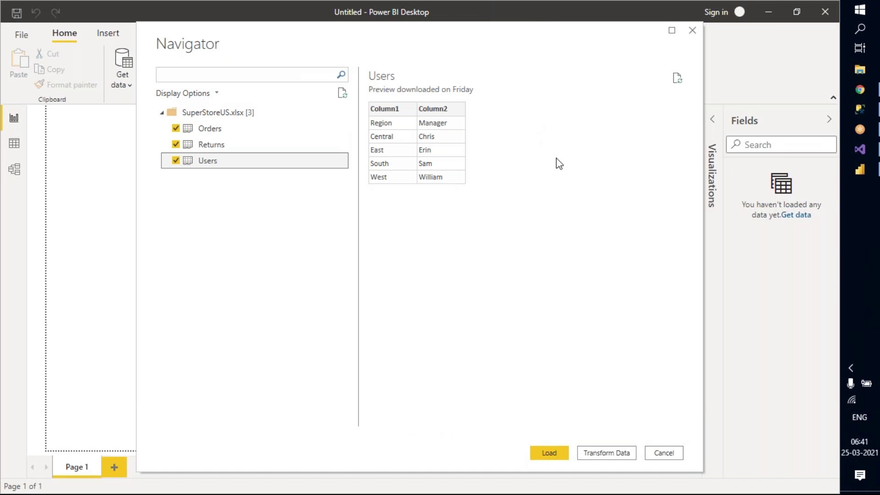
Open the selected tables in the Power Query Editor for transformation and view the Returns and Orders queries.
{"action": "left_click", "coordinate": [615, 454]}
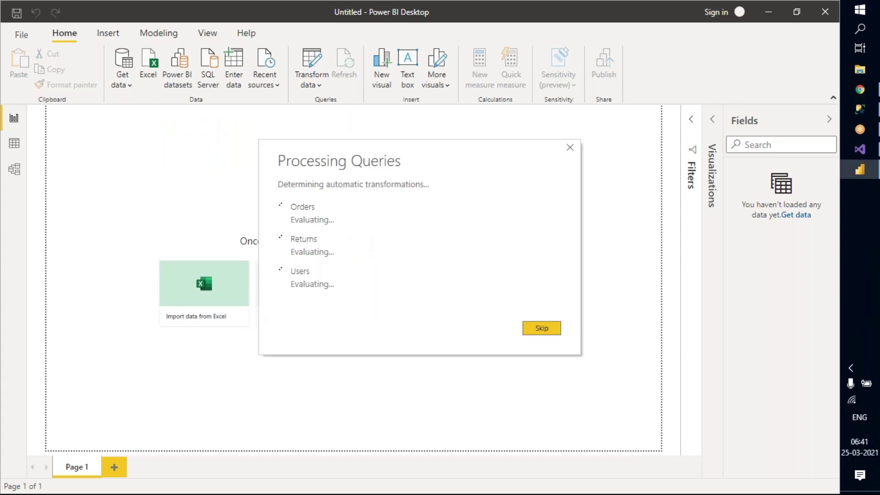
{"action": "mouse_move", "coordinate": [877, 159]}
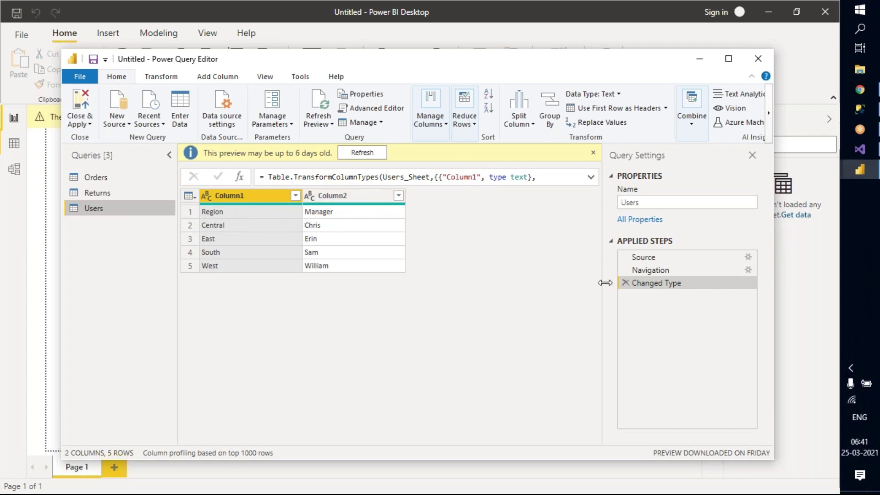
{"action": "left_click", "coordinate": [100, 193]}
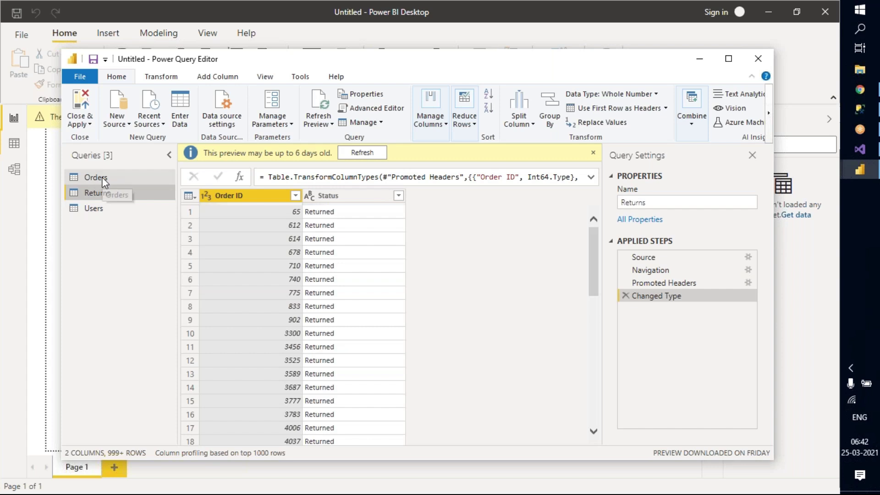
{"action": "left_click", "coordinate": [98, 178]}
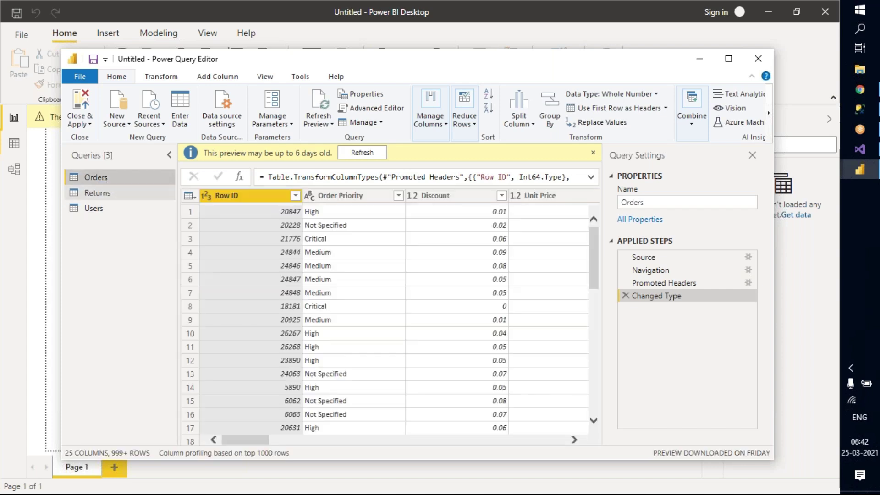
{"action": "left_click", "coordinate": [99, 193]}
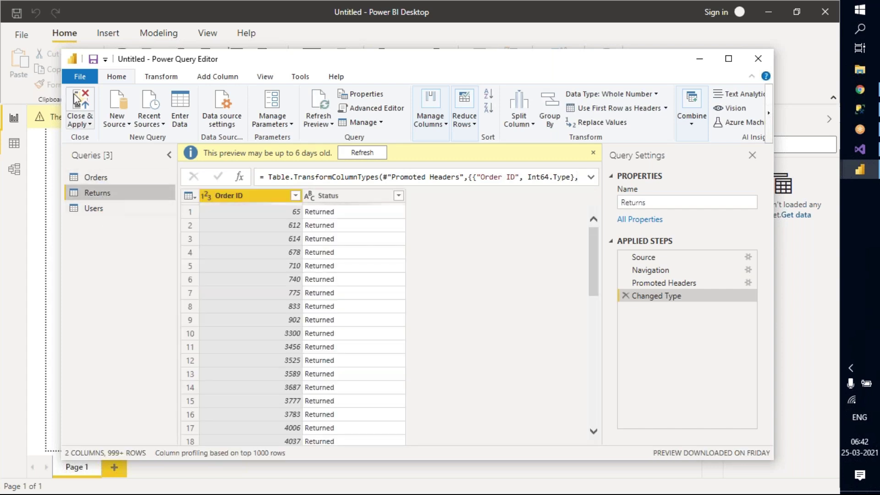
Refresh the outdated data preview of the Users query.
{"action": "left_click", "coordinate": [117, 209]}
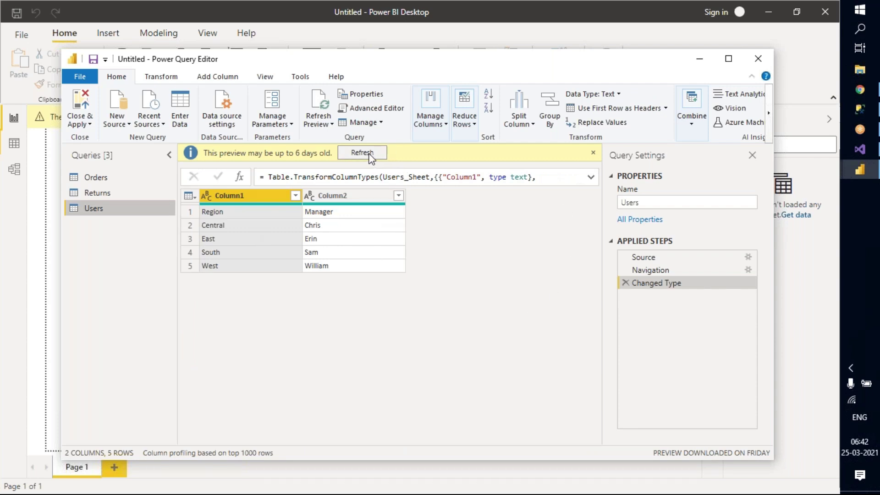
{"action": "left_click", "coordinate": [349, 156]}
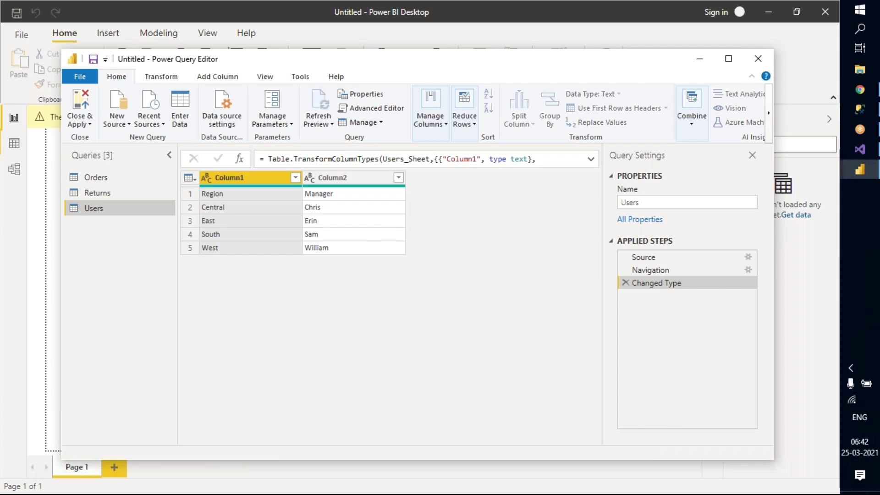
{"action": "left_click", "coordinate": [153, 78]}
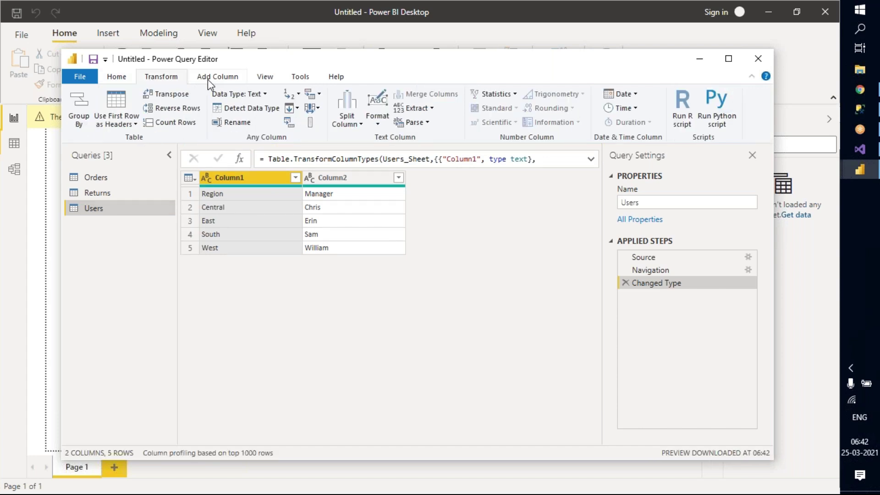
{"action": "left_click", "coordinate": [229, 81]}
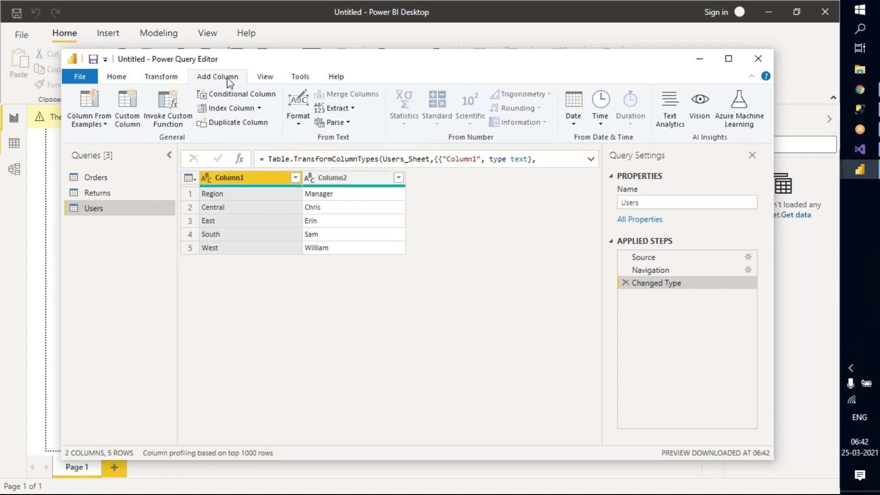
{"action": "left_click", "coordinate": [266, 78]}
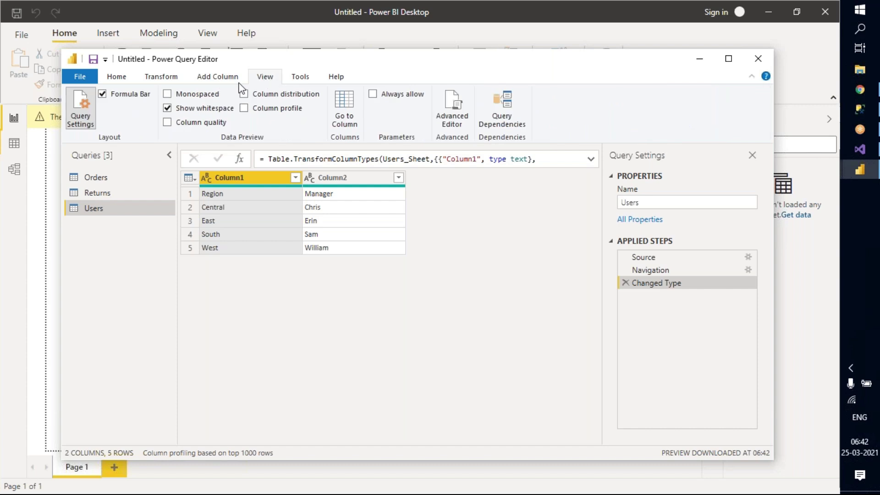
Promote the first row of the Users query to column headers.
{"action": "left_click", "coordinate": [119, 82]}
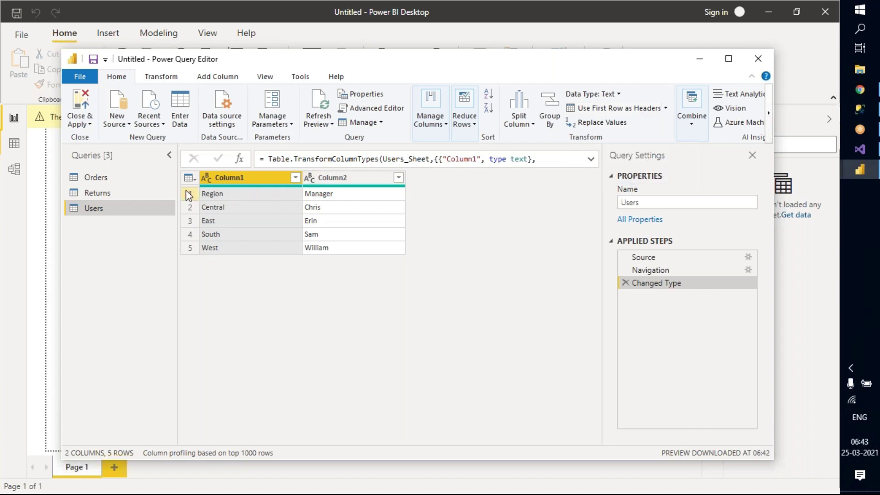
{"action": "left_click", "coordinate": [601, 108]}
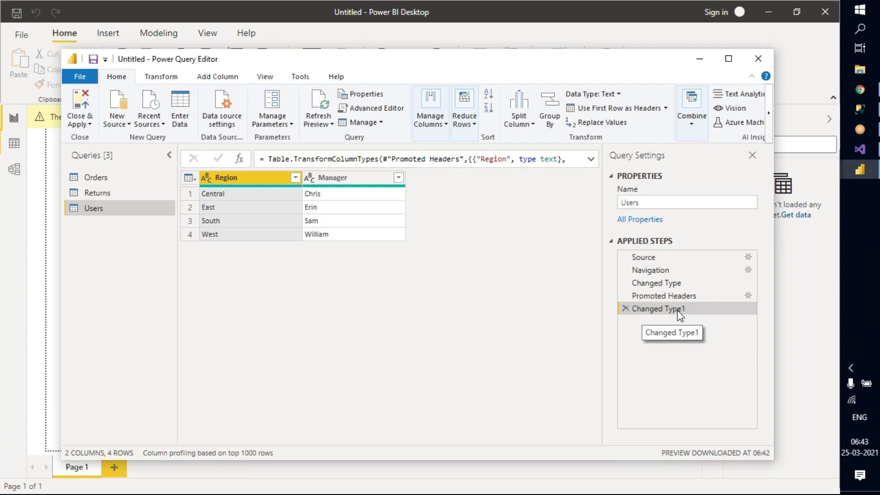
Review the results of the Changed Type, Promoted Headers and Changed Type1 applied steps in the Users query.
{"action": "left_click", "coordinate": [672, 297]}
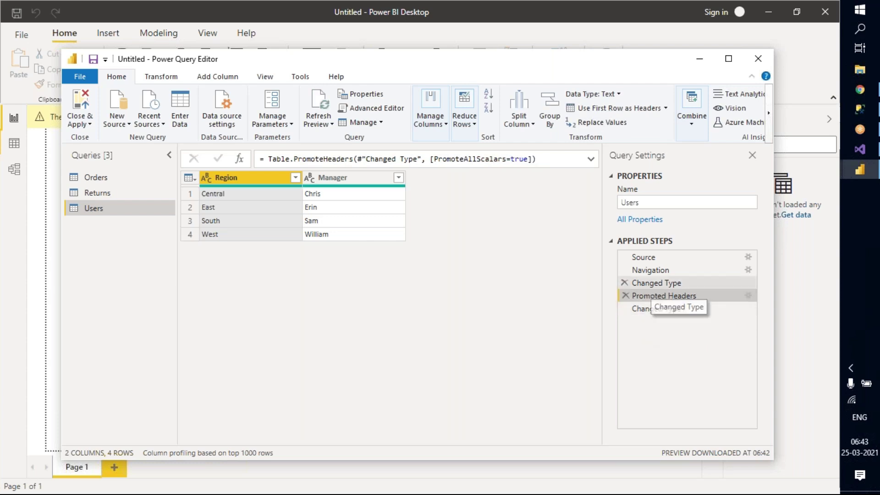
{"action": "left_click", "coordinate": [653, 283]}
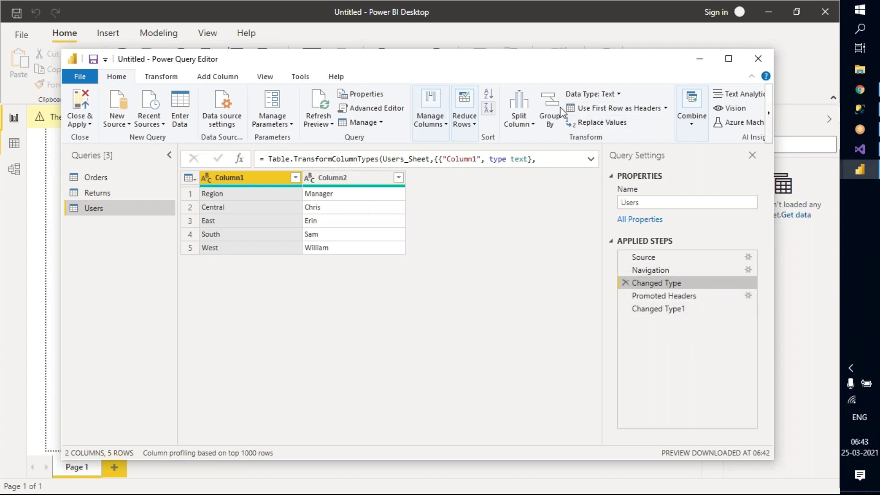
{"action": "left_click", "coordinate": [667, 297]}
{"action": "left_click", "coordinate": [656, 309]}
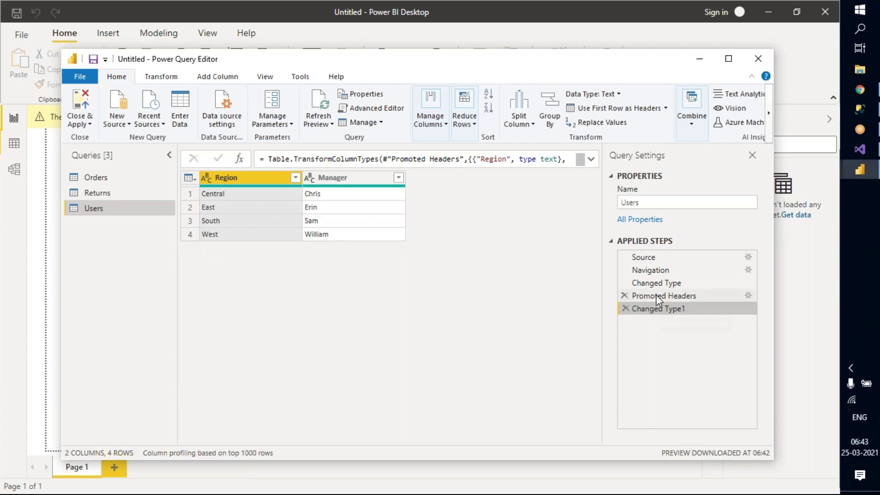
Delete the Changed Type1 and Promoted Headers steps of the Users query and promote its first row to column headers again.
{"action": "left_click", "coordinate": [626, 310]}
{"action": "left_click", "coordinate": [625, 296]}
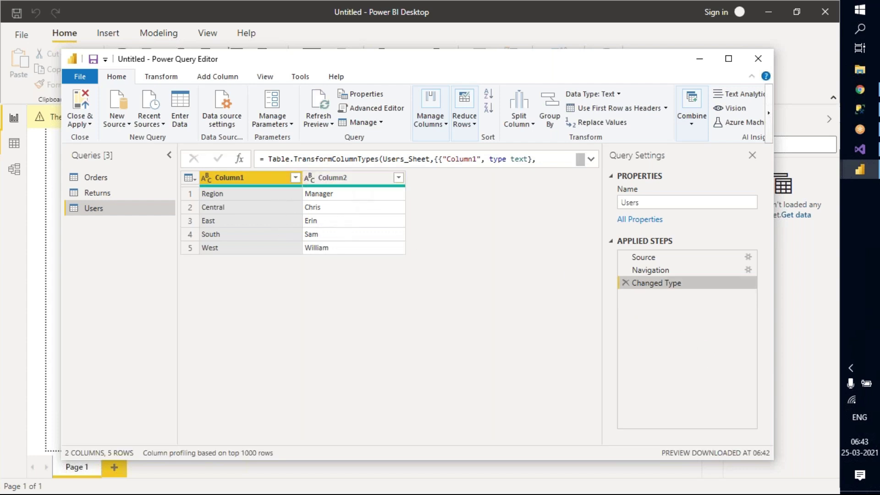
{"action": "left_click", "coordinate": [609, 110]}
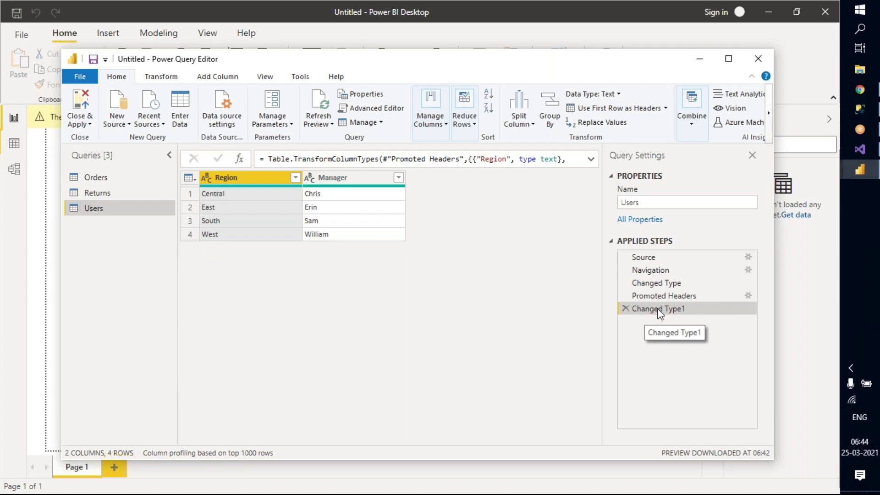
Look through the data types available for the Region column of the Users query and leave the type as it is.
{"action": "left_click", "coordinate": [206, 180]}
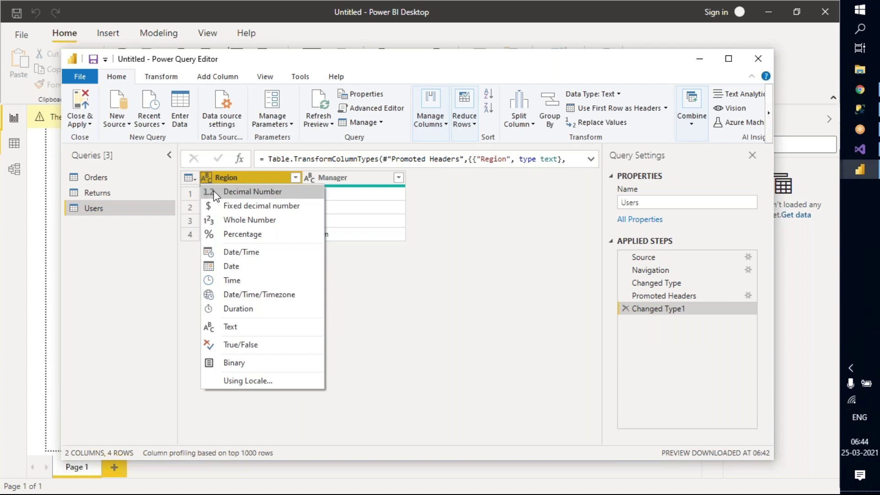
{"action": "left_click", "coordinate": [507, 218]}
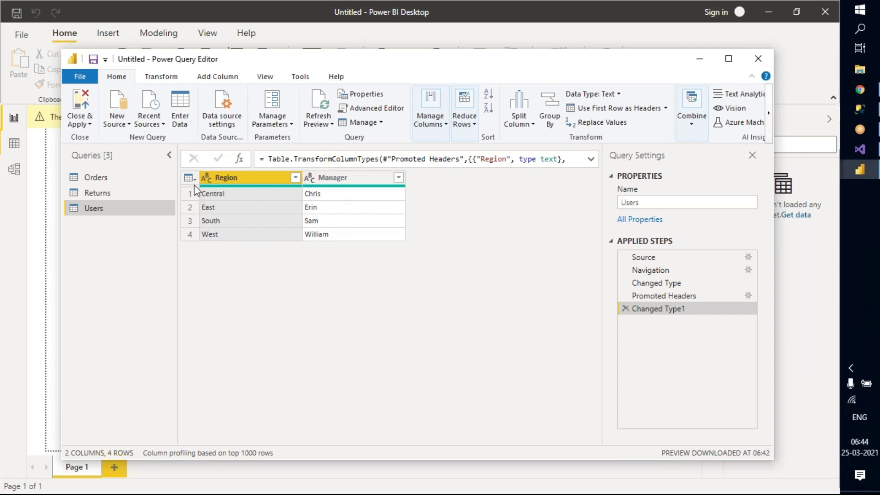
Refresh the outdated data preview of the Returns query and close the editor, applying all query changes to the report.
{"action": "left_click", "coordinate": [128, 195]}
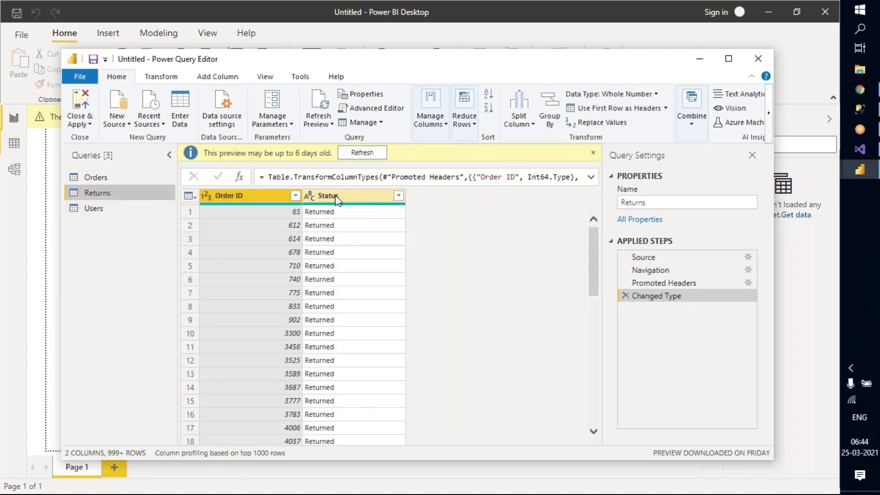
{"action": "left_click", "coordinate": [361, 154]}
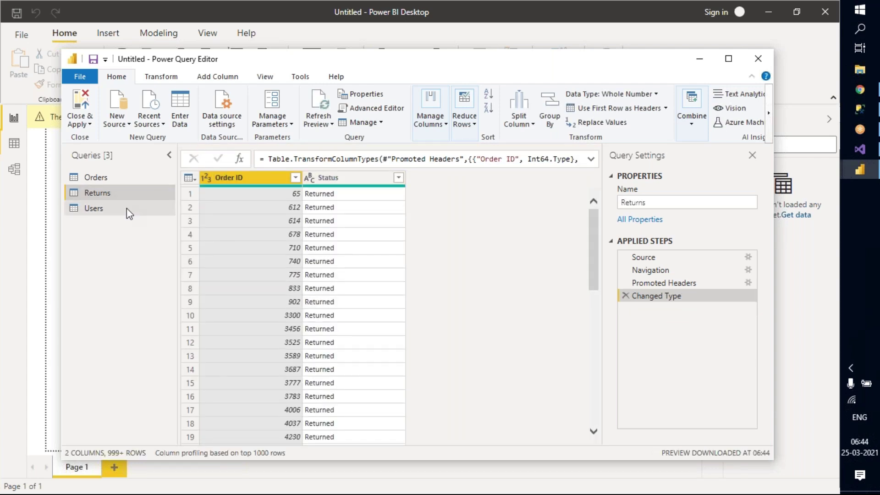
{"action": "left_click", "coordinate": [90, 110]}
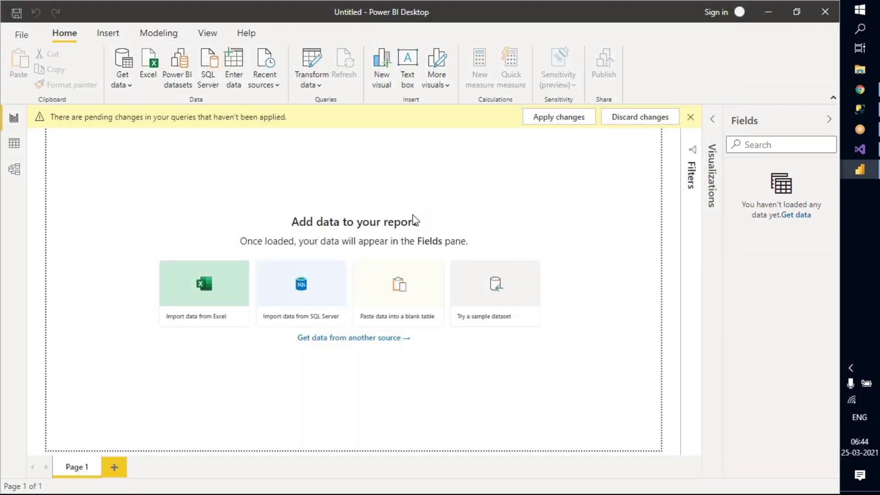
Expand the loaded Users table in the field list to inspect its fields and collapse it again.
{"action": "mouse_move", "coordinate": [860, 149]}
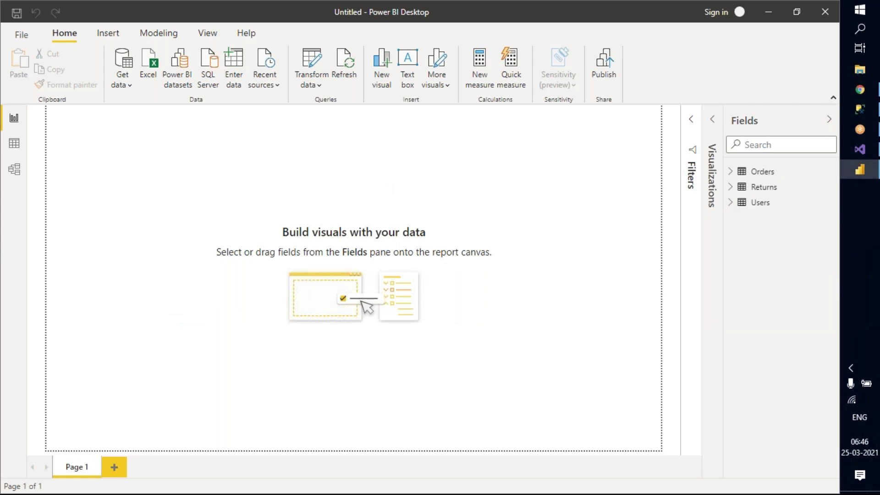
{"action": "left_click", "coordinate": [731, 202]}
{"action": "left_click", "coordinate": [732, 203]}
{"action": "left_click", "coordinate": [732, 204]}
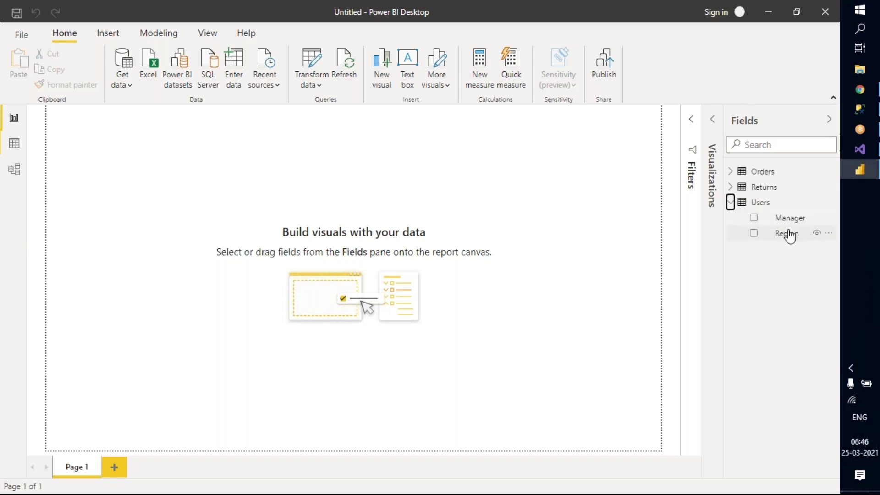
{"action": "left_click", "coordinate": [731, 202]}
Inspect the Users table in the Data view and look through the data type options for its Region column.
{"action": "left_click", "coordinate": [12, 147]}
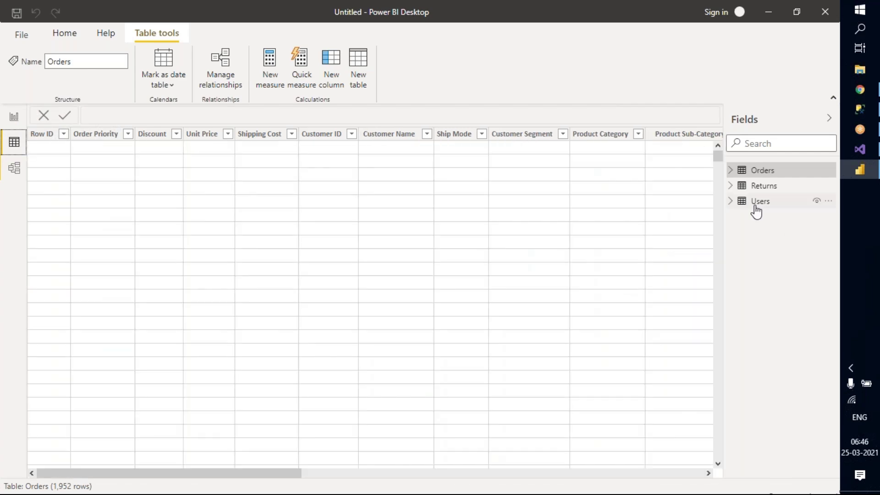
{"action": "left_click", "coordinate": [756, 202]}
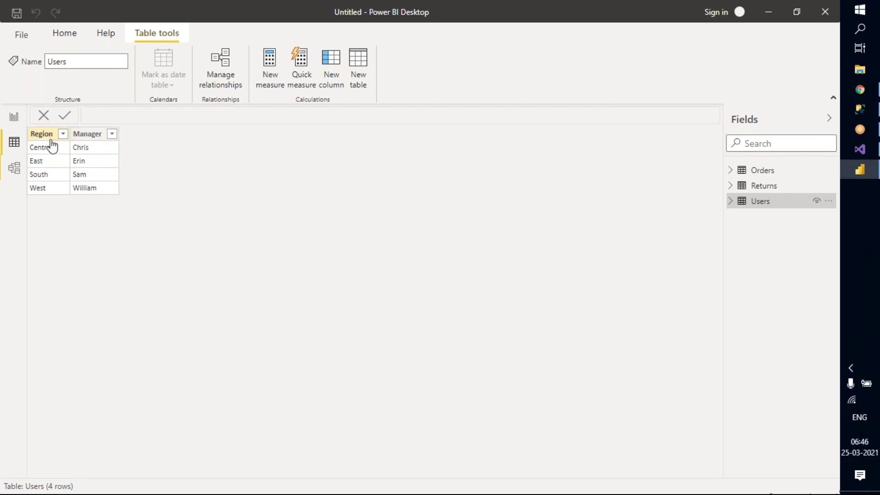
{"action": "left_click", "coordinate": [48, 137]}
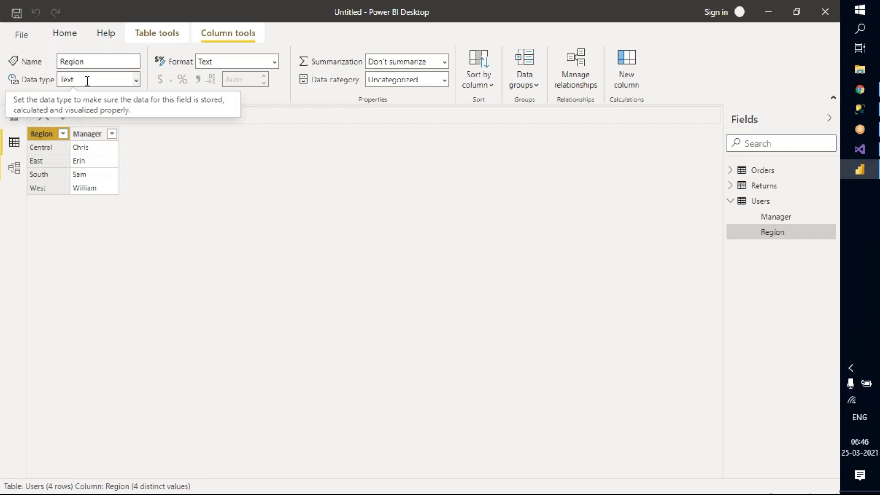
{"action": "left_click", "coordinate": [136, 80]}
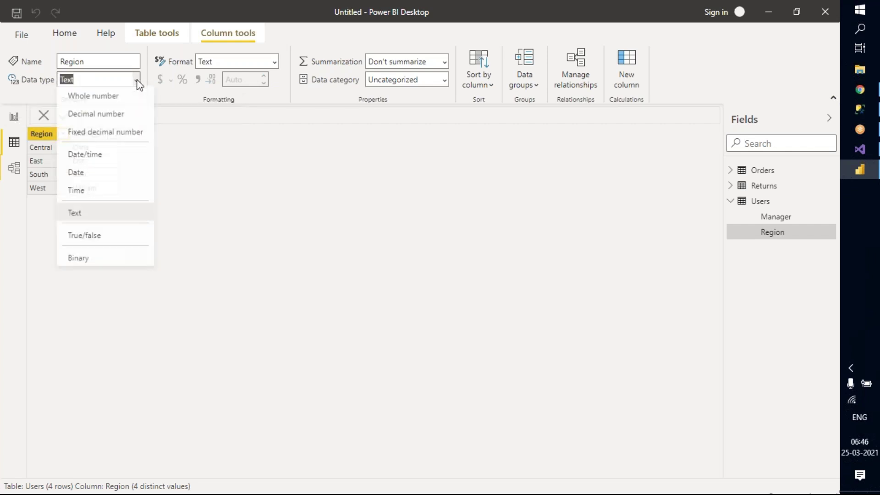
{"action": "left_click", "coordinate": [409, 167]}
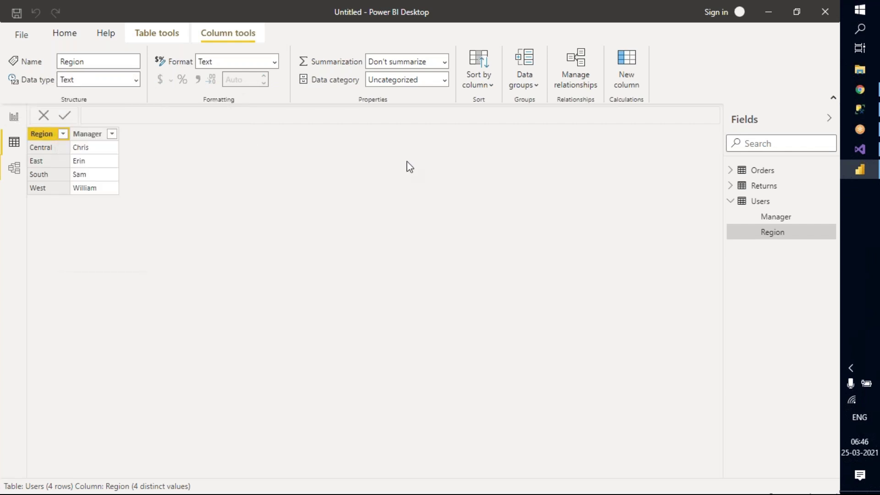
Return to the Report view and look over the available visualizations and the fields of the Users table.
{"action": "left_click", "coordinate": [11, 120]}
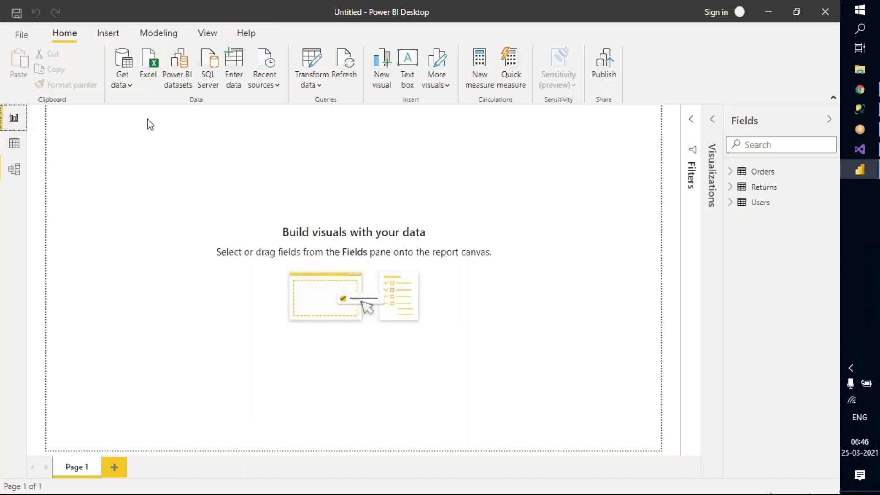
{"action": "left_click", "coordinate": [704, 250]}
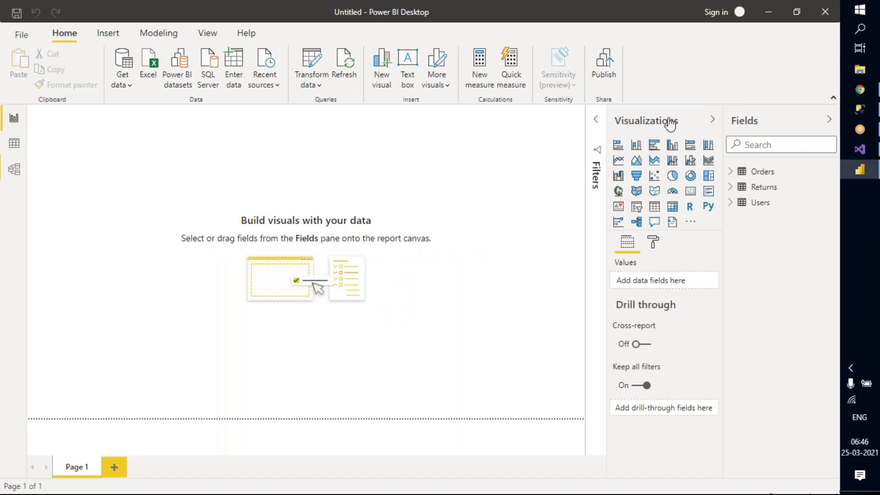
{"action": "left_click", "coordinate": [712, 119]}
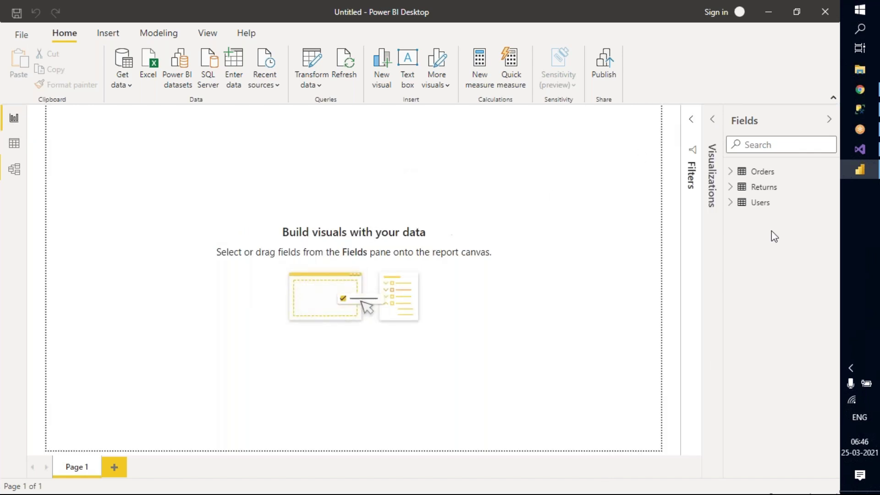
{"action": "left_click", "coordinate": [730, 203]}
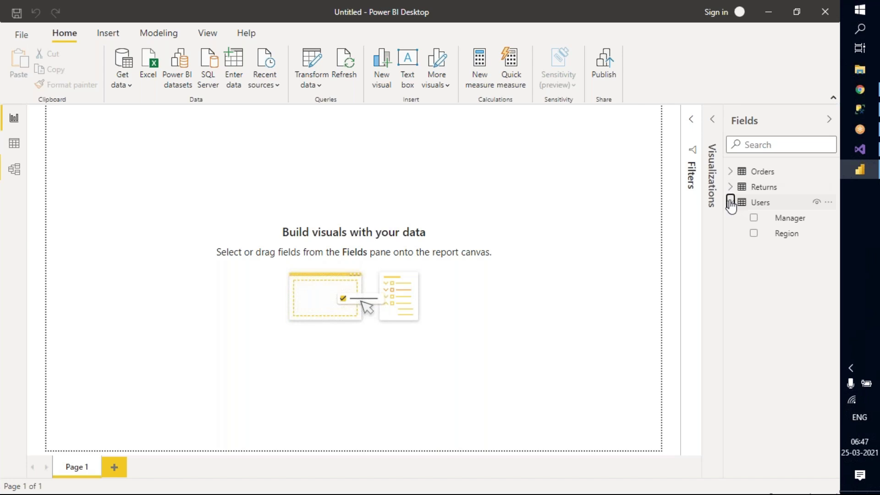
{"action": "left_click", "coordinate": [731, 202]}
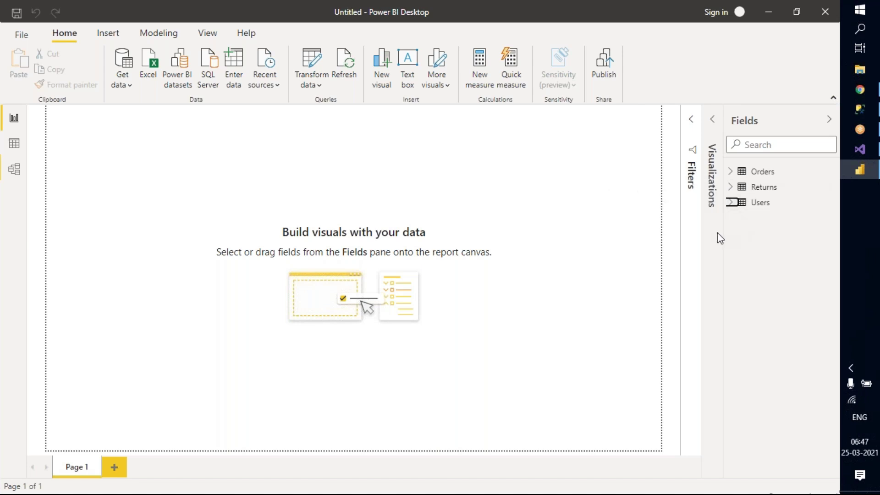
{"action": "left_click", "coordinate": [730, 203]}
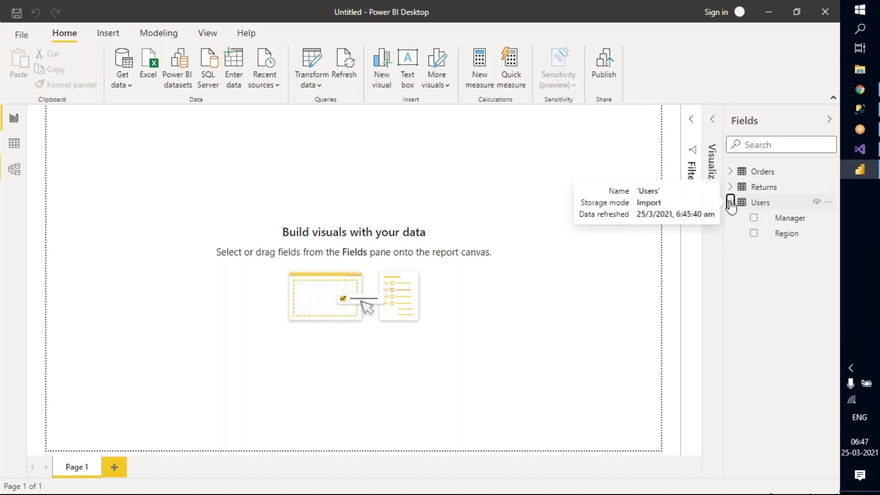
{"action": "left_click", "coordinate": [731, 203]}
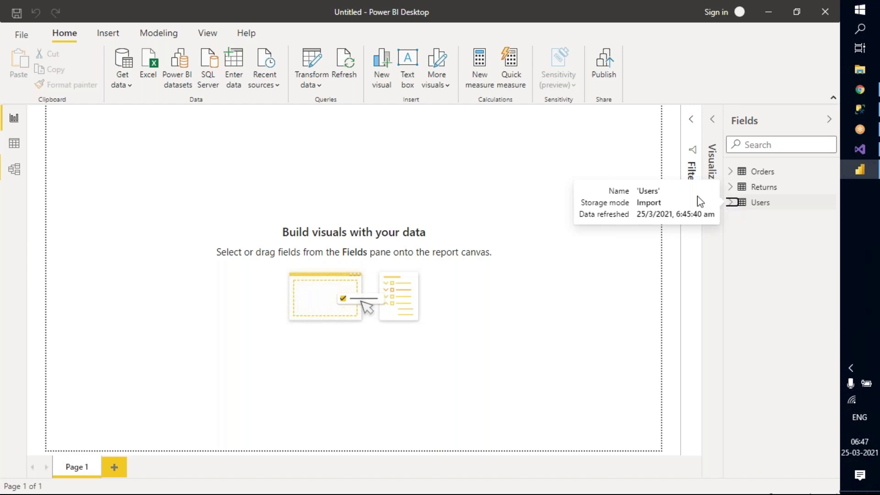
Reopen the Power Query Editor for transforming the loaded data and refresh the outdated preview of the Orders query.
{"action": "left_click", "coordinate": [317, 83]}
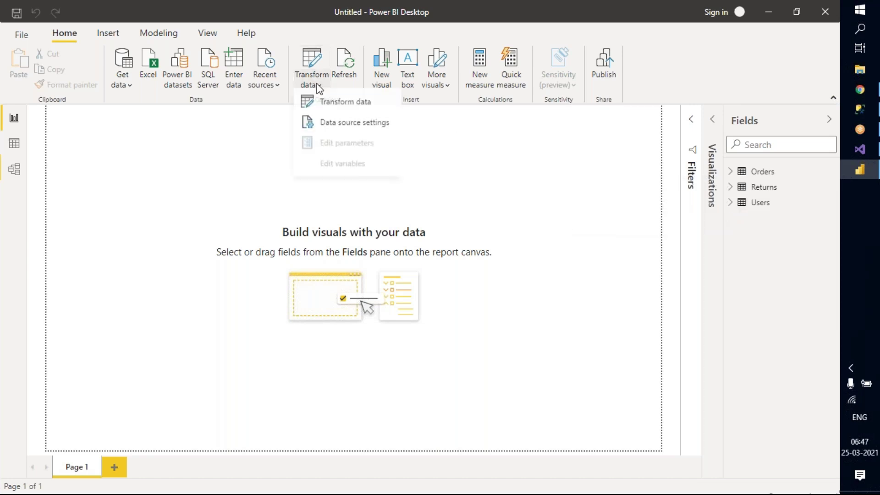
{"action": "left_click", "coordinate": [585, 138]}
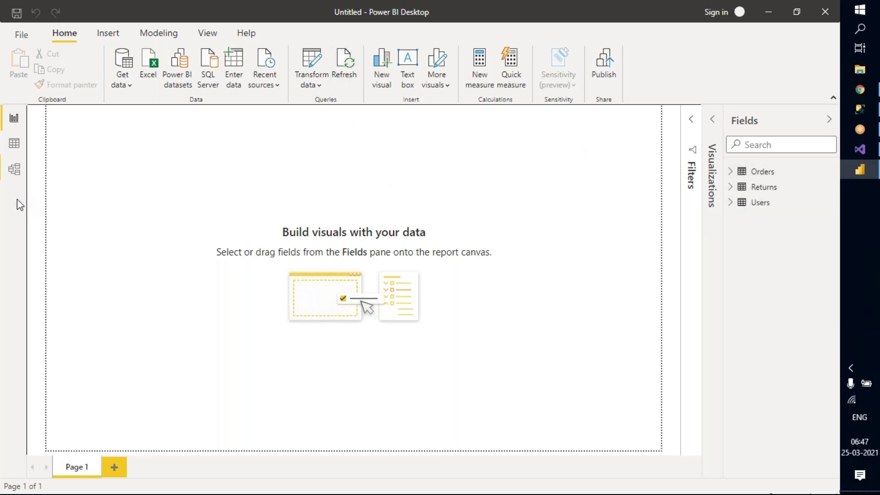
{"action": "left_click", "coordinate": [315, 84]}
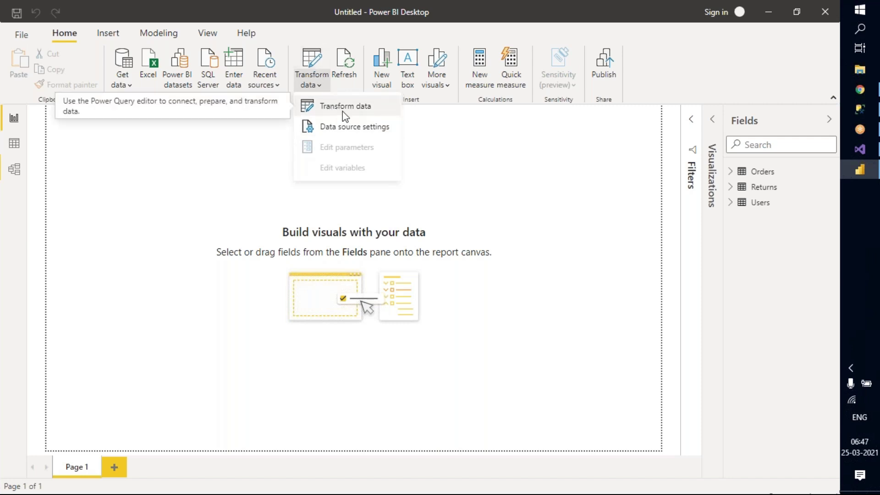
{"action": "left_click", "coordinate": [353, 118]}
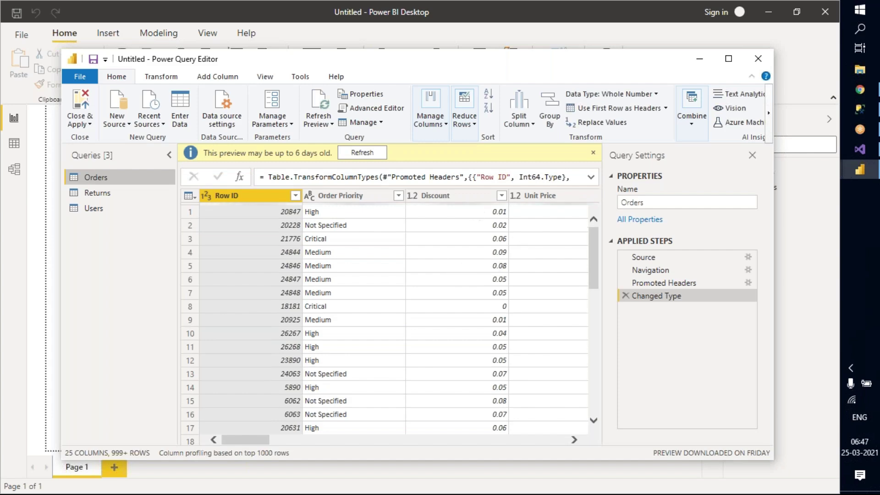
{"action": "left_click", "coordinate": [363, 153]}
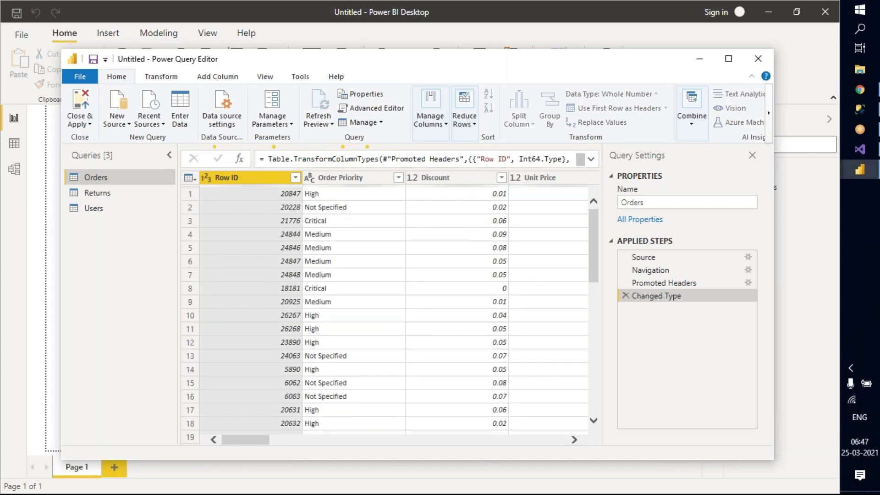
Browse the Users, Returns and Orders queries in the maximized editor, restore the window size and open the Users query.
{"action": "left_click", "coordinate": [729, 59]}
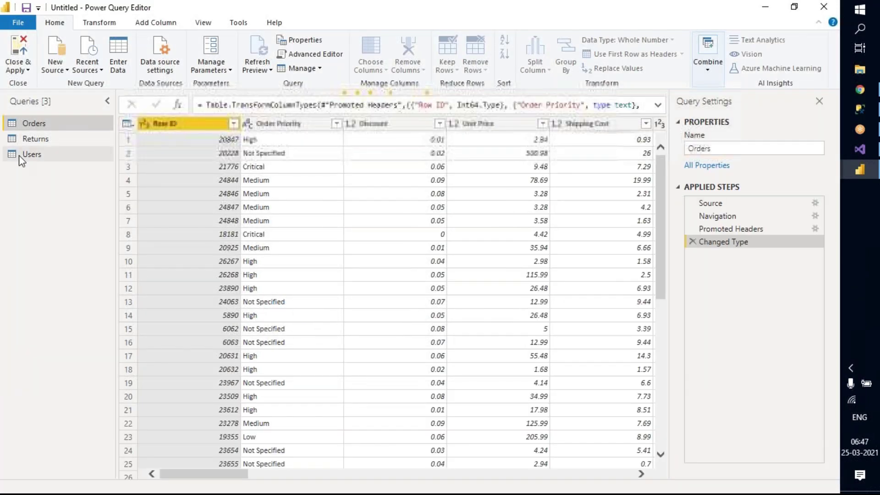
{"action": "left_click", "coordinate": [34, 154]}
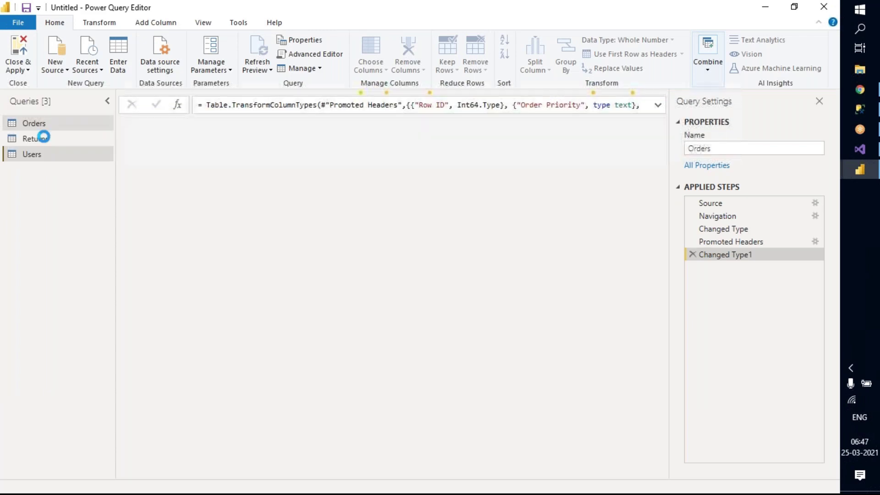
{"action": "left_click", "coordinate": [46, 138]}
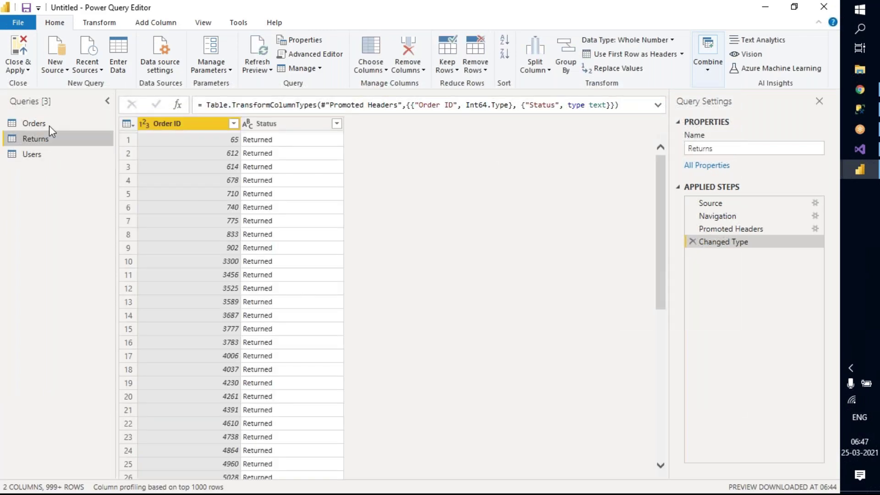
{"action": "left_click", "coordinate": [49, 125]}
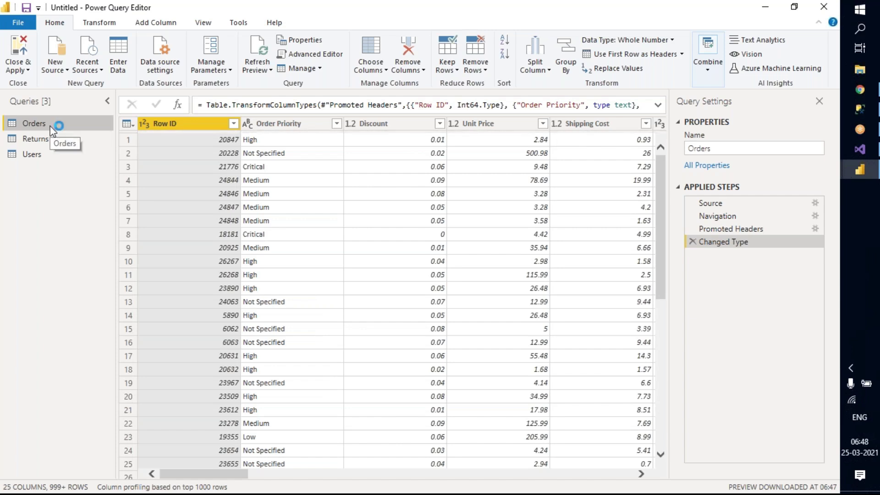
{"action": "double_click", "coordinate": [210, 8]}
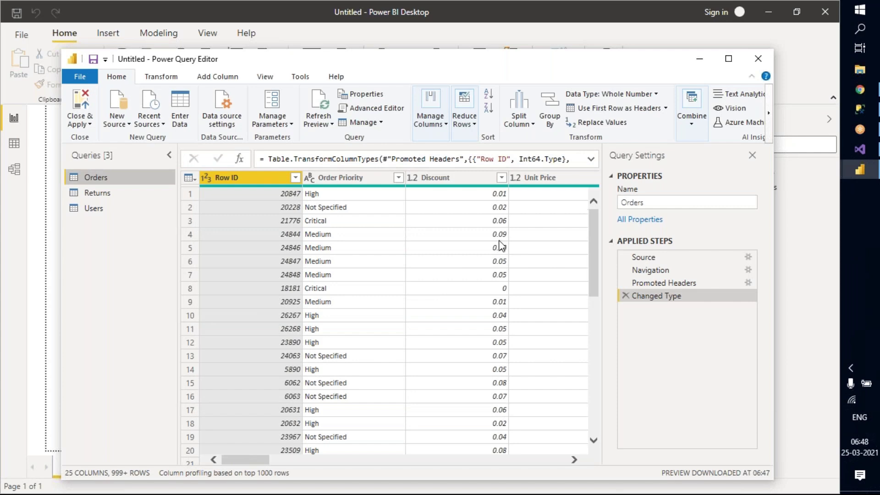
{"action": "left_click", "coordinate": [98, 207]}
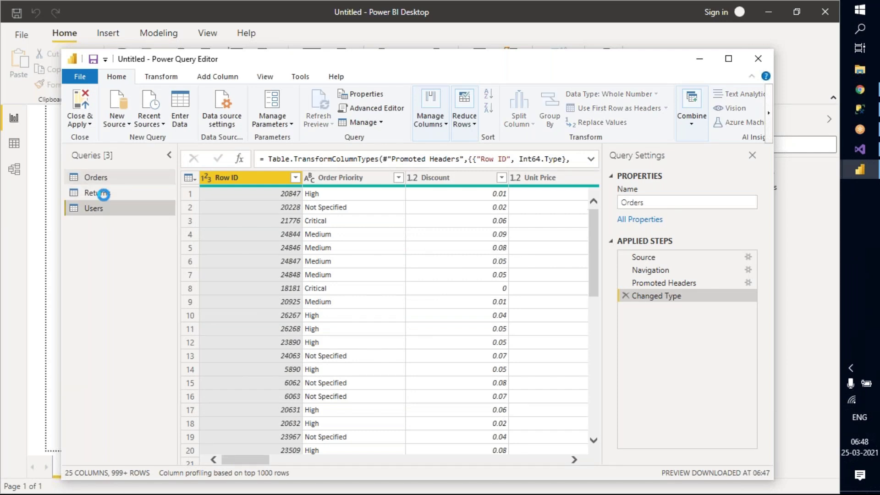
Inspect the rows of the Returns query and the filter options of its Status column.
{"action": "left_click", "coordinate": [104, 194]}
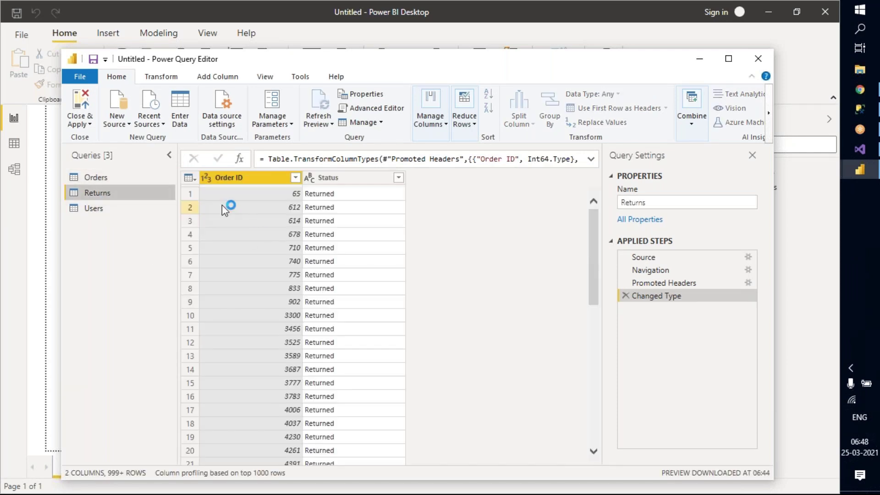
{"action": "scroll", "coordinate": [335, 264], "scroll_direction": "down", "scroll_amount": 14}
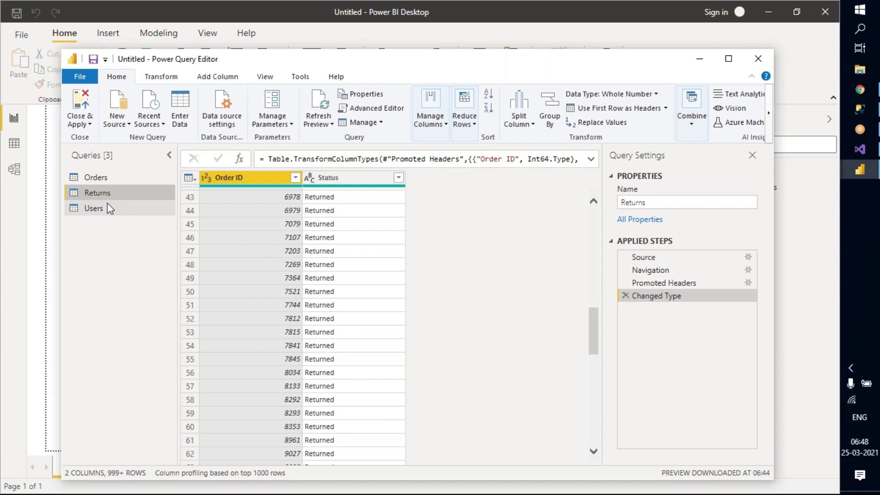
{"action": "left_click", "coordinate": [345, 183]}
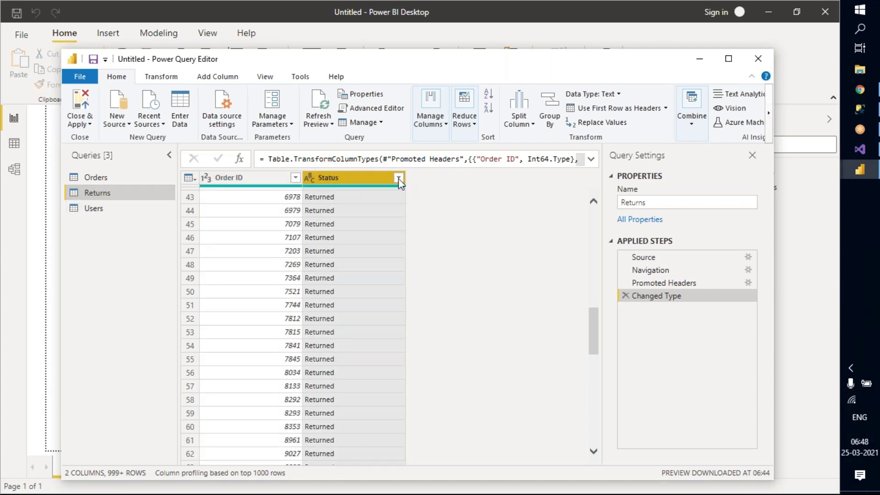
{"action": "left_click", "coordinate": [399, 178]}
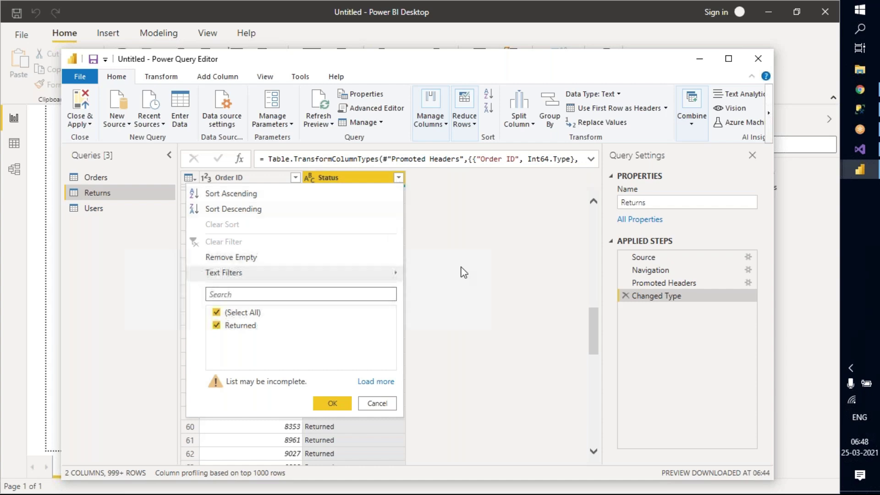
{"action": "left_click", "coordinate": [460, 238]}
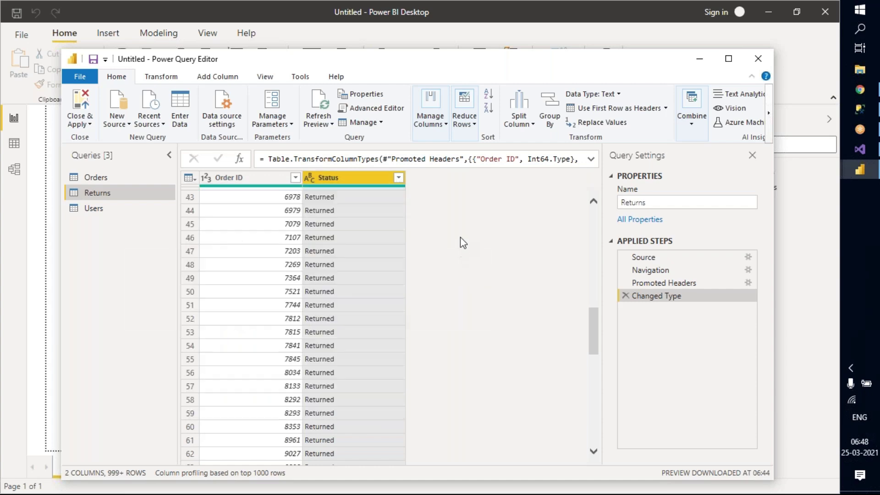
Browse the Users and Orders queries and return to the Users query.
{"action": "left_click", "coordinate": [114, 211]}
{"action": "left_click", "coordinate": [119, 179]}
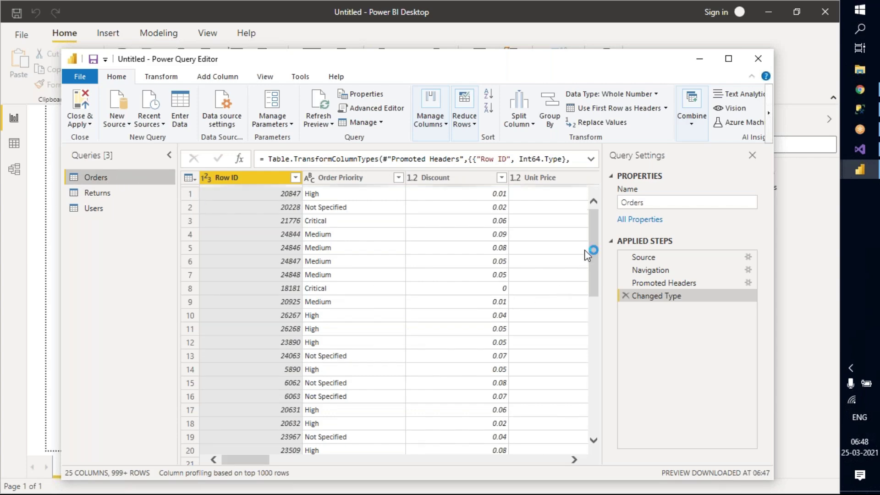
{"action": "left_click_drag", "start_coordinate": [594, 254], "coordinate": [586, 216]}
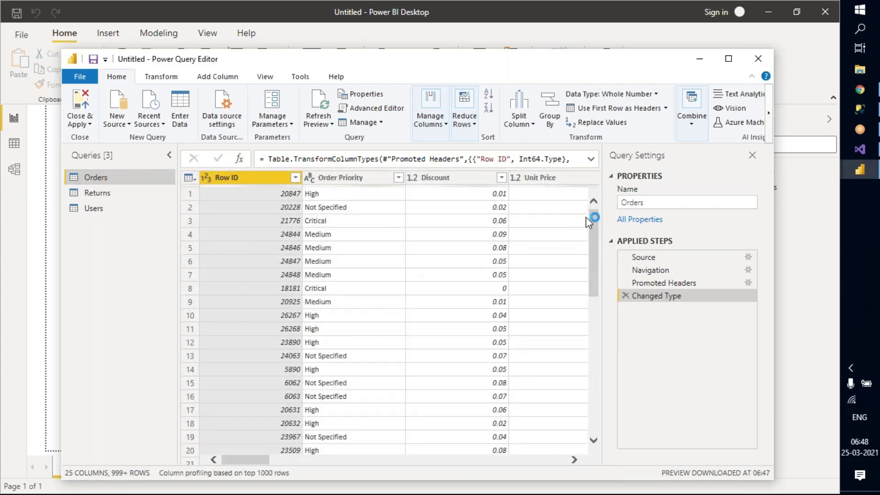
{"action": "left_click", "coordinate": [108, 209]}
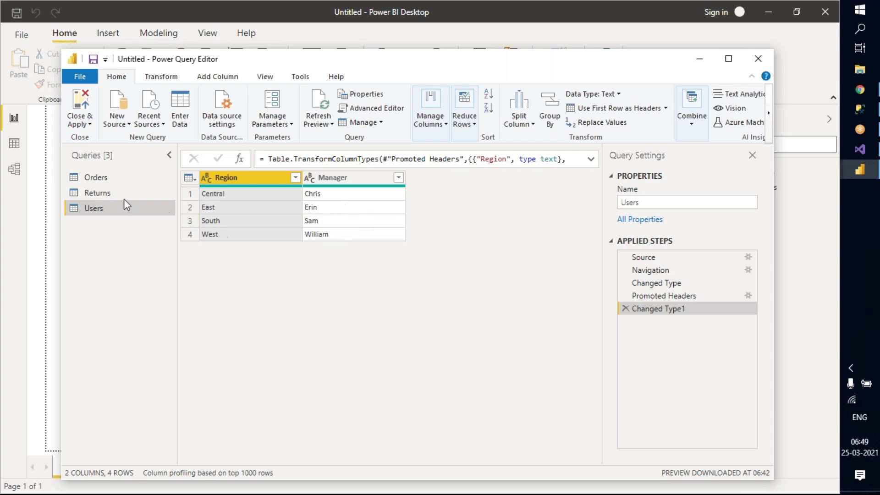
{"action": "left_click", "coordinate": [95, 178]}
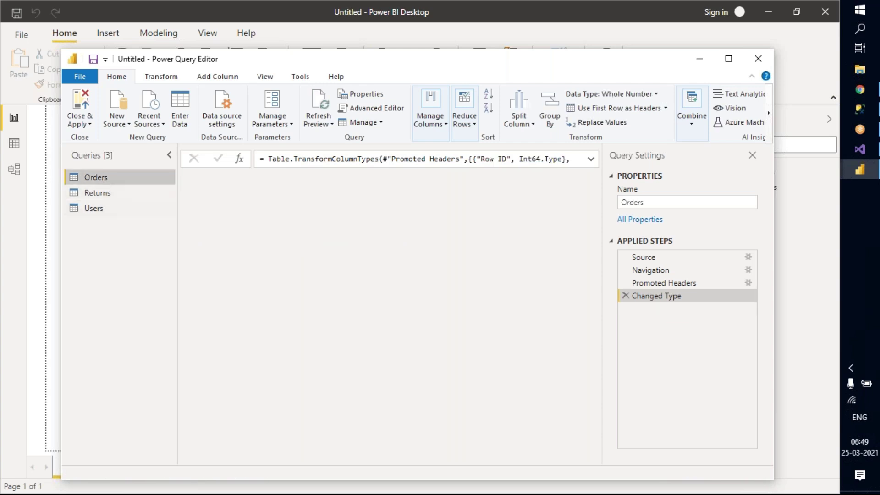
{"action": "left_click", "coordinate": [115, 208]}
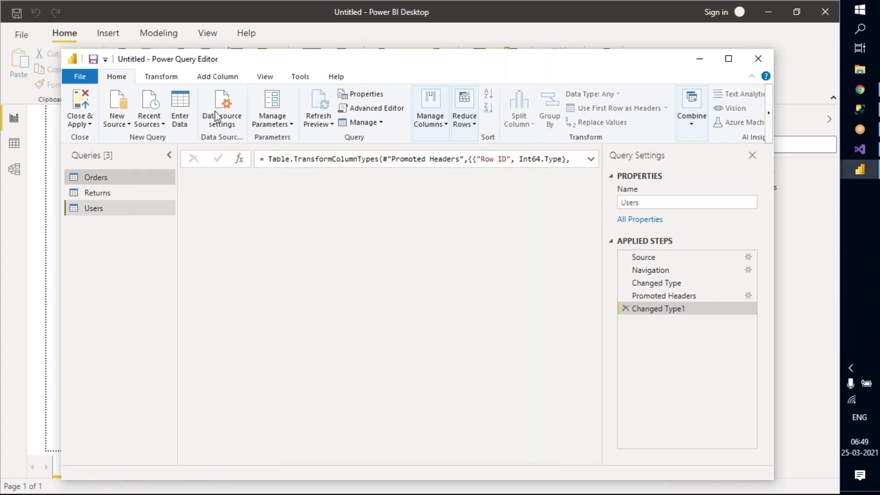
Start a new manually entered table and name it Demo Table.
{"action": "left_click", "coordinate": [180, 109]}
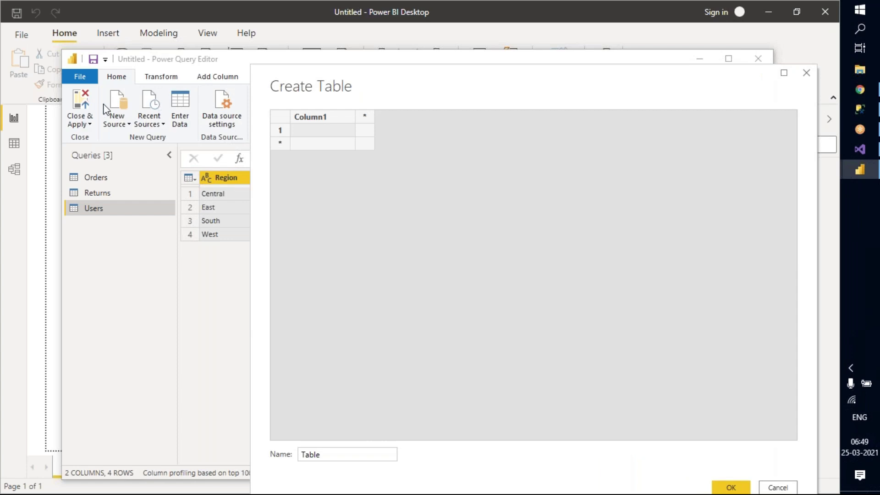
{"action": "left_click", "coordinate": [326, 118]}
{"action": "left_click", "coordinate": [325, 117]}
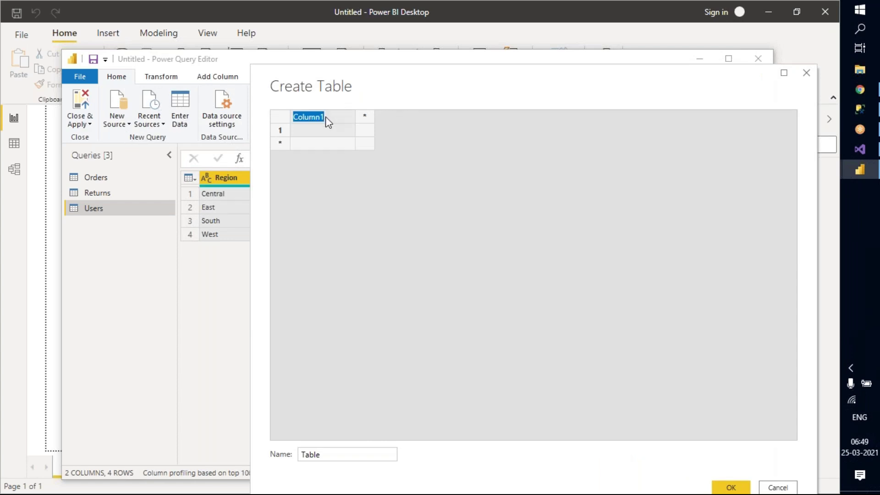
{"action": "left_click_drag", "start_coordinate": [354, 457], "coordinate": [295, 460]}
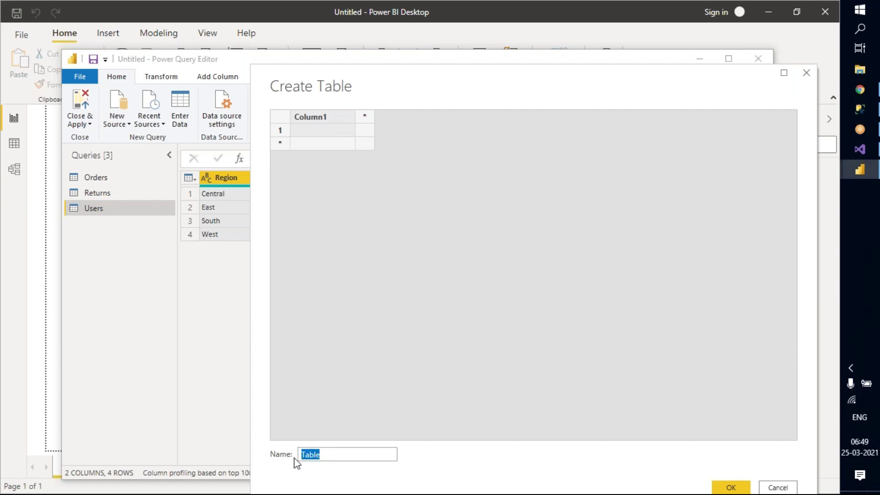
{"action": "type", "text": "Demo Tab"}
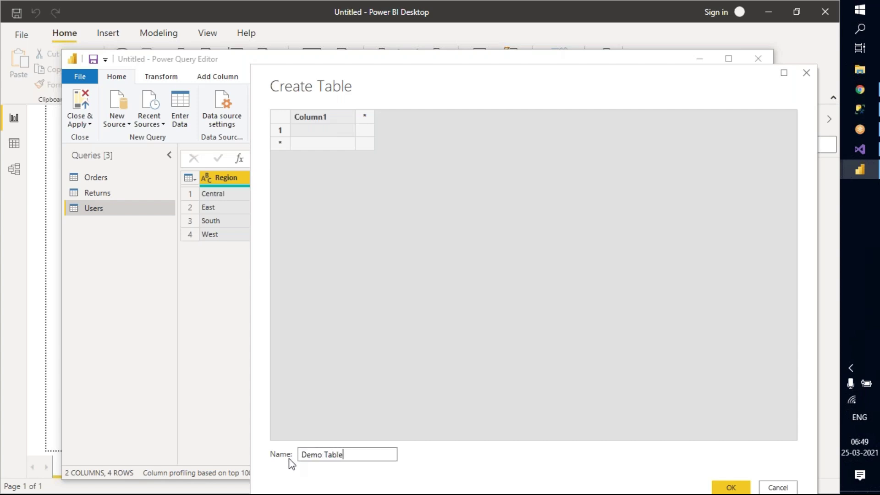
Name the first two columns of Demo Table NAME and SID.
{"action": "double_click", "coordinate": [336, 115]}
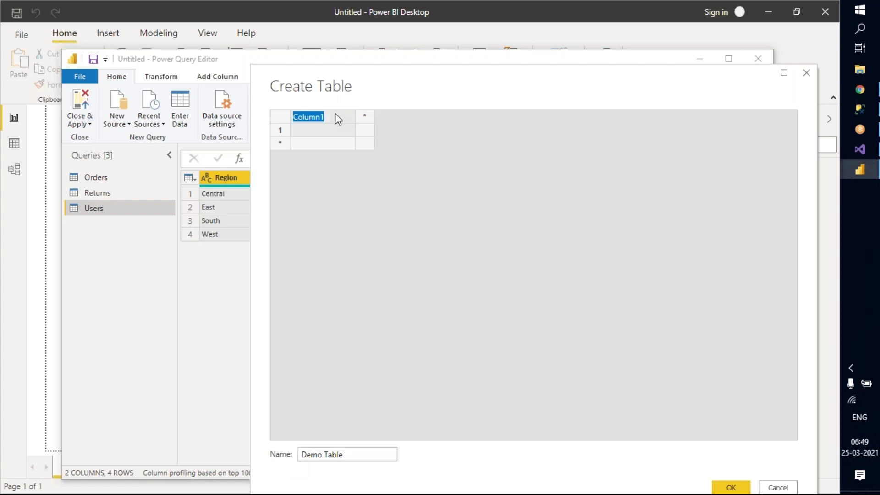
{"action": "key", "text": "BackSpace"}
{"action": "type", "text": "M"}
{"action": "key", "text": "BackSpace"}
{"action": "type", "text": "NAMES"}
{"action": "key", "text": "BackSpace"}
{"action": "key", "text": "Tab"}
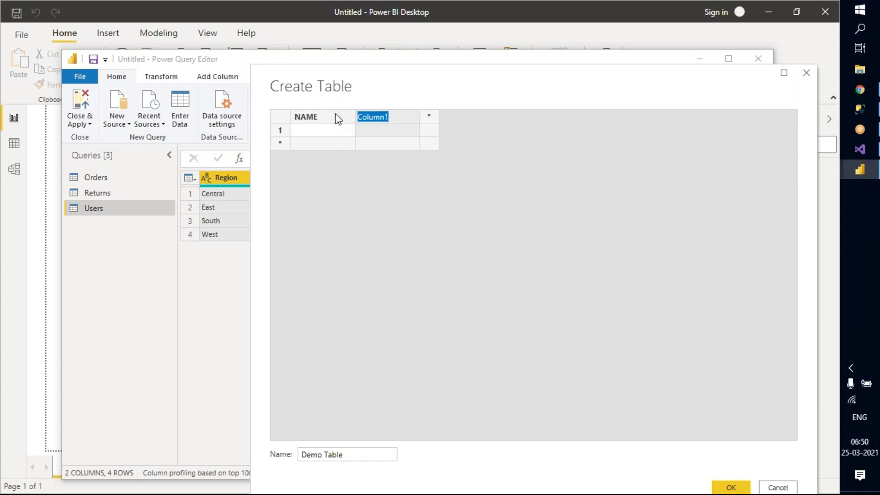
{"action": "type", "text": "SID"}
{"action": "key", "text": "Tab"}
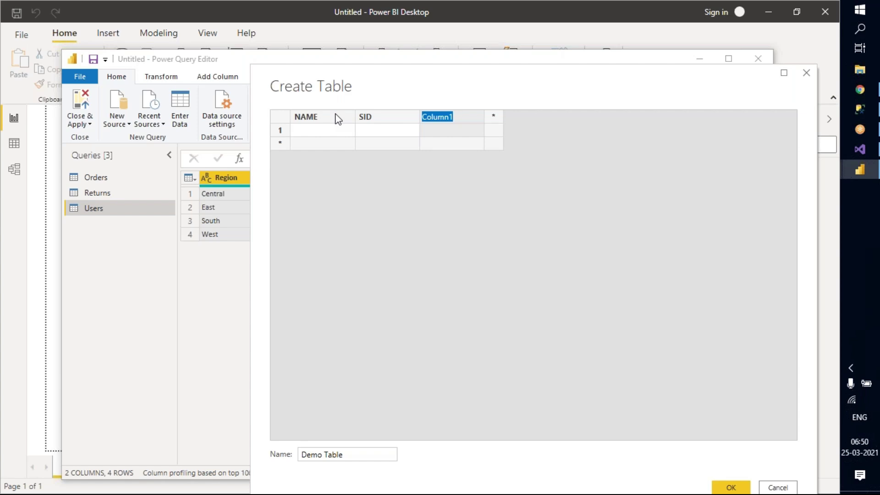
Try to remove the extra third column by clearing its name and deleting the blank header.
{"action": "key", "text": "BackSpace"}
{"action": "left_click", "coordinate": [402, 116]}
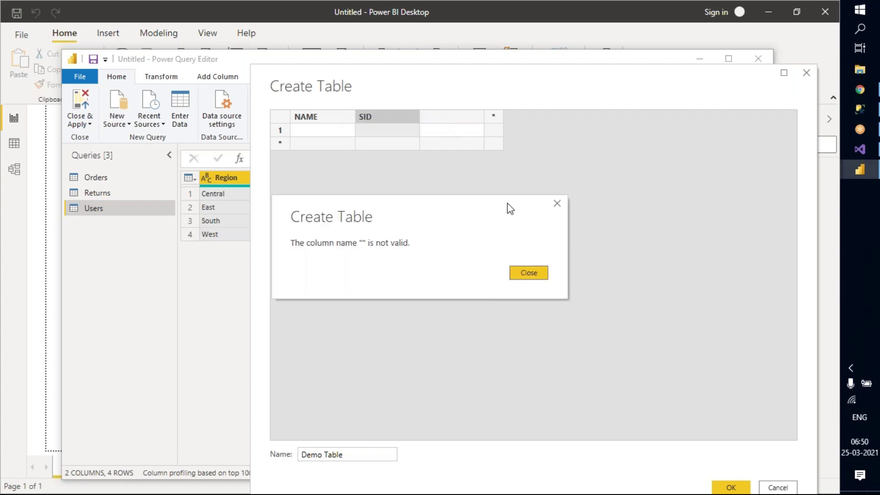
{"action": "left_click", "coordinate": [558, 203]}
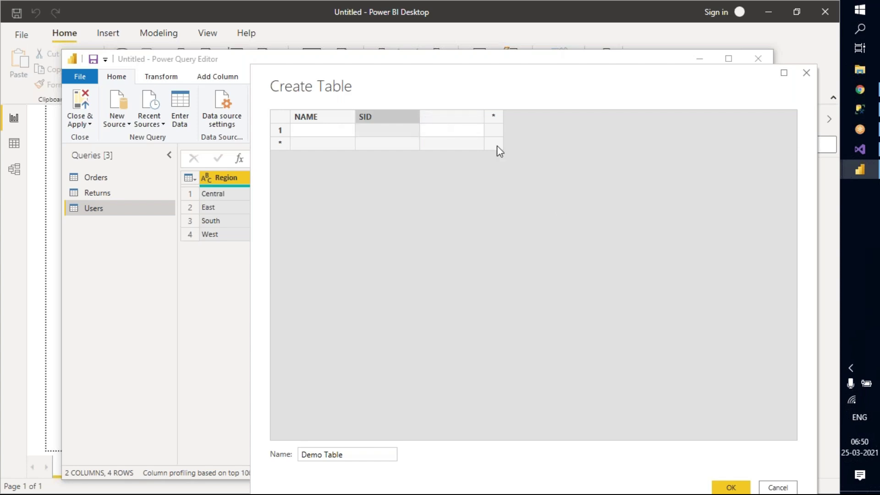
{"action": "right_click", "coordinate": [465, 121]}
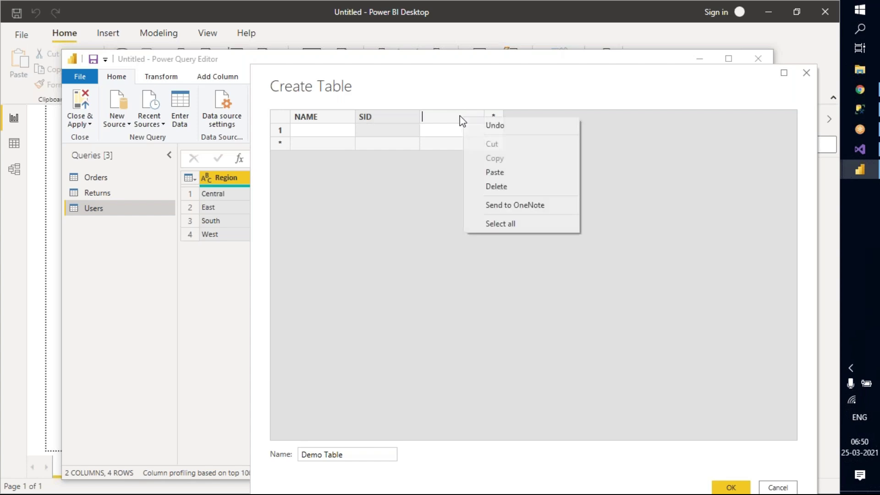
{"action": "left_click", "coordinate": [491, 190]}
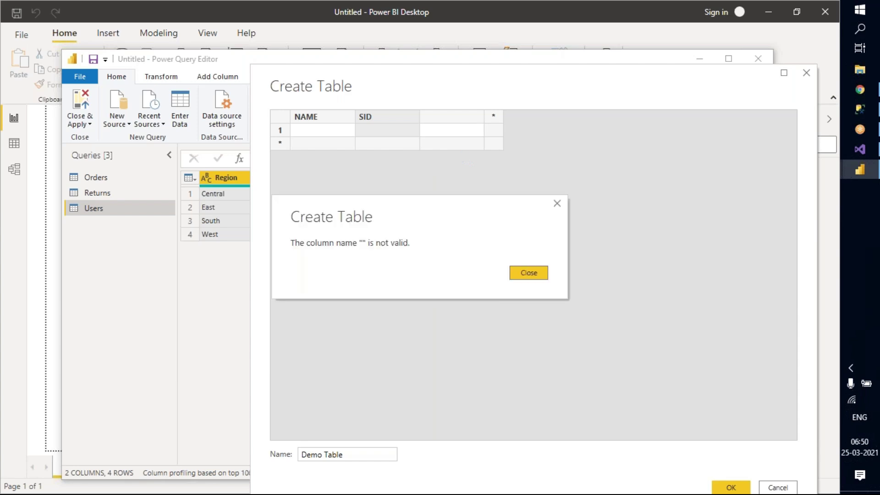
{"action": "left_click", "coordinate": [526, 273]}
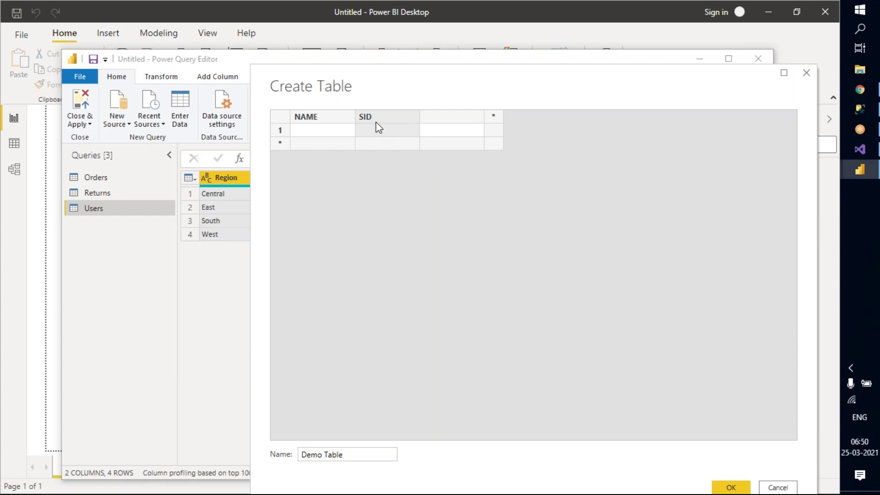
{"action": "right_click", "coordinate": [443, 119]}
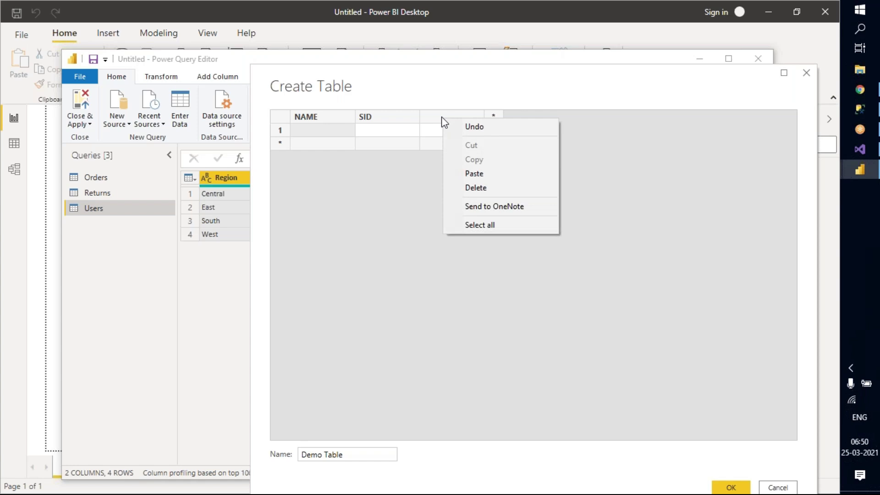
{"action": "left_click", "coordinate": [476, 188]}
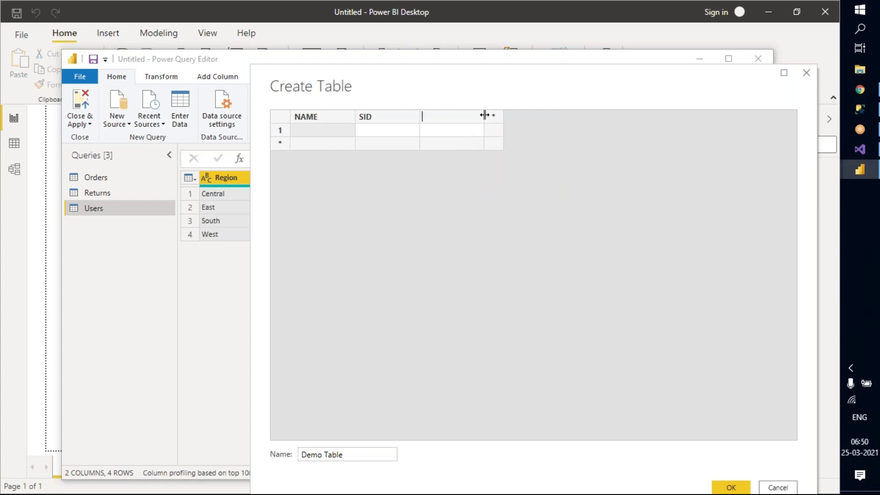
{"action": "left_click", "coordinate": [401, 117]}
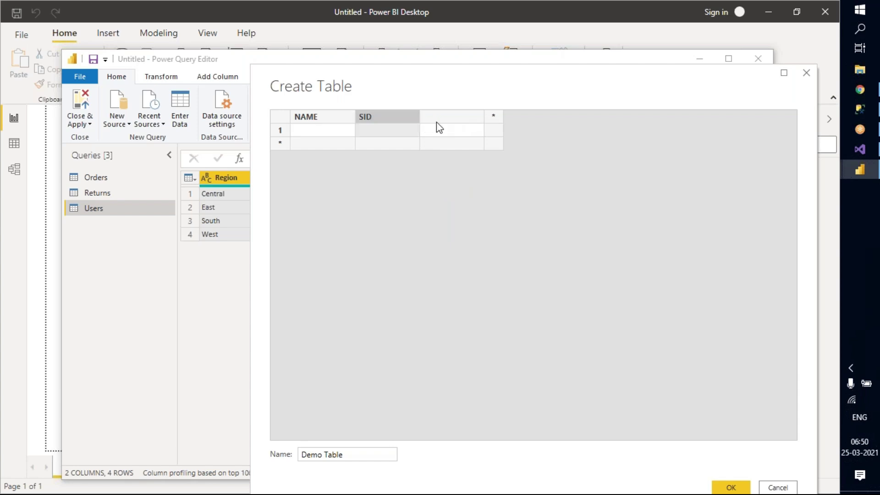
{"action": "left_click", "coordinate": [444, 118]}
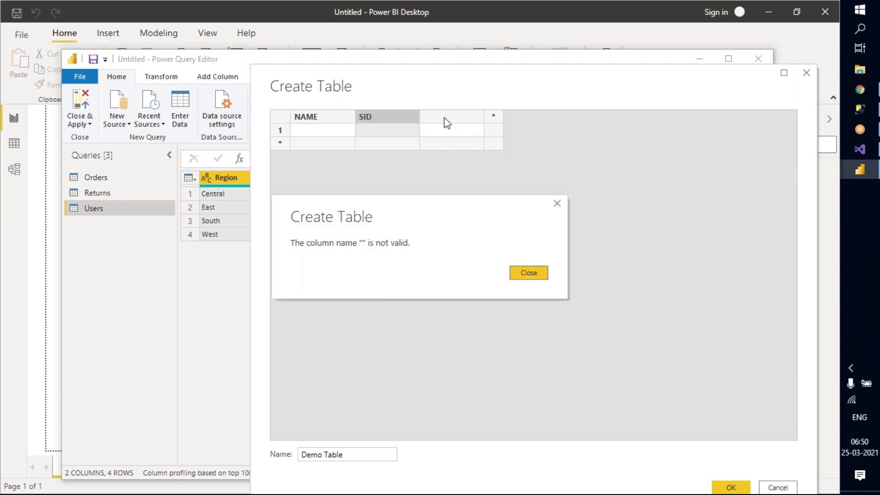
{"action": "left_click", "coordinate": [557, 204]}
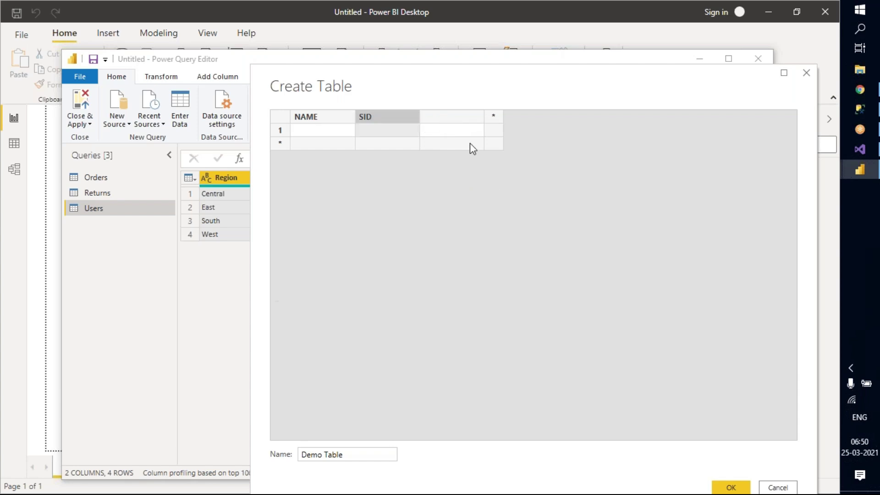
Name the blank third column CKD and delete that column from the table.
{"action": "left_click", "coordinate": [451, 120]}
{"action": "type", "text": "CKD"}
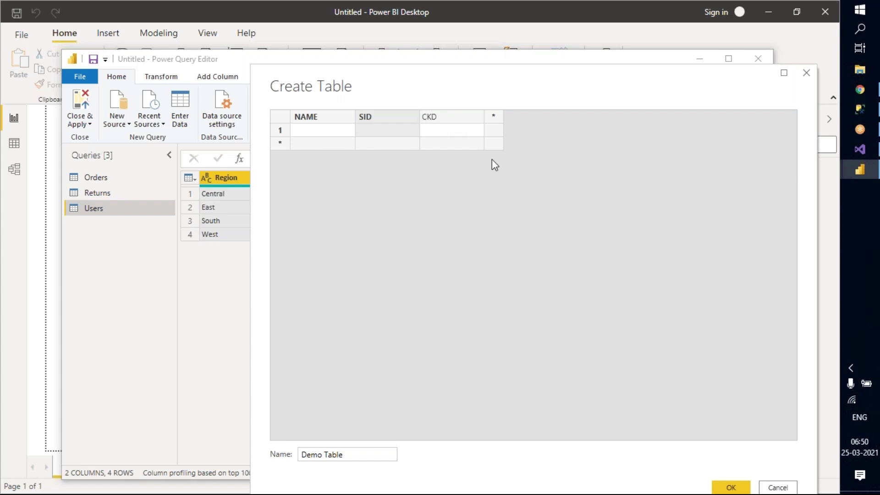
{"action": "key", "text": "Return"}
{"action": "right_click", "coordinate": [447, 115]}
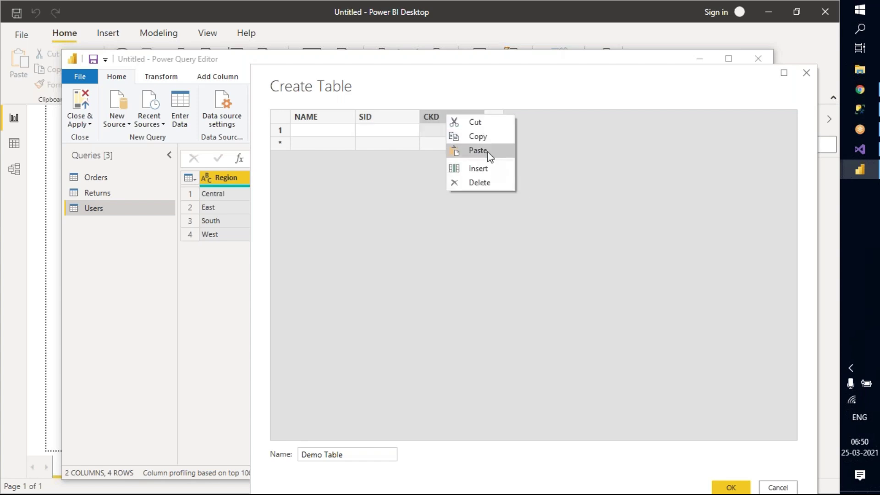
{"action": "left_click", "coordinate": [479, 183]}
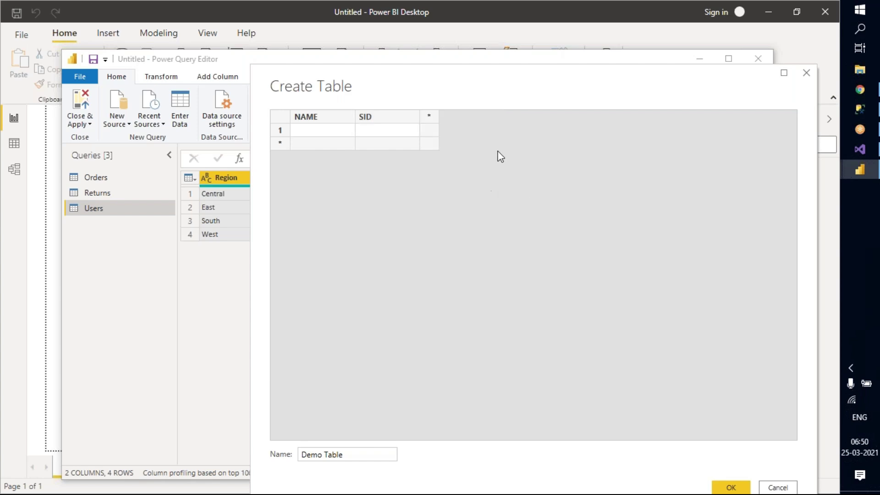
Fill in two table rows with a person's first name in each and the SID values 1 and 2.
{"action": "left_click", "coordinate": [326, 129]}
{"action": "type", "text": "M"}
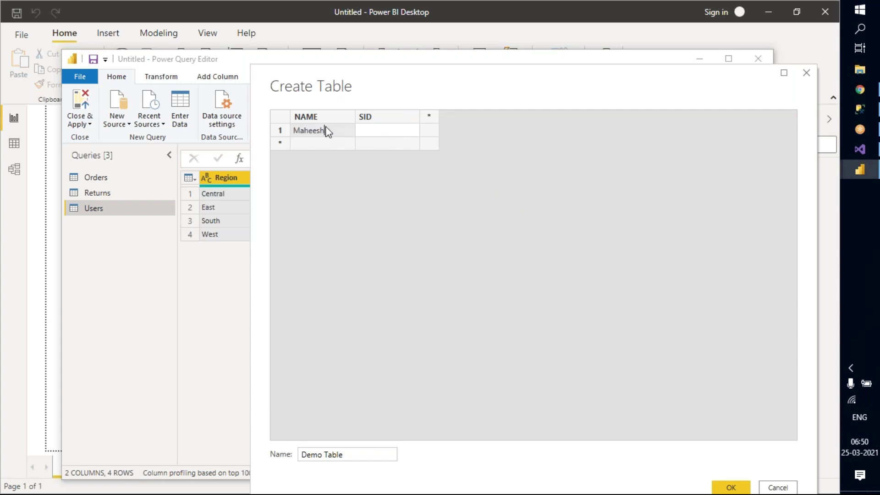
{"action": "type", "text": "ahesh"}
{"action": "key", "text": "Tab"}
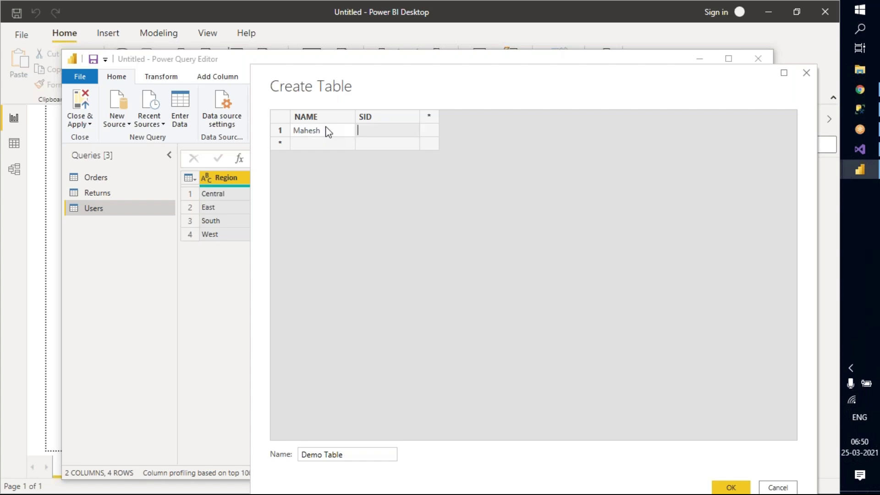
{"action": "type", "text": "1"}
{"action": "key", "text": "Return"}
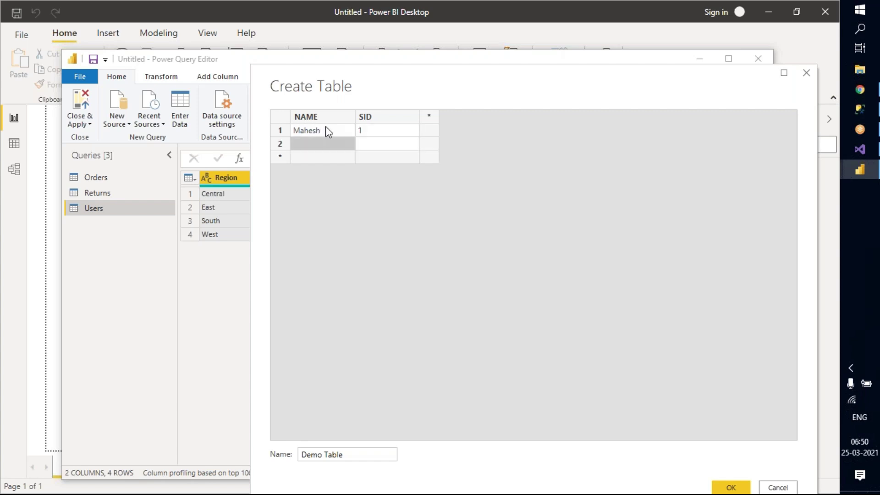
{"action": "type", "text": "Hari"}
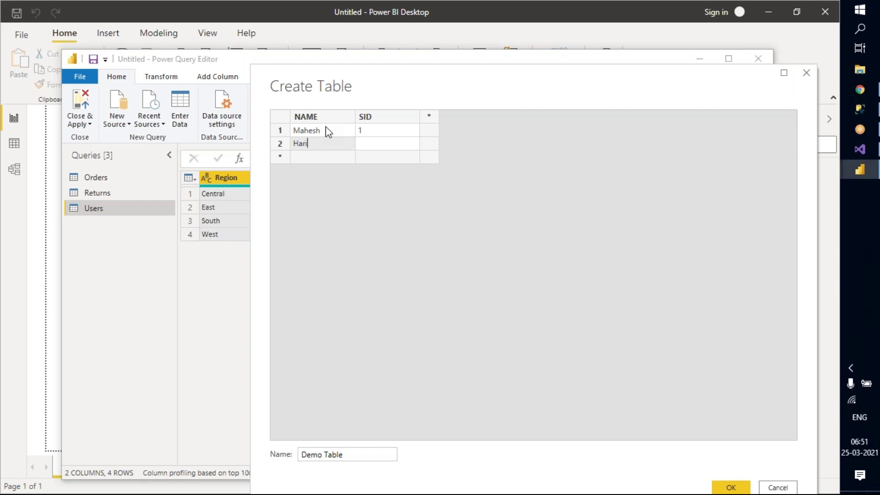
{"action": "key", "text": "Tab"}
{"action": "type", "text": "2"}
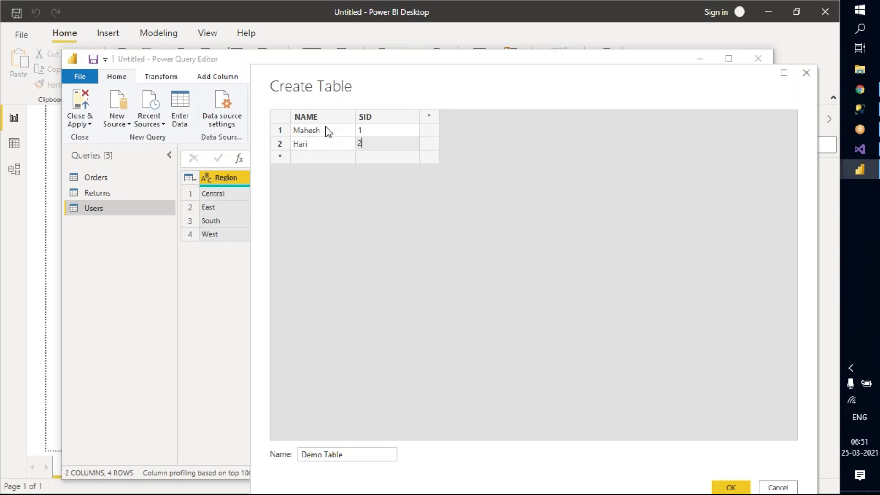
Add third and fourth table rows with a person's first name in each and the SID values 3 and 4.
{"action": "key", "text": "Return"}
{"action": "key", "text": "Left"}
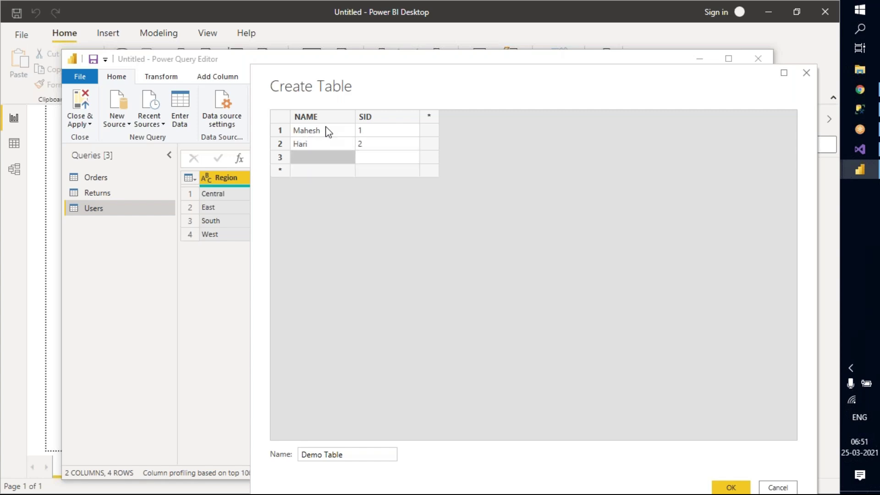
{"action": "type", "text": "Nagar"}
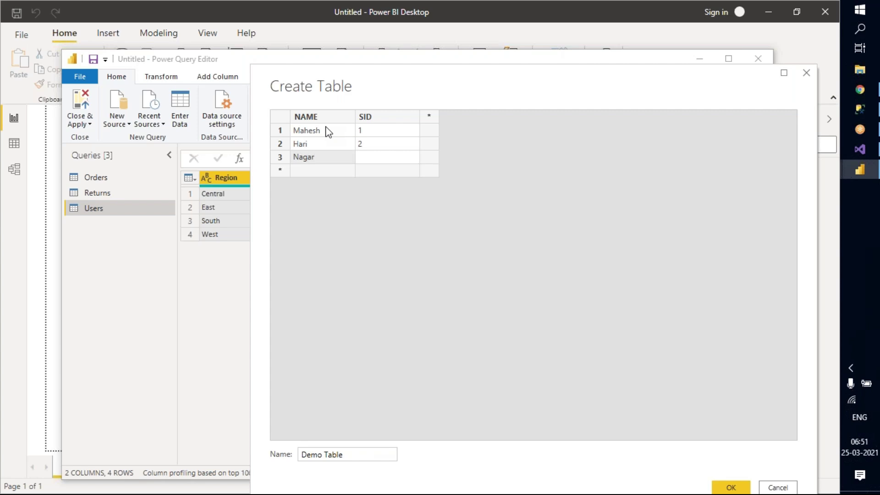
{"action": "type", "text": "juna"}
{"action": "key", "text": "Tab"}
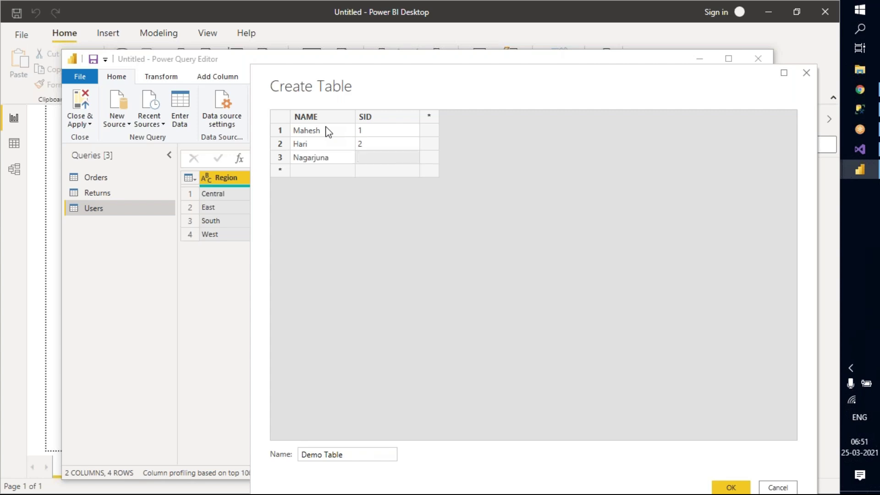
{"action": "type", "text": "3"}
{"action": "key", "text": "Return"}
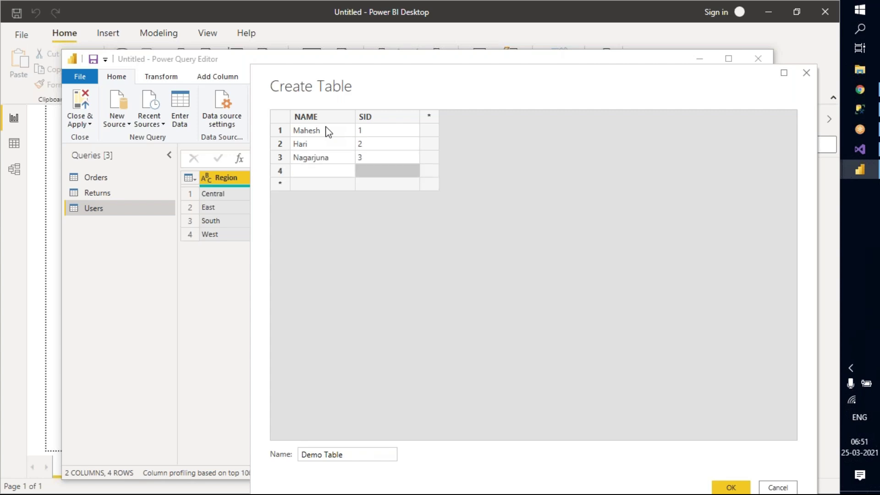
{"action": "key", "text": "Left"}
{"action": "type", "text": "S"}
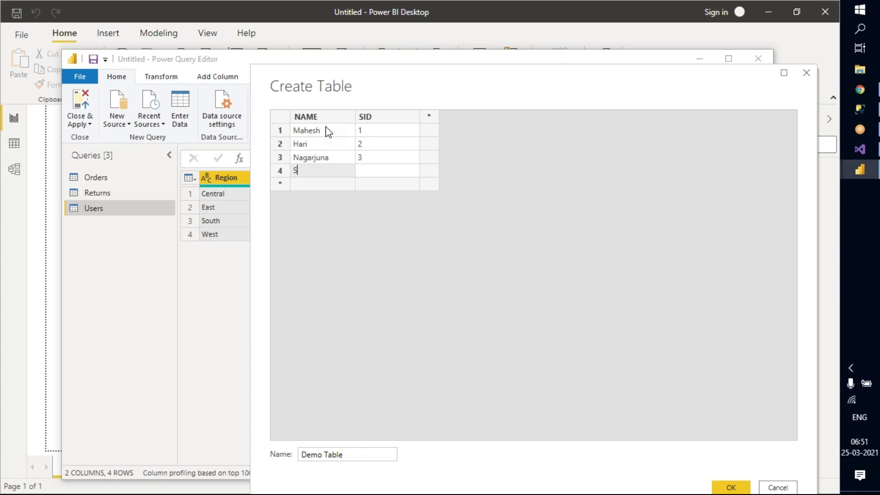
{"action": "type", "text": "milika"}
{"action": "key", "text": "Tab"}
{"action": "type", "text": "4"}
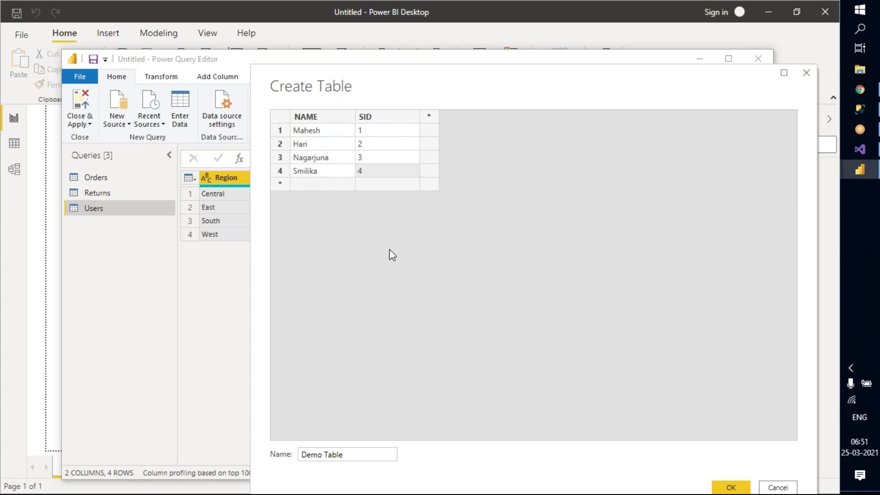
Create Demo Table from the entered rows and return to the Power Query Editor.
{"action": "left_click", "coordinate": [734, 488]}
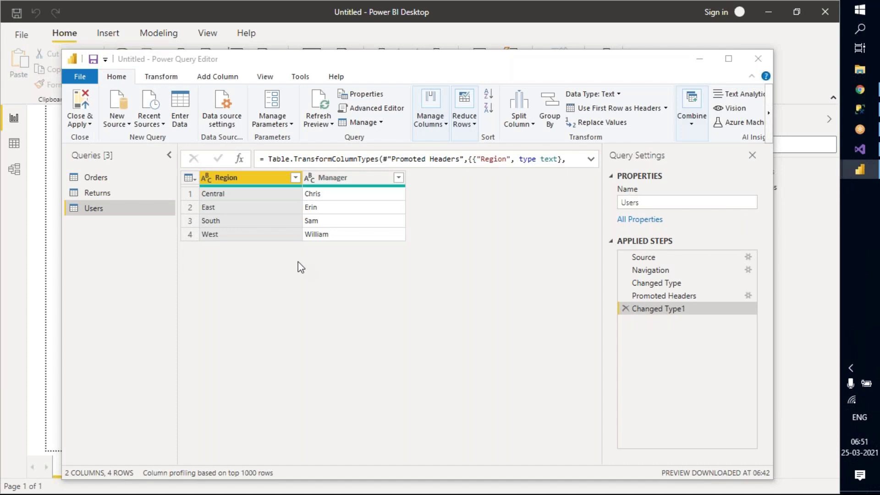
{"action": "key", "text": "alt+Tab"}
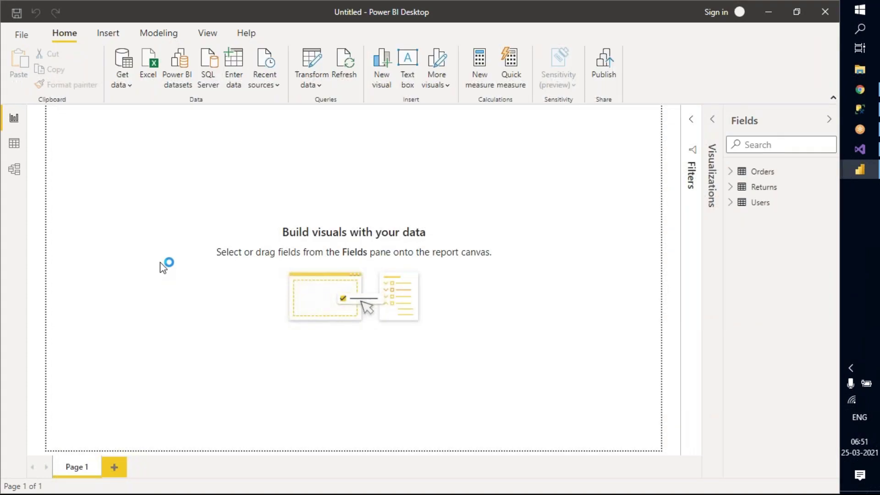
{"action": "left_click", "coordinate": [866, 170]}
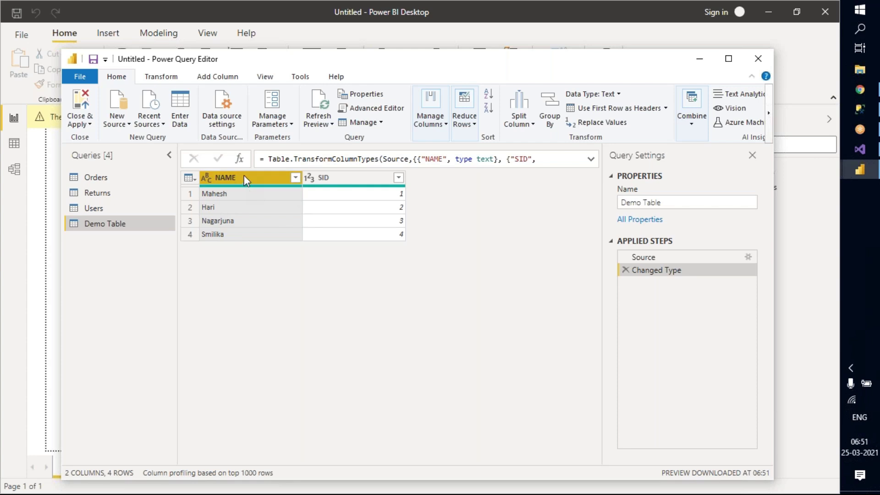
Sort Demo Table by NAME in ascending order, and change the sort to descending.
{"action": "left_click", "coordinate": [489, 96]}
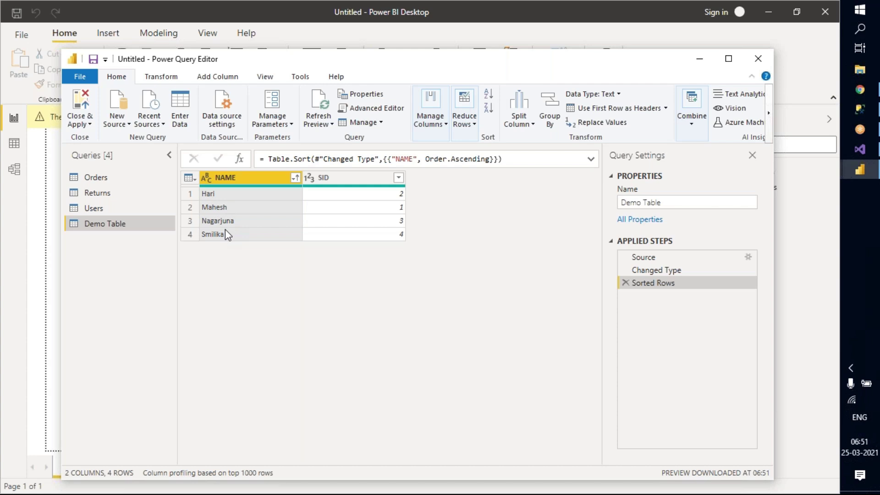
{"action": "left_click", "coordinate": [492, 110]}
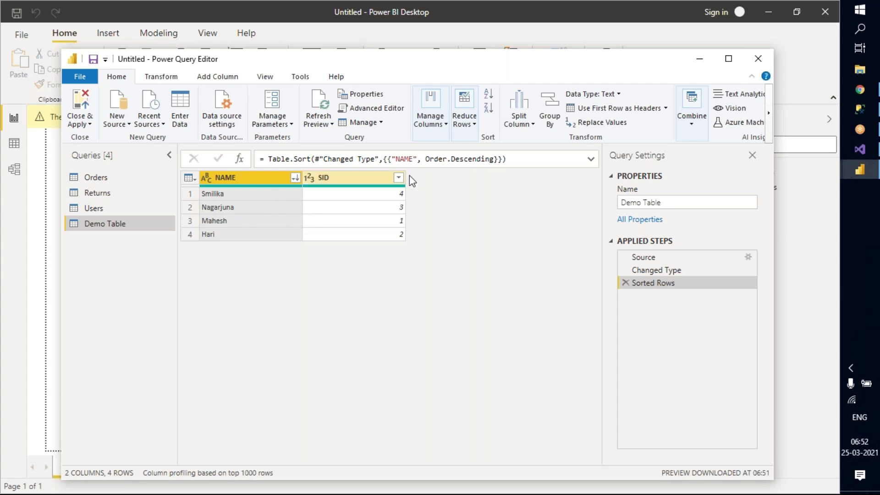
{"action": "left_click", "coordinate": [367, 177]}
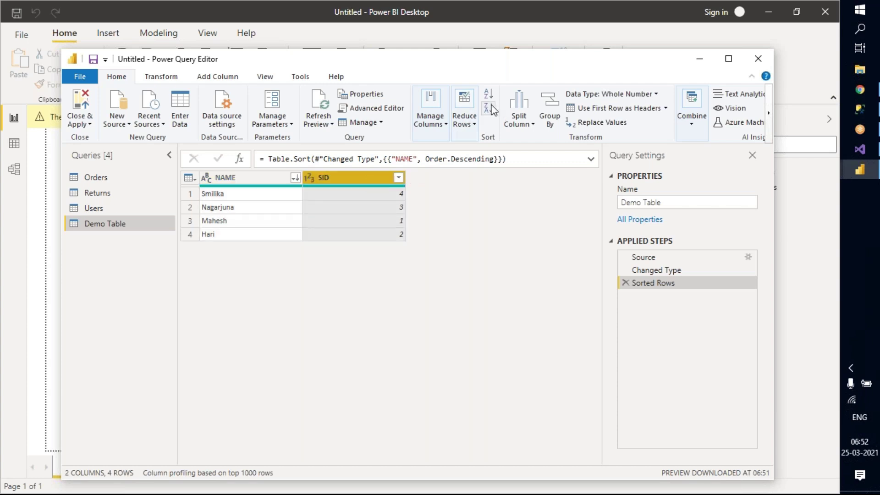
{"action": "right_click", "coordinate": [374, 177]}
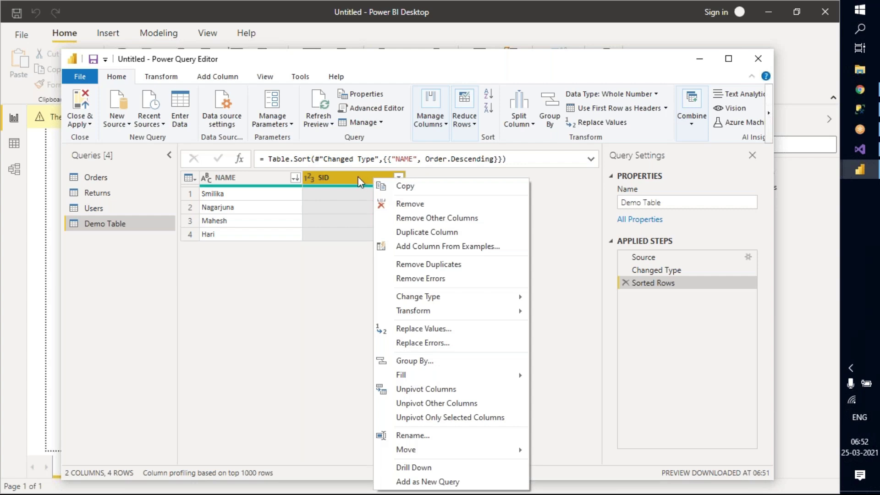
{"action": "left_click", "coordinate": [336, 177]}
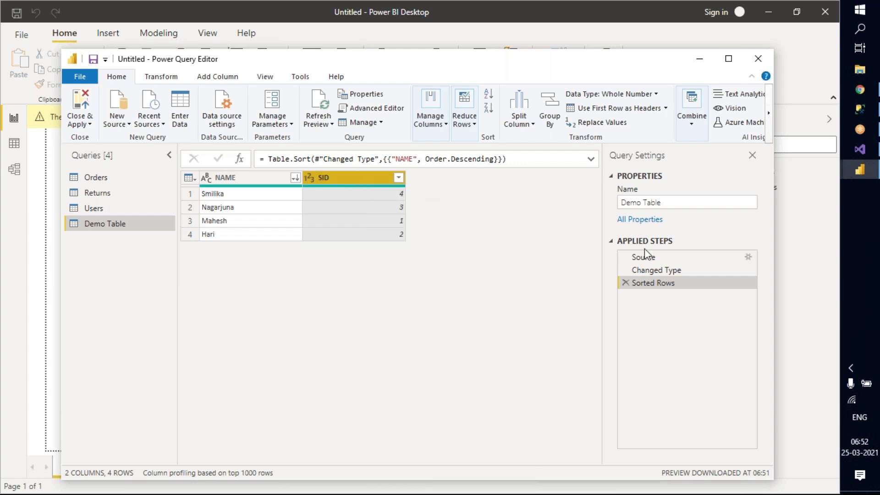
Reopen the entered data of Demo Table from its Source step and add a third column named FEE.
{"action": "left_click", "coordinate": [749, 257]}
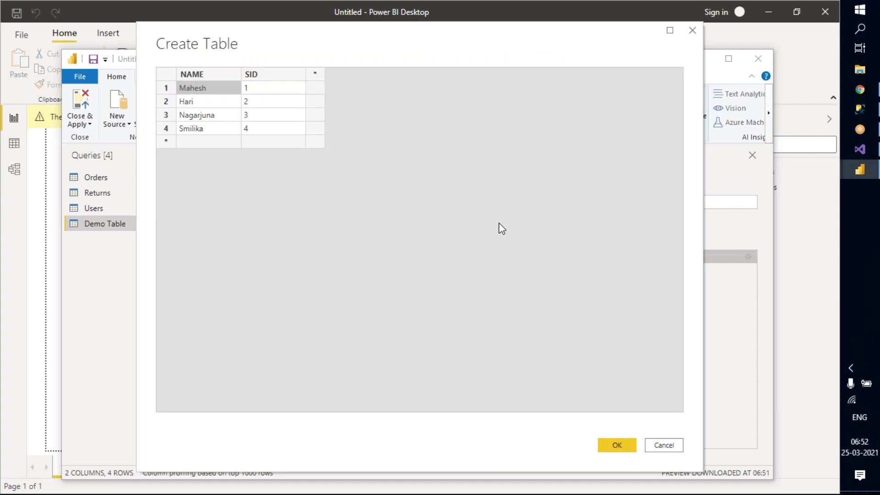
{"action": "left_click", "coordinate": [315, 74]}
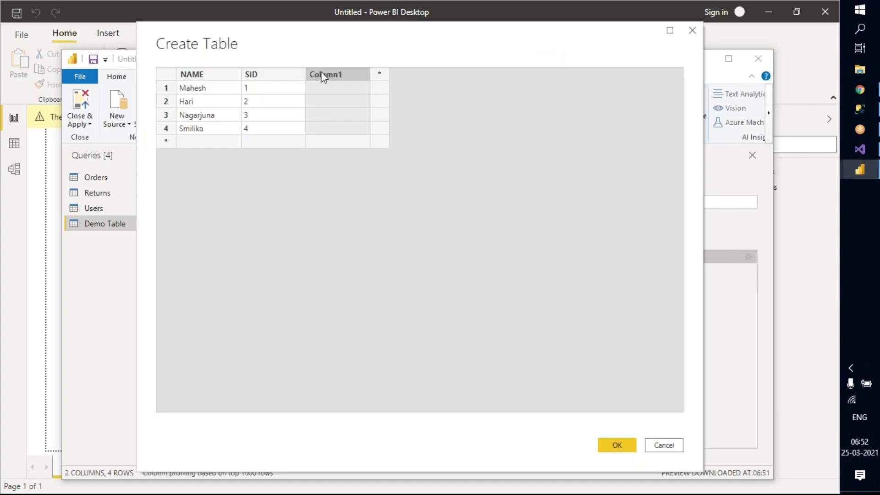
{"action": "double_click", "coordinate": [324, 75]}
{"action": "type", "text": "Fee"}
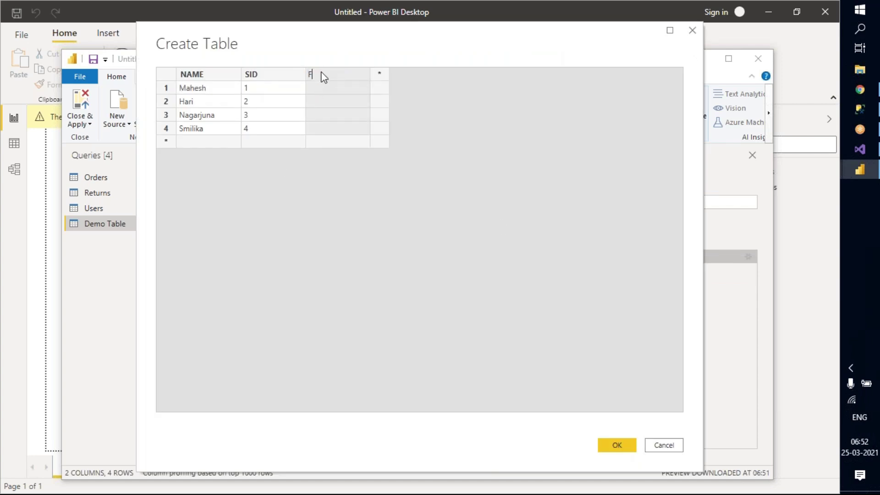
{"action": "key", "text": "BackSpace"}
{"action": "key", "text": "BackSpace"}
{"action": "key", "text": "BackSpace"}
{"action": "type", "text": "FEE"}
{"action": "key", "text": "Return"}
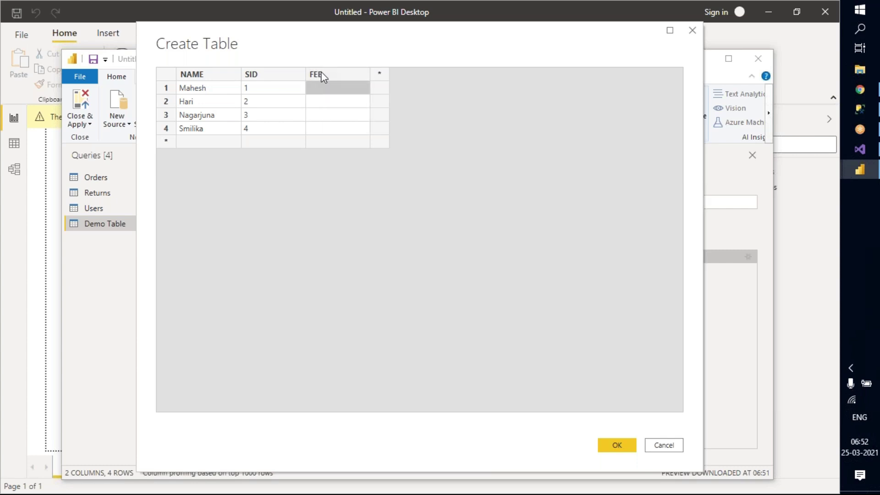
Fill the FEE column of the four rows with 7000, 7500, 10000 and 8500.
{"action": "type", "text": "76373"}
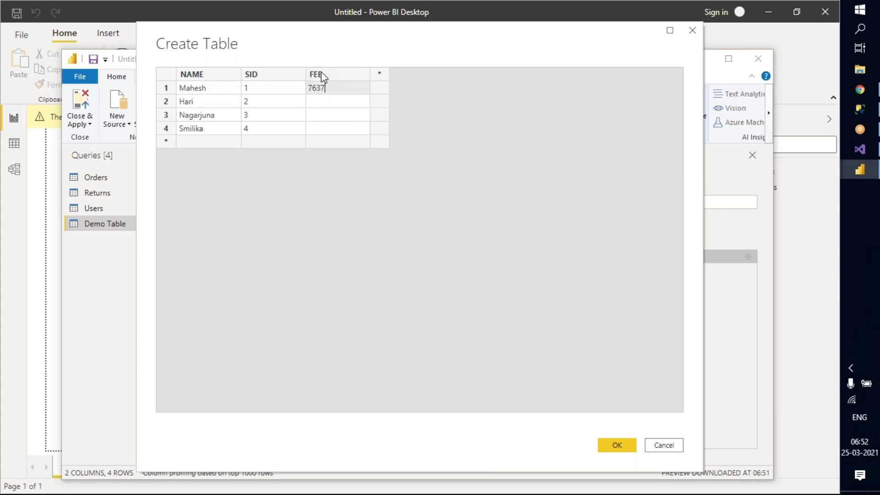
{"action": "key", "text": "BackSpace"}
{"action": "key", "text": "BackSpace"}
{"action": "key", "text": "BackSpace"}
{"action": "key", "text": "BackSpace"}
{"action": "type", "text": "0000"}
{"action": "key", "text": "BackSpace"}
{"action": "key", "text": "Return"}
{"action": "type", "text": "7"}
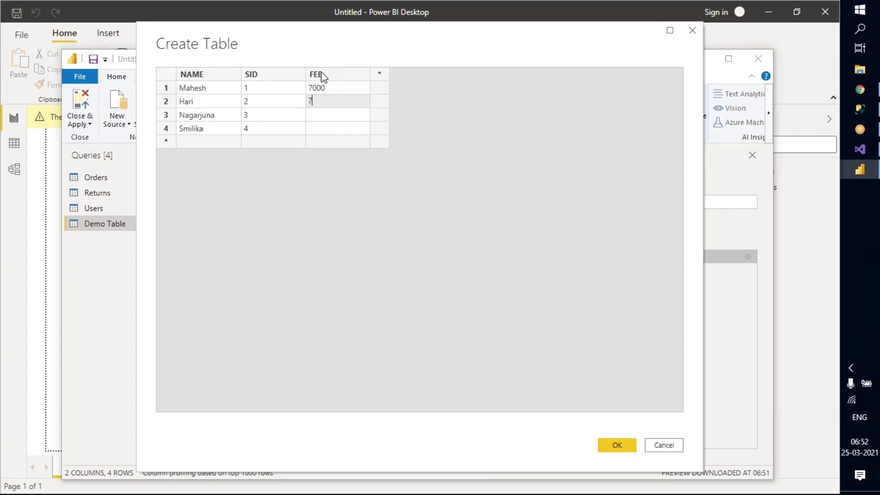
{"action": "type", "text": "500"}
{"action": "key", "text": "Return"}
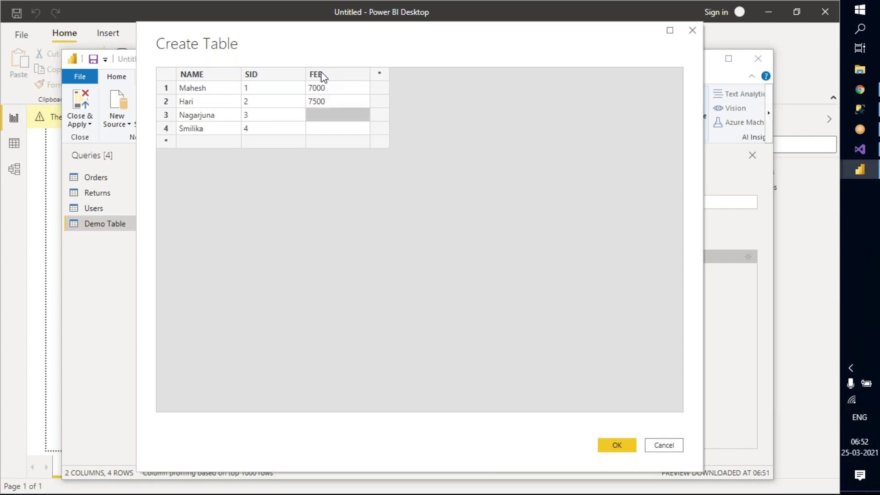
{"action": "type", "text": "1000"}
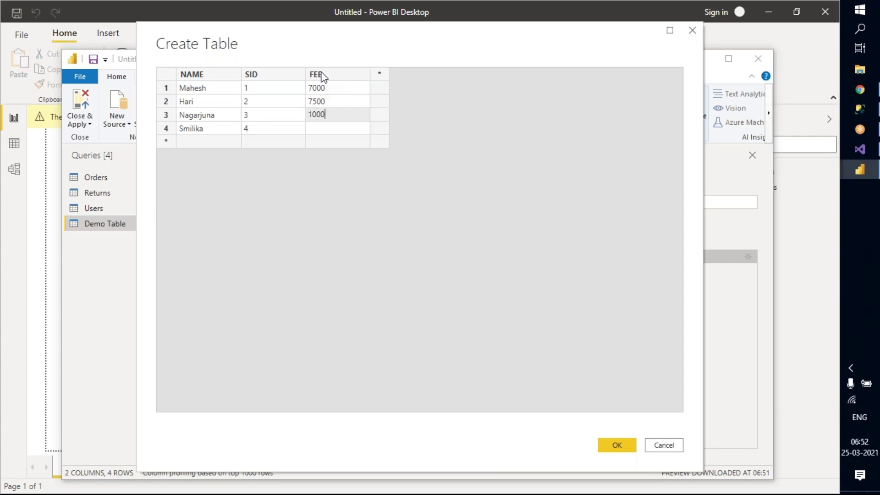
{"action": "type", "text": "0"}
{"action": "key", "text": "Return"}
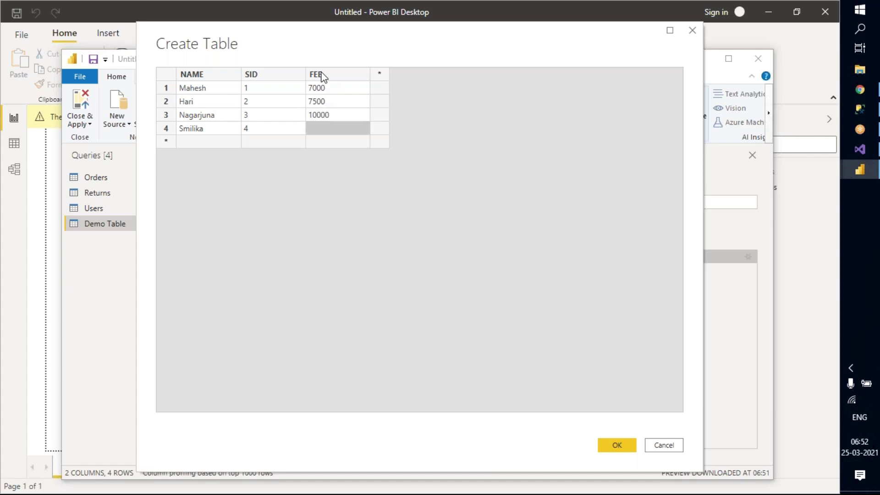
{"action": "type", "text": "8500"}
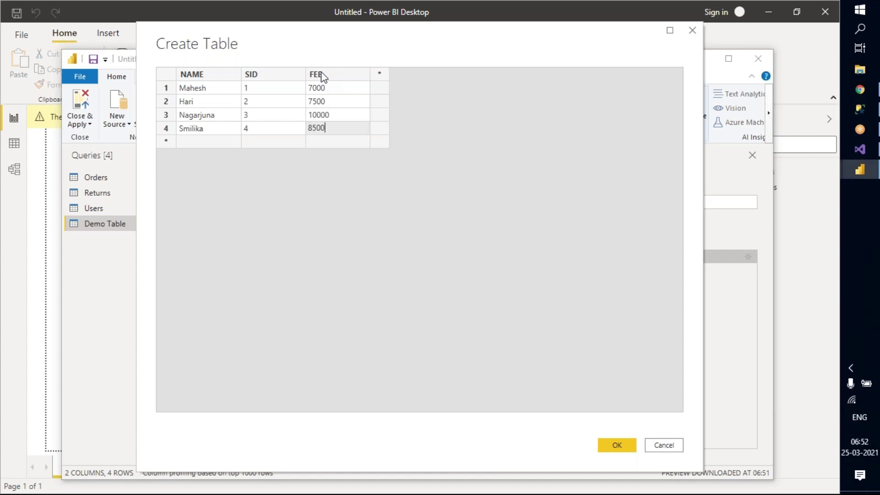
{"action": "key", "text": "Return"}
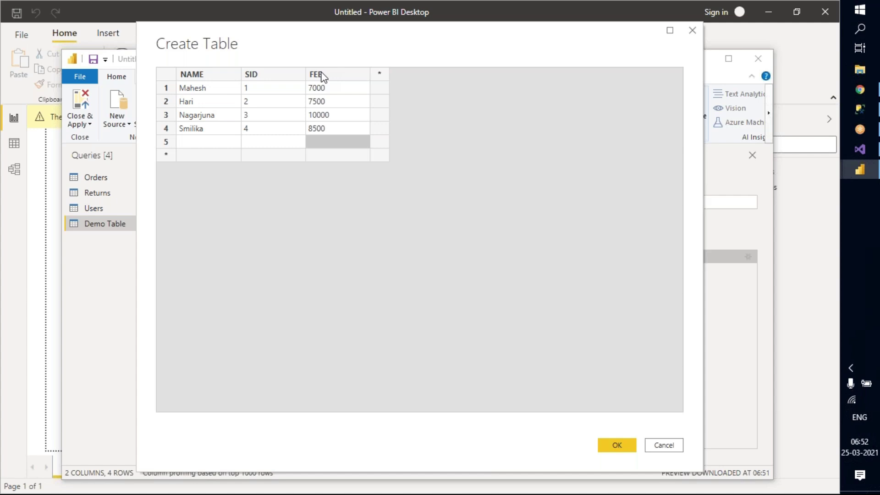
Delete the empty fifth row and apply the edited table data.
{"action": "left_click", "coordinate": [166, 143]}
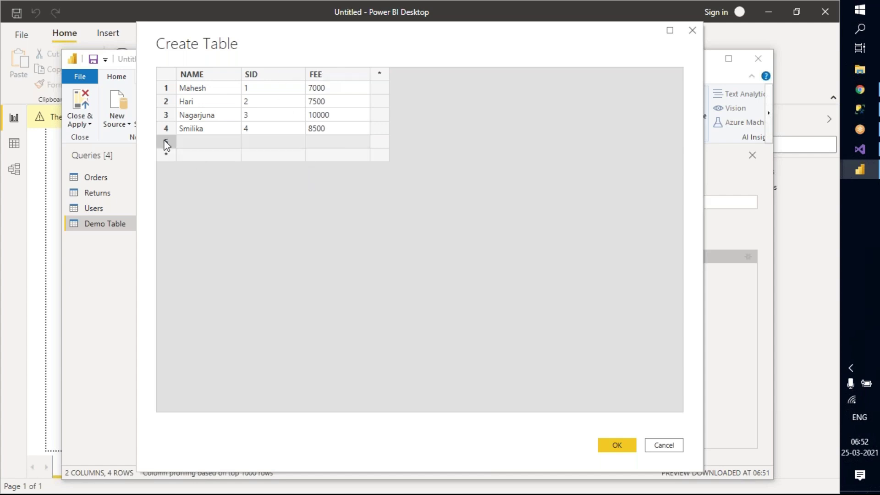
{"action": "right_click", "coordinate": [166, 145]}
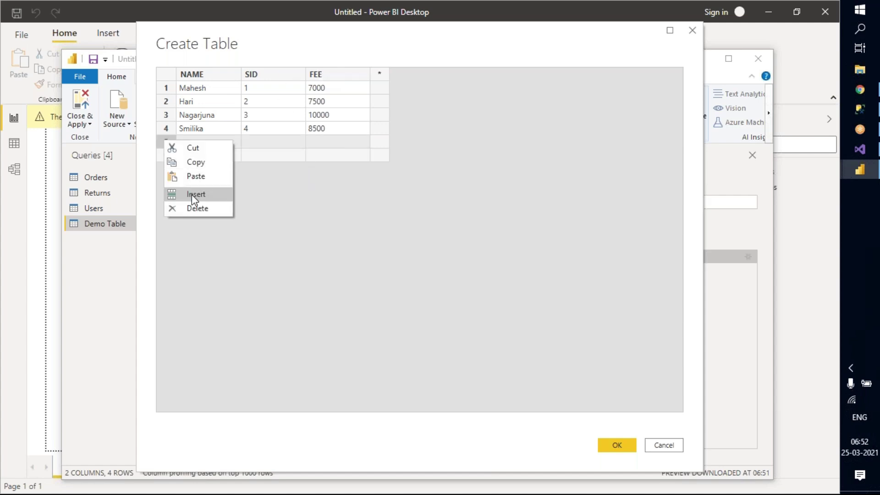
{"action": "left_click", "coordinate": [200, 208]}
{"action": "left_click", "coordinate": [620, 445]}
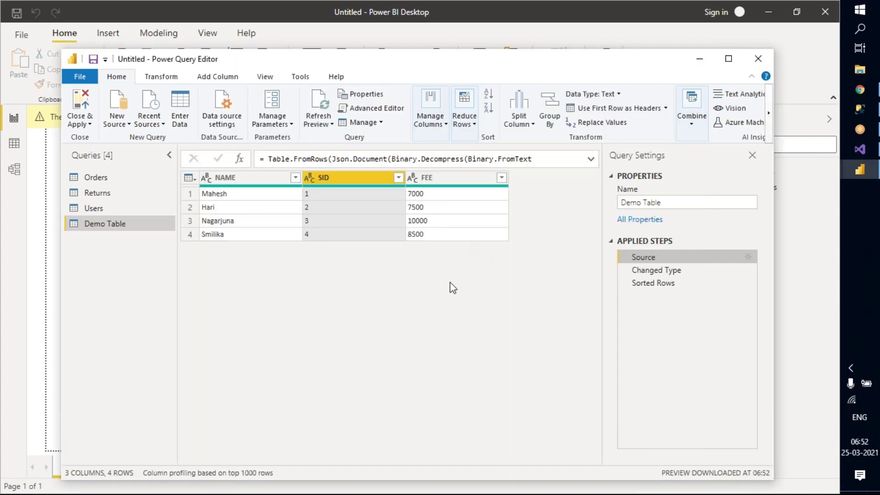
{"action": "left_click", "coordinate": [461, 180]}
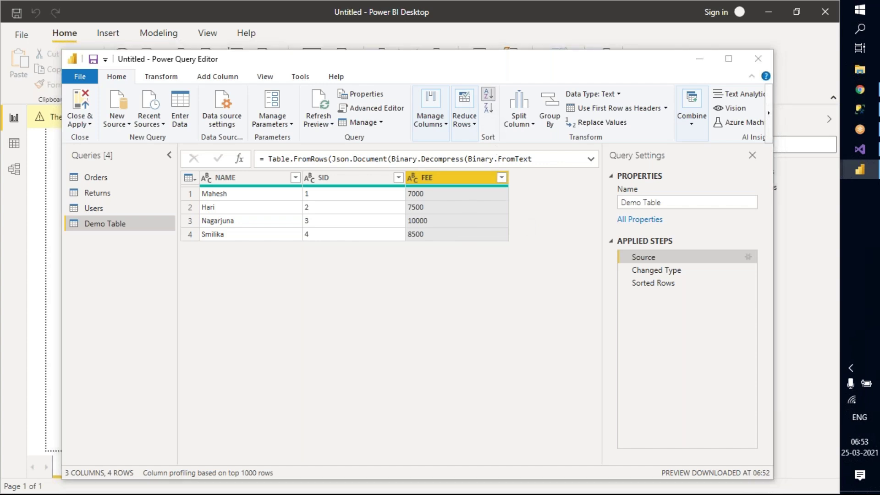
{"action": "left_click", "coordinate": [489, 95]}
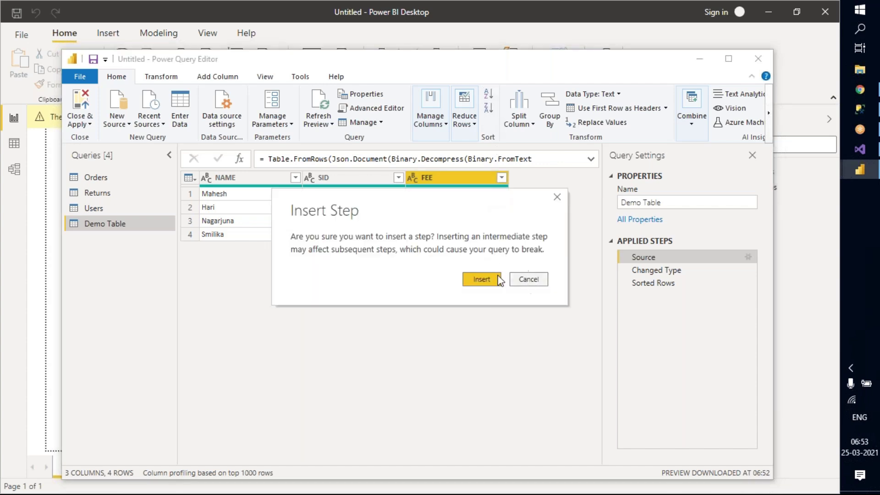
{"action": "left_click", "coordinate": [558, 197]}
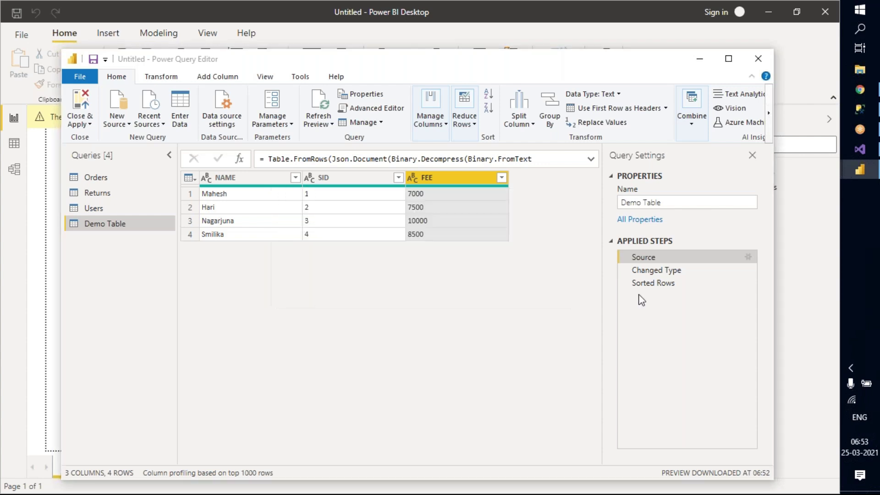
Continue from the Sorted Rows step and sort the FEE column ascending, descending and ascending again.
{"action": "left_click", "coordinate": [665, 283]}
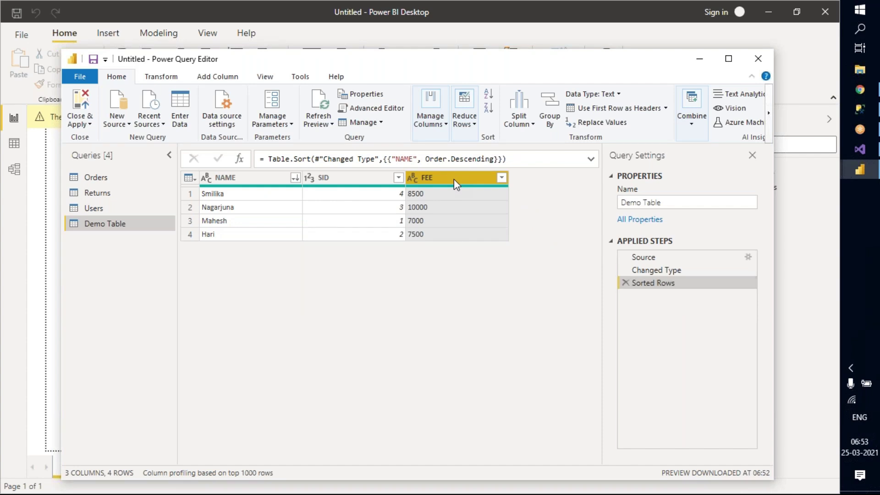
{"action": "left_click", "coordinate": [489, 94]}
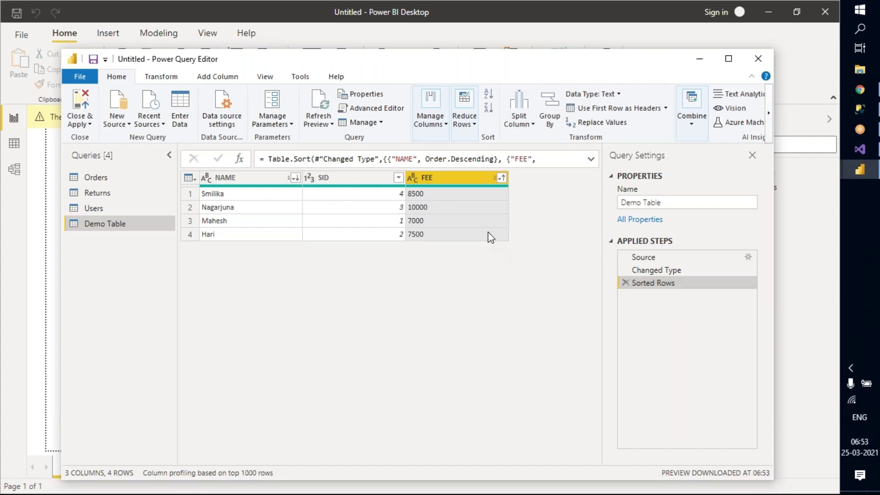
{"action": "left_click", "coordinate": [488, 107]}
{"action": "left_click", "coordinate": [490, 97]}
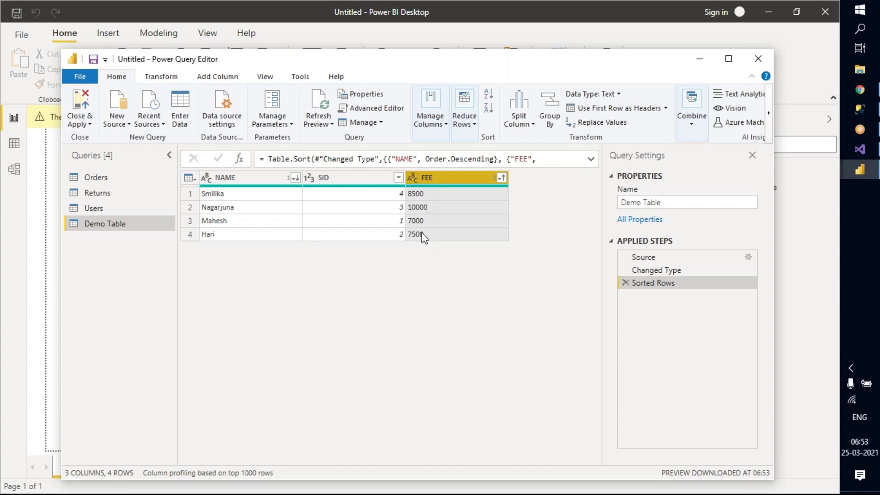
Change the data type of the FEE column in Demo Table to Whole Number.
{"action": "left_click", "coordinate": [412, 177]}
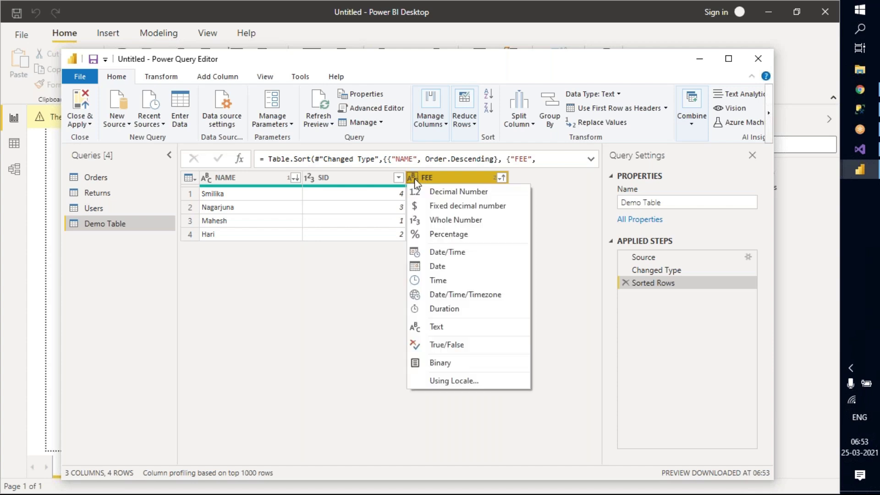
{"action": "left_click", "coordinate": [431, 222]}
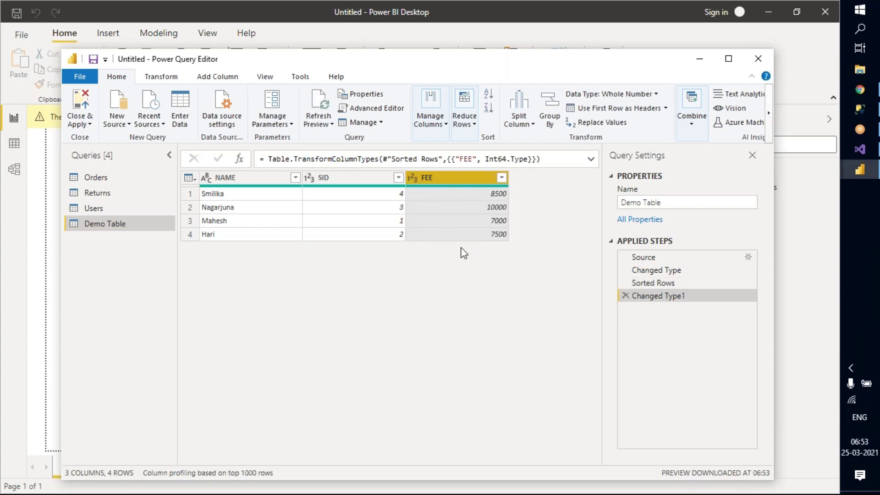
Sort the numeric FEE column ascending and descending, and clear the sort again.
{"action": "left_click", "coordinate": [486, 97]}
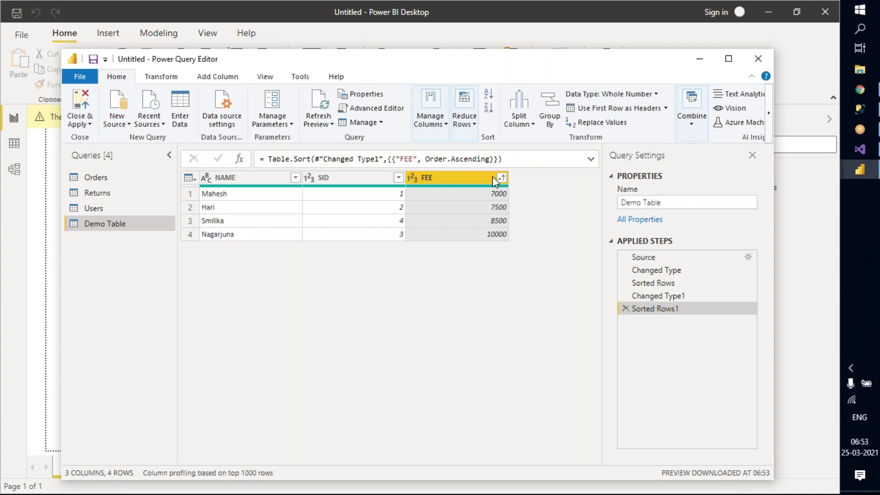
{"action": "left_click", "coordinate": [489, 110]}
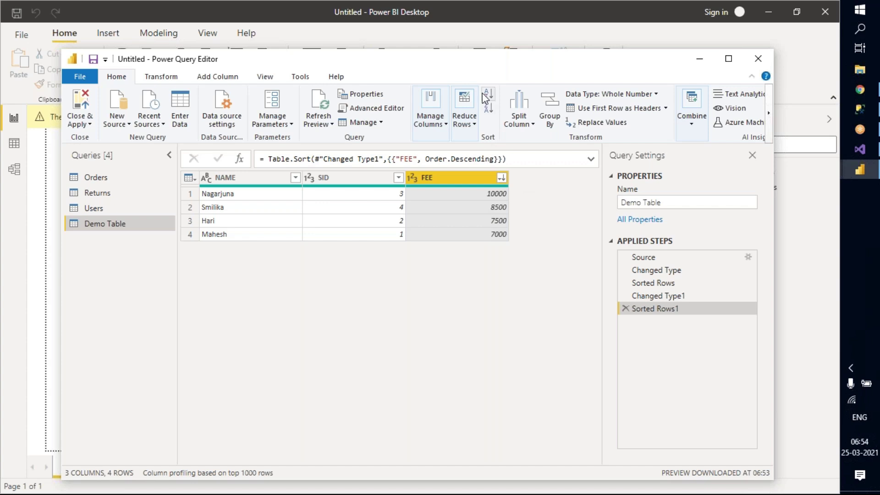
{"action": "left_click", "coordinate": [501, 178]}
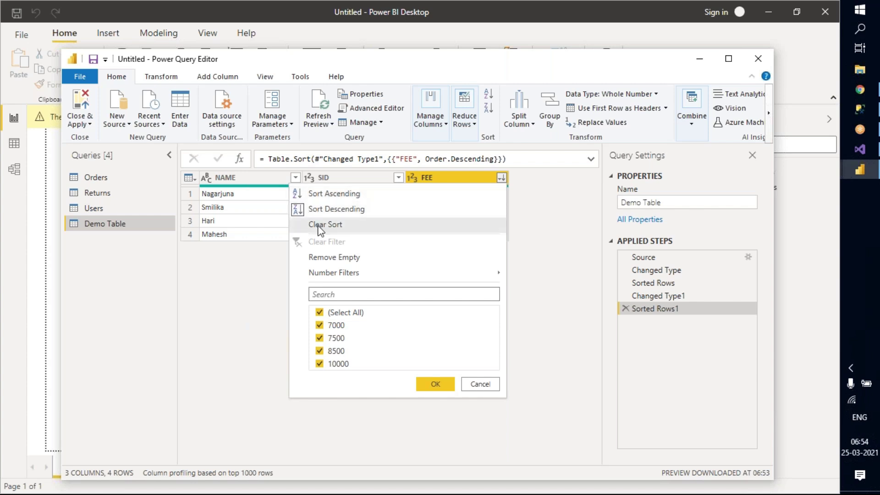
{"action": "left_click", "coordinate": [353, 230]}
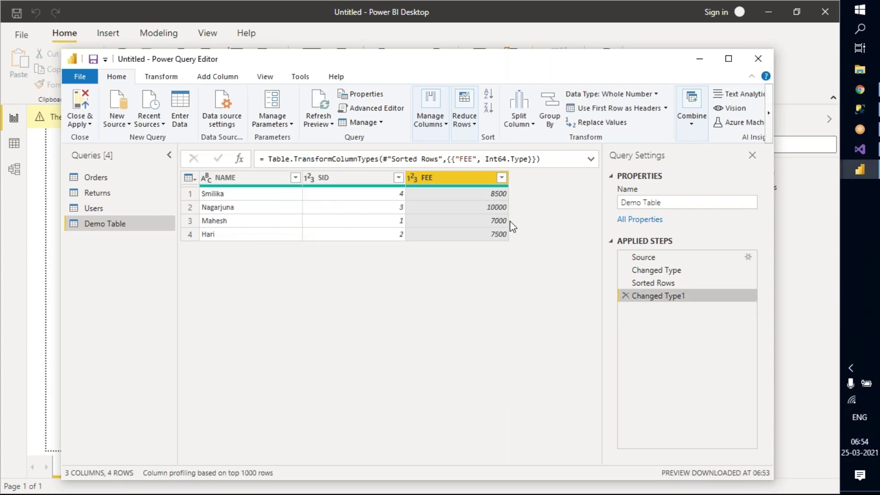
Look up the installed Power BI Desktop version in the About information and return to the Home commands.
{"action": "left_click", "coordinate": [343, 178]}
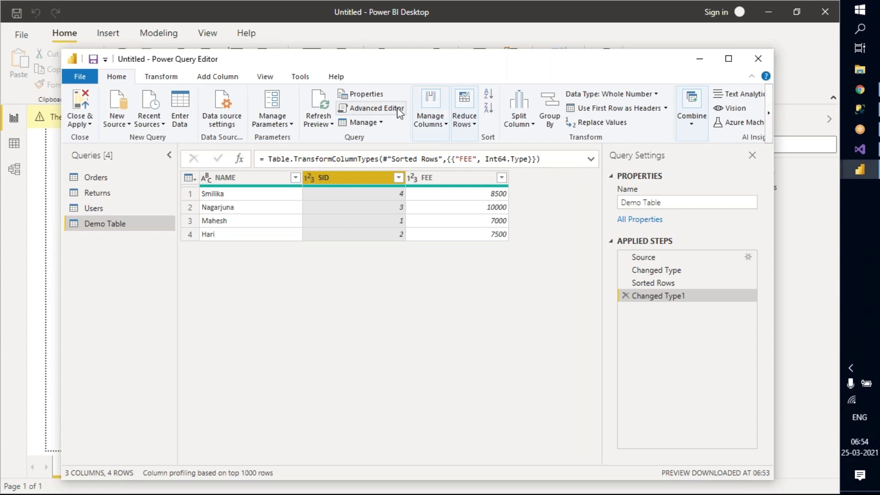
{"action": "left_click", "coordinate": [337, 77]}
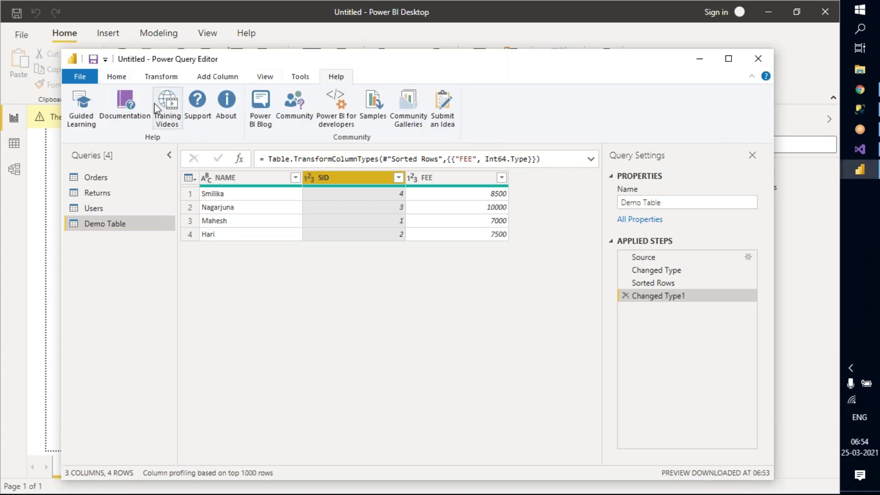
{"action": "left_click", "coordinate": [226, 108]}
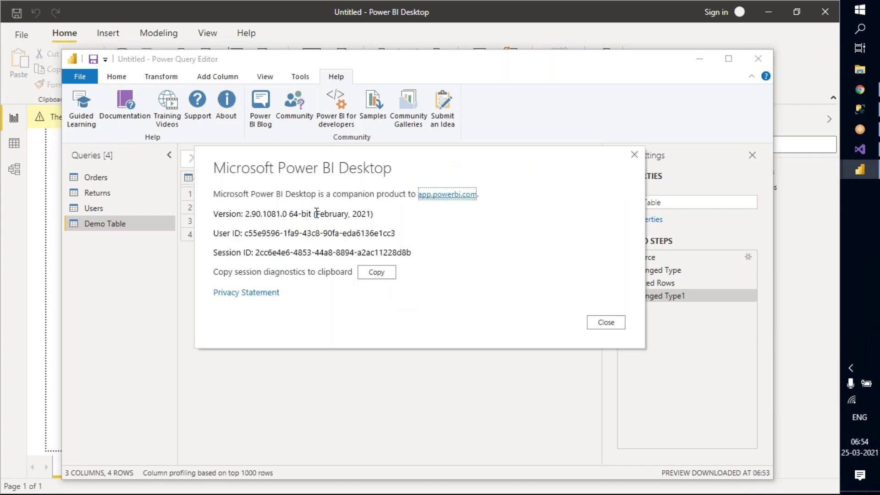
{"action": "left_click_drag", "start_coordinate": [314, 214], "coordinate": [374, 214]}
{"action": "left_click", "coordinate": [635, 155]}
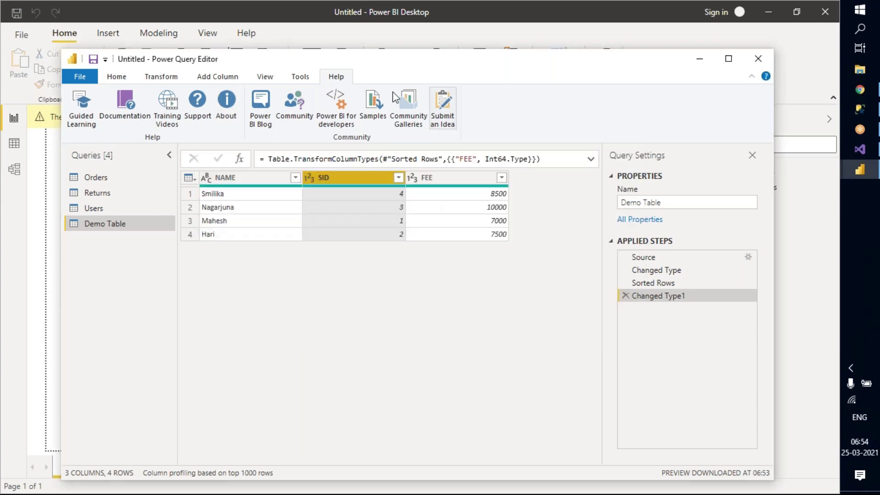
{"action": "left_click", "coordinate": [123, 79]}
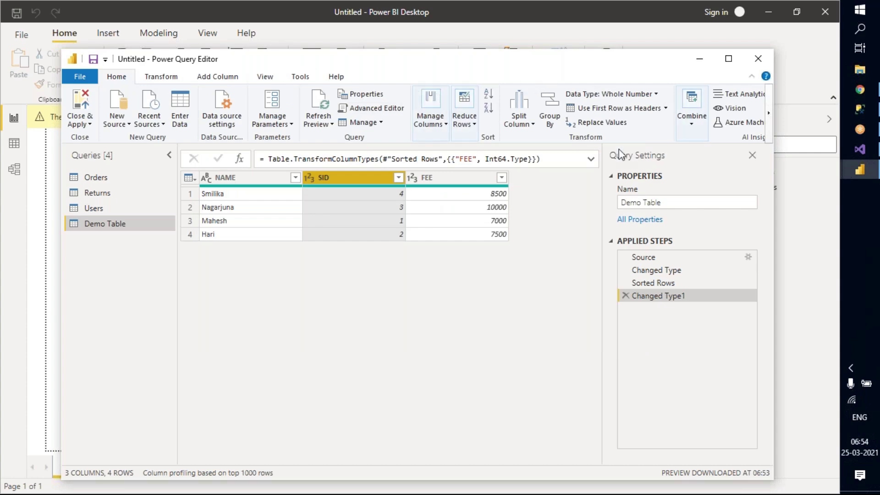
Widen the Power Query Editor window and examine the data types available for the FEE column.
{"action": "left_click_drag", "start_coordinate": [570, 66], "coordinate": [536, 65]}
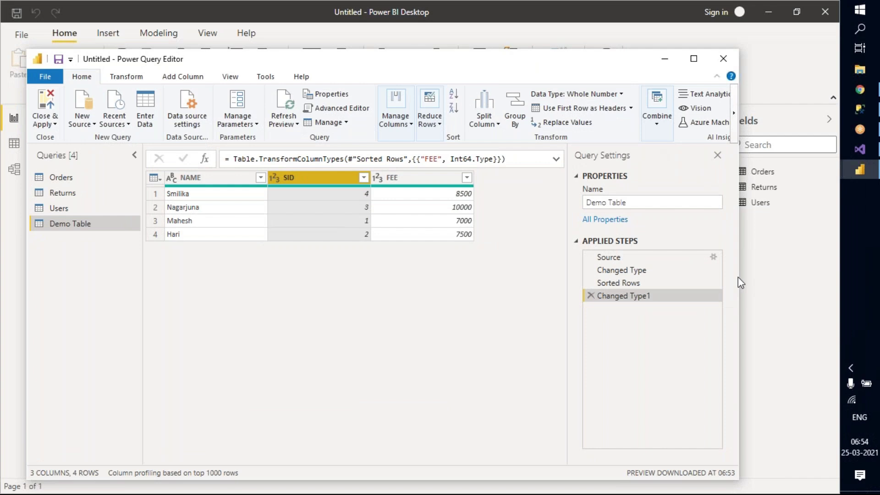
{"action": "left_click_drag", "start_coordinate": [741, 277], "coordinate": [815, 275]}
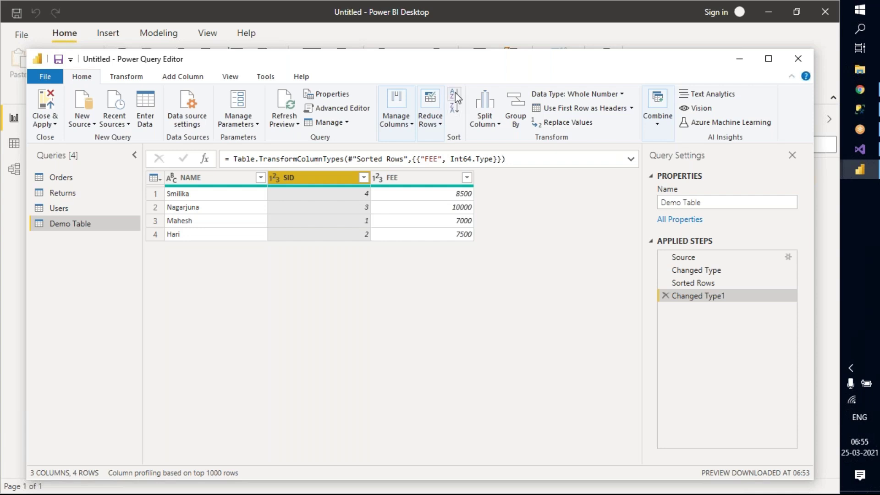
{"action": "left_click", "coordinate": [439, 182]}
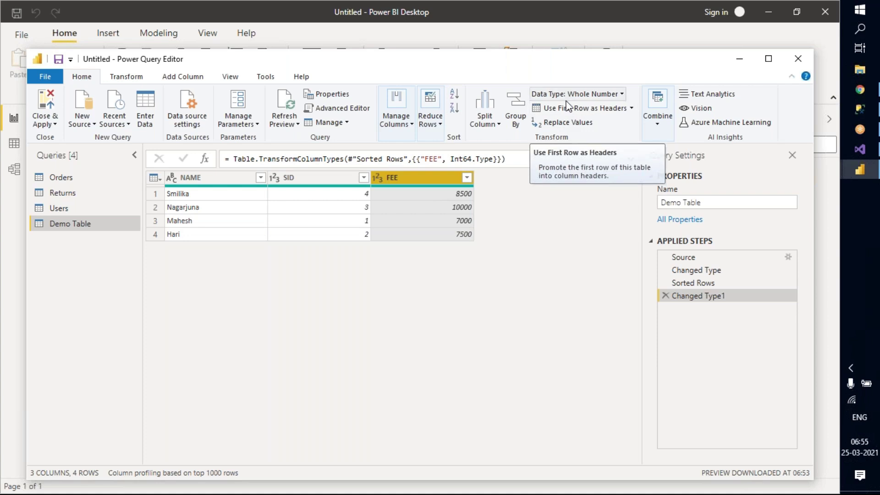
{"action": "left_click", "coordinate": [376, 176]}
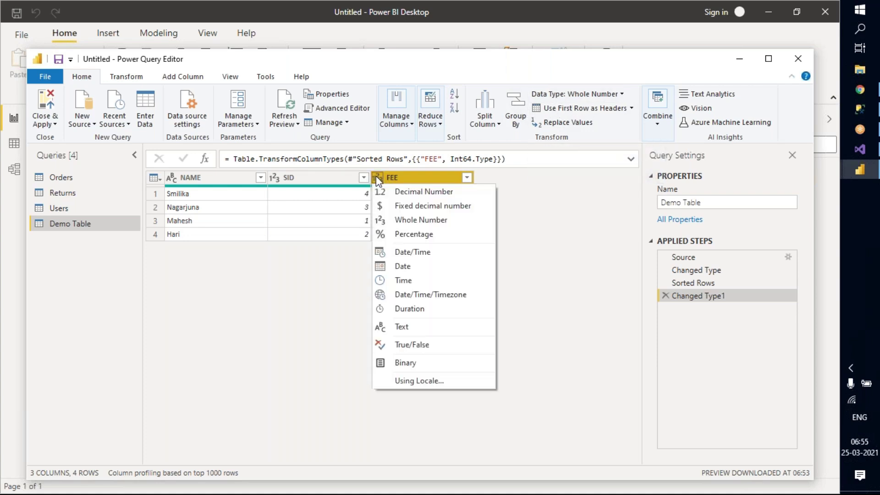
{"action": "left_click", "coordinate": [581, 181]}
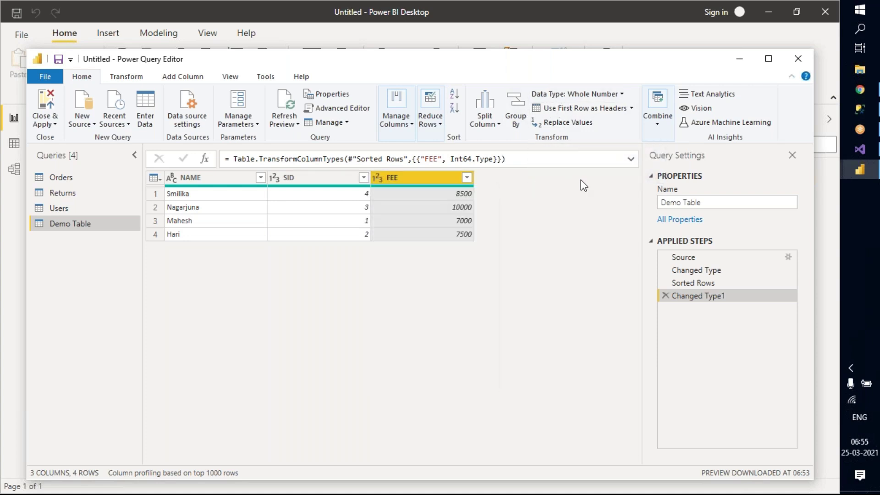
{"action": "left_click", "coordinate": [617, 95]}
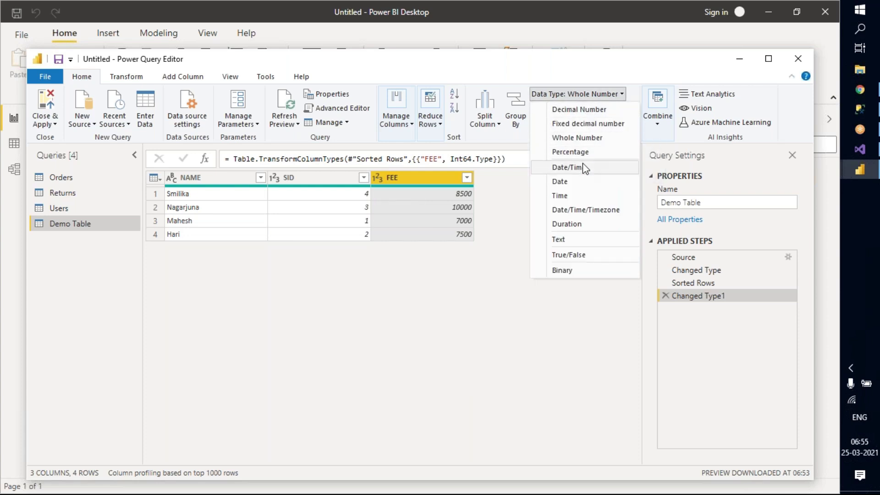
Change the SID column's data type to Decimal Number and look over the other available types.
{"action": "left_click", "coordinate": [315, 175]}
{"action": "left_click", "coordinate": [323, 180]}
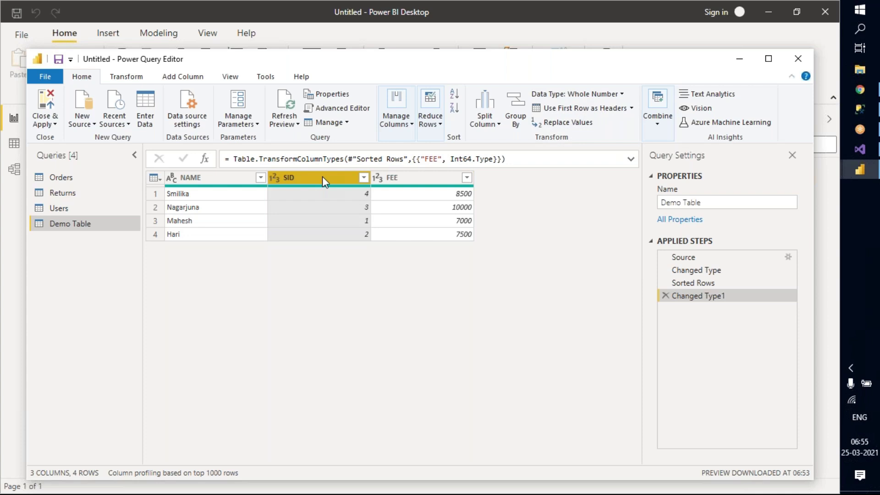
{"action": "left_click", "coordinate": [622, 94]}
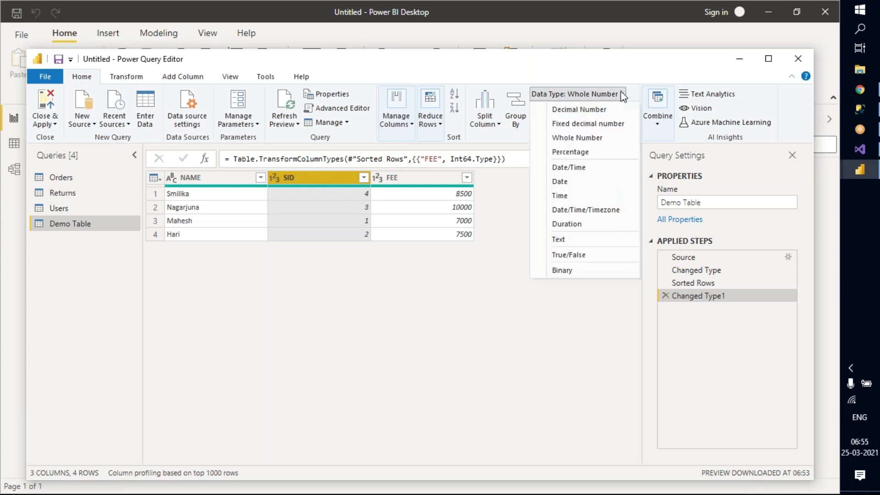
{"action": "left_click", "coordinate": [583, 110]}
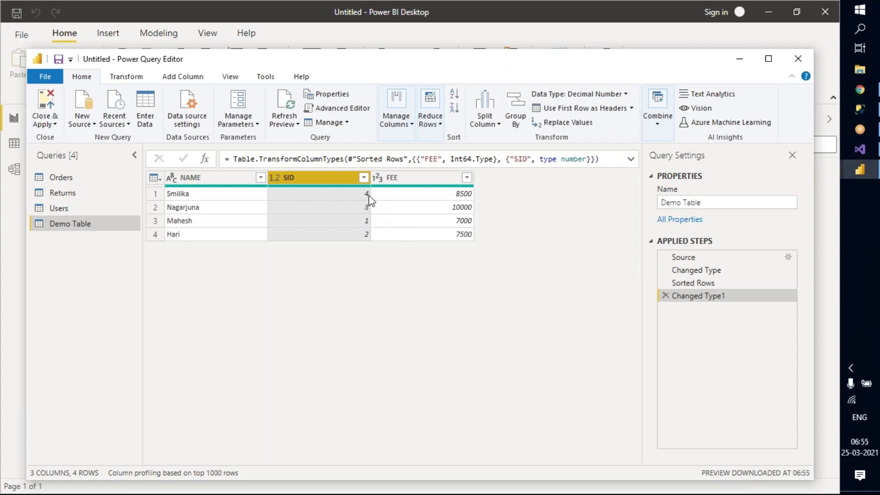
{"action": "left_click", "coordinate": [624, 94]}
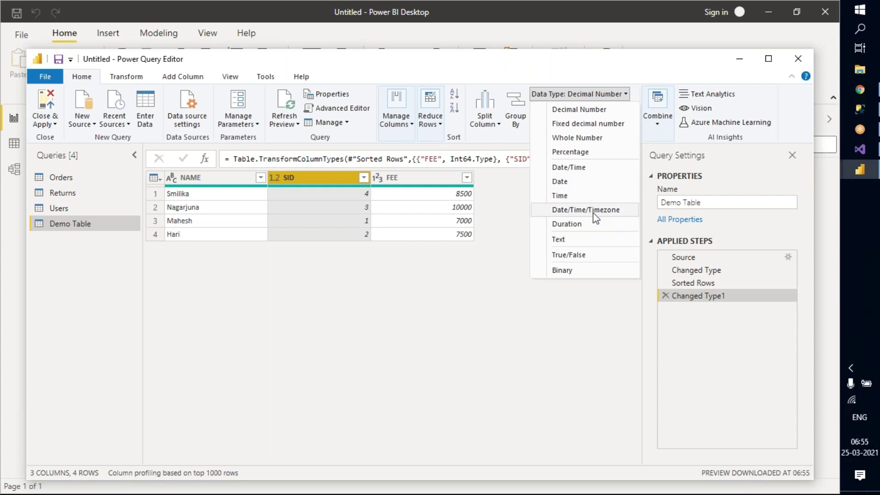
{"action": "left_click", "coordinate": [499, 183]}
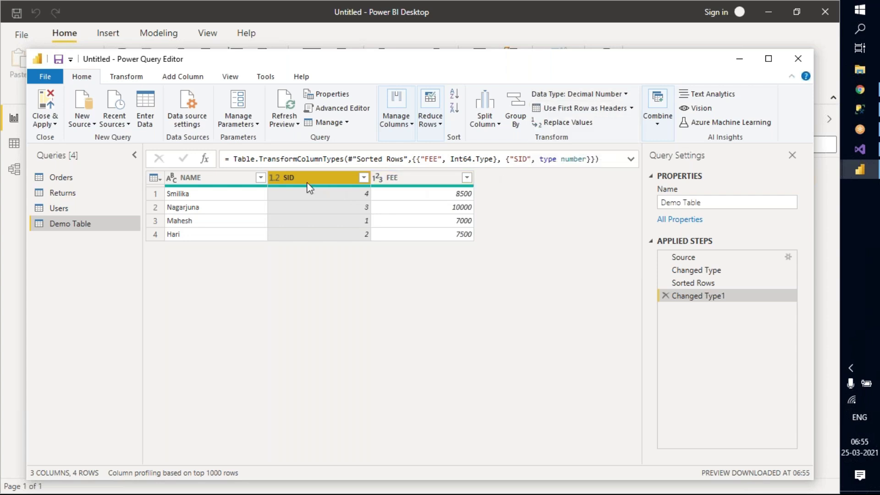
Set the SID column's data type to Whole Number, replacing the current type conversion.
{"action": "left_click", "coordinate": [274, 178]}
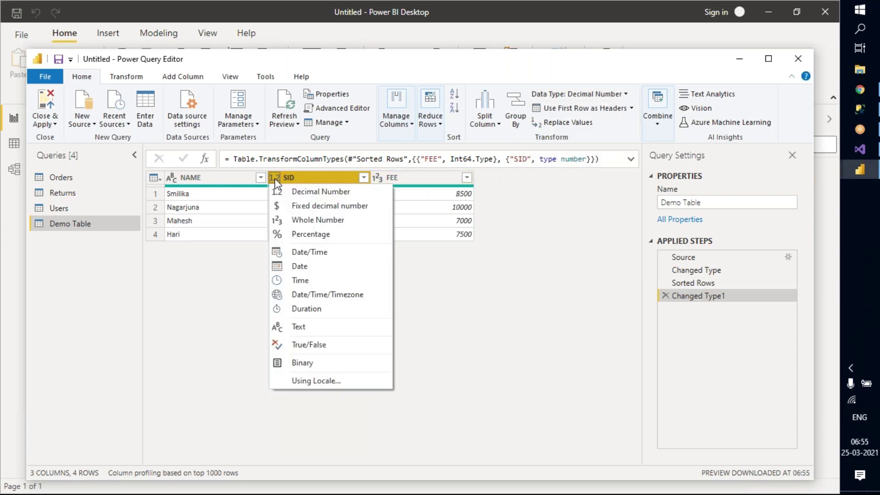
{"action": "left_click", "coordinate": [307, 221]}
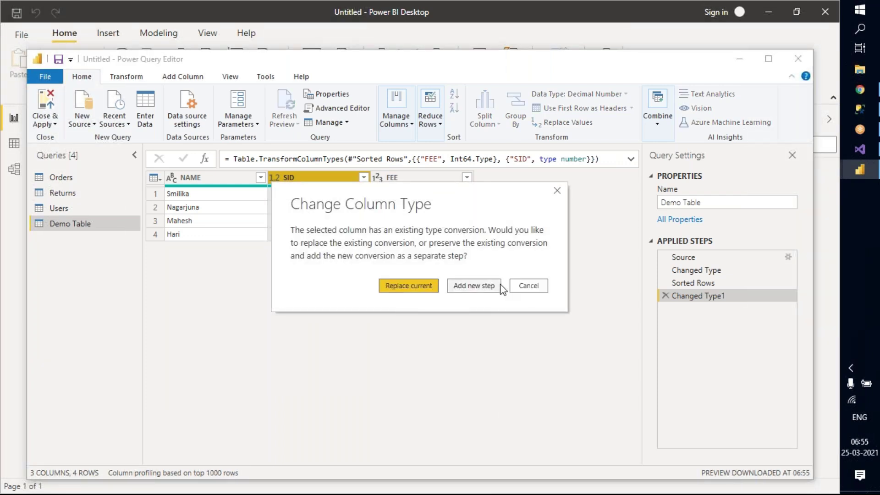
{"action": "left_click", "coordinate": [406, 286]}
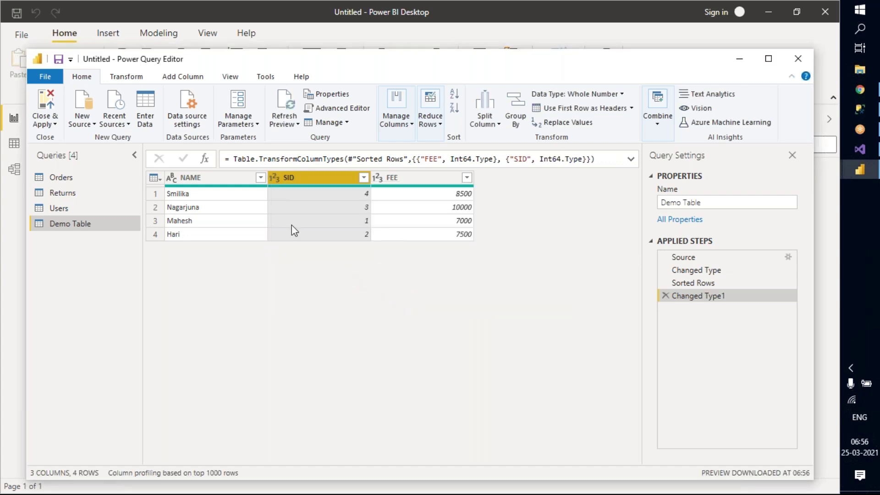
Go through the columns of Demo Table and examine the operations offered for the whole table.
{"action": "left_click", "coordinate": [189, 177]}
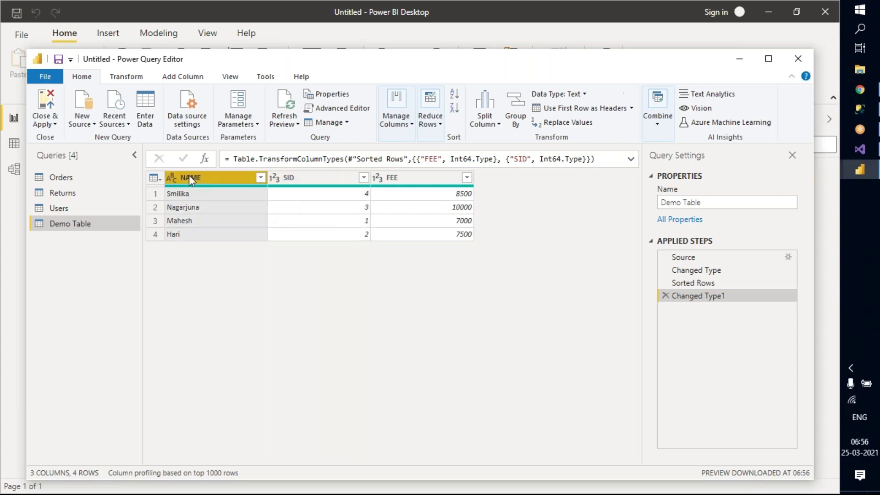
{"action": "left_click", "coordinate": [294, 177]}
{"action": "left_click", "coordinate": [390, 183]}
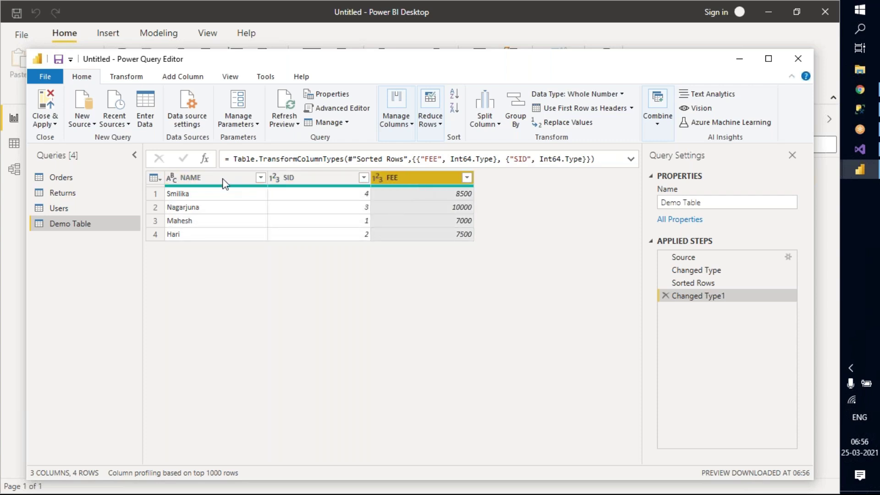
{"action": "left_click", "coordinate": [155, 179]}
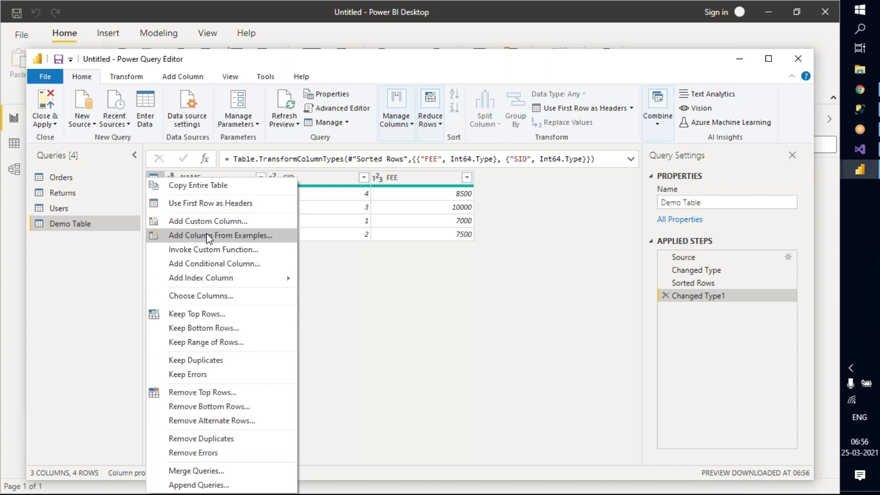
{"action": "left_click", "coordinate": [417, 280]}
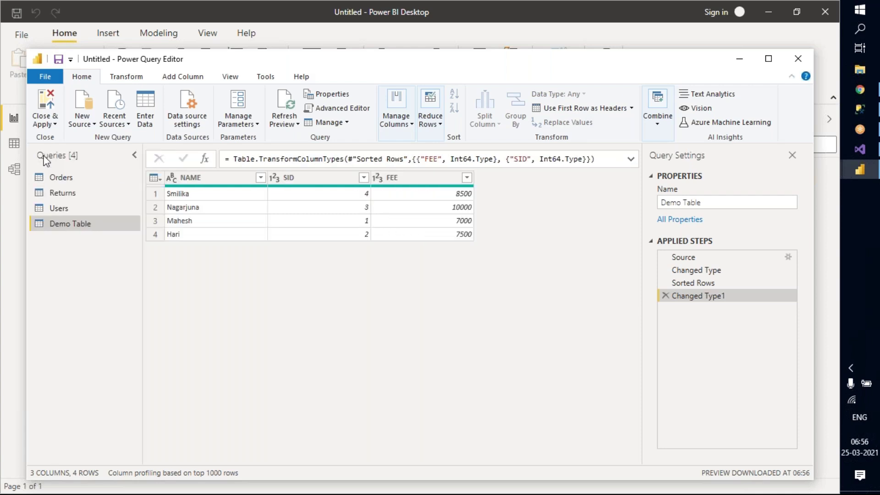
Open the Orders query and review its data, query name and applied steps.
{"action": "left_click", "coordinate": [70, 179]}
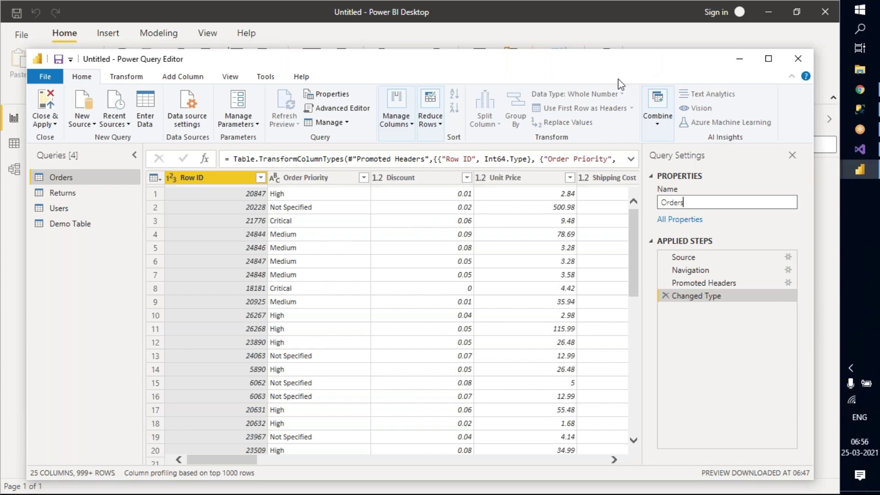
{"action": "left_click_drag", "start_coordinate": [646, 66], "coordinate": [508, 95]}
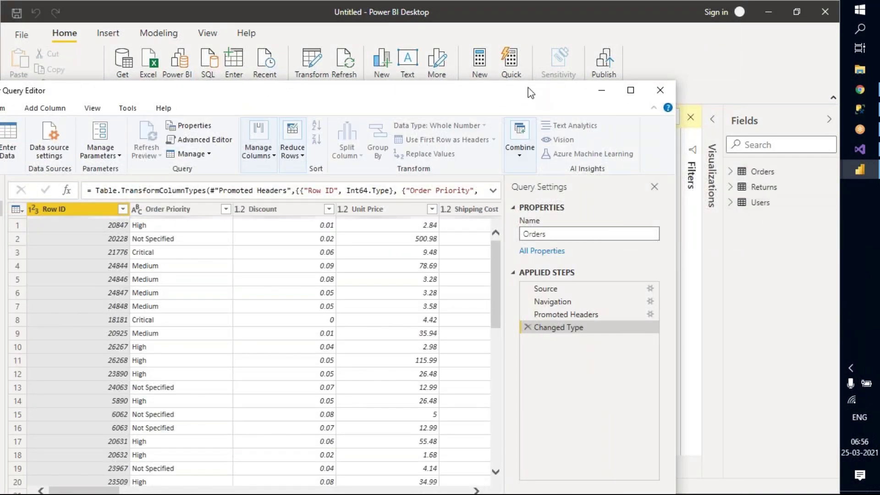
{"action": "left_click_drag", "start_coordinate": [535, 92], "coordinate": [660, 96]}
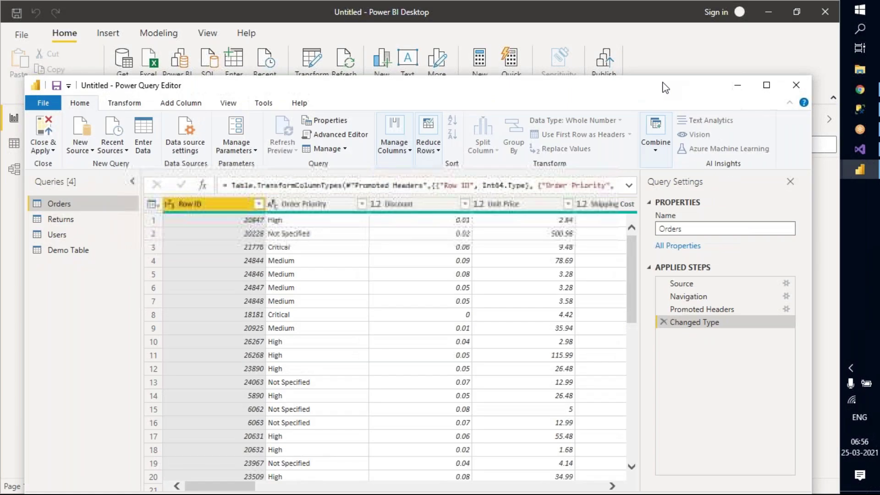
{"action": "left_click_drag", "start_coordinate": [663, 83], "coordinate": [657, 79]}
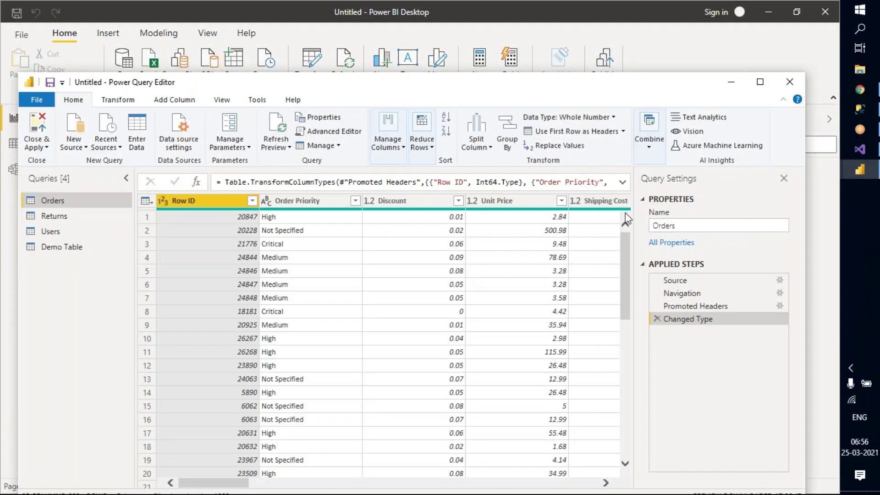
{"action": "left_click", "coordinate": [661, 225]}
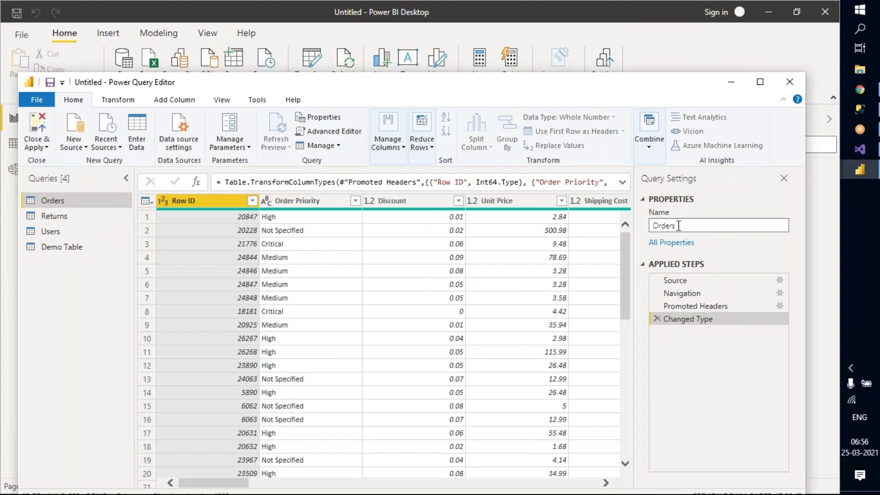
{"action": "left_click", "coordinate": [64, 216]}
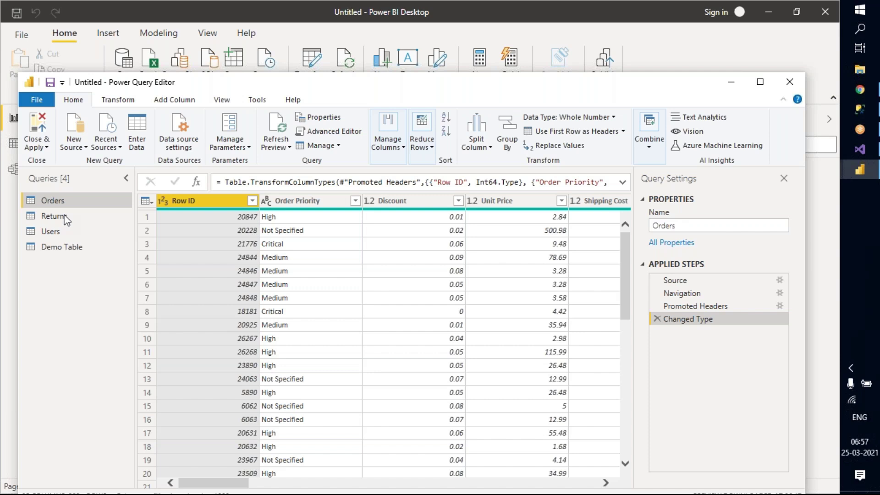
Look through the Returns and Users queries, and review all columns of Orders from Row ID through Order ID.
{"action": "left_click", "coordinate": [64, 218]}
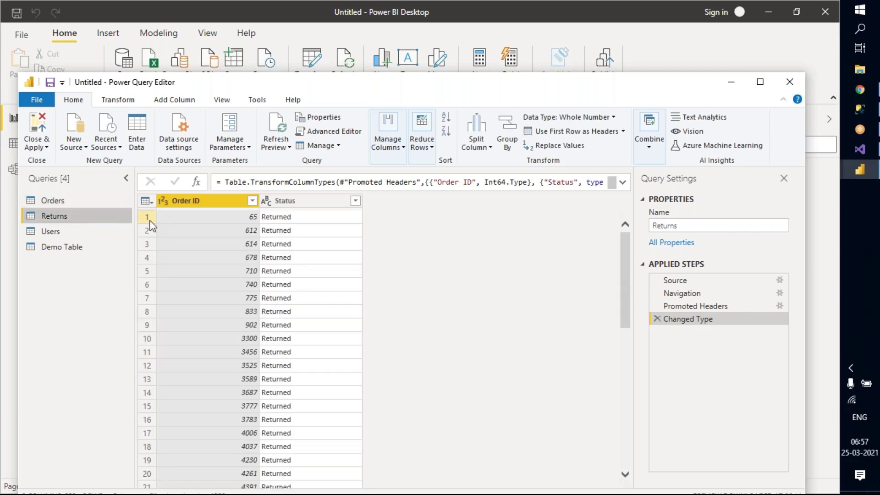
{"action": "left_click", "coordinate": [63, 232]}
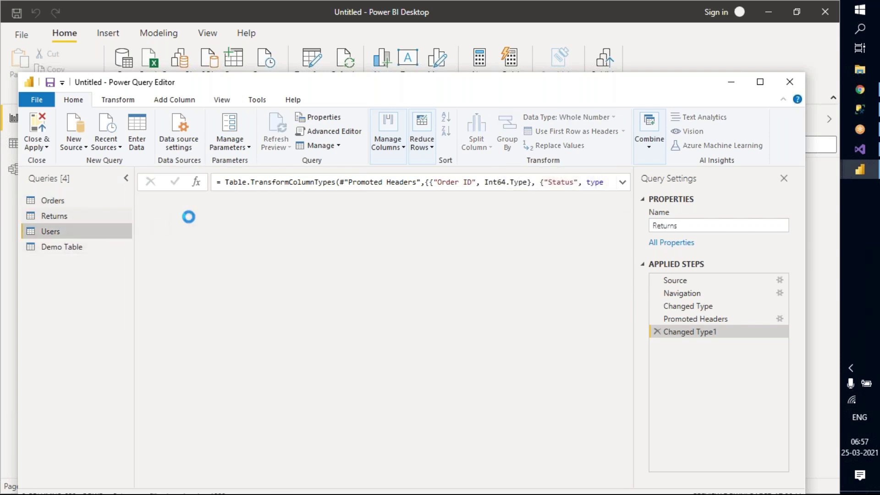
{"action": "left_click", "coordinate": [71, 200]}
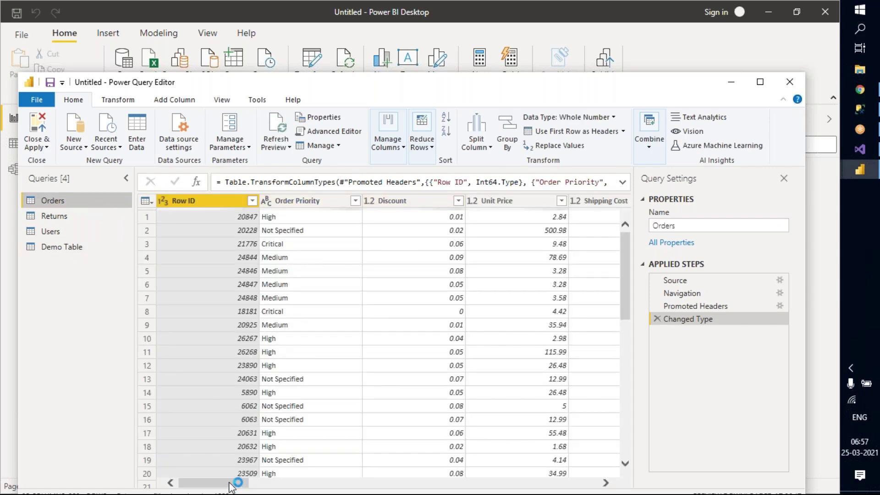
{"action": "left_click_drag", "start_coordinate": [237, 483], "coordinate": [426, 485]}
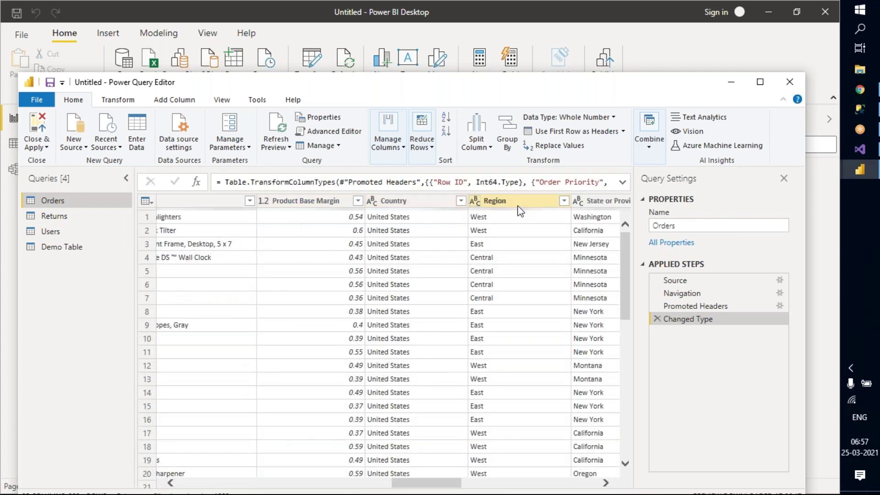
{"action": "left_click_drag", "start_coordinate": [438, 487], "coordinate": [573, 486]}
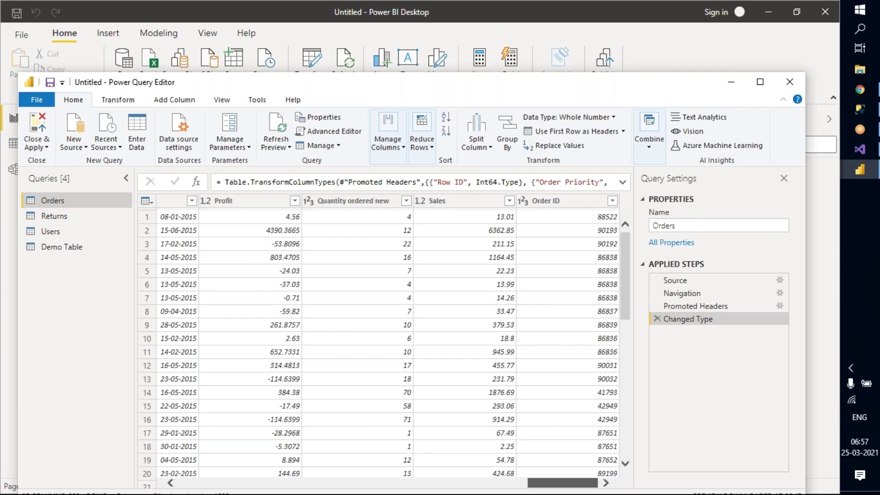
{"action": "left_click_drag", "start_coordinate": [573, 485], "coordinate": [184, 466]}
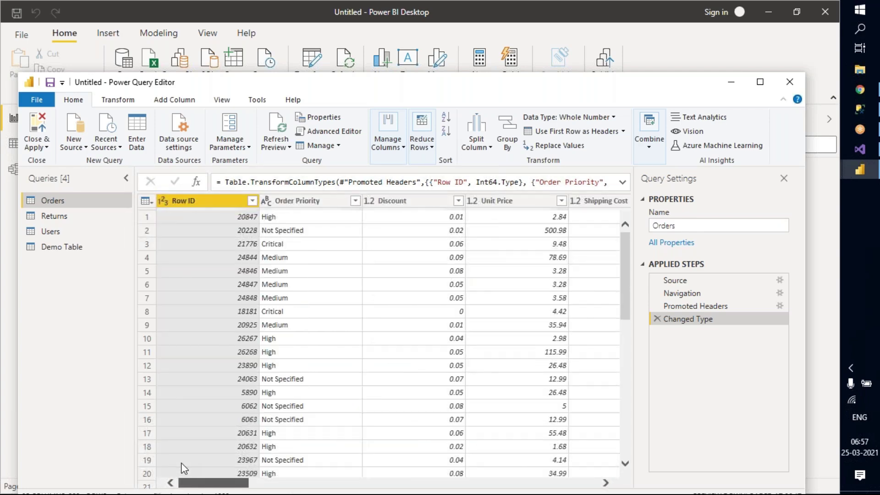
Rename the Row ID column of the Orders query to ID.
{"action": "double_click", "coordinate": [188, 202]}
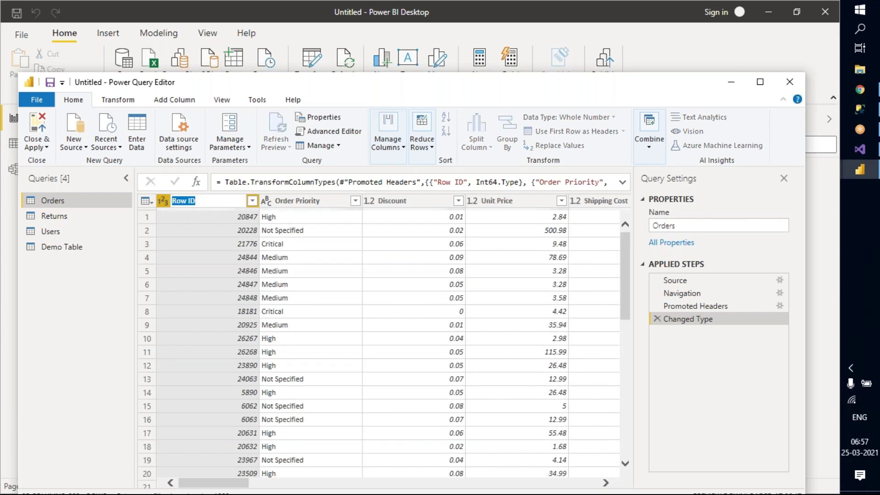
{"action": "left_click", "coordinate": [188, 201]}
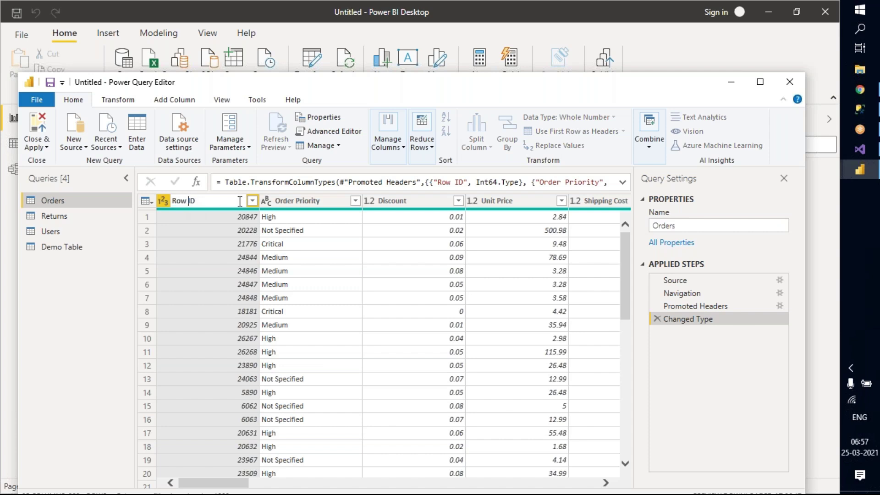
{"action": "key", "text": "BackSpace"}
{"action": "key", "text": "BackSpace"}
{"action": "key", "text": "BackSpace"}
{"action": "key", "text": "Return"}
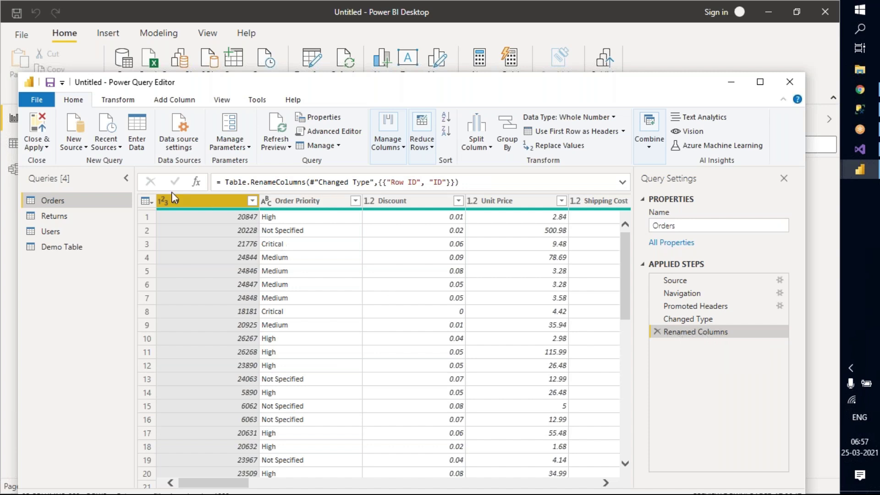
Go through the Order Priority, Discount, Unit Price and Shipping Cost columns of Orders, ending on the ID column.
{"action": "left_click", "coordinate": [299, 204]}
{"action": "left_click", "coordinate": [412, 200]}
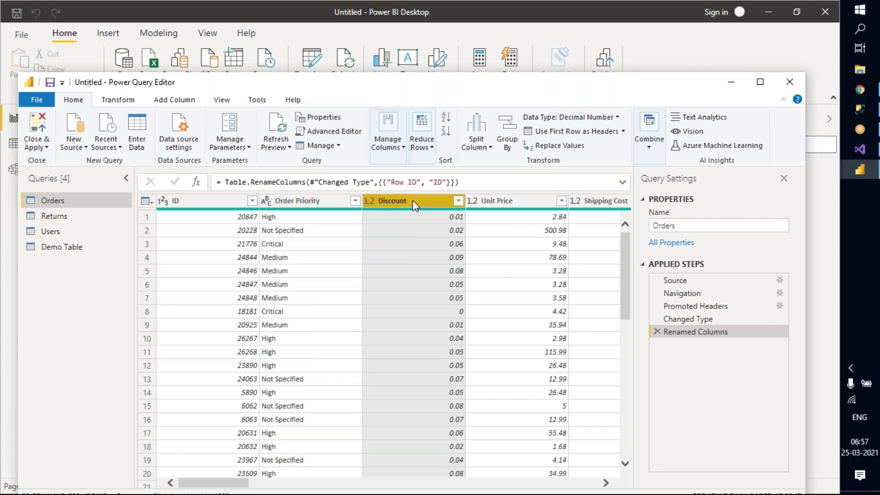
{"action": "left_click", "coordinate": [499, 201]}
{"action": "left_click", "coordinate": [598, 201]}
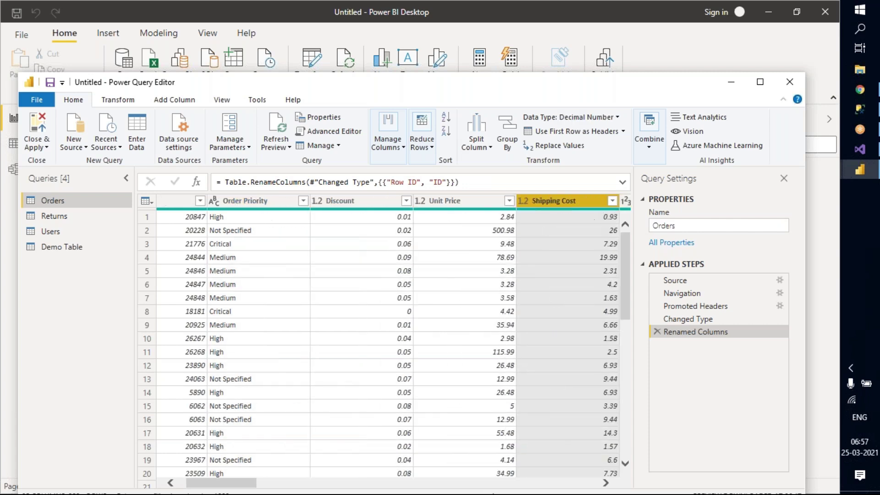
{"action": "left_click_drag", "start_coordinate": [235, 483], "coordinate": [164, 460]}
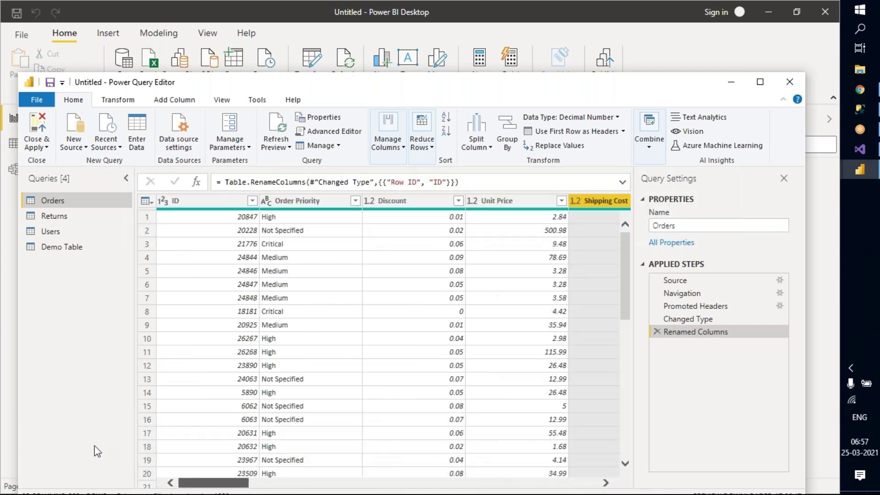
{"action": "left_click", "coordinate": [197, 204]}
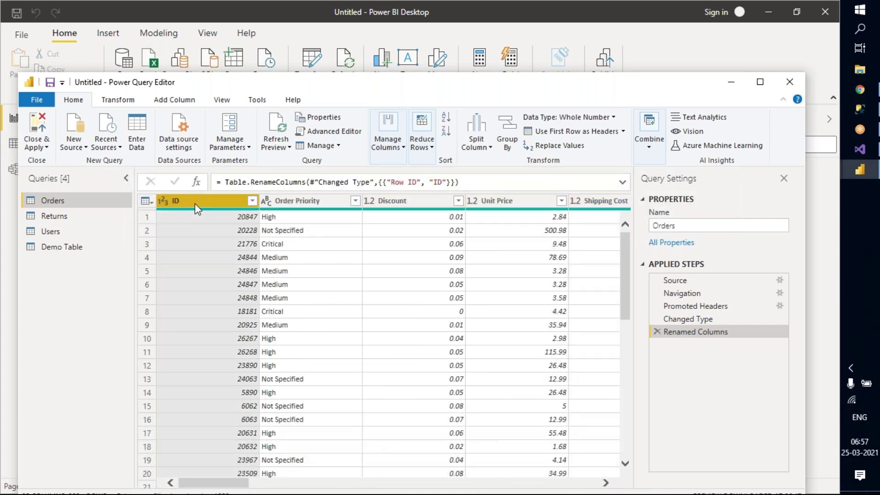
{"action": "left_click", "coordinate": [298, 205]}
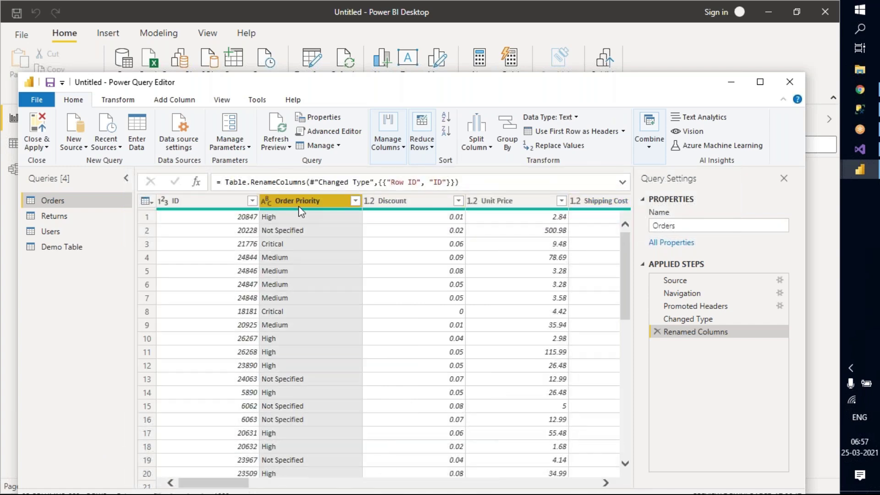
{"action": "left_click", "coordinate": [199, 204]}
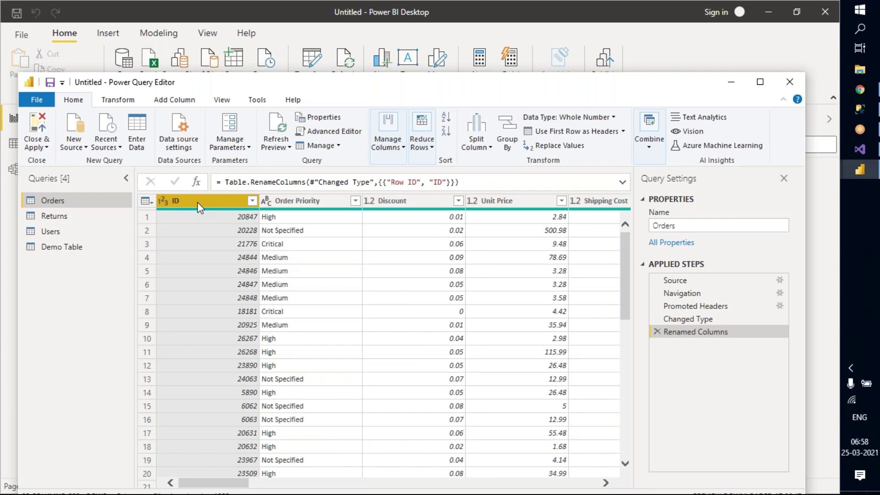
{"action": "right_click", "coordinate": [199, 207]}
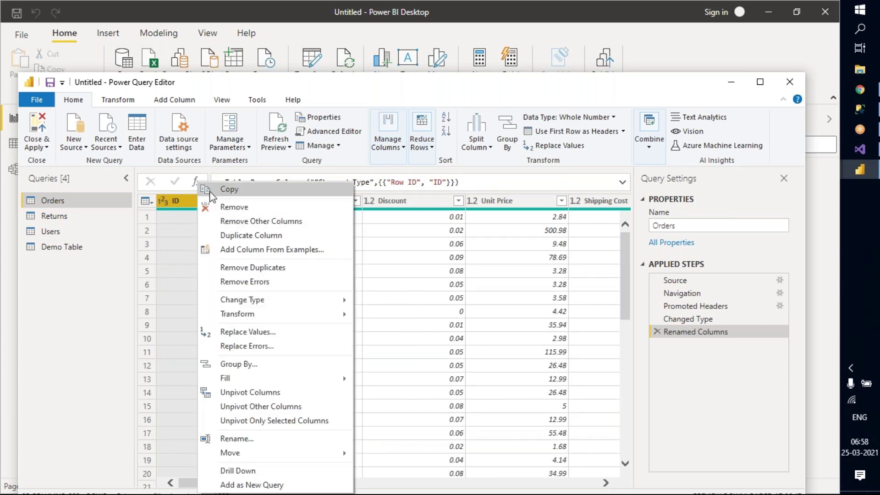
{"action": "left_click", "coordinate": [243, 439]}
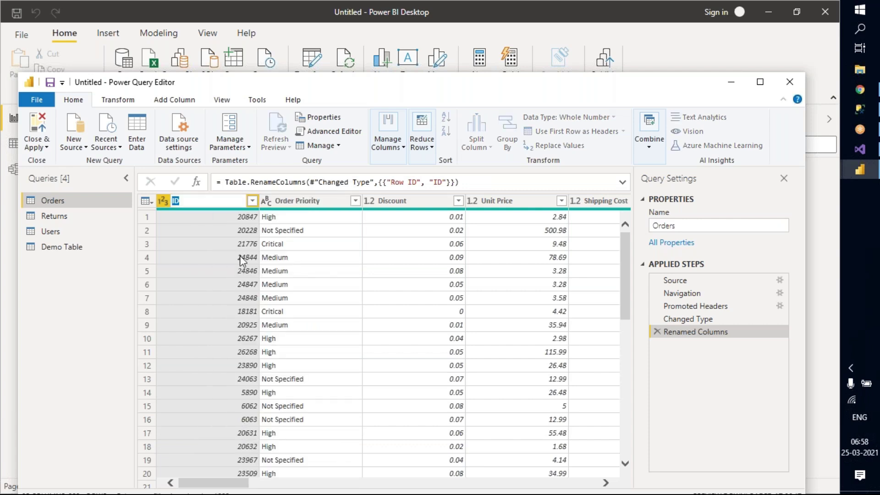
{"action": "key", "text": "Return"}
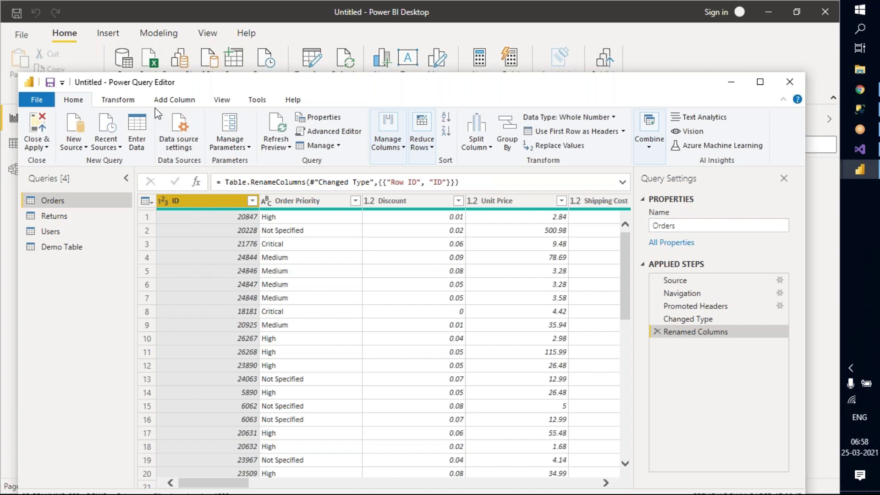
Examine the transform operations available for the ID column, including Rename and the Fill directions.
{"action": "left_click", "coordinate": [118, 104]}
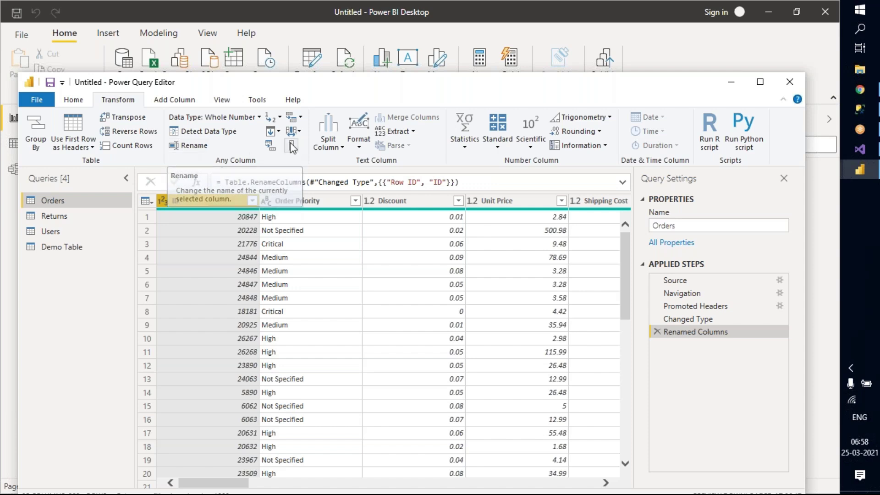
{"action": "left_click", "coordinate": [279, 132]}
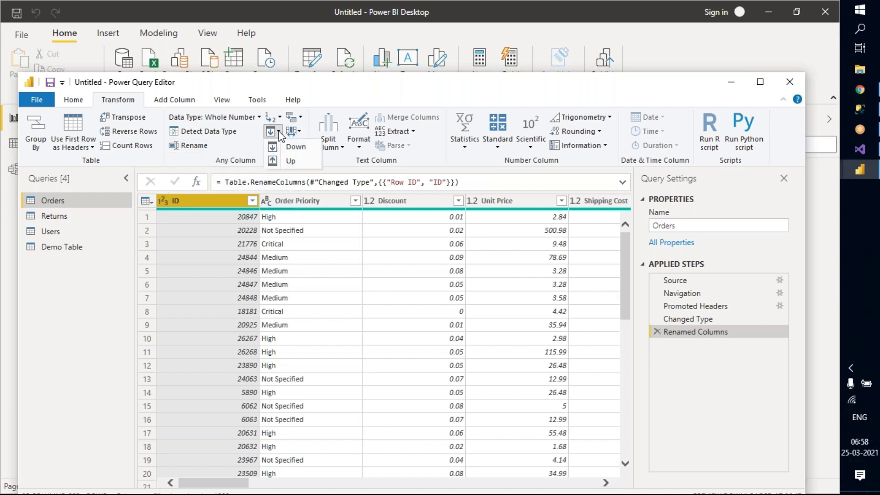
{"action": "left_click", "coordinate": [345, 89]}
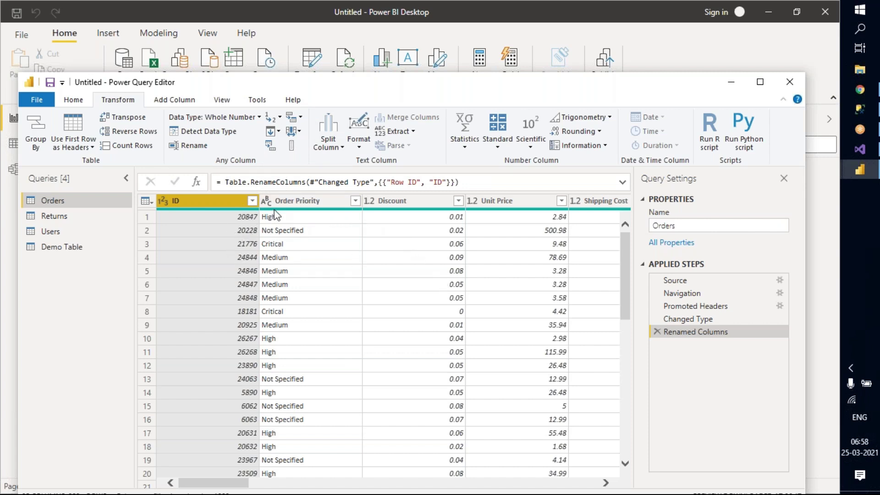
Select the ID, Order Priority, Discount and Unit Price columns of Orders in turn and compare their available transform operations.
{"action": "left_click", "coordinate": [321, 201]}
{"action": "left_click", "coordinate": [403, 203]}
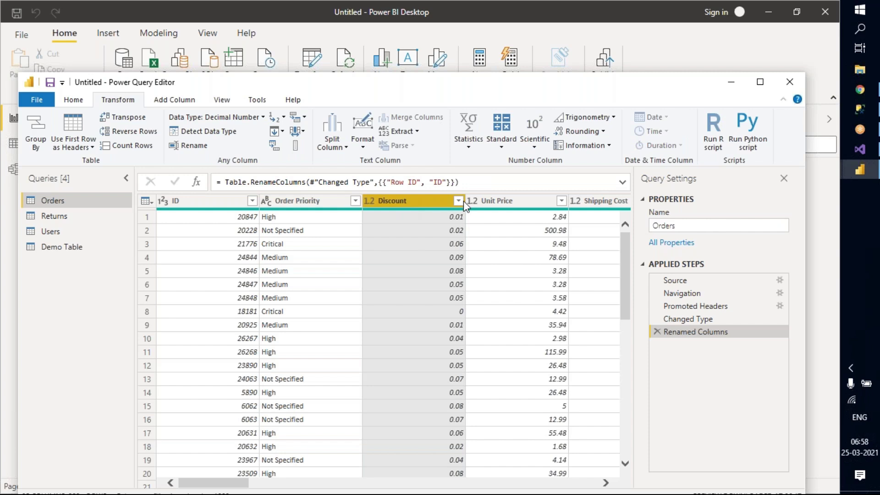
{"action": "left_click", "coordinate": [488, 201]}
{"action": "left_click", "coordinate": [202, 202]}
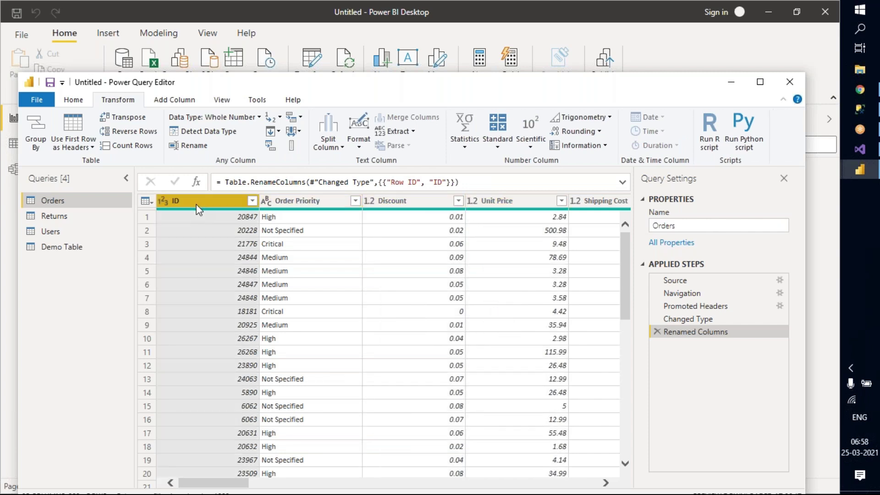
{"action": "left_click", "coordinate": [313, 206]}
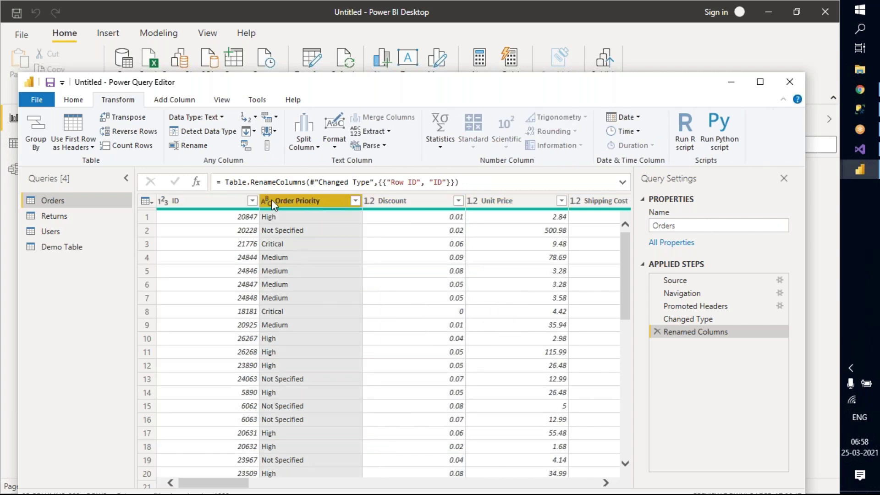
{"action": "left_click", "coordinate": [198, 203]}
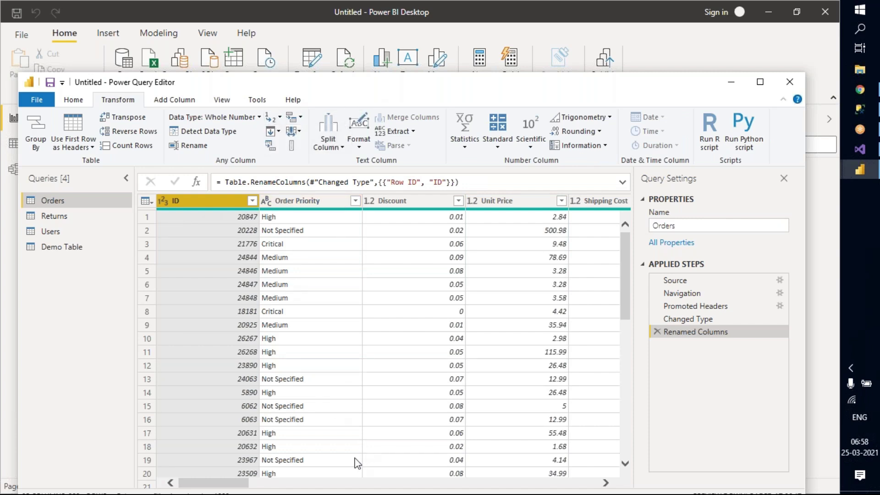
{"action": "left_click_drag", "start_coordinate": [225, 487], "coordinate": [169, 468]}
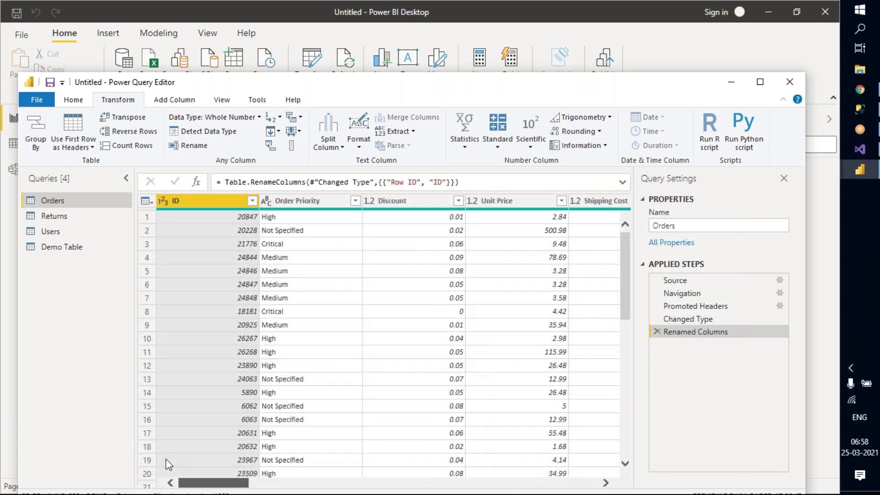
Review the Users and Demo Table queries with their applied steps, and return to the Orders data.
{"action": "left_click", "coordinate": [67, 233]}
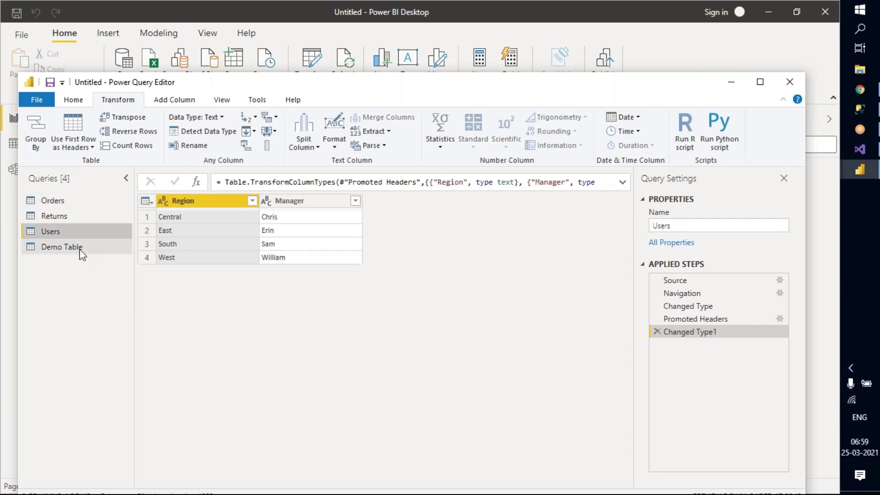
{"action": "left_click", "coordinate": [79, 249]}
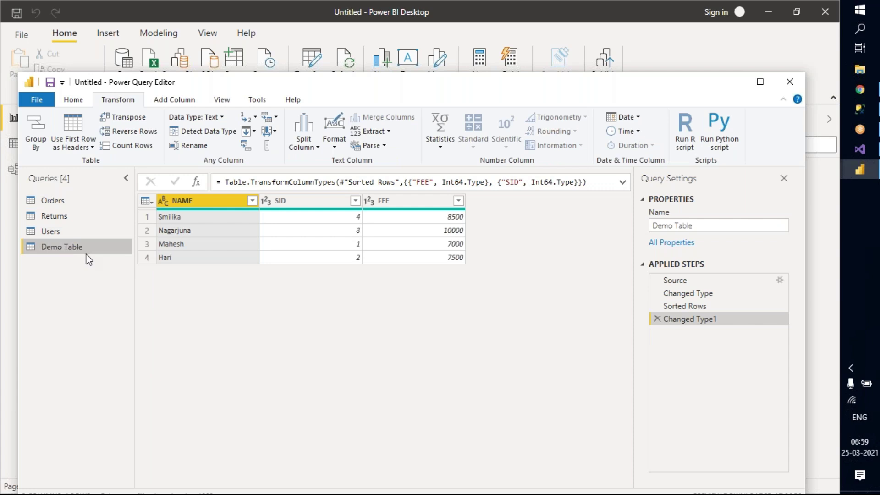
{"action": "left_click", "coordinate": [65, 231]}
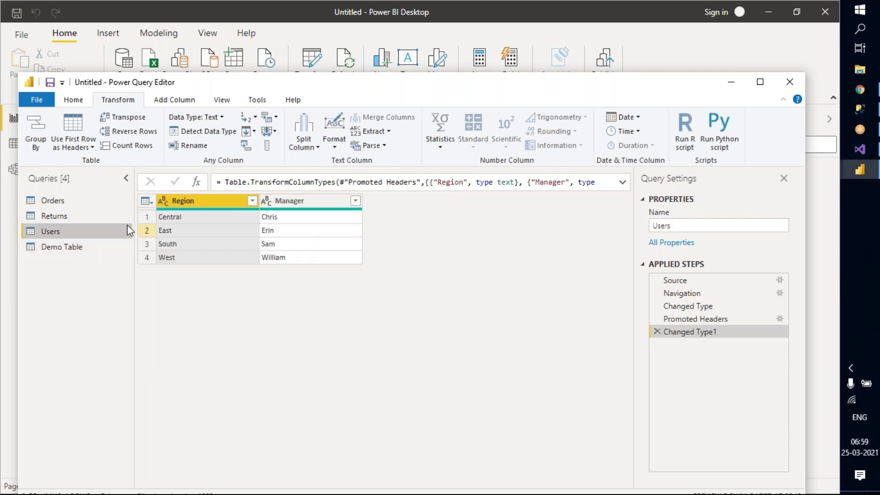
{"action": "left_click", "coordinate": [73, 215]}
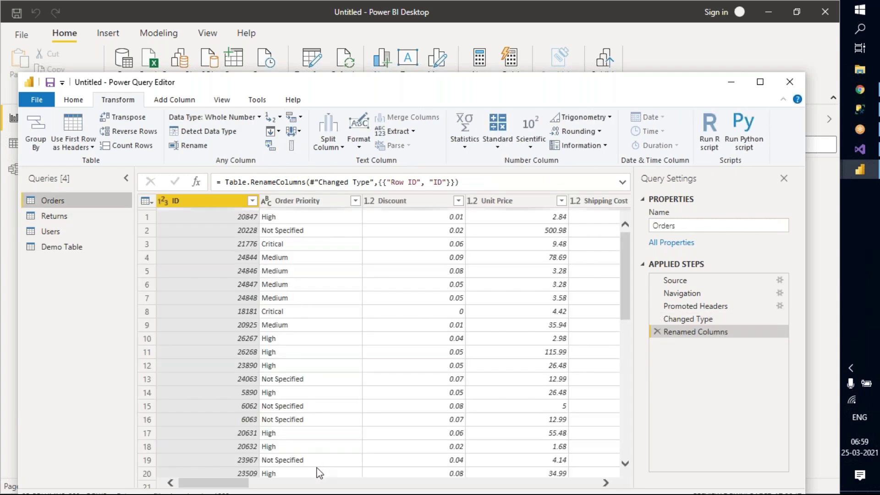
{"action": "left_click_drag", "start_coordinate": [234, 487], "coordinate": [200, 455]}
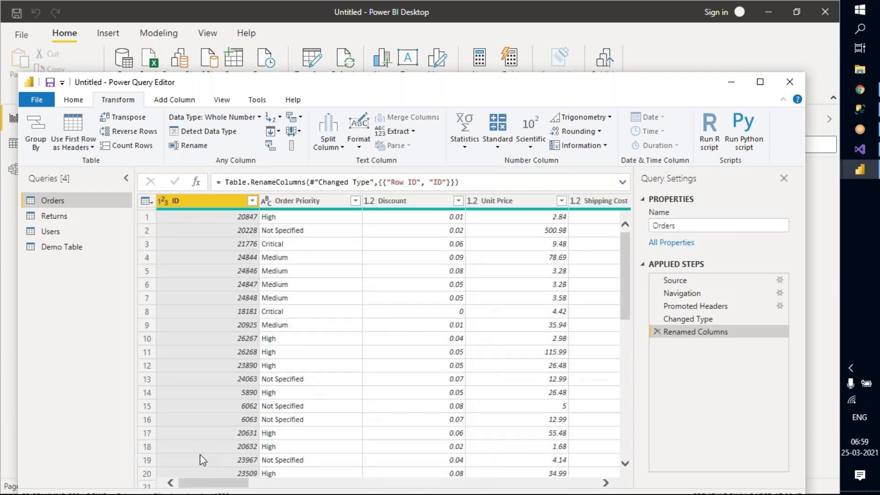
Open the source data of Demo Table for editing and append the initials S and H to the names in rows 1 and 2.
{"action": "left_click", "coordinate": [76, 255]}
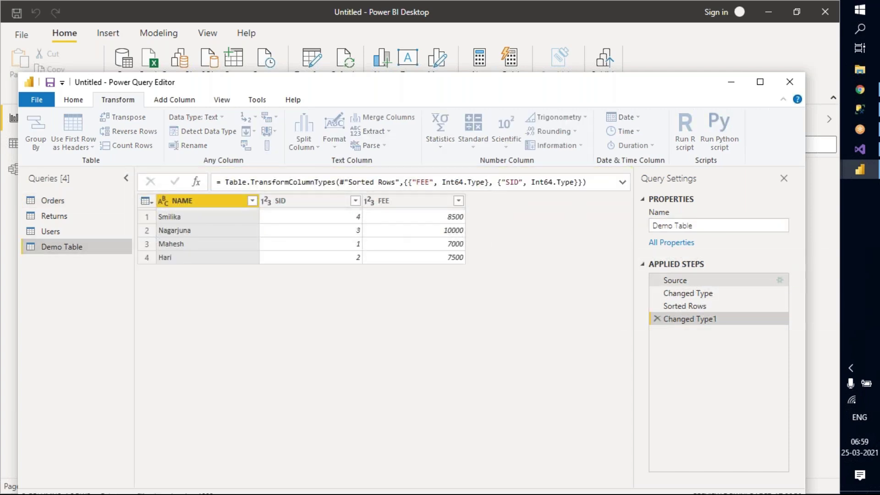
{"action": "left_click", "coordinate": [780, 281]}
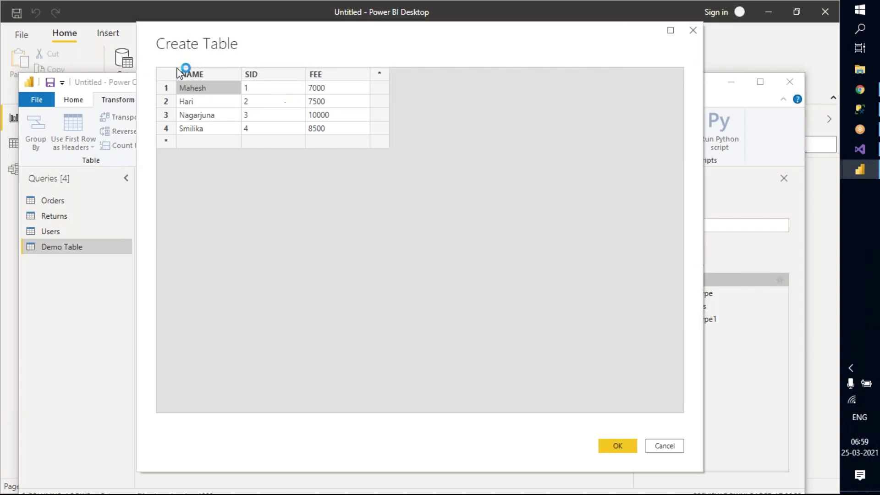
{"action": "double_click", "coordinate": [213, 87]}
{"action": "left_click", "coordinate": [213, 88]}
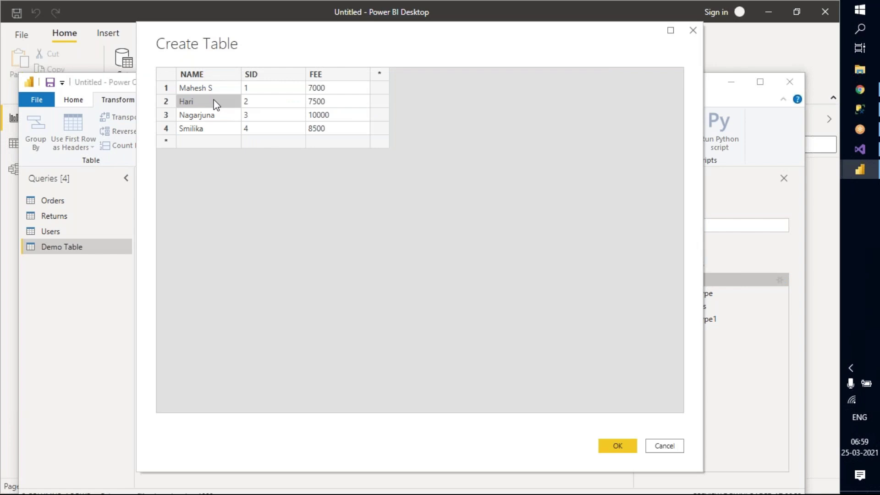
{"action": "double_click", "coordinate": [215, 101]}
{"action": "left_click", "coordinate": [216, 102]}
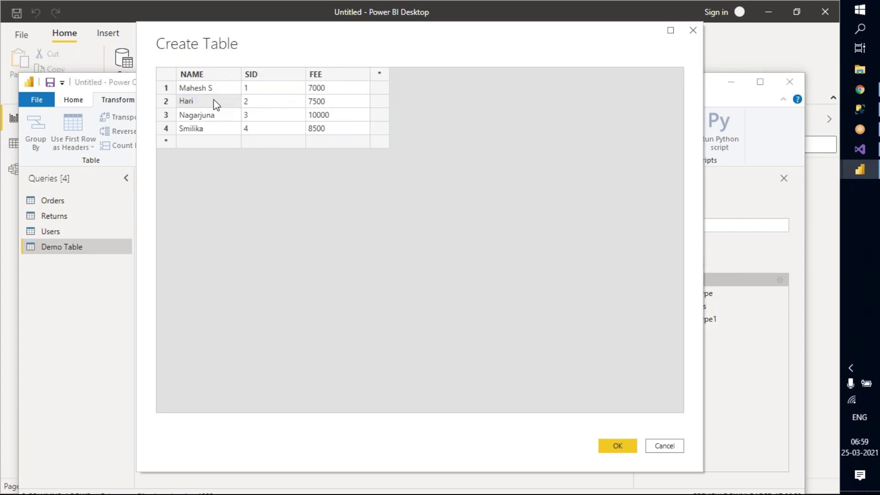
{"action": "type", "text": "H"}
{"action": "key", "text": "Return"}
Append the initials N and S to the names in rows 3 and 4 and apply the source data edits.
{"action": "double_click", "coordinate": [223, 118]}
{"action": "left_click", "coordinate": [225, 119]}
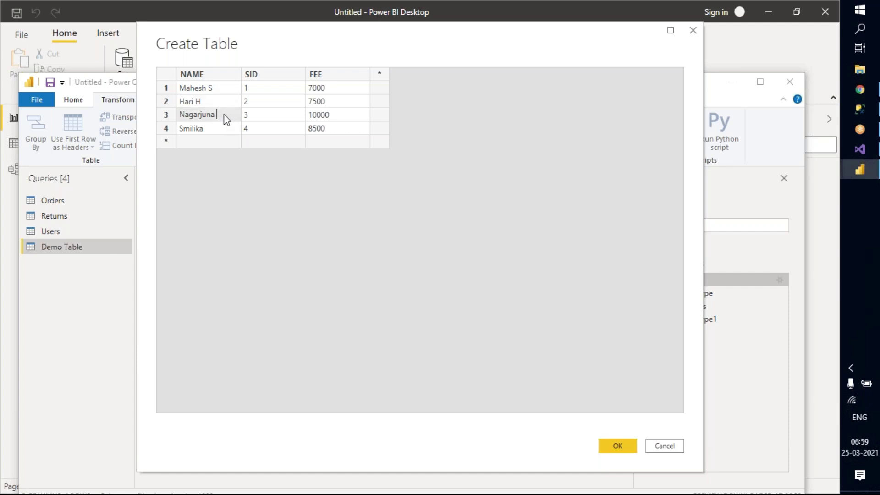
{"action": "double_click", "coordinate": [222, 125]}
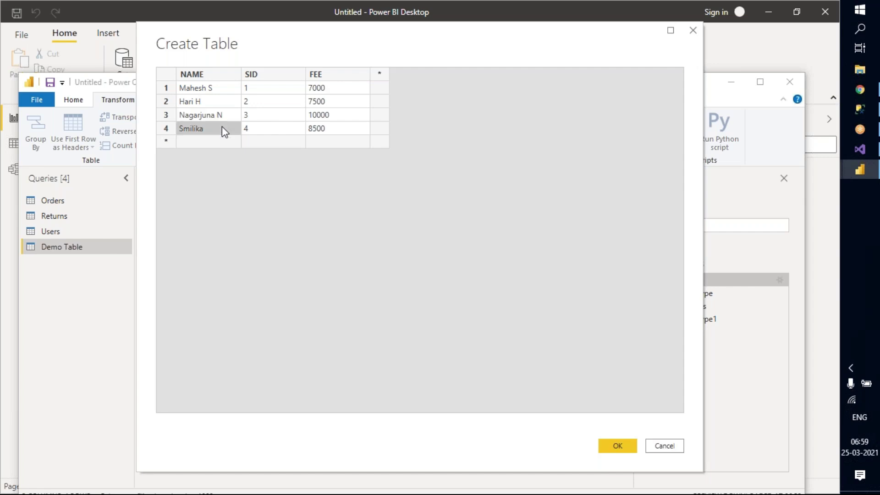
{"action": "left_click", "coordinate": [222, 126]}
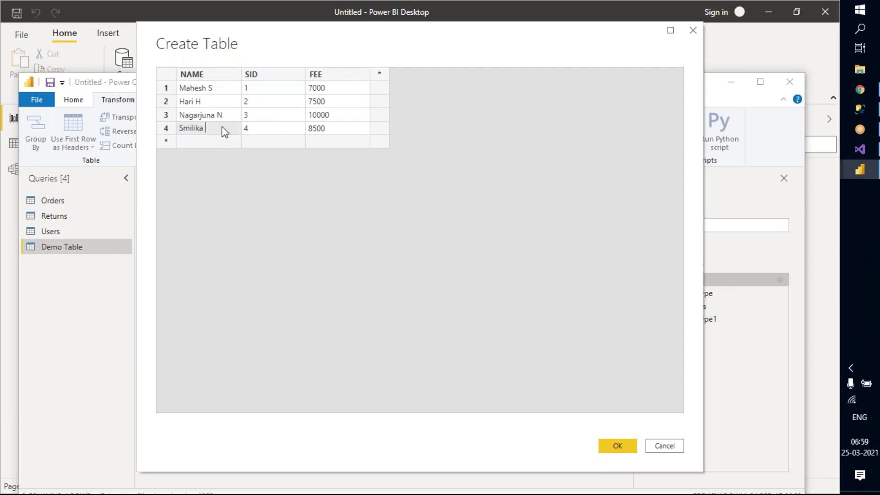
{"action": "left_click", "coordinate": [266, 179]}
{"action": "left_click", "coordinate": [619, 447]}
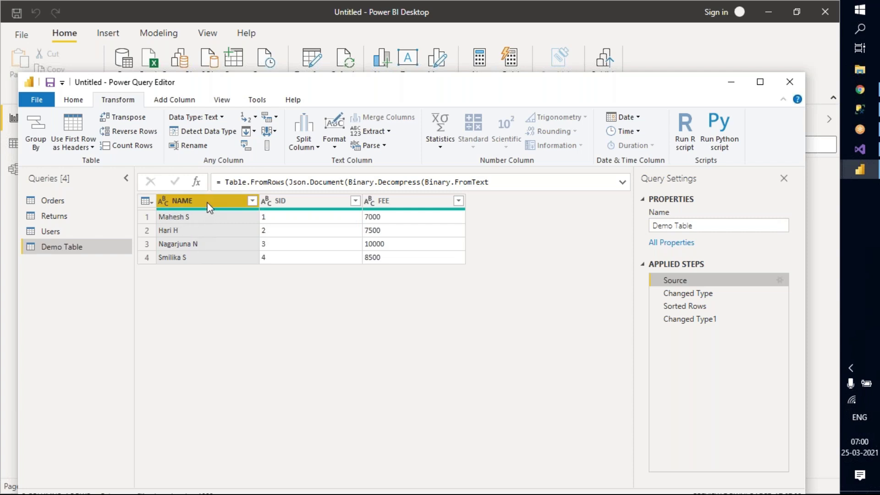
Examine the Split Column options available for the NAME column of Demo Table, such as By Delimiter.
{"action": "left_click", "coordinate": [73, 100]}
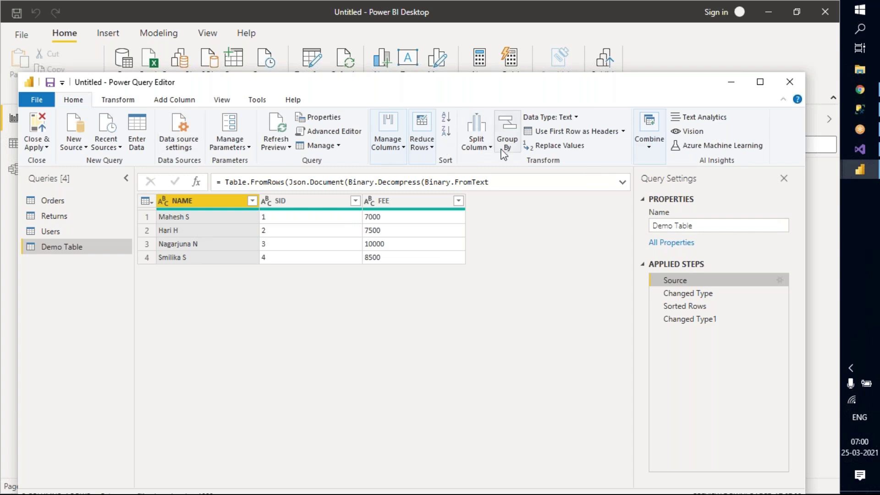
{"action": "left_click", "coordinate": [486, 151]}
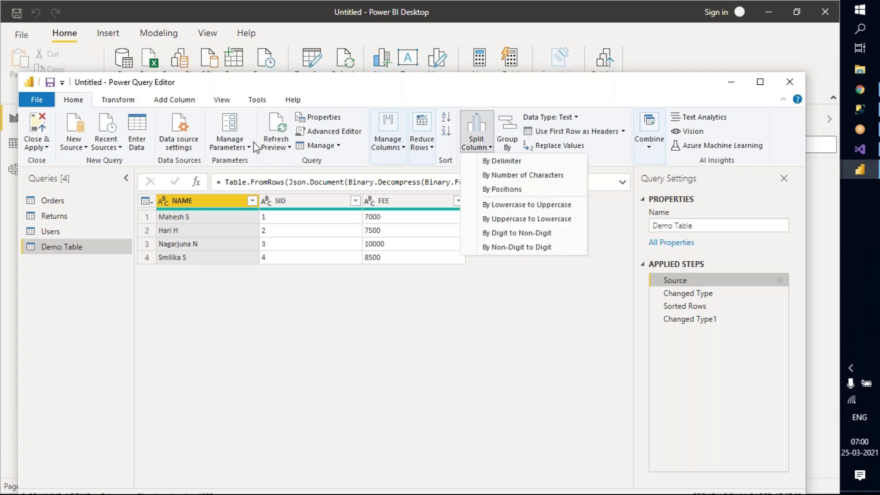
{"action": "left_click", "coordinate": [116, 101]}
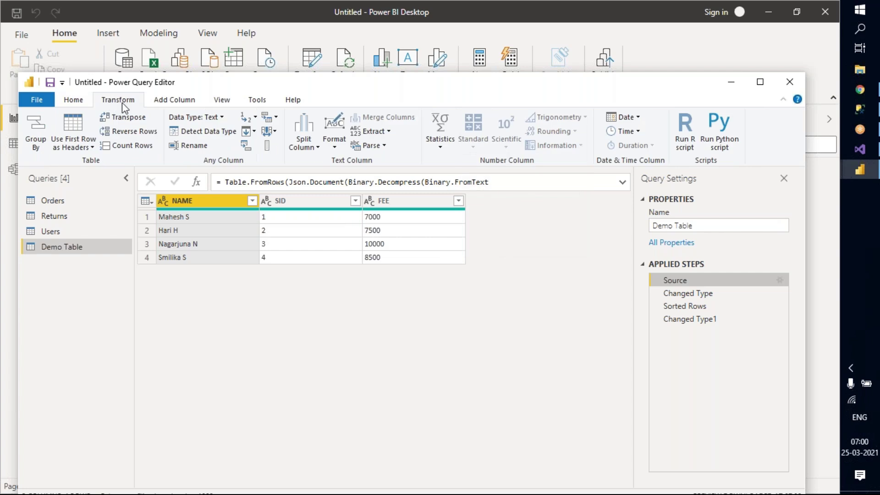
{"action": "left_click", "coordinate": [304, 143]}
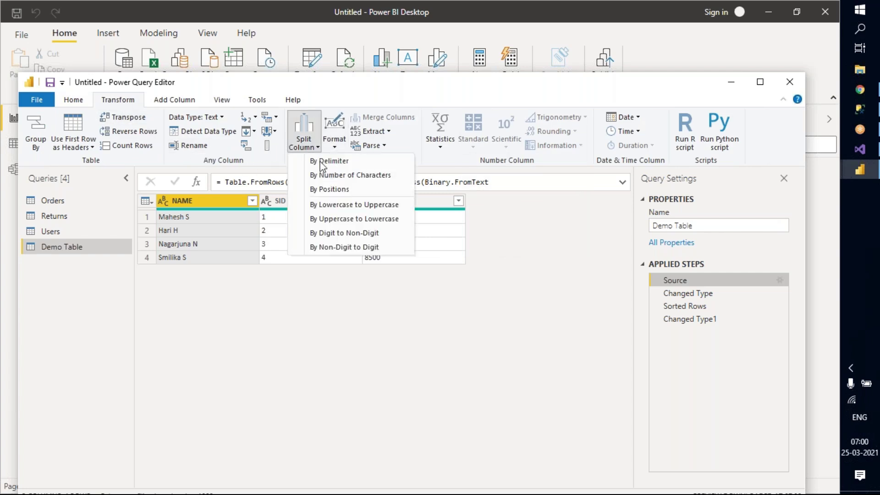
{"action": "left_click", "coordinate": [74, 101]}
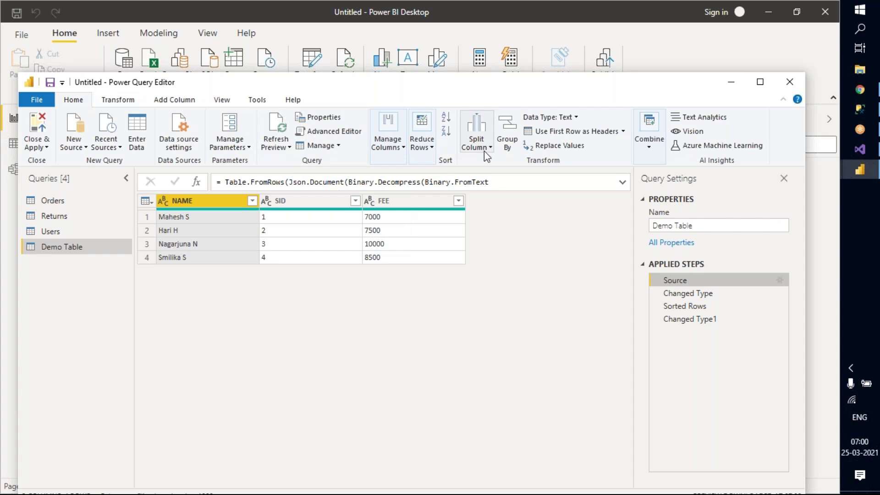
Examine the split options available for the NAME column without applying any of them.
{"action": "right_click", "coordinate": [216, 203]}
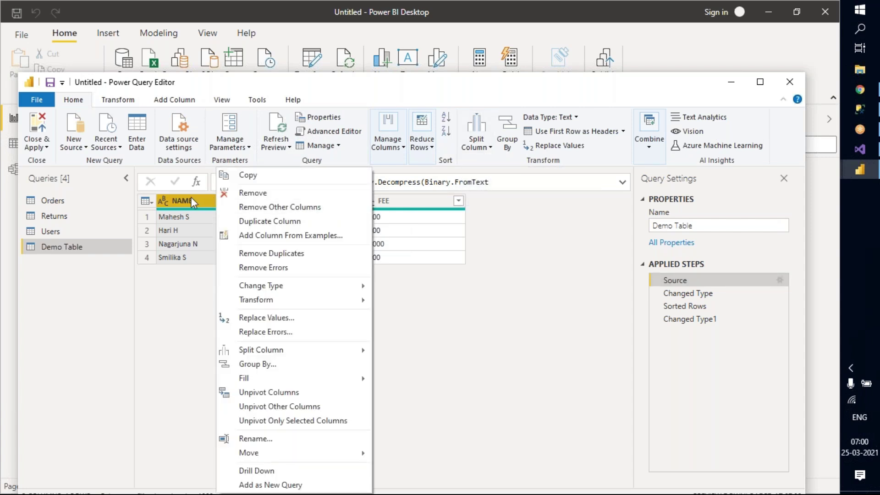
{"action": "mouse_move", "coordinate": [286, 354]}
{"action": "left_click", "coordinate": [161, 291]}
{"action": "right_click", "coordinate": [189, 196]}
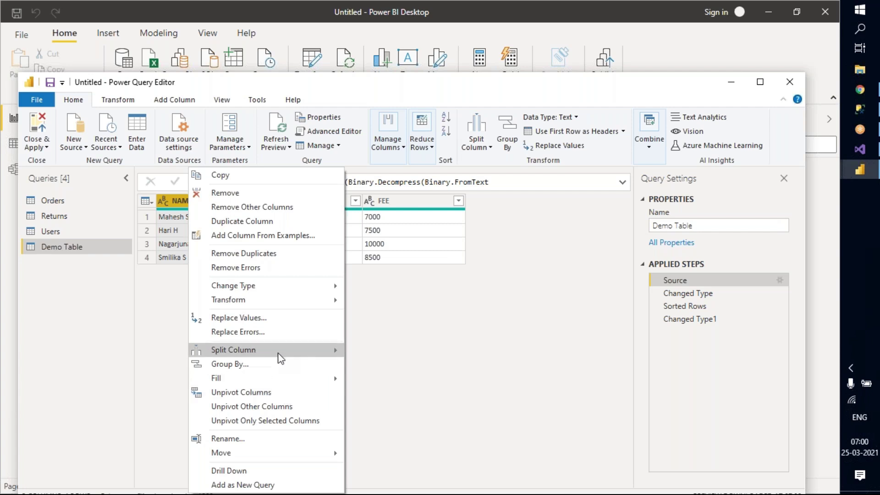
{"action": "mouse_move", "coordinate": [330, 356]}
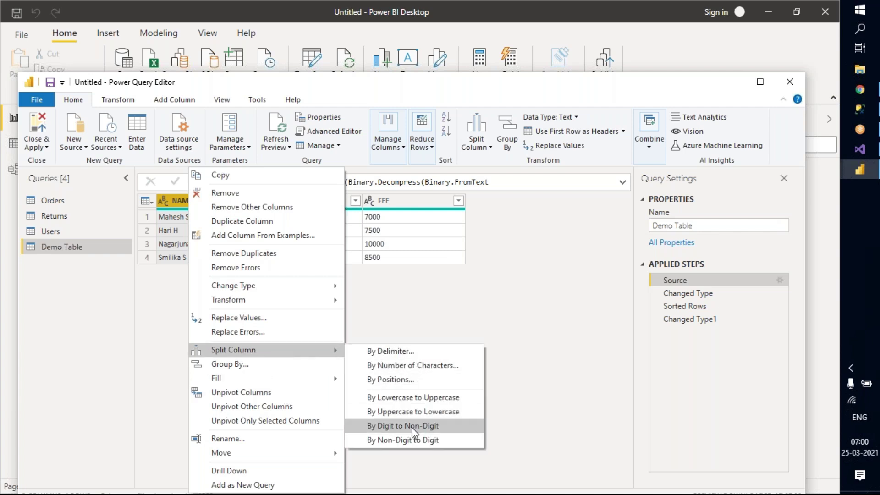
{"action": "left_click", "coordinate": [437, 292]}
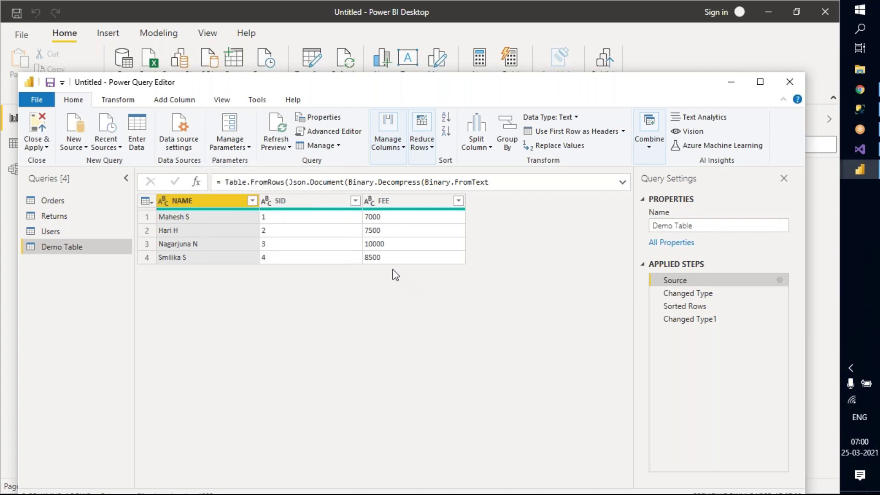
{"action": "left_click", "coordinate": [489, 149]}
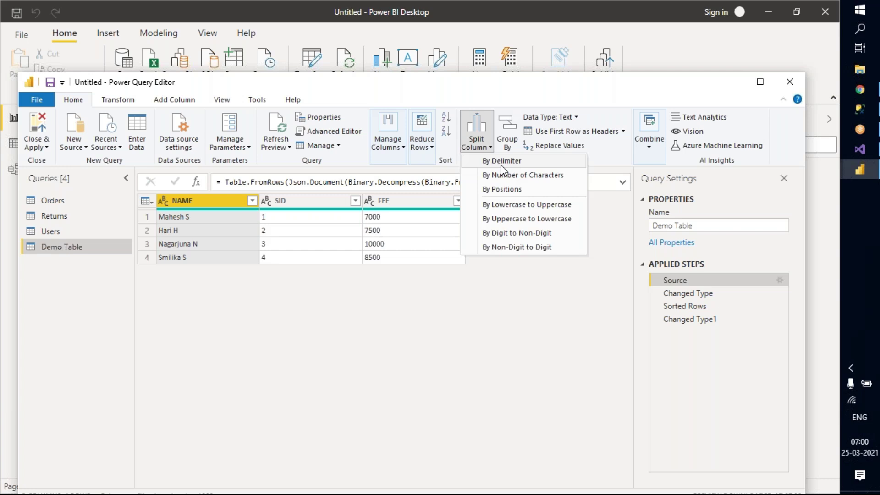
{"action": "left_click", "coordinate": [501, 166]}
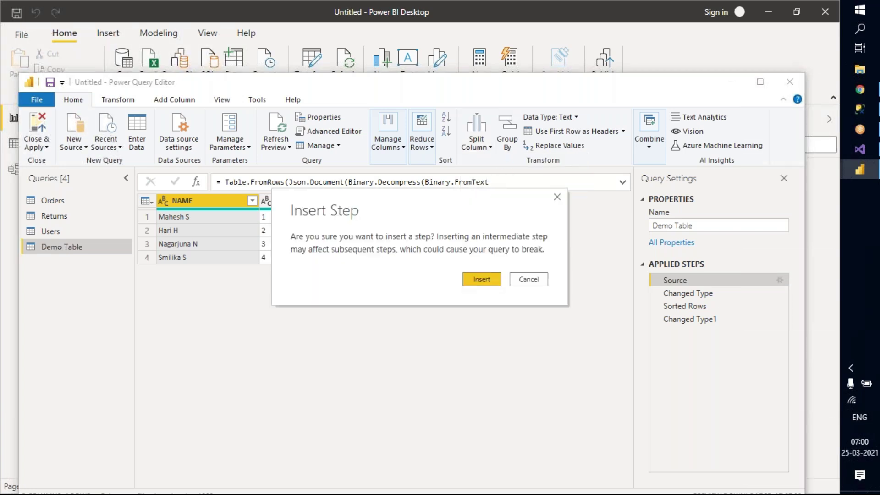
{"action": "left_click", "coordinate": [557, 199]}
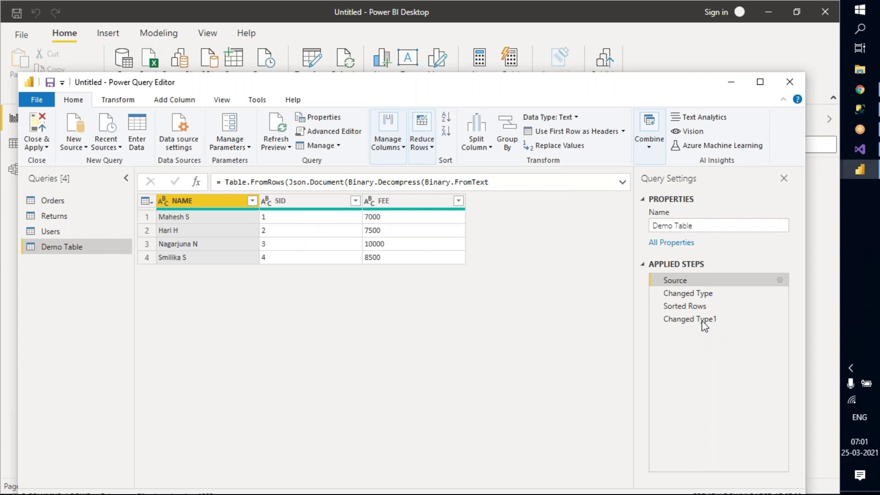
Start a delimiter split of the NAME column after the Changed Type1 step with the quote character set to None.
{"action": "left_click", "coordinate": [702, 321]}
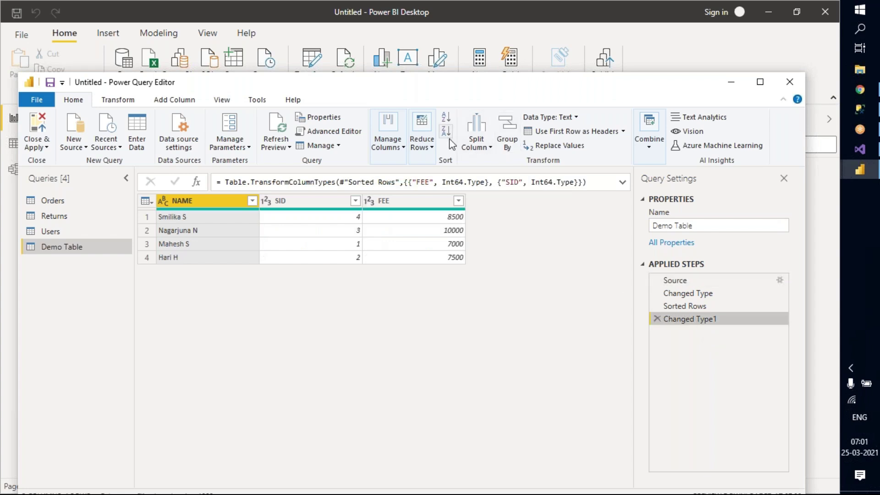
{"action": "left_click", "coordinate": [486, 148]}
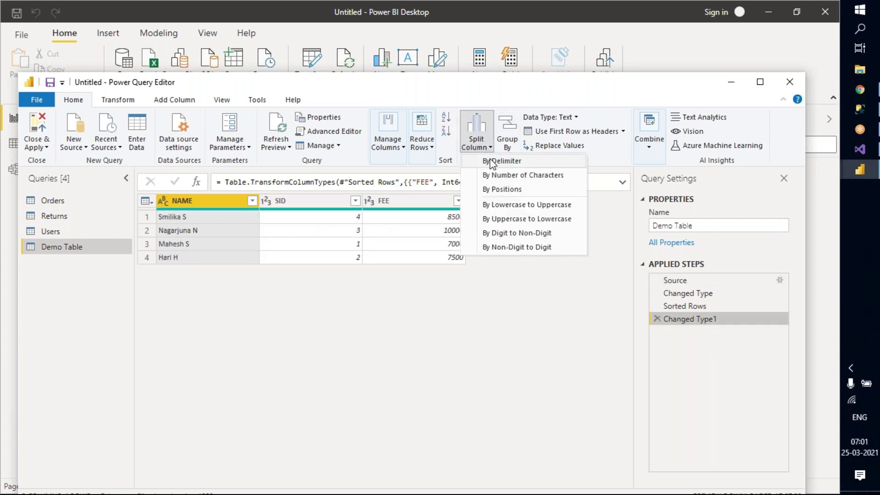
{"action": "left_click", "coordinate": [489, 161]}
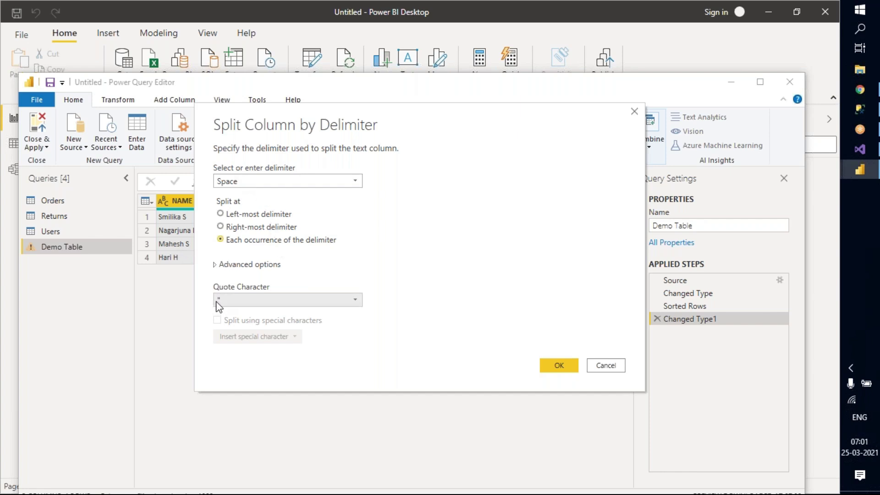
{"action": "left_click", "coordinate": [305, 302]}
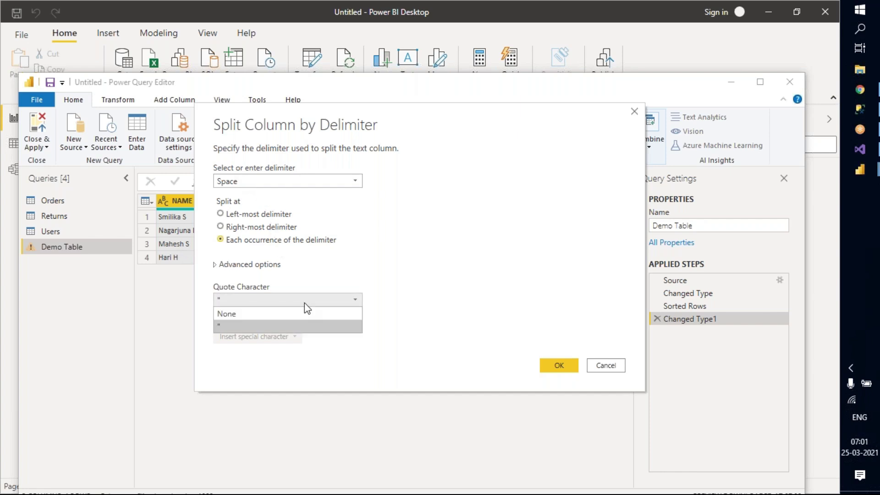
{"action": "left_click", "coordinate": [267, 318]}
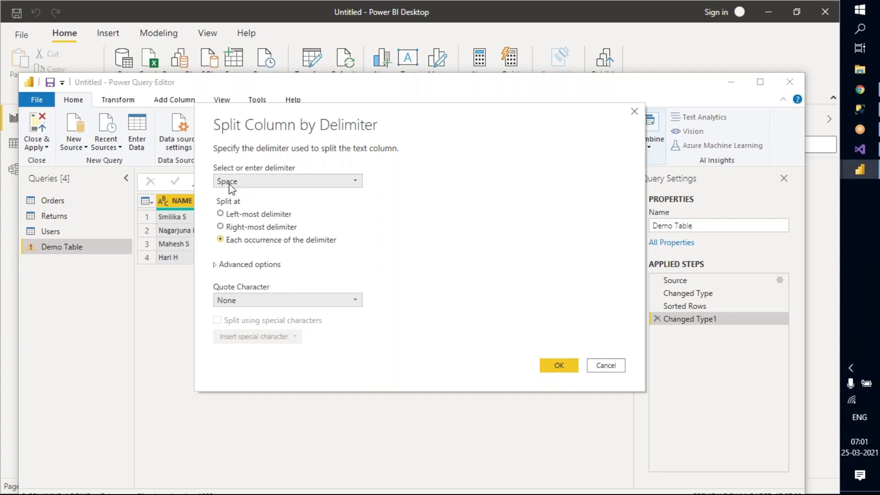
Try a custom & delimiter for the NAME split, and set the delimiter back to Space.
{"action": "left_click", "coordinate": [269, 184]}
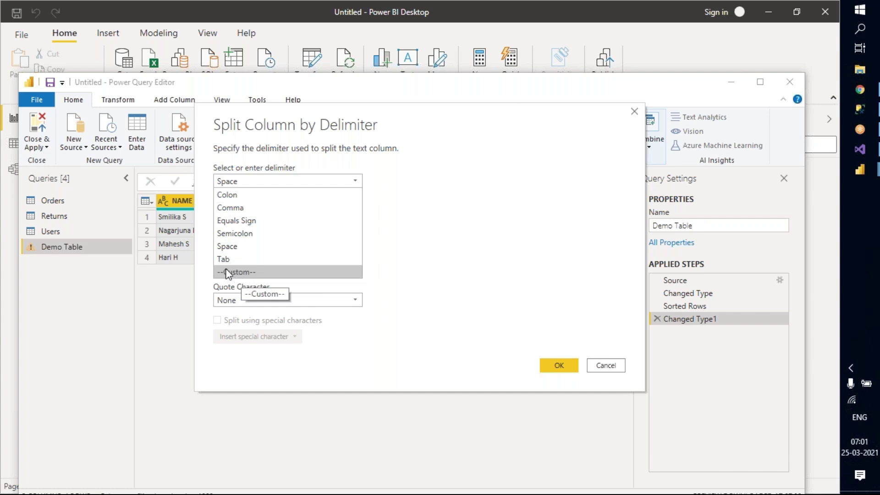
{"action": "left_click", "coordinate": [238, 272]}
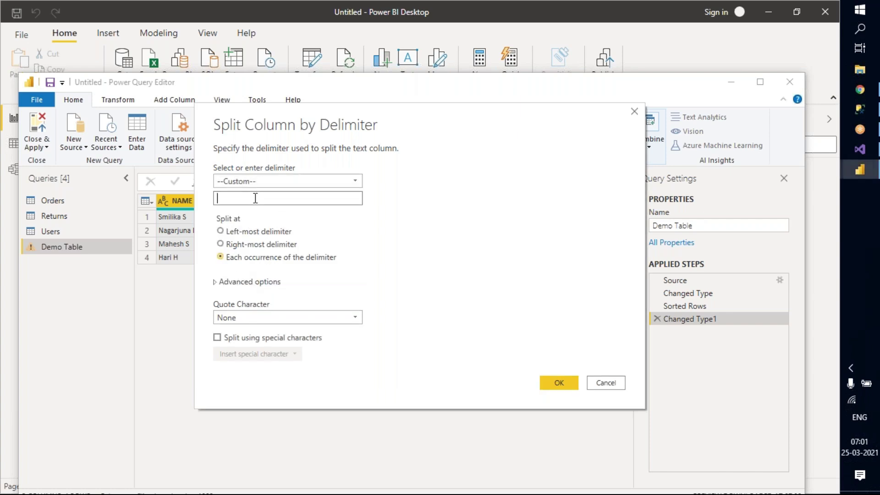
{"action": "type", "text": "&"}
{"action": "key", "text": "BackSpace"}
{"action": "key", "text": "BackSpace"}
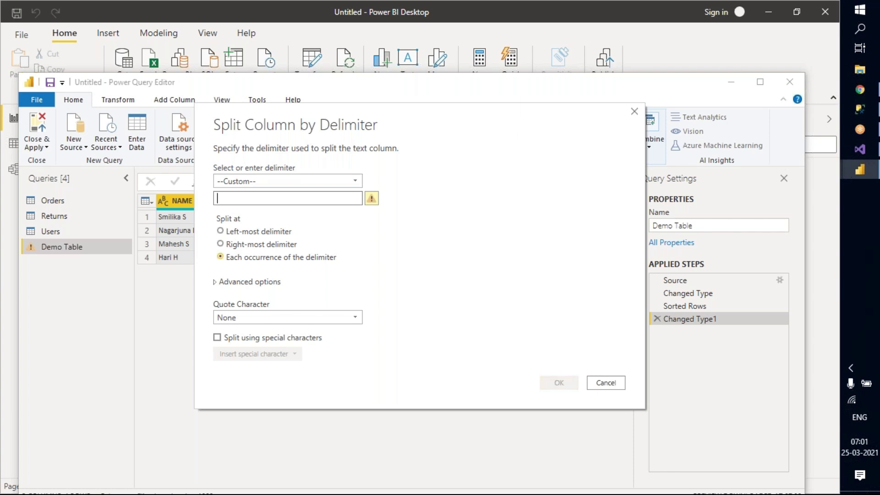
{"action": "left_click", "coordinate": [265, 181]}
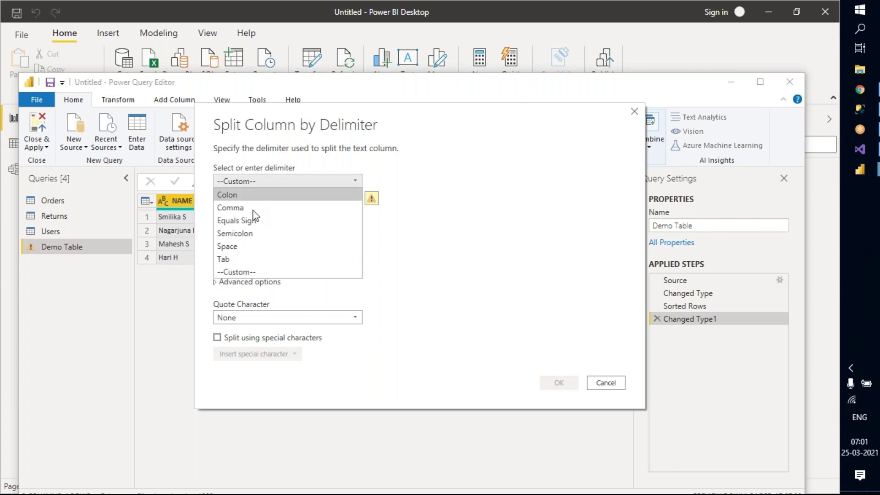
{"action": "left_click", "coordinate": [238, 249]}
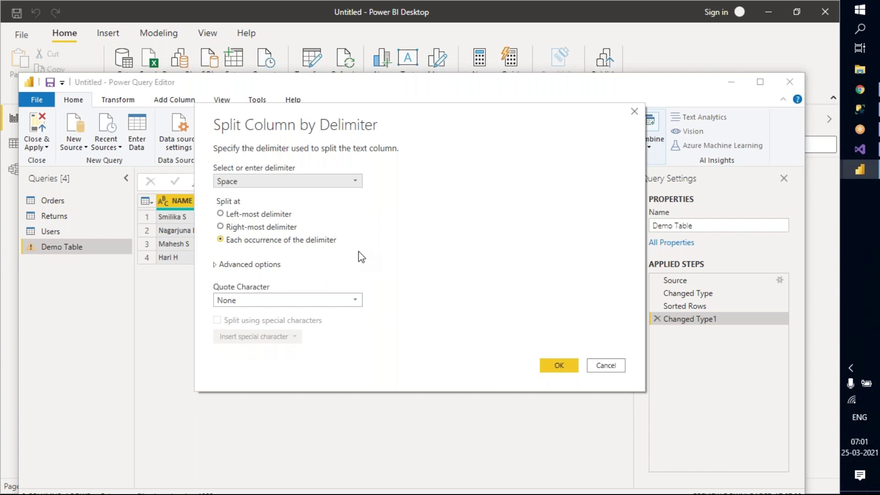
Try the left-most, right-most and each-occurrence split positions, and discard the NAME column split.
{"action": "left_click", "coordinate": [222, 219]}
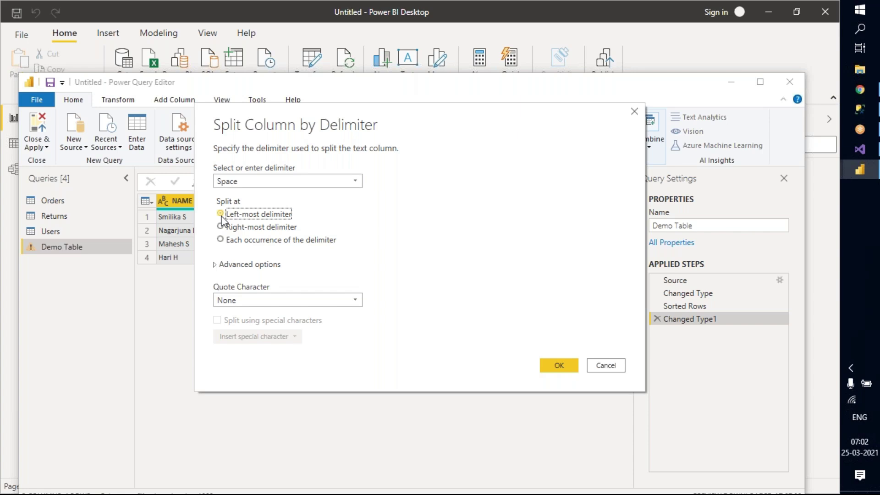
{"action": "left_click", "coordinate": [220, 227]}
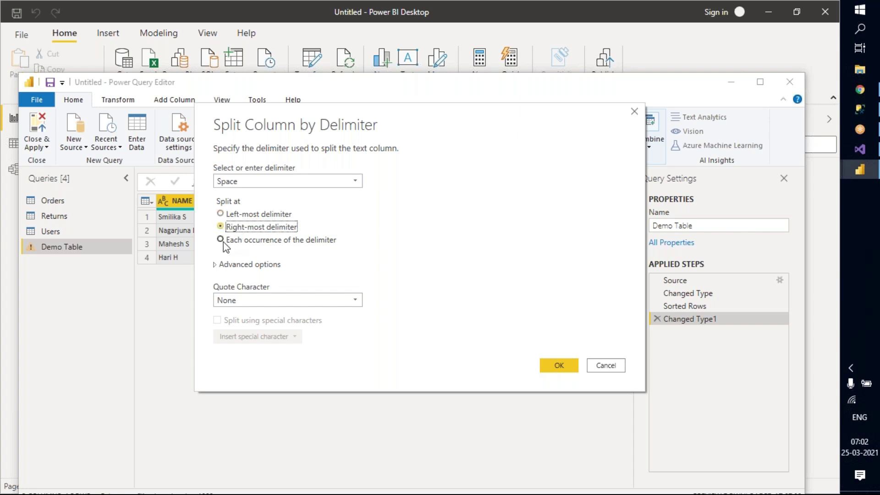
{"action": "left_click", "coordinate": [224, 240]}
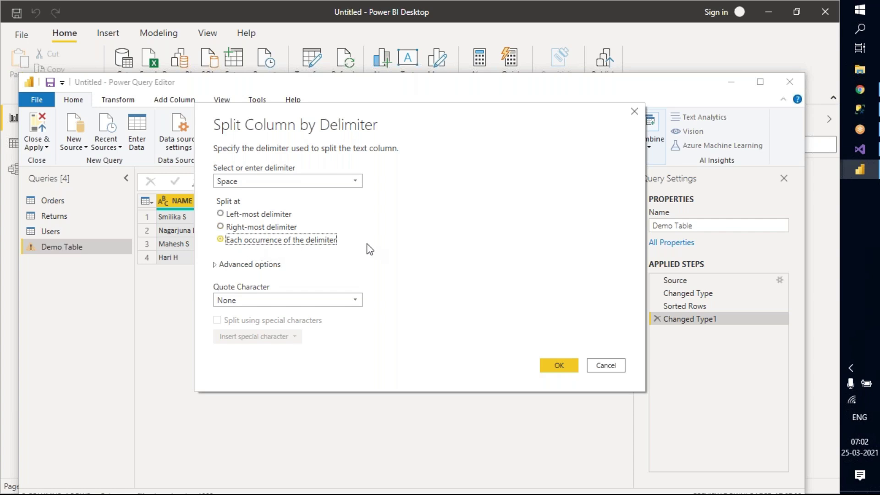
{"action": "left_click", "coordinate": [222, 214]}
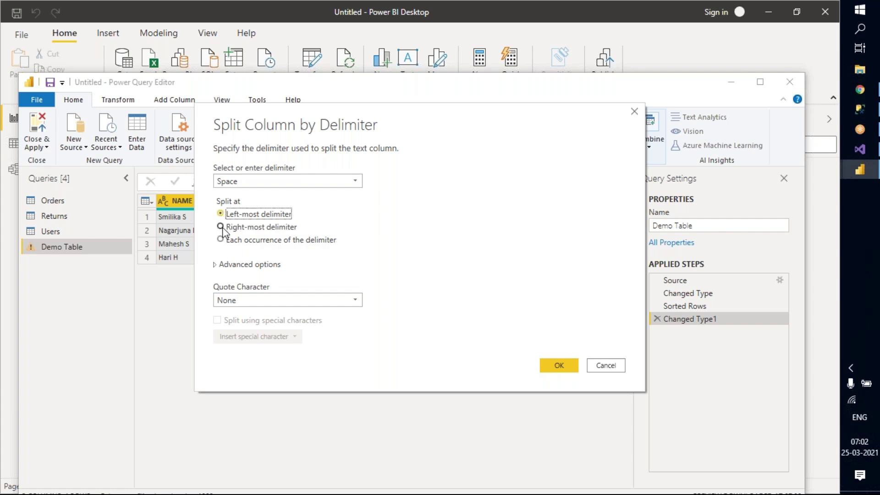
{"action": "left_click", "coordinate": [636, 112]}
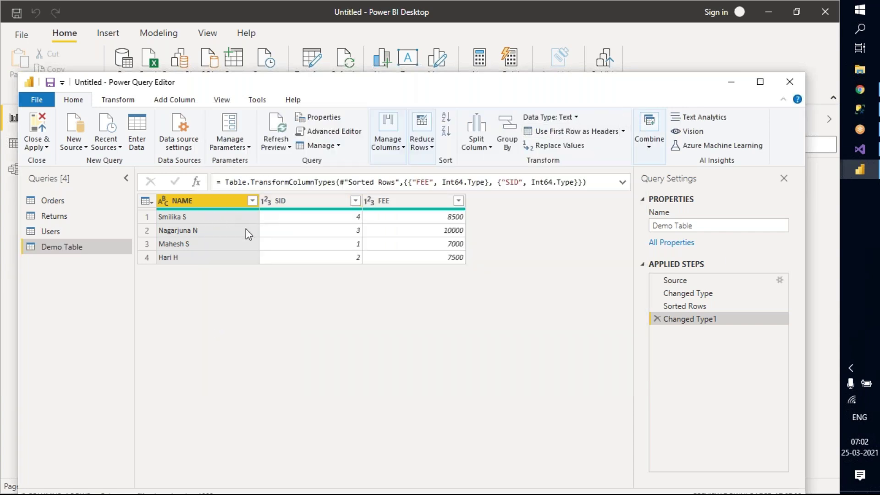
Open the entered data of Demo Table's Source step for editing.
{"action": "left_click", "coordinate": [781, 281]}
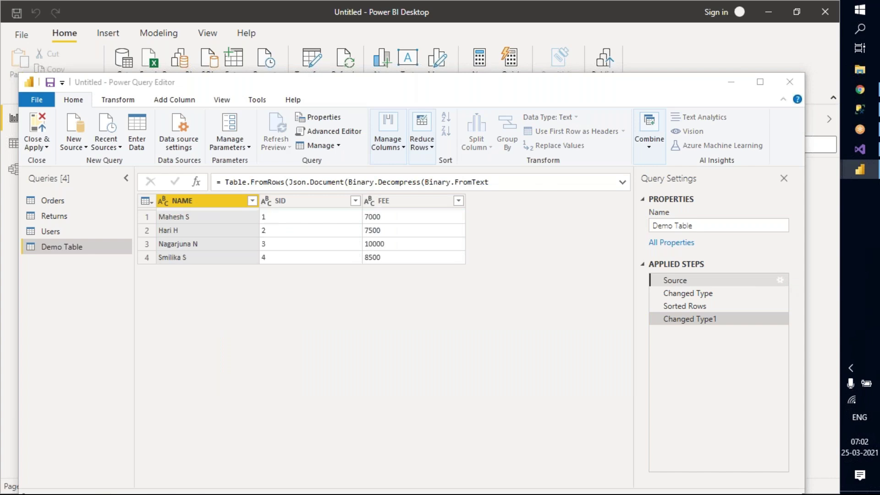
{"action": "left_click", "coordinate": [781, 280]}
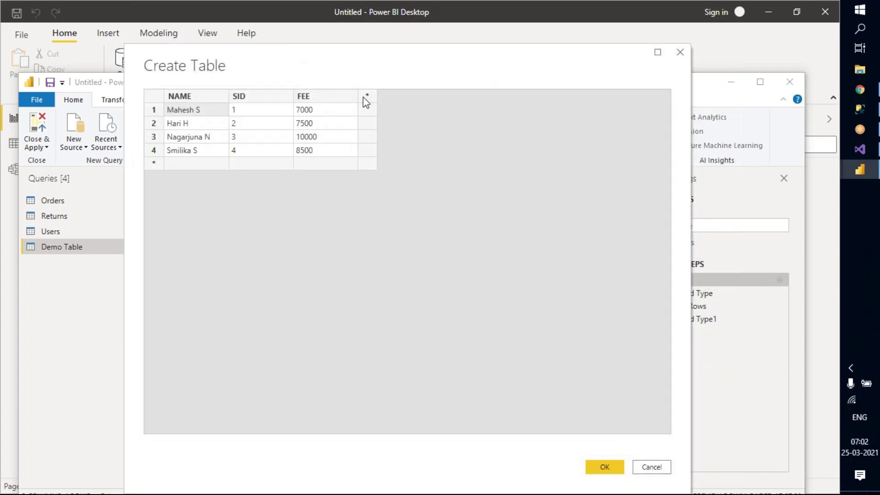
{"action": "left_click", "coordinate": [367, 97]}
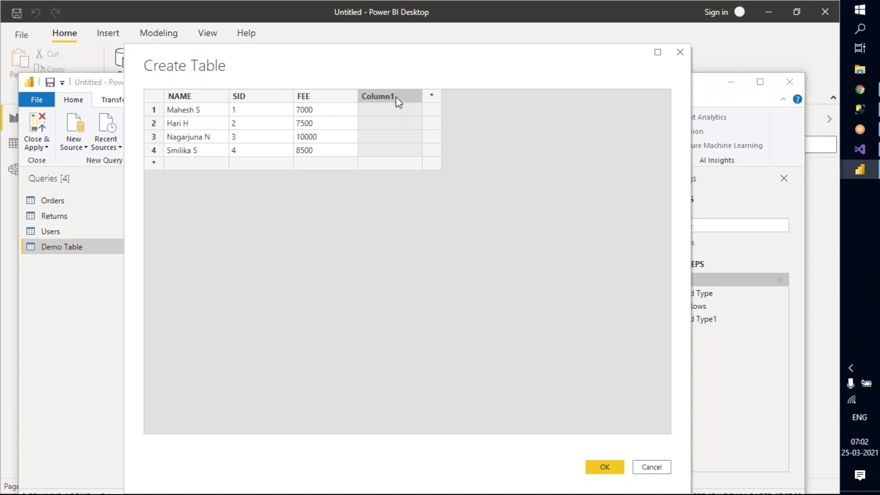
{"action": "right_click", "coordinate": [399, 98]}
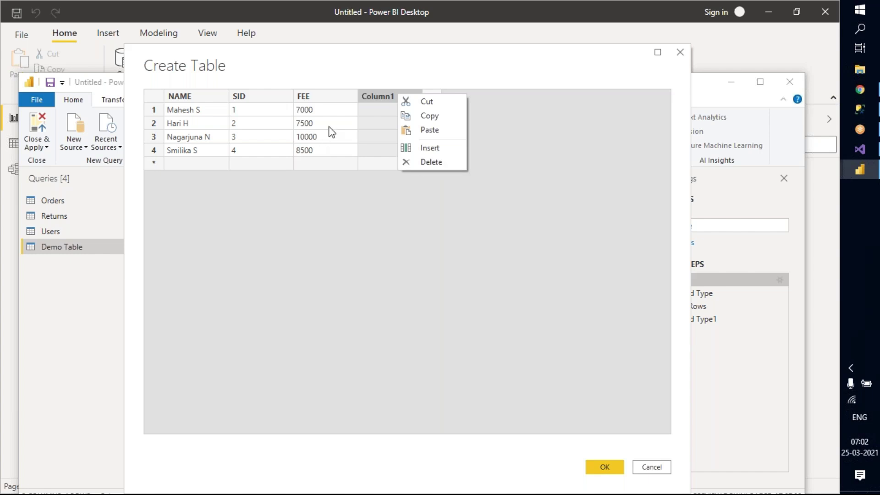
{"action": "left_click", "coordinate": [431, 163]}
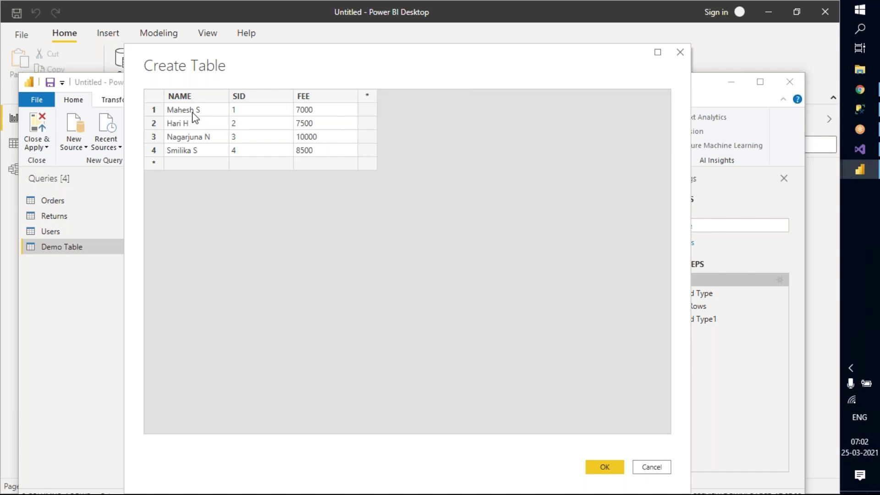
Append a space and a second initial S to the name in the first row.
{"action": "left_click", "coordinate": [208, 114]}
{"action": "left_click", "coordinate": [207, 113]}
{"action": "key", "text": "BackSpace"}
{"action": "type", "text": "Sai"}
{"action": "key", "text": "BackSpace"}
{"action": "key", "text": "BackSpace"}
{"action": "type", "text": "S"}
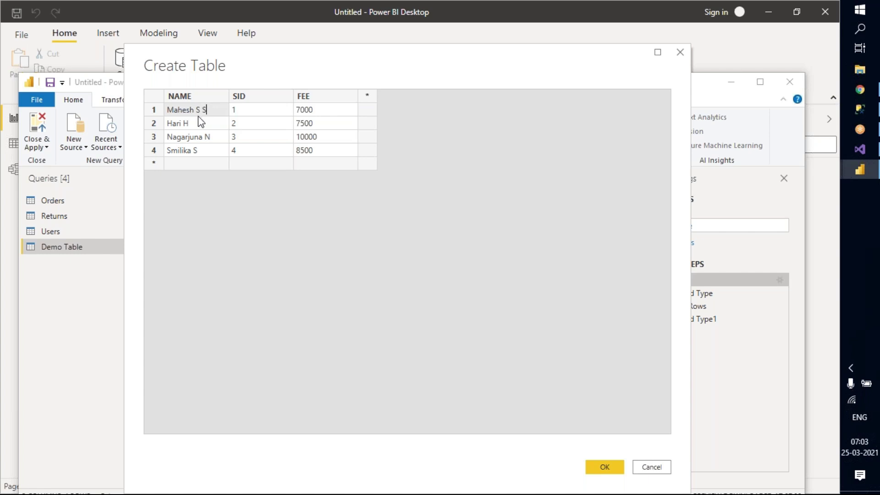
Append second initials H, N and S, each after a space, to the names in rows 2 to 4, and apply the table edits.
{"action": "left_click", "coordinate": [198, 123]}
{"action": "left_click", "coordinate": [198, 123]}
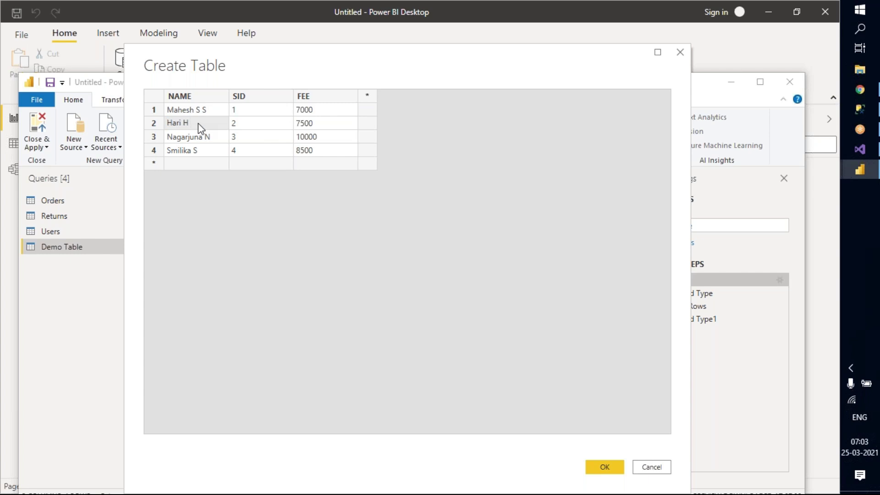
{"action": "left_click", "coordinate": [222, 139]}
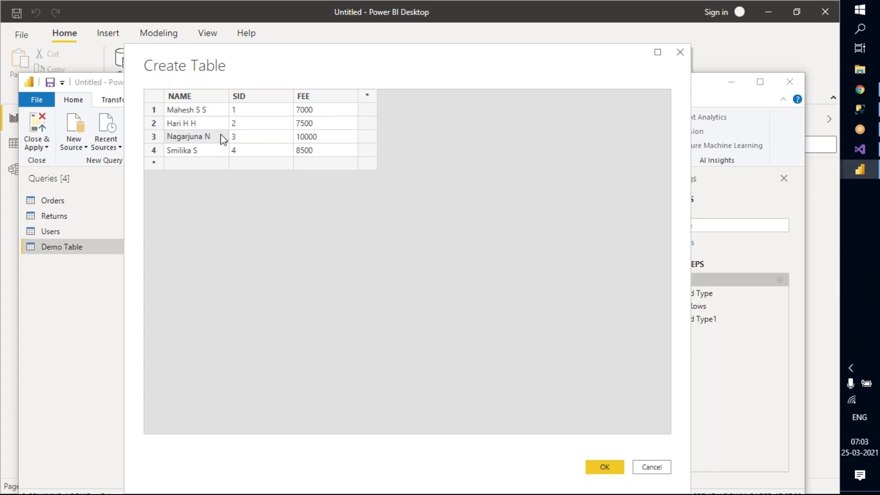
{"action": "type", "text": "N"}
{"action": "left_click", "coordinate": [213, 151]}
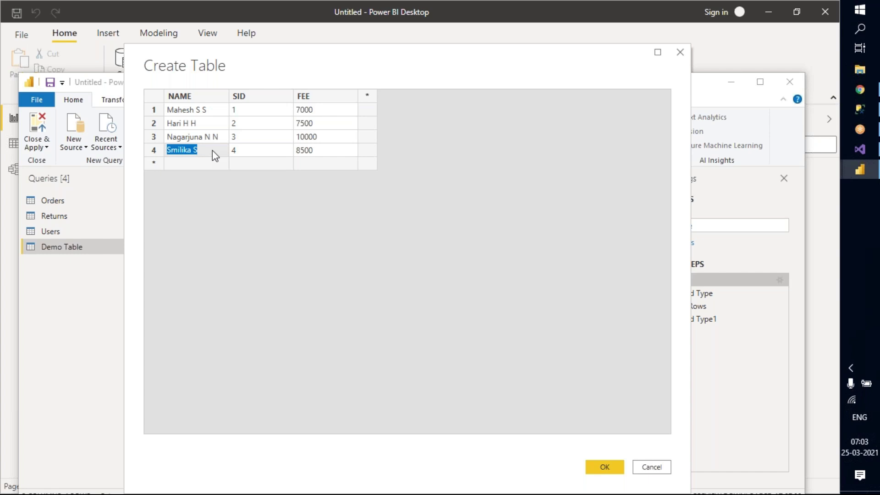
{"action": "type", "text": "S"}
{"action": "left_click", "coordinate": [604, 467]}
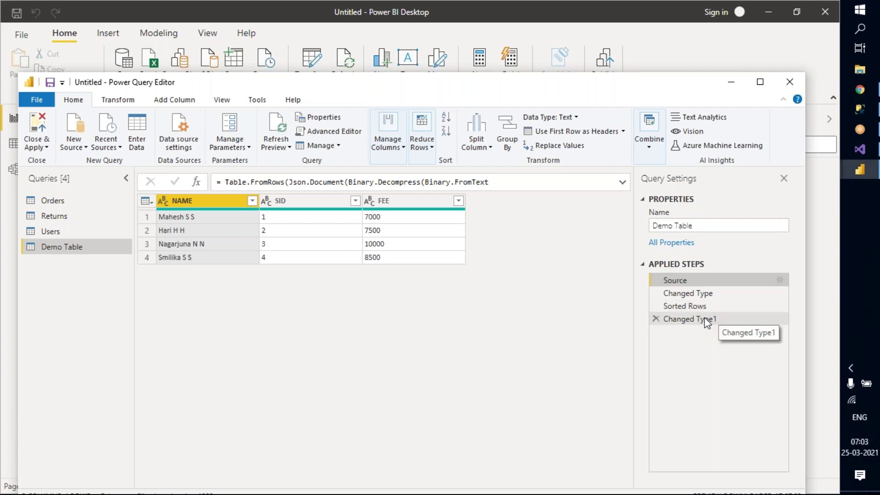
Split the NAME column into columns at the left-most space, with quote character None, from the Changed Type1 step.
{"action": "left_click", "coordinate": [723, 318]}
{"action": "left_click", "coordinate": [489, 148]}
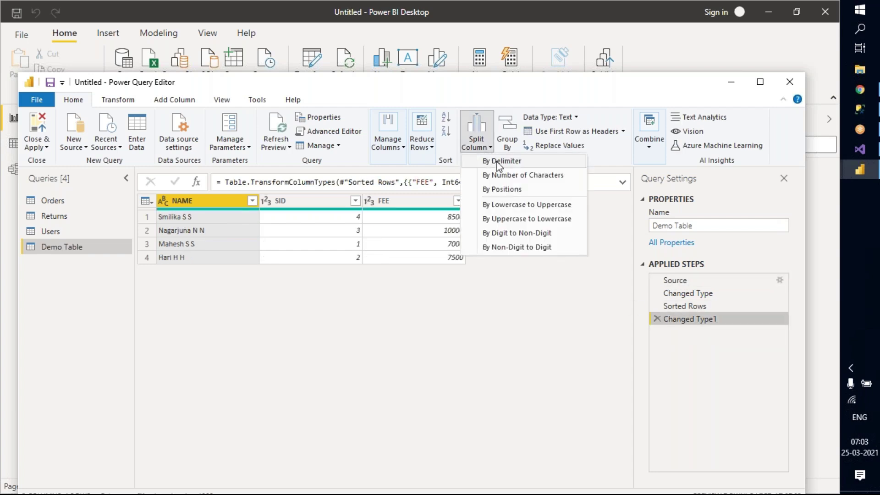
{"action": "left_click", "coordinate": [500, 161]}
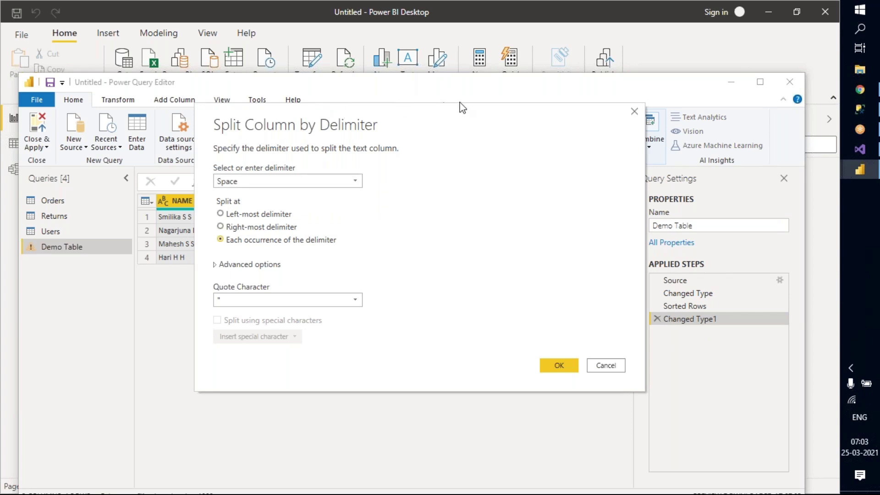
{"action": "left_click", "coordinate": [220, 214]}
{"action": "left_click", "coordinate": [218, 266]}
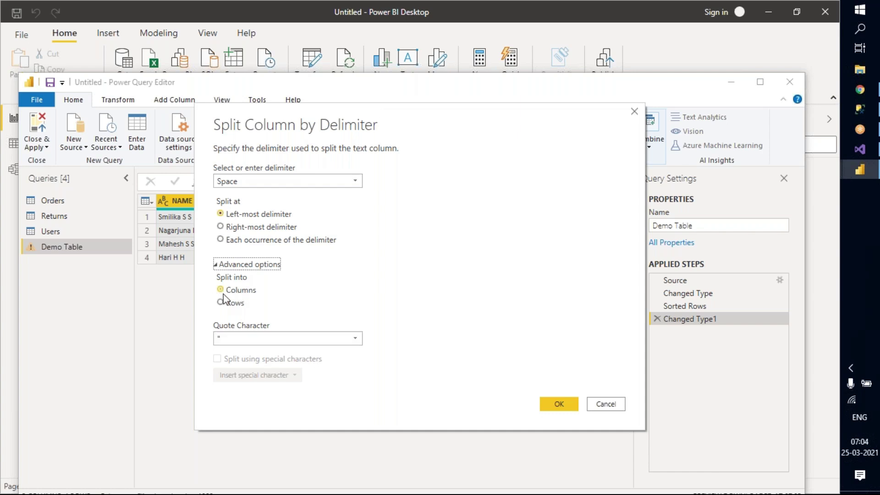
{"action": "left_click", "coordinate": [284, 340]}
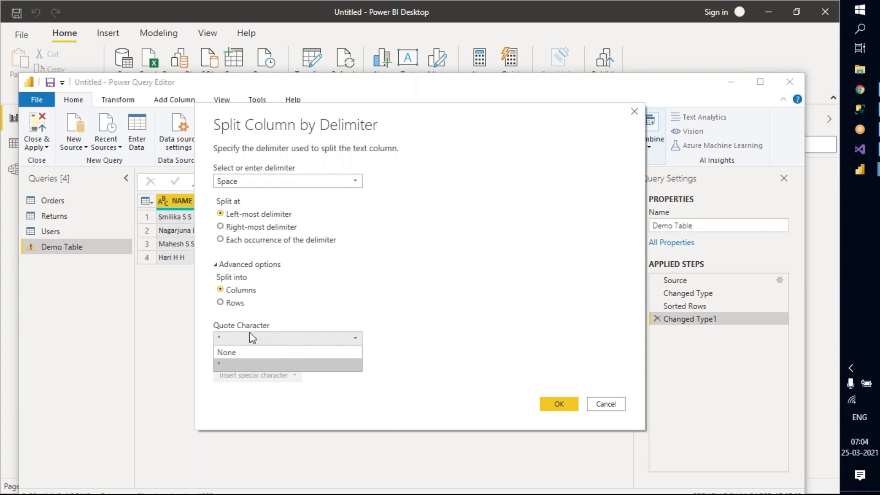
{"action": "left_click", "coordinate": [237, 353]}
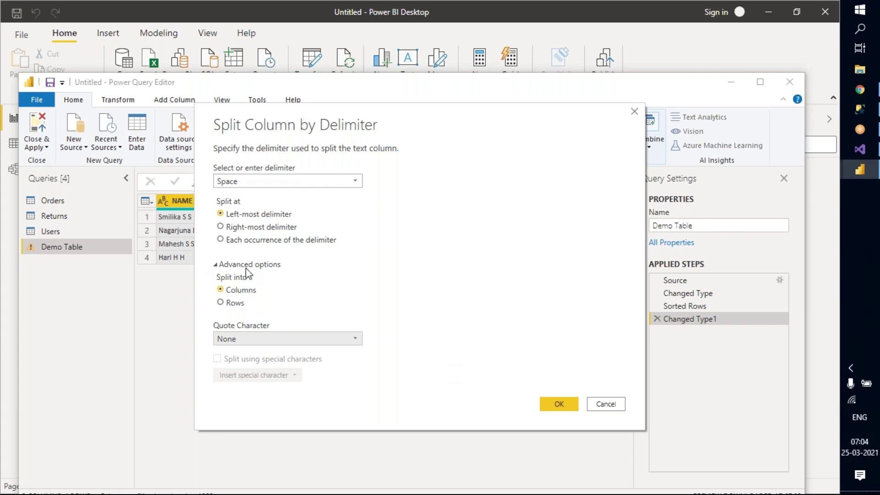
{"action": "left_click", "coordinate": [560, 404]}
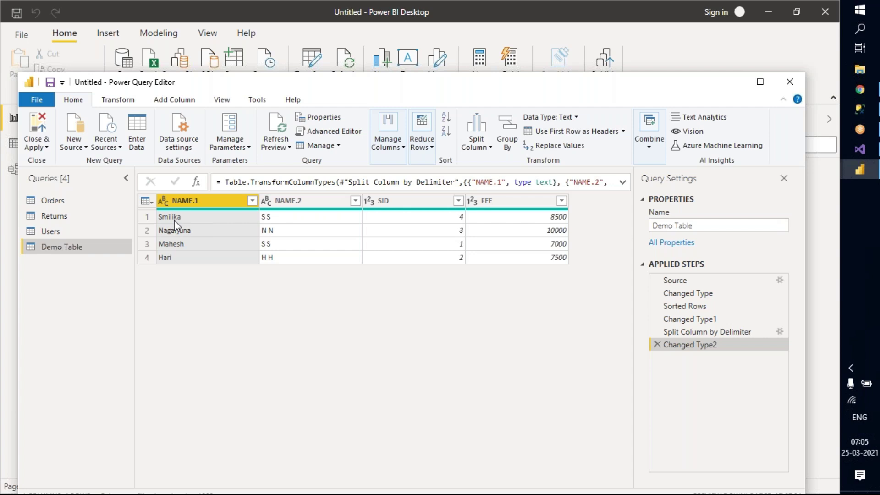
Compare the names before and after the split, and review the delimiter settings of the split step without changing them.
{"action": "left_click", "coordinate": [692, 331]}
{"action": "left_click", "coordinate": [688, 320]}
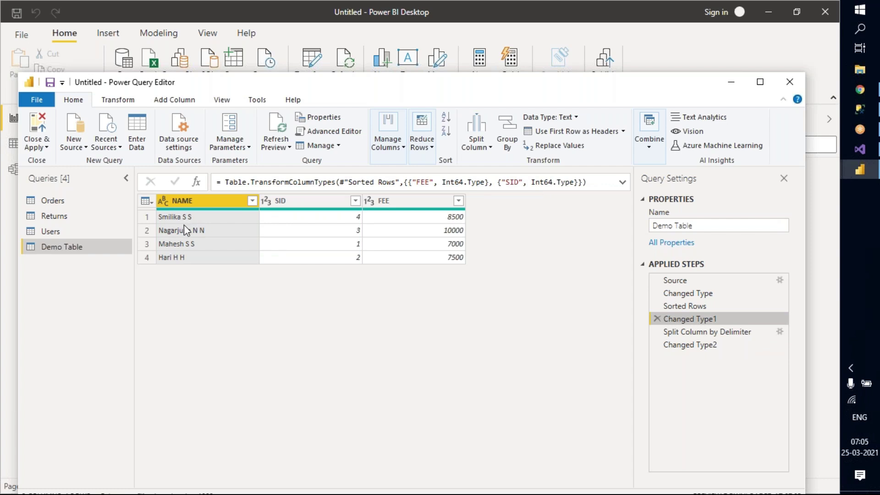
{"action": "left_click", "coordinate": [693, 345]}
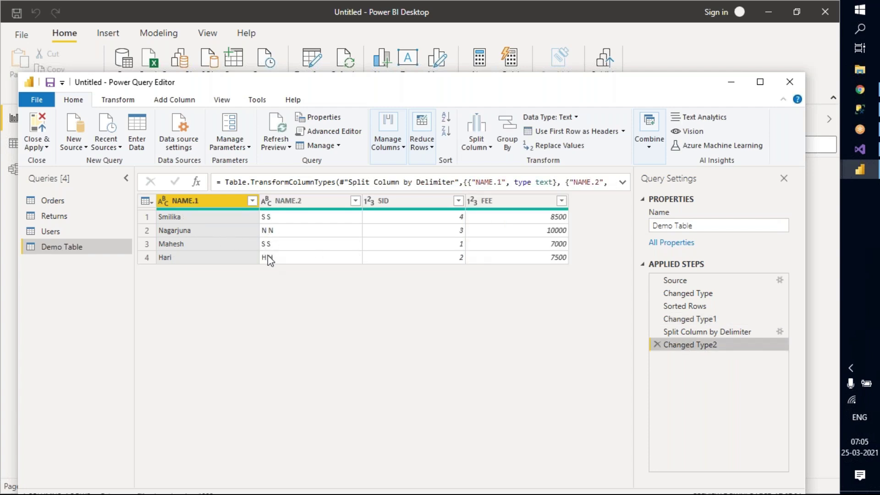
{"action": "left_click", "coordinate": [781, 332]}
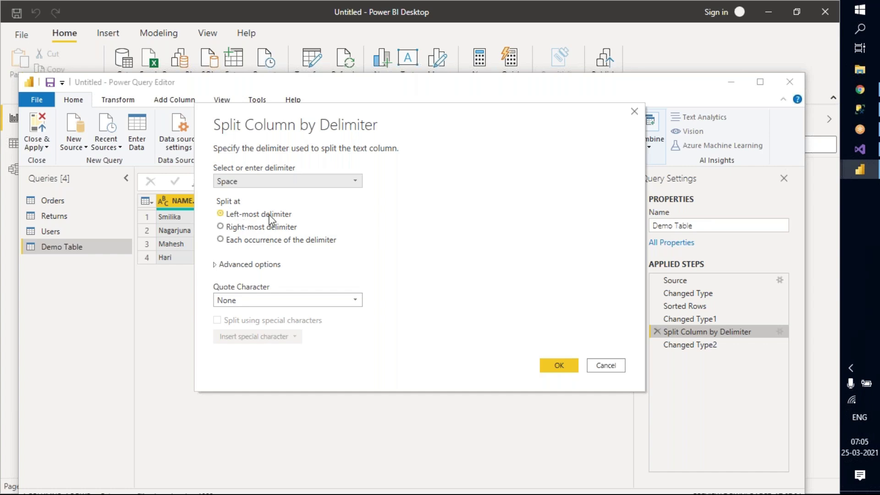
{"action": "left_click_drag", "start_coordinate": [374, 115], "coordinate": [537, 120]}
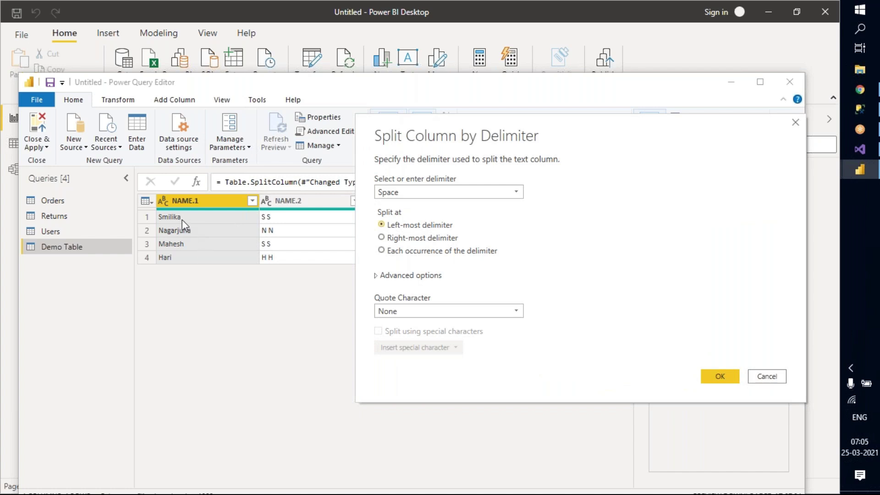
{"action": "left_click", "coordinate": [768, 376]}
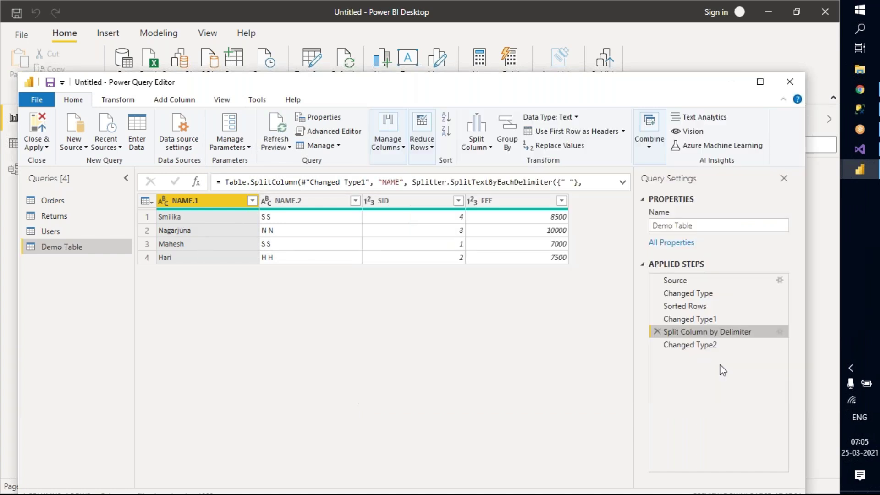
Remove the Changed Type2 and Split Column by Delimiter steps from Demo Table.
{"action": "left_click", "coordinate": [687, 346]}
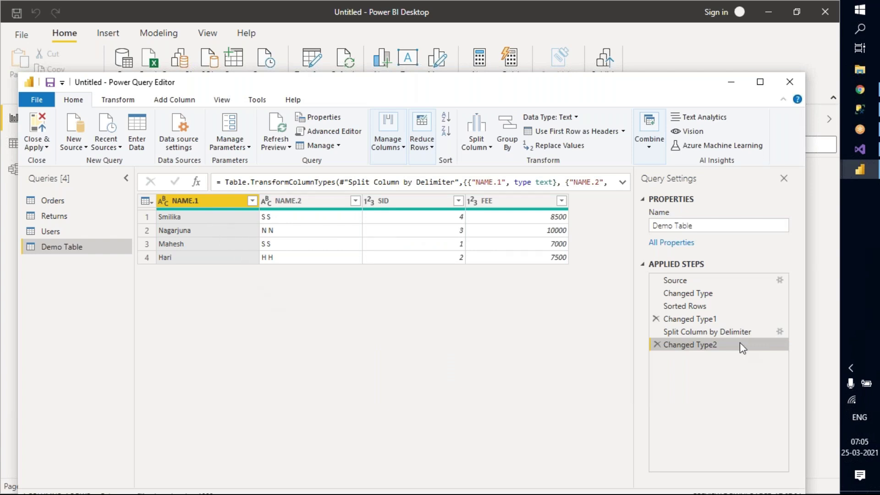
{"action": "left_click", "coordinate": [659, 345]}
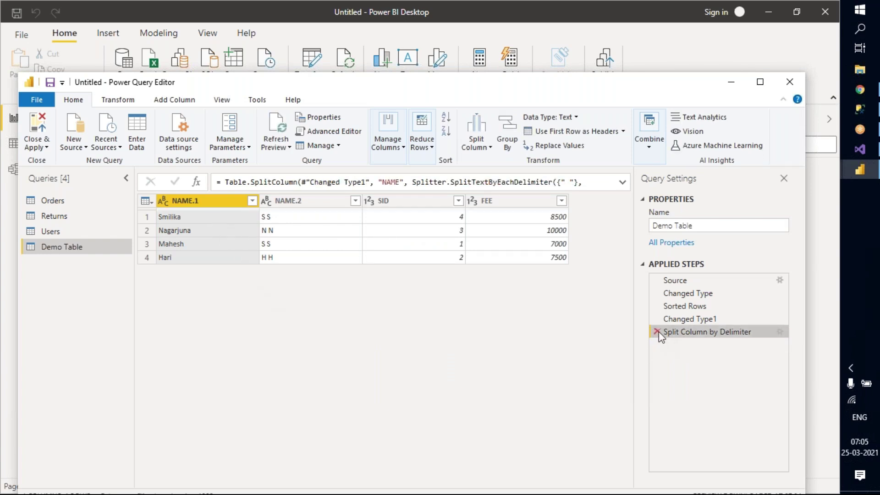
{"action": "left_click", "coordinate": [658, 332]}
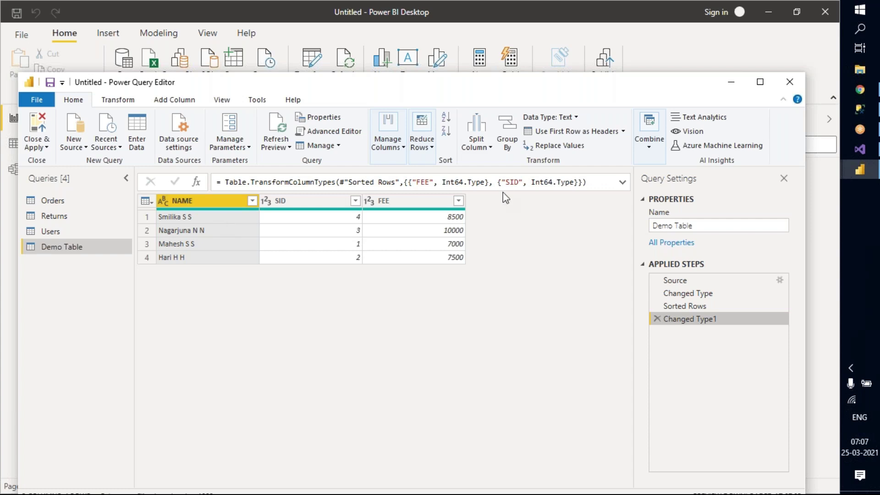
Start splitting the NAME column by a space delimiter and choose the right-most delimiter as the split position.
{"action": "left_click", "coordinate": [484, 149]}
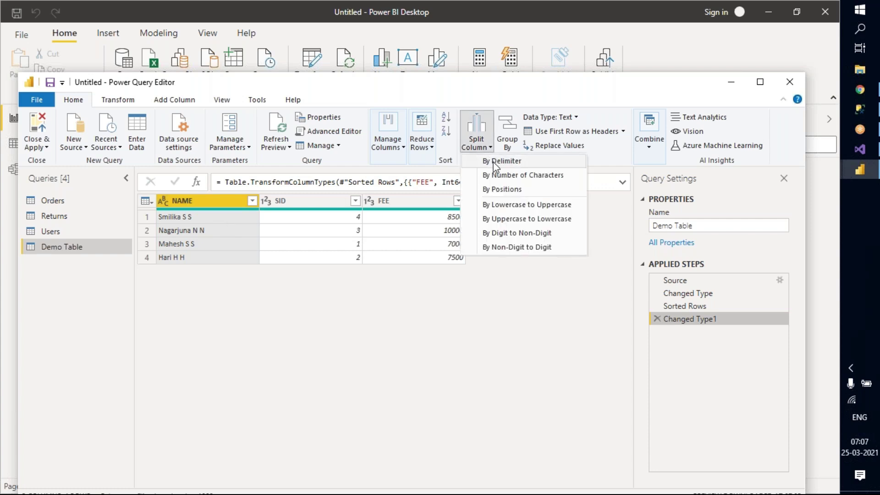
{"action": "left_click", "coordinate": [495, 166]}
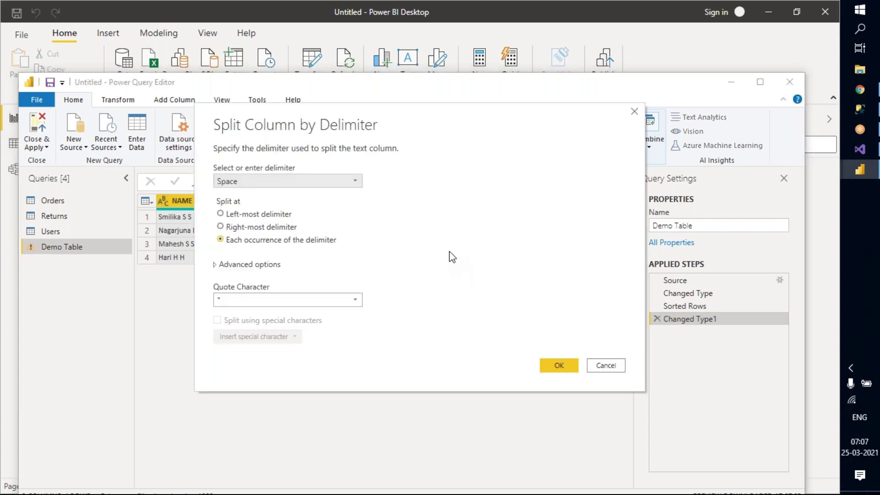
{"action": "left_click_drag", "start_coordinate": [290, 109], "coordinate": [542, 130]}
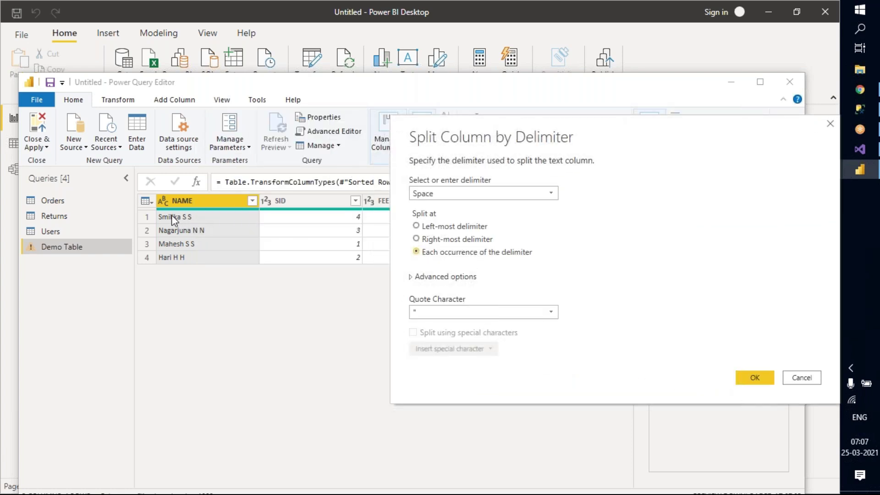
{"action": "left_click", "coordinate": [417, 239]}
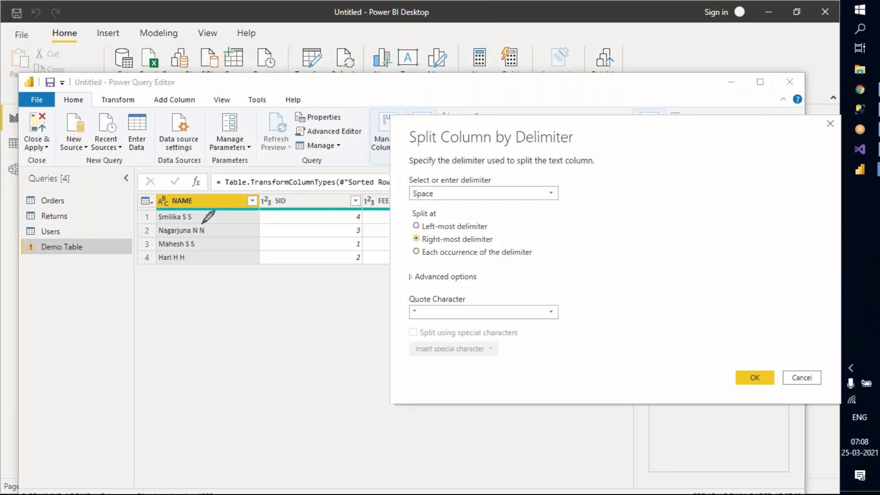
{"action": "left_click_drag", "start_coordinate": [202, 224], "coordinate": [190, 224]}
{"action": "mouse_move", "coordinate": [187, 217]}
{"action": "left_mouse_down"}
{"action": "mouse_move", "coordinate": [186, 226]}
{"action": "mouse_move", "coordinate": [194, 212]}
{"action": "mouse_move", "coordinate": [184, 222]}
{"action": "mouse_move", "coordinate": [188, 214]}
{"action": "mouse_move", "coordinate": [170, 210]}
{"action": "mouse_move", "coordinate": [157, 218]}
{"action": "mouse_move", "coordinate": [186, 221]}
{"action": "left_mouse_up"}
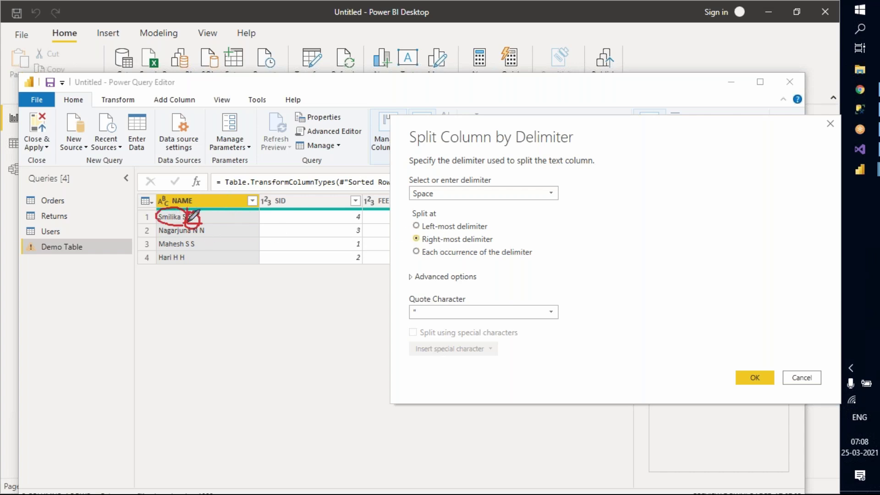
{"action": "left_click_drag", "start_coordinate": [189, 200], "coordinate": [191, 232]}
{"action": "left_click", "coordinate": [563, 90]}
{"action": "left_click", "coordinate": [541, 6]}
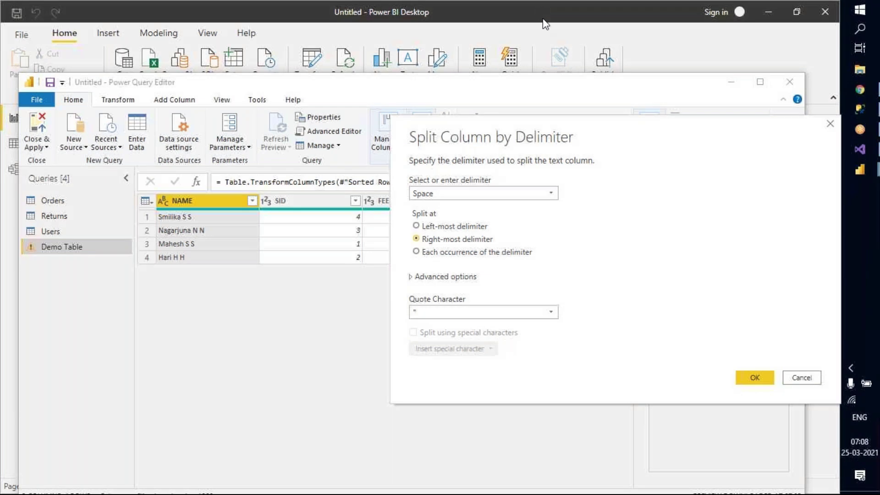
{"action": "left_click", "coordinate": [545, 23]}
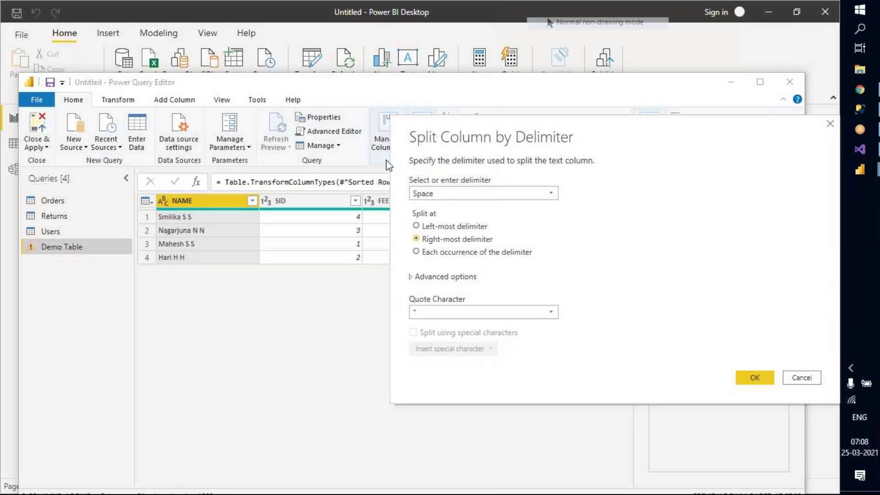
Apply the right-most delimiter split with quote character None, and remove the split and its type-change step again.
{"action": "left_click", "coordinate": [447, 313]}
{"action": "left_click", "coordinate": [445, 327]}
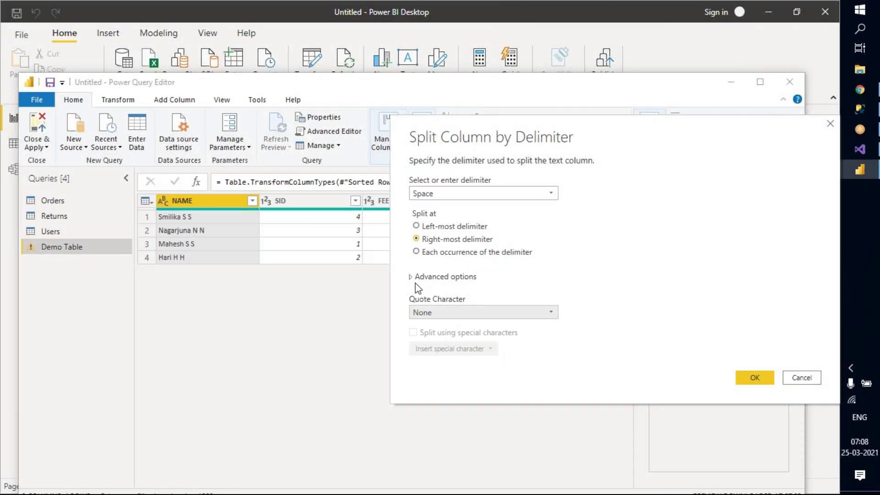
{"action": "left_click", "coordinate": [756, 377]}
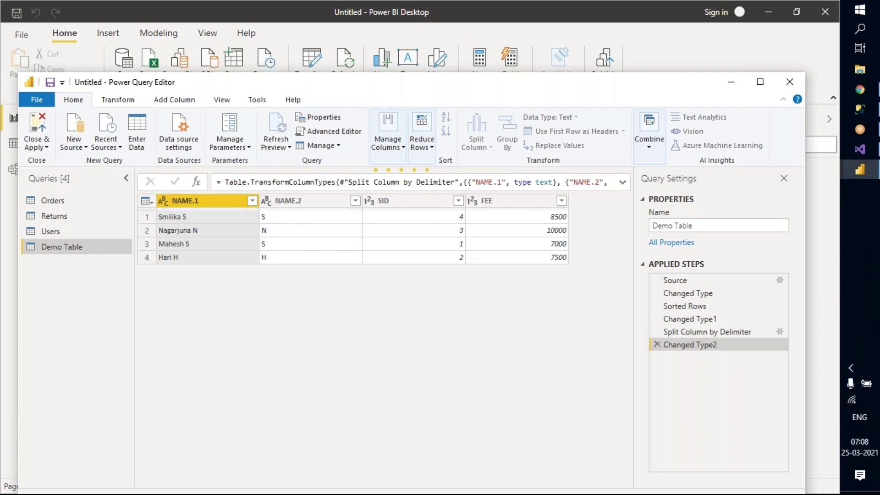
{"action": "left_click", "coordinate": [658, 345]}
{"action": "left_click", "coordinate": [657, 331]}
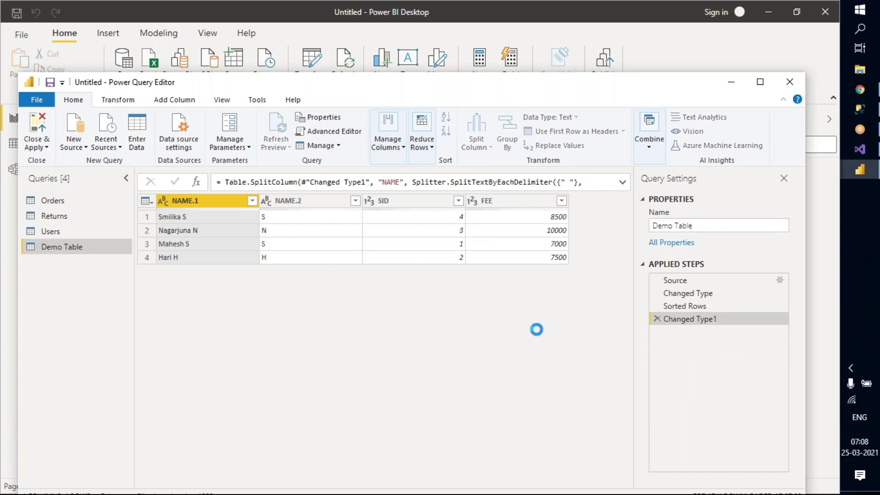
Split the NAME column at each occurrence of the space delimiter, with quote character None.
{"action": "left_click", "coordinate": [490, 147]}
{"action": "left_click", "coordinate": [492, 164]}
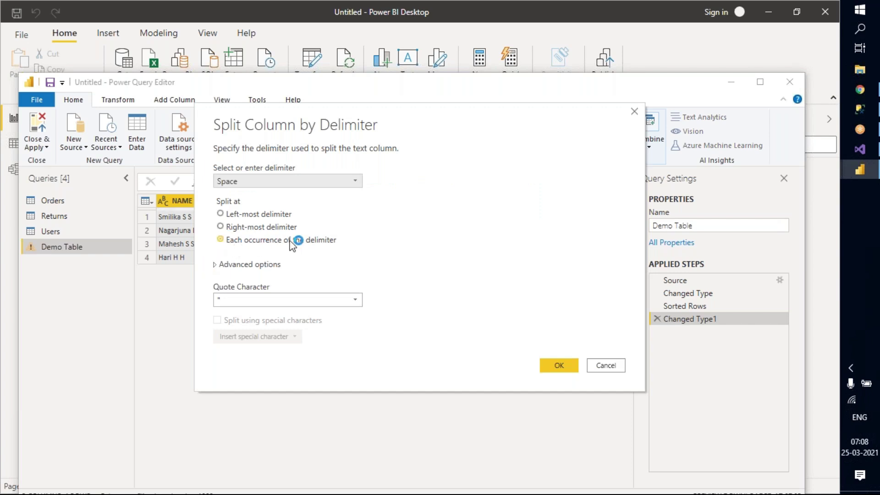
{"action": "left_click_drag", "start_coordinate": [349, 111], "coordinate": [462, 126]}
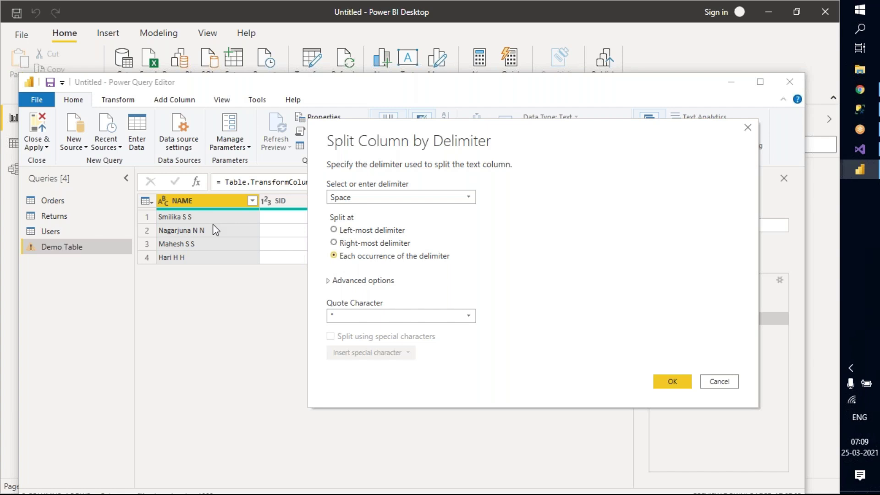
{"action": "left_click", "coordinate": [674, 385]}
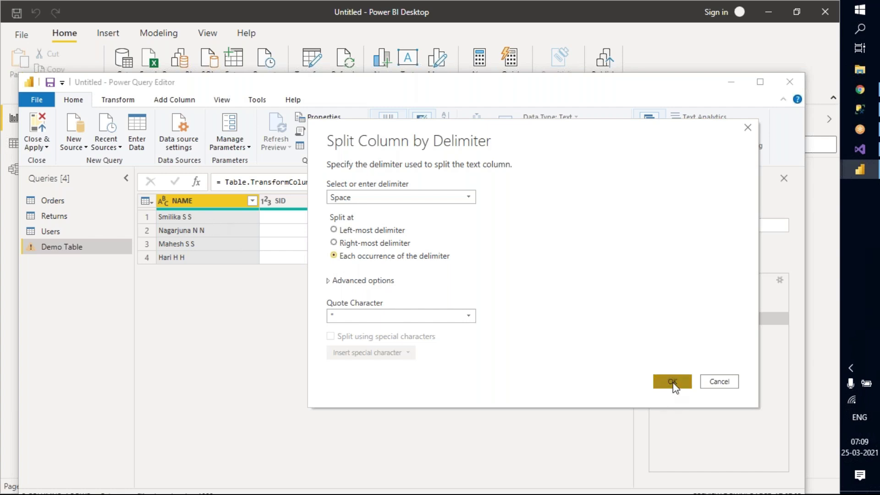
{"action": "left_click", "coordinate": [424, 320]}
{"action": "left_click", "coordinate": [377, 335]}
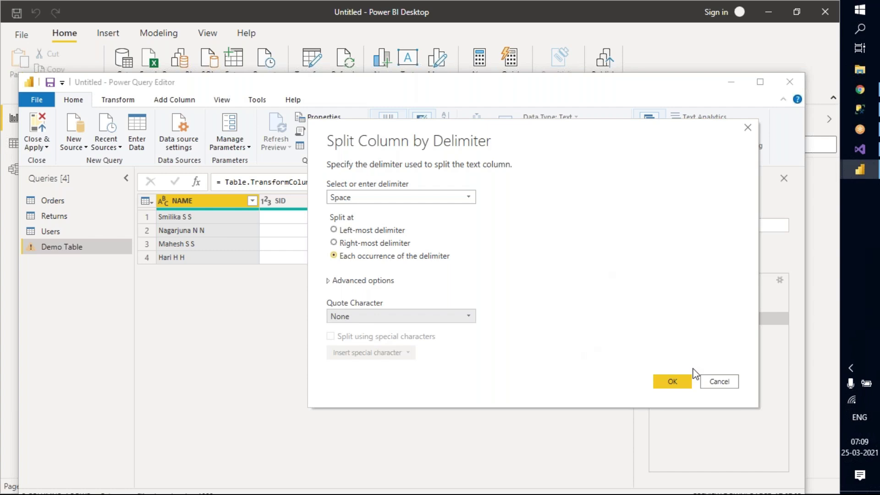
{"action": "left_click", "coordinate": [672, 382]}
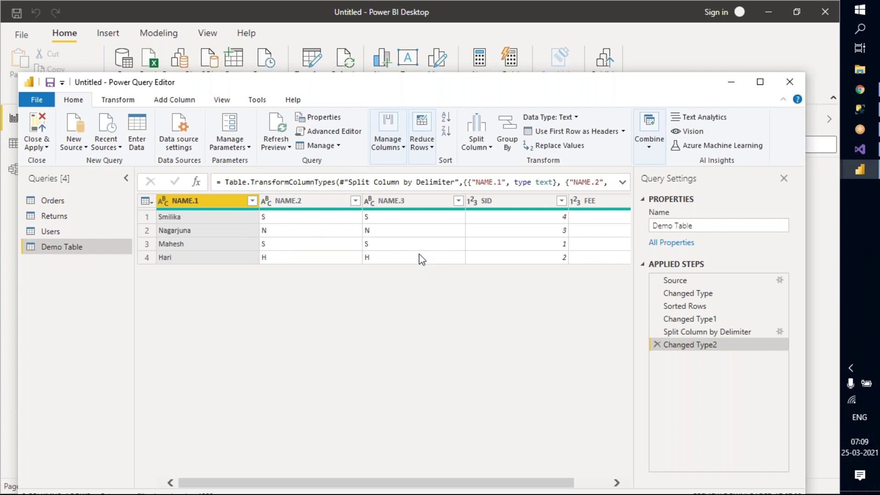
{"action": "left_click", "coordinate": [489, 148]}
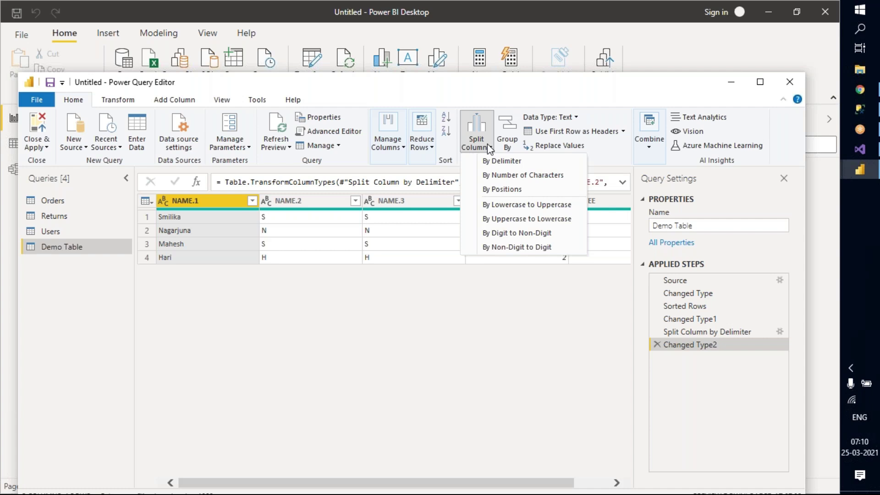
{"action": "left_click", "coordinate": [433, 339]}
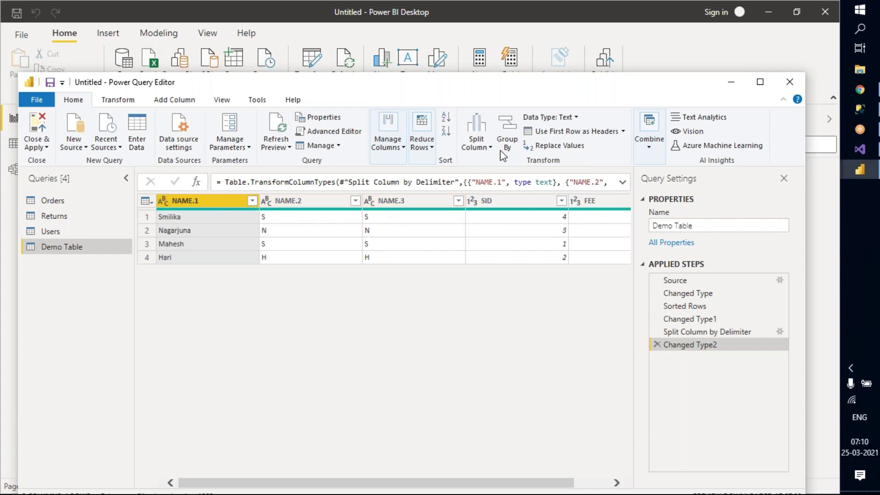
{"action": "left_click", "coordinate": [477, 139]}
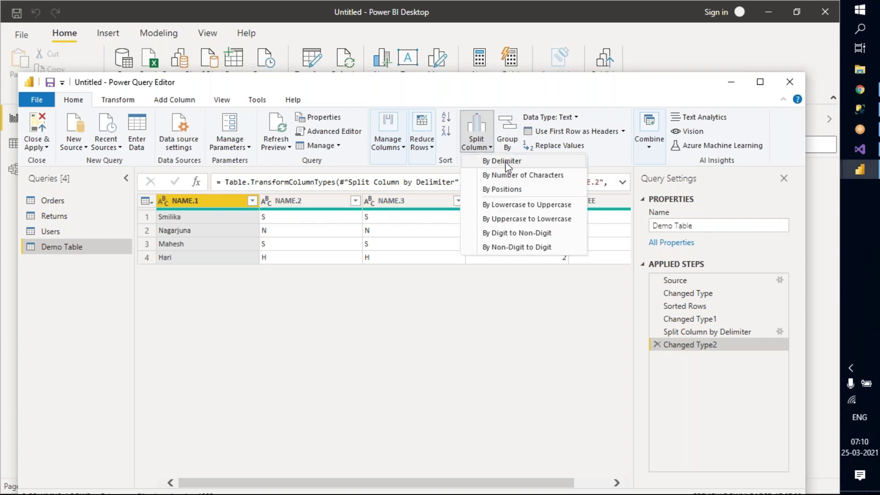
{"action": "left_click", "coordinate": [499, 325]}
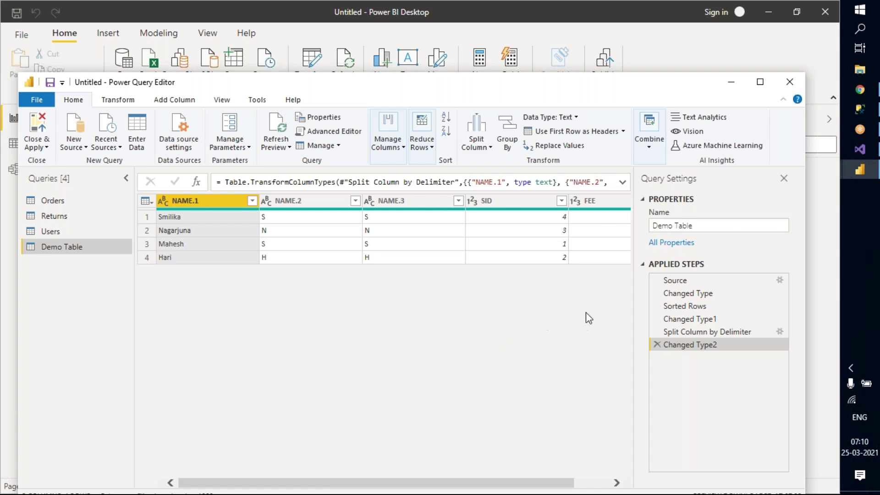
{"action": "left_click", "coordinate": [477, 142]}
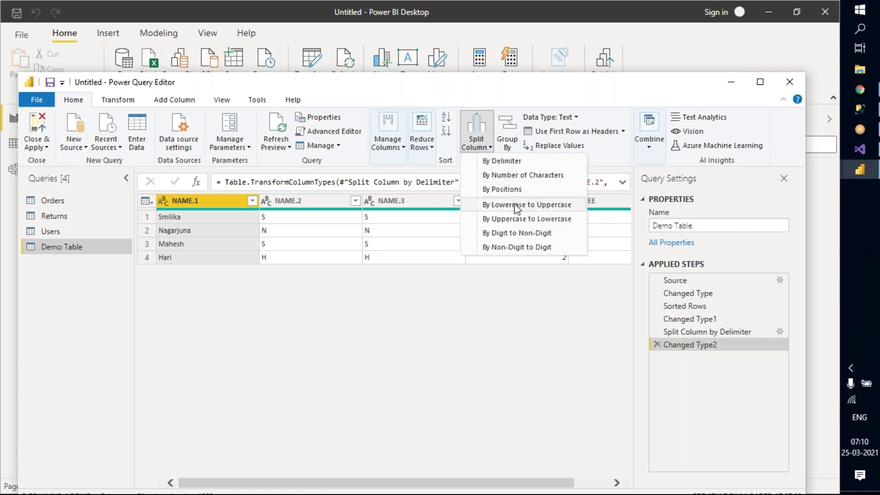
{"action": "left_click", "coordinate": [656, 348]}
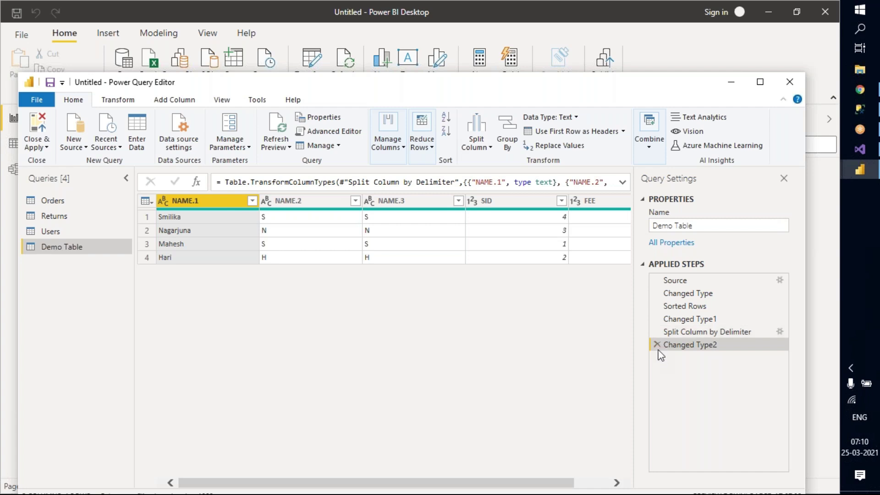
Remove the Changed Type2 and Split Column by Delimiter steps from Demo Table's applied steps.
{"action": "left_click", "coordinate": [657, 347]}
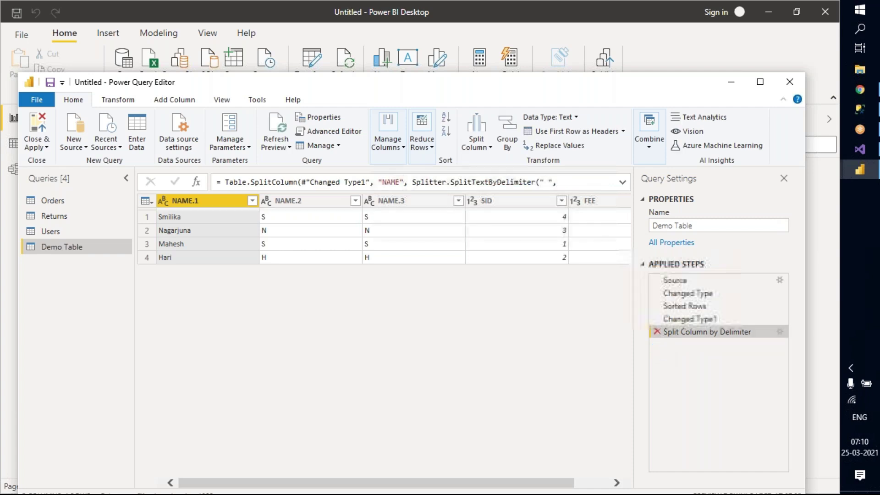
{"action": "left_click", "coordinate": [657, 332]}
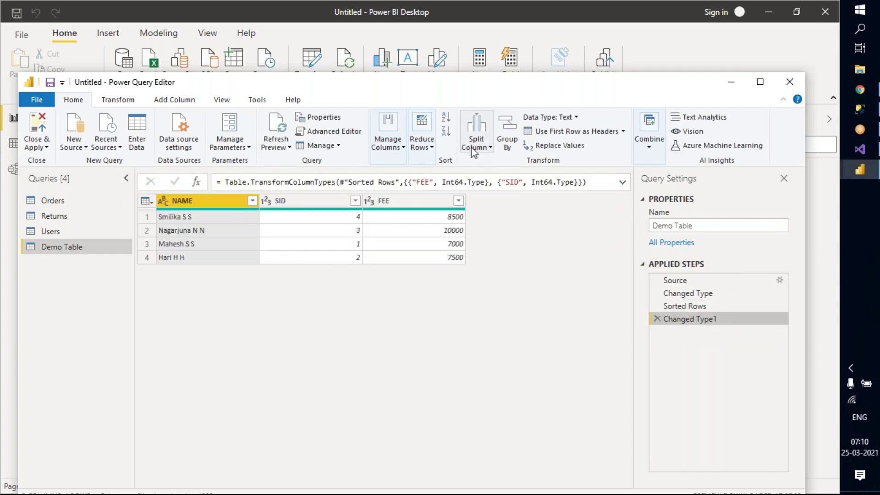
Start splitting the NAME column by number of characters, with 1 as the number of characters.
{"action": "left_click", "coordinate": [482, 149]}
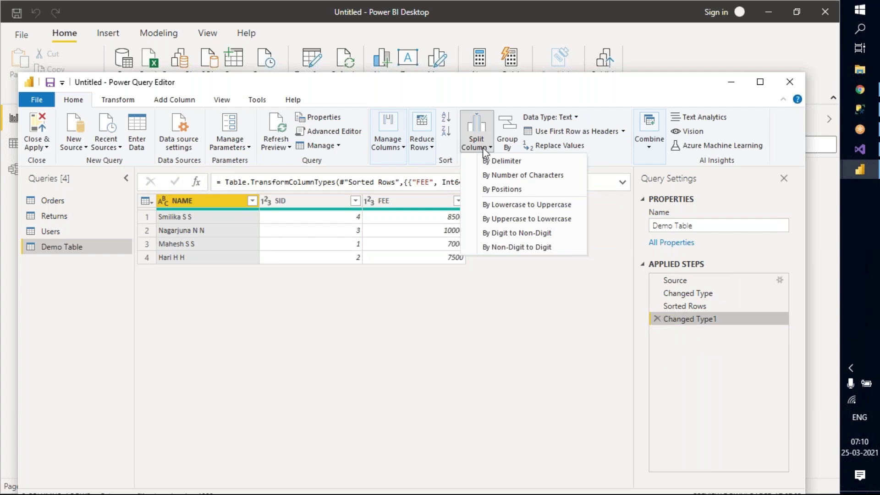
{"action": "left_click", "coordinate": [505, 177]}
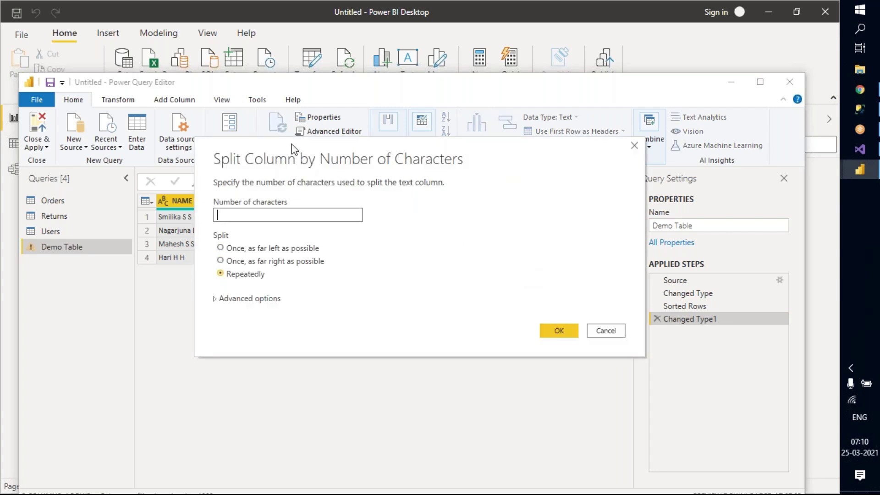
{"action": "left_click_drag", "start_coordinate": [292, 144], "coordinate": [500, 140]}
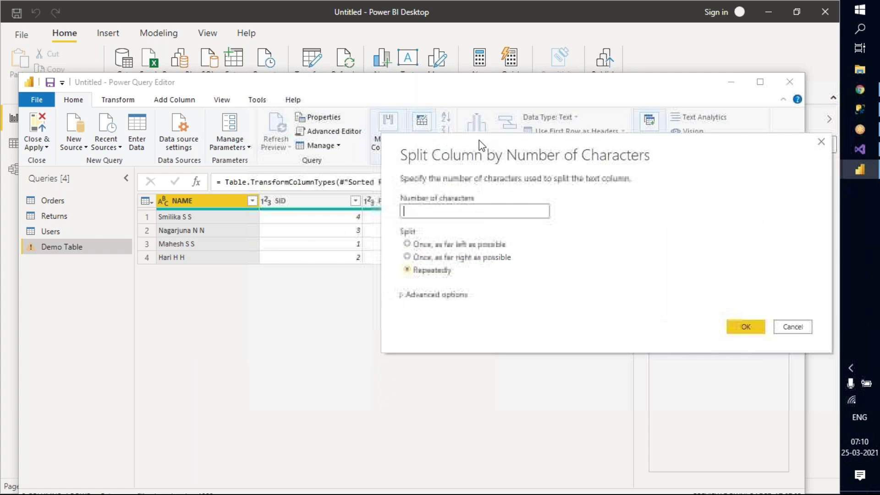
{"action": "left_click", "coordinate": [420, 212]}
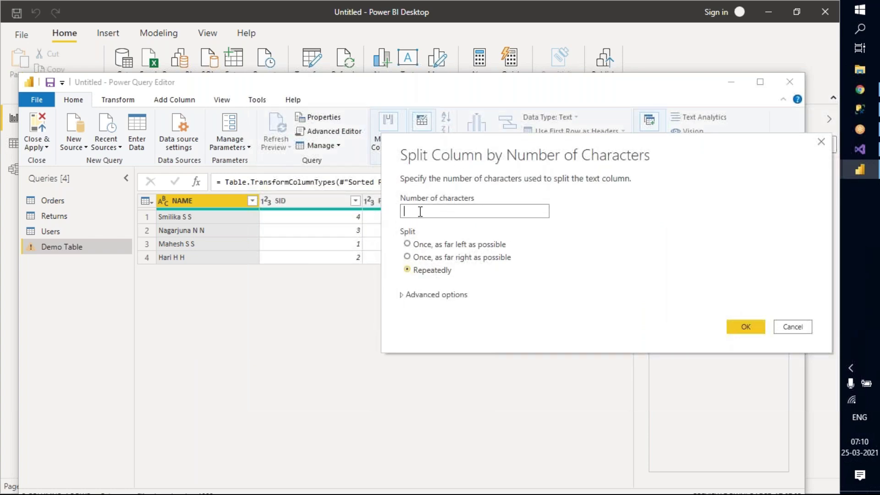
{"action": "type", "text": "1"}
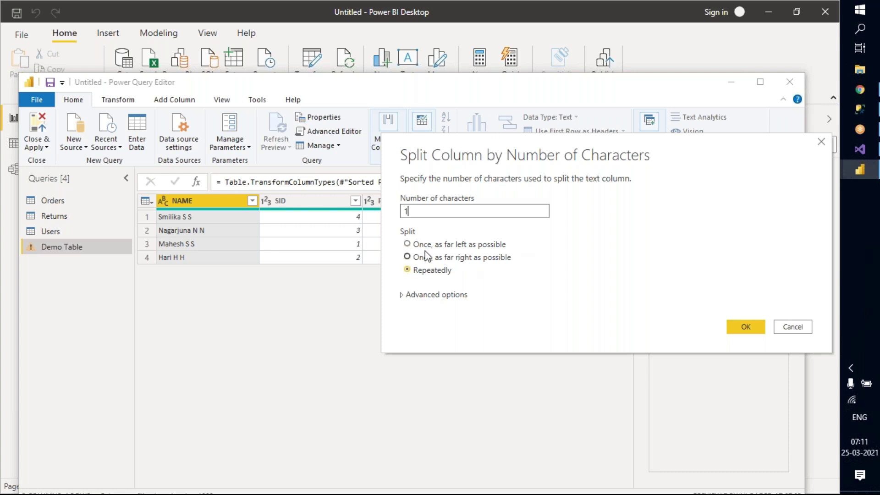
Try the far-left, far-right and repeated split options, and set the number of columns to split into to 2.
{"action": "left_click", "coordinate": [409, 244]}
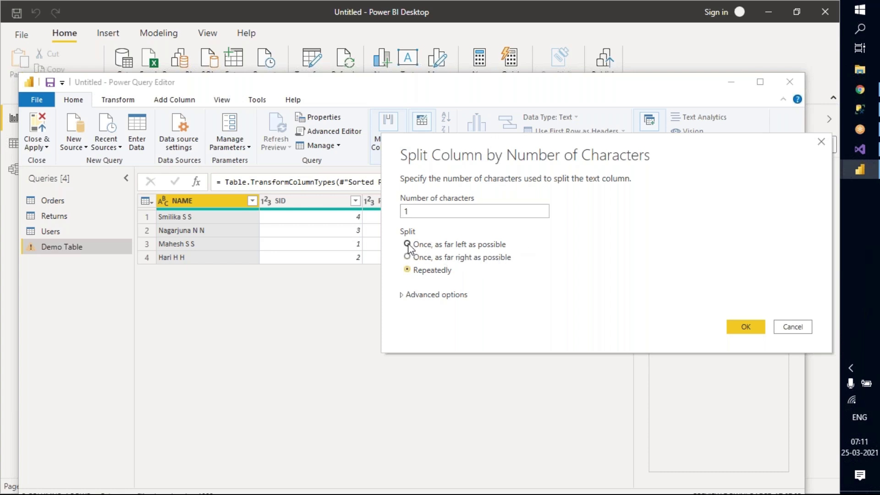
{"action": "left_click", "coordinate": [407, 257]}
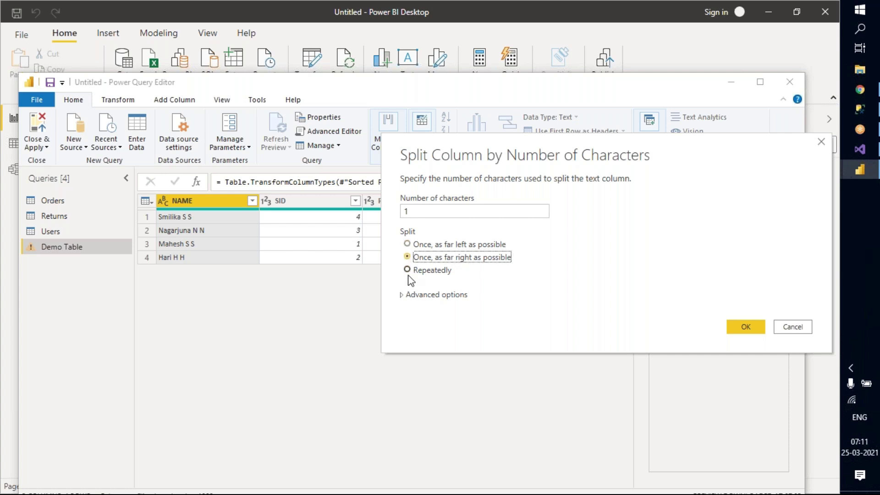
{"action": "left_click", "coordinate": [407, 270]}
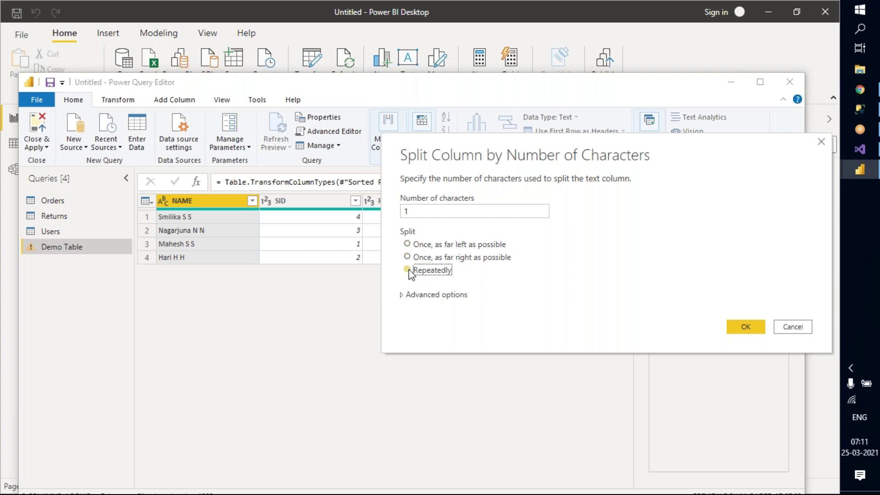
{"action": "left_click", "coordinate": [402, 296]}
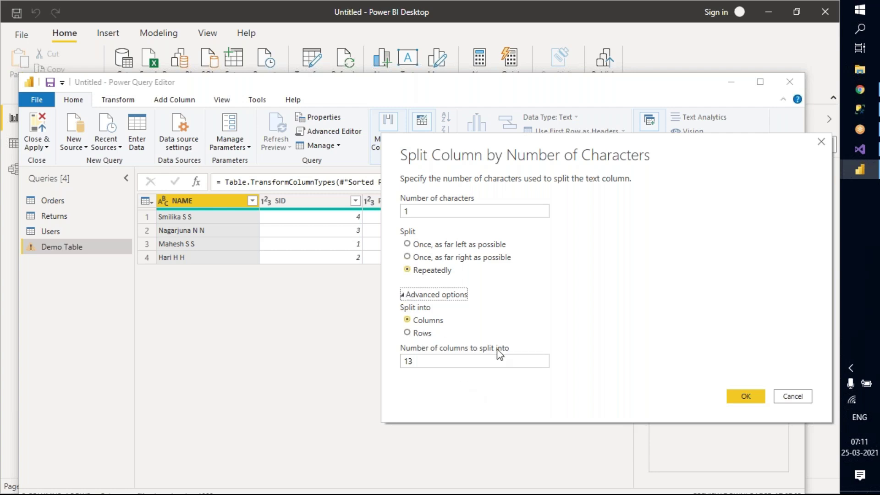
{"action": "double_click", "coordinate": [406, 362]}
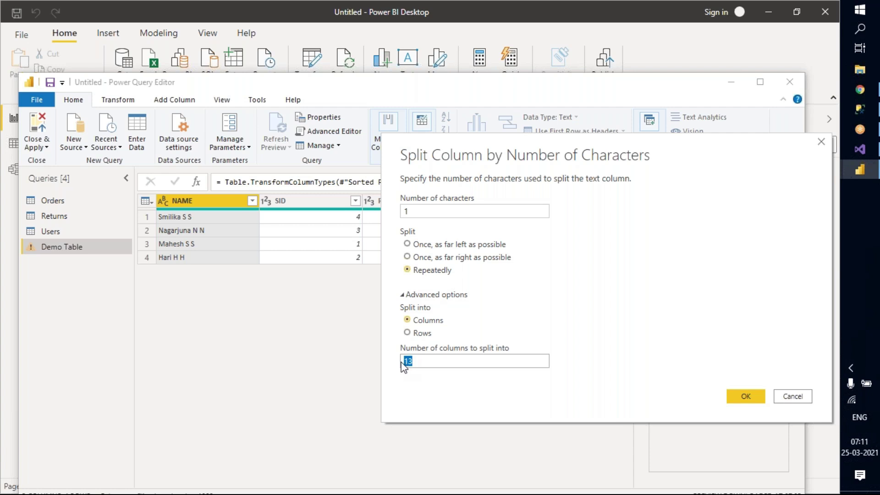
{"action": "type", "text": "2"}
Apply the 1-character split once, as far right as possible, and remove the split and its type-change step again.
{"action": "left_click", "coordinate": [408, 257]}
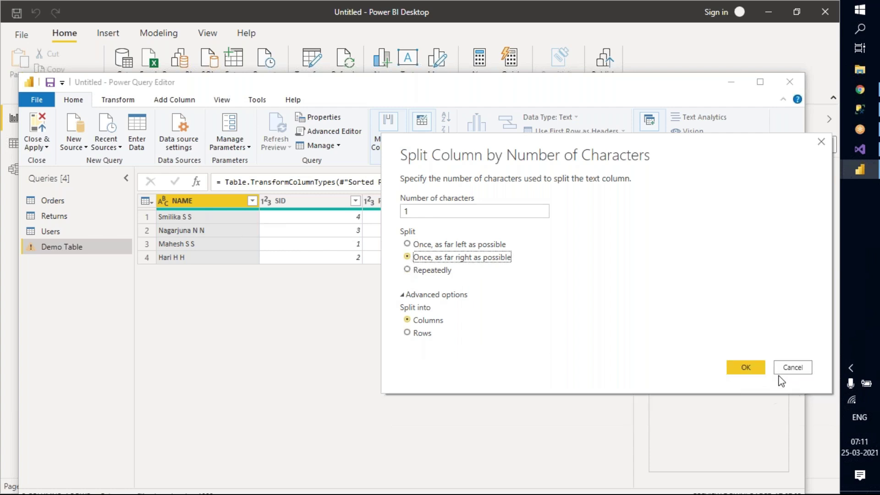
{"action": "left_click", "coordinate": [747, 365]}
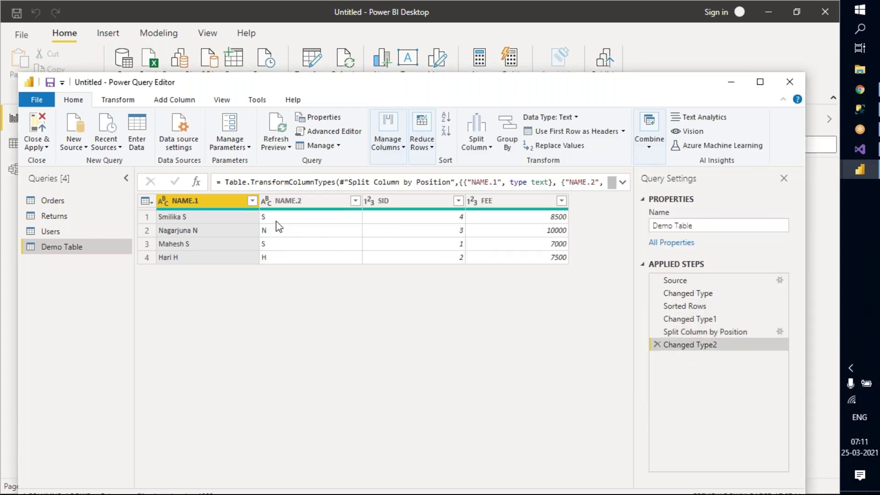
{"action": "left_click", "coordinate": [657, 345]}
{"action": "left_click", "coordinate": [656, 331]}
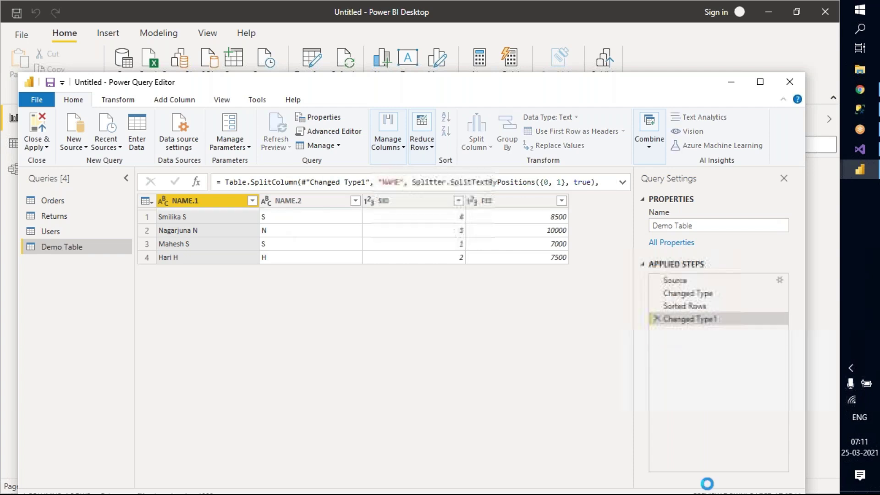
Split the NAME column by number of characters with 7 characters, once, as far left as possible.
{"action": "left_click", "coordinate": [484, 145]}
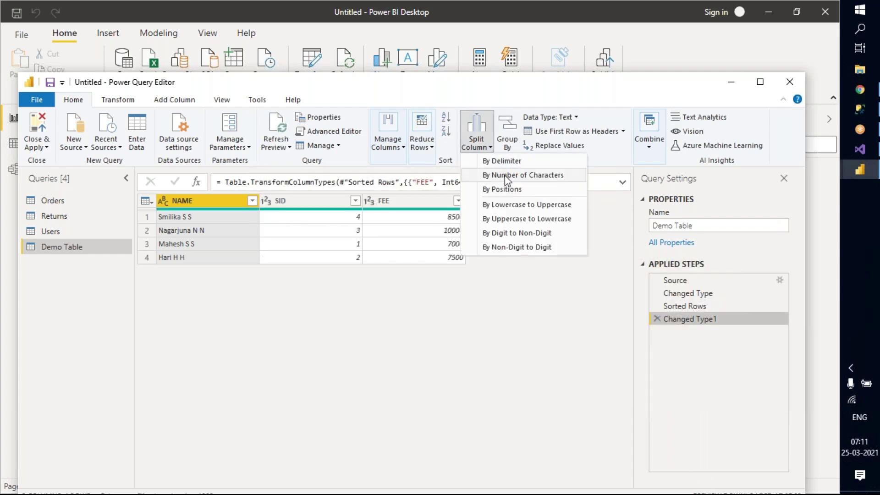
{"action": "left_click", "coordinate": [518, 177]}
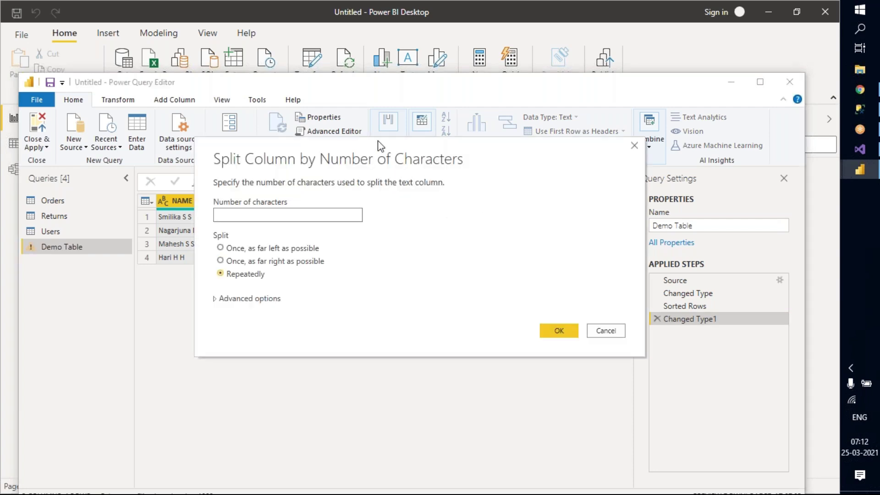
{"action": "left_click_drag", "start_coordinate": [380, 144], "coordinate": [557, 153]}
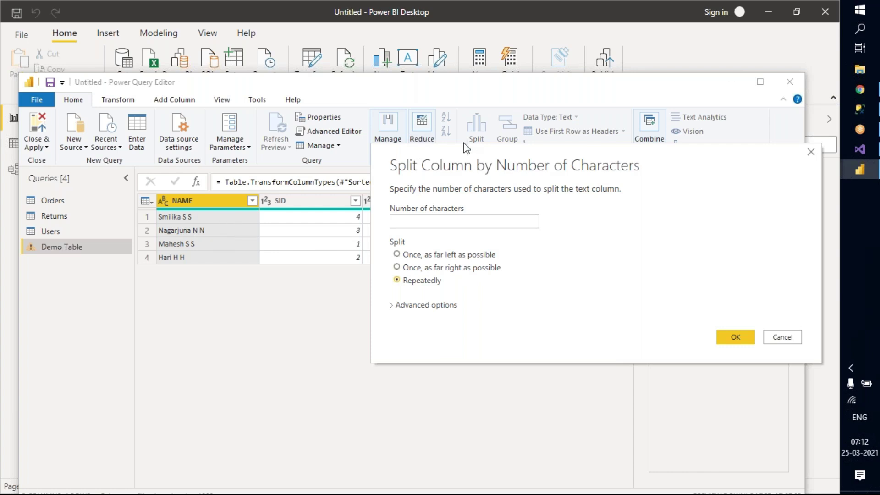
{"action": "left_click_drag", "start_coordinate": [493, 155], "coordinate": [465, 165]}
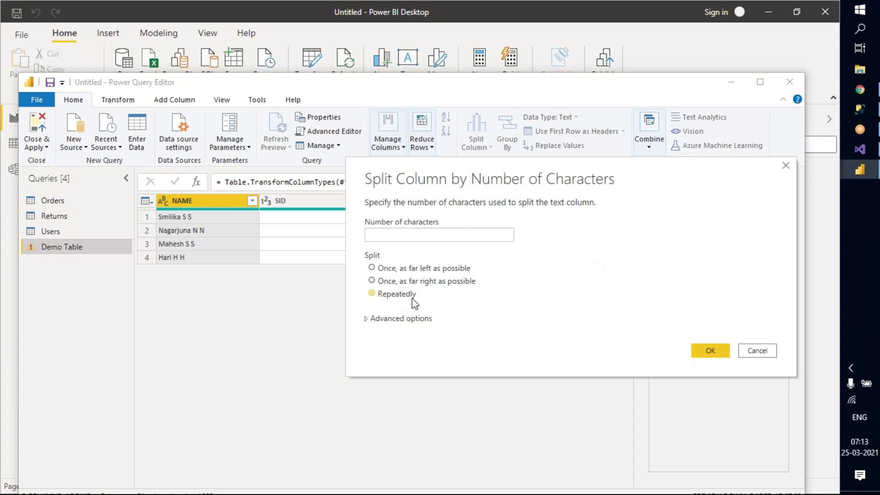
{"action": "left_click", "coordinate": [394, 234]}
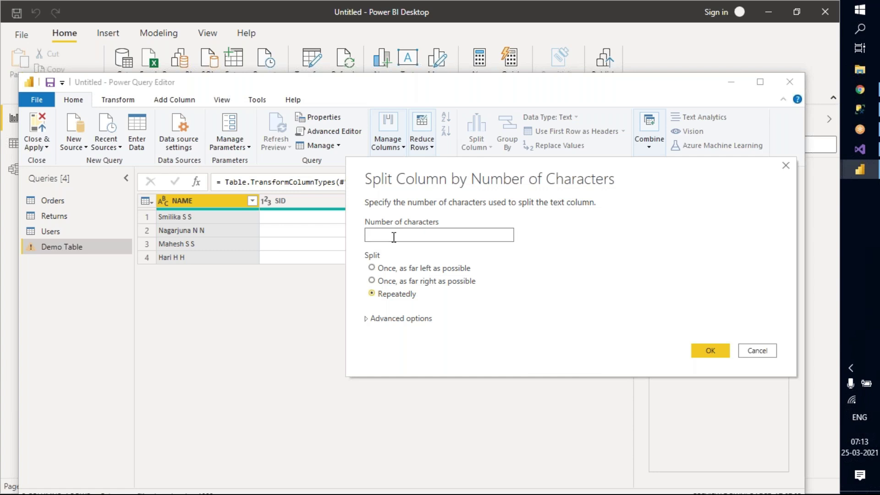
{"action": "left_click", "coordinate": [372, 269]}
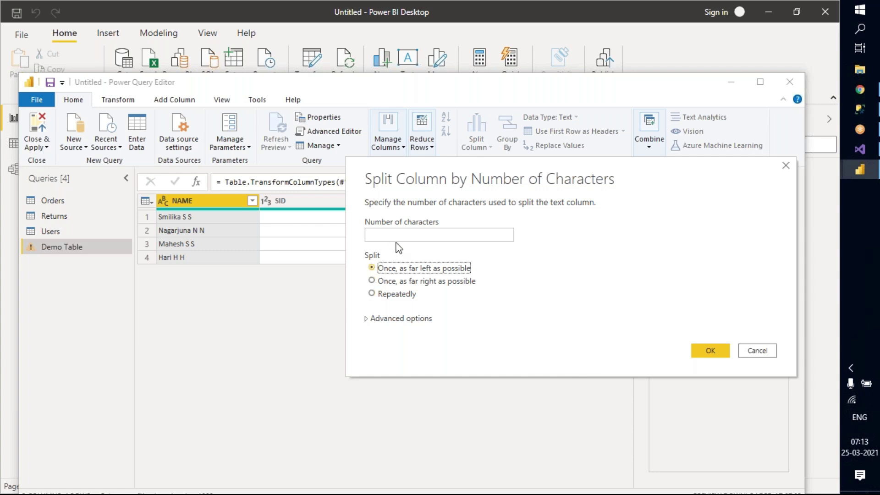
{"action": "left_click", "coordinate": [399, 233]}
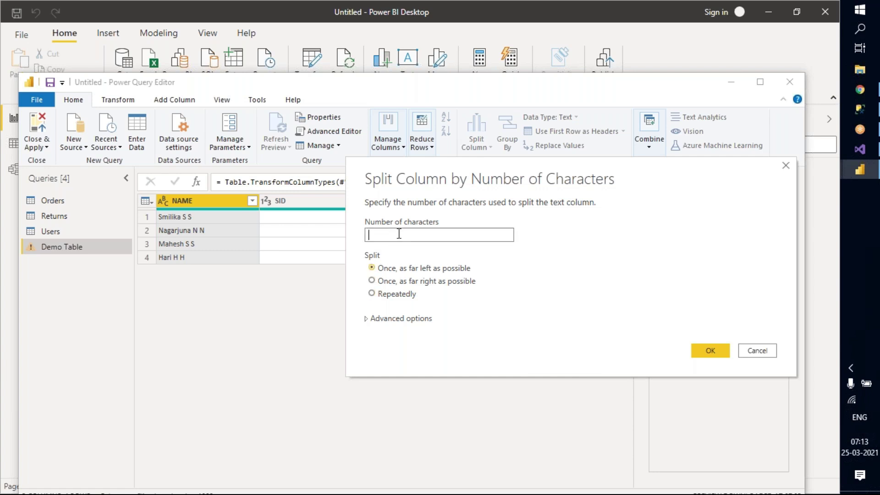
{"action": "type", "text": "6"}
{"action": "key", "text": "BackSpace"}
{"action": "type", "text": "7"}
{"action": "left_click", "coordinate": [712, 350]}
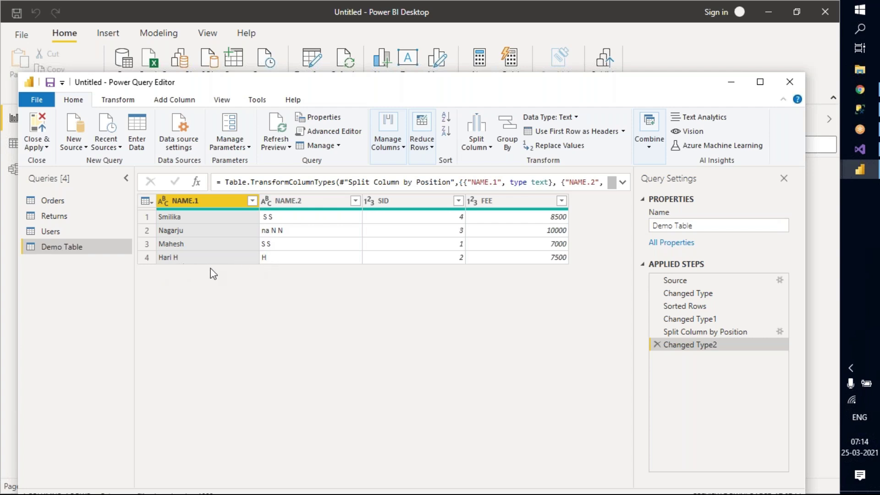
Remove the 7-character split with its type-change step, and split the NAME column repeatedly every 3 characters.
{"action": "left_click", "coordinate": [658, 344]}
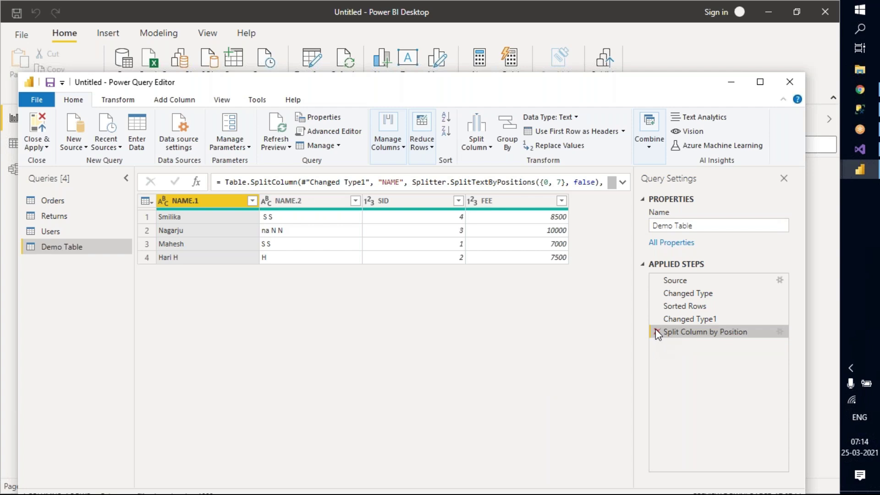
{"action": "left_click", "coordinate": [657, 332]}
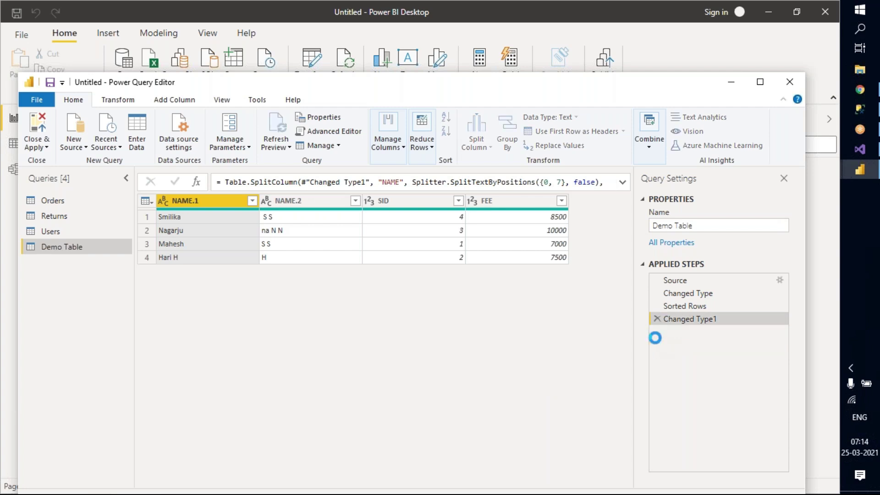
{"action": "left_click", "coordinate": [481, 149]}
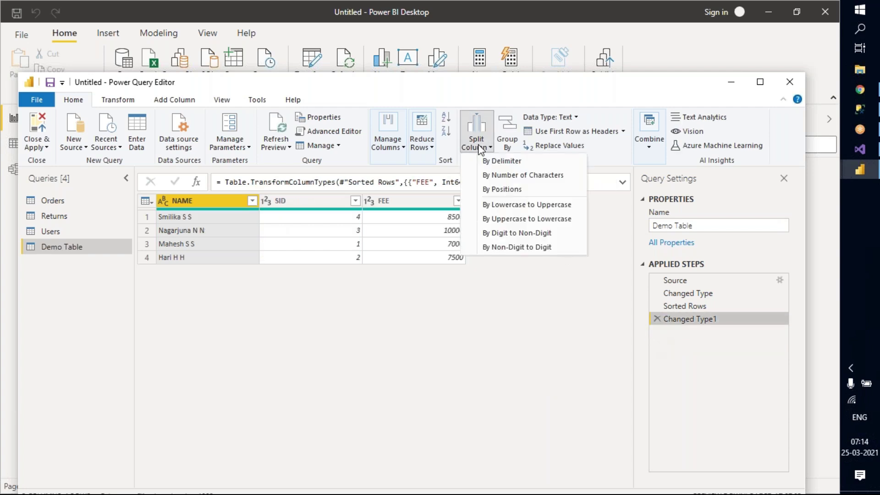
{"action": "left_click", "coordinate": [502, 174]}
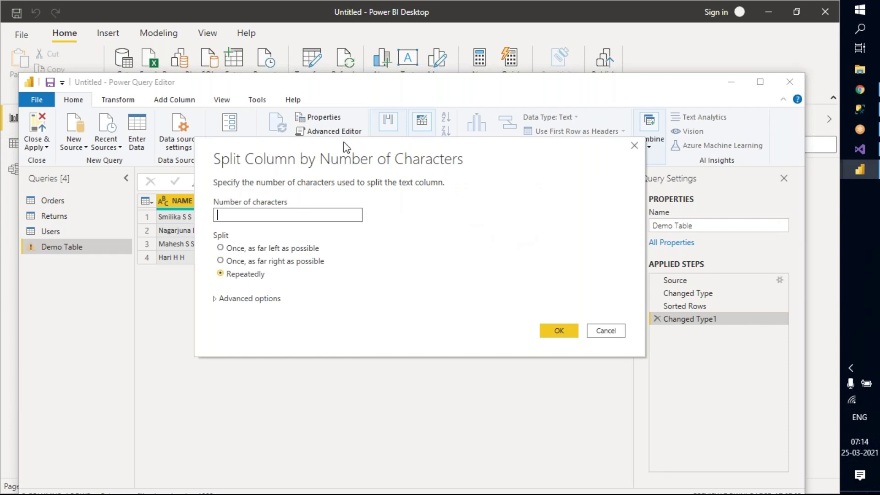
{"action": "left_click_drag", "start_coordinate": [347, 145], "coordinate": [436, 174]}
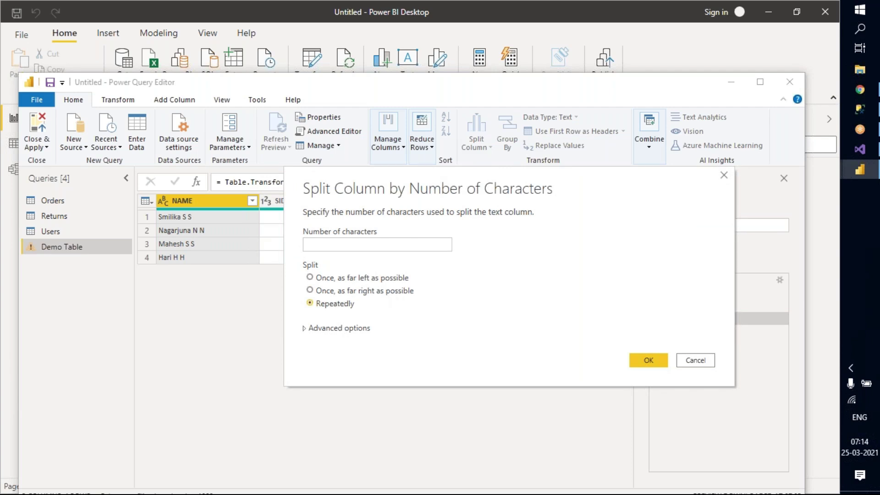
{"action": "type", "text": "4"}
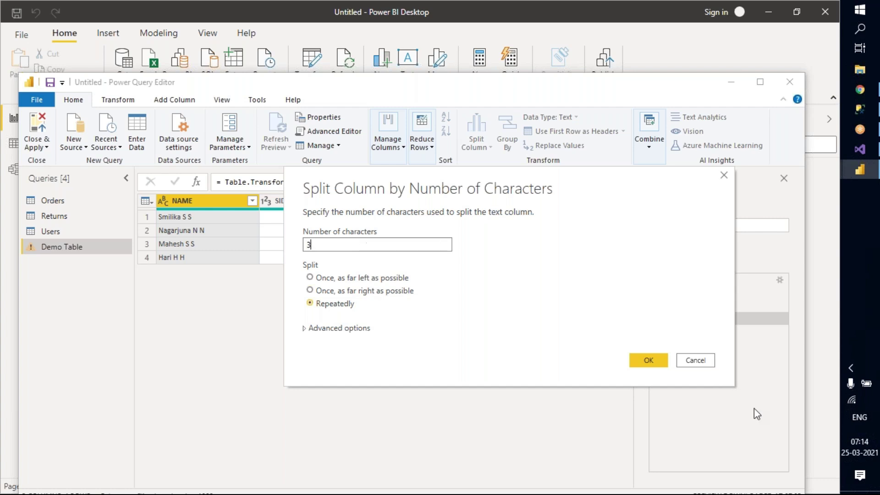
{"action": "left_click", "coordinate": [648, 360]}
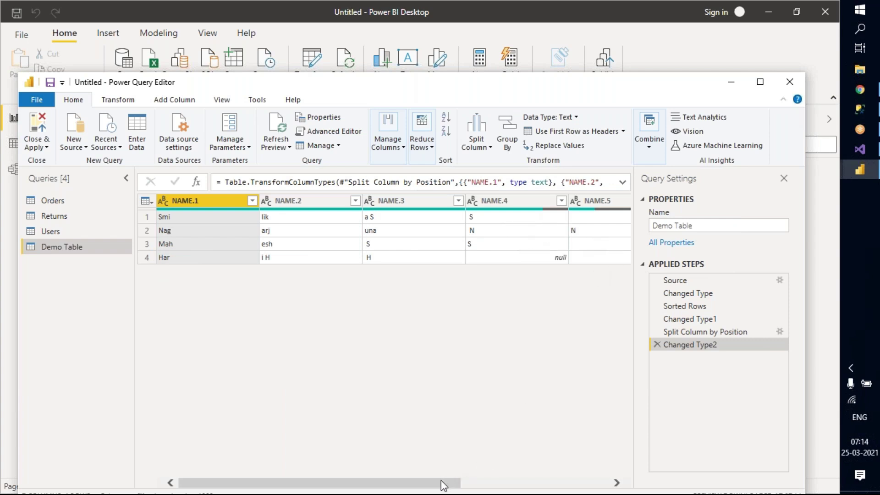
Look through all columns of the repeated split, and remove the Changed Type2 and Split Column by Position steps.
{"action": "left_click_drag", "start_coordinate": [442, 483], "coordinate": [608, 480]}
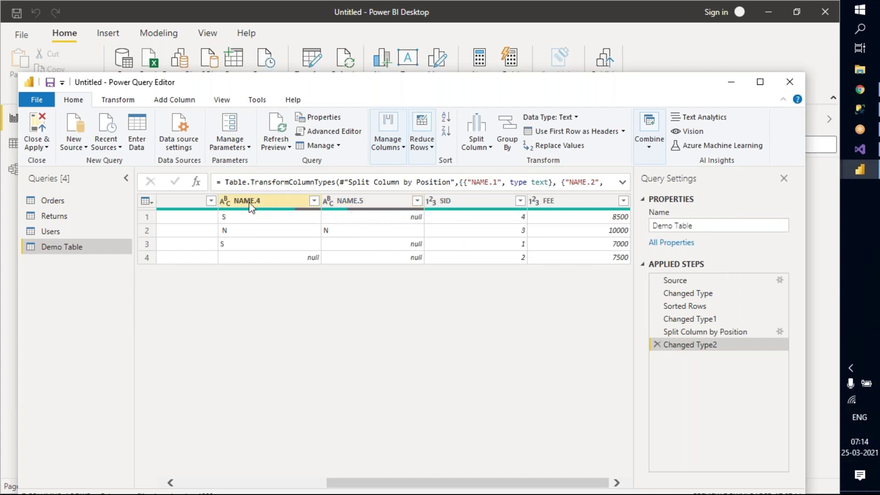
{"action": "left_click_drag", "start_coordinate": [406, 477], "coordinate": [191, 482]}
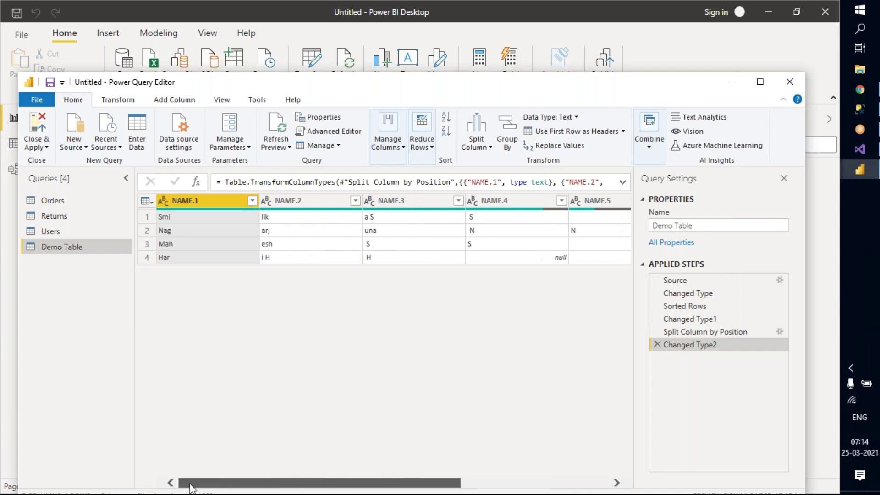
{"action": "left_click", "coordinate": [657, 345]}
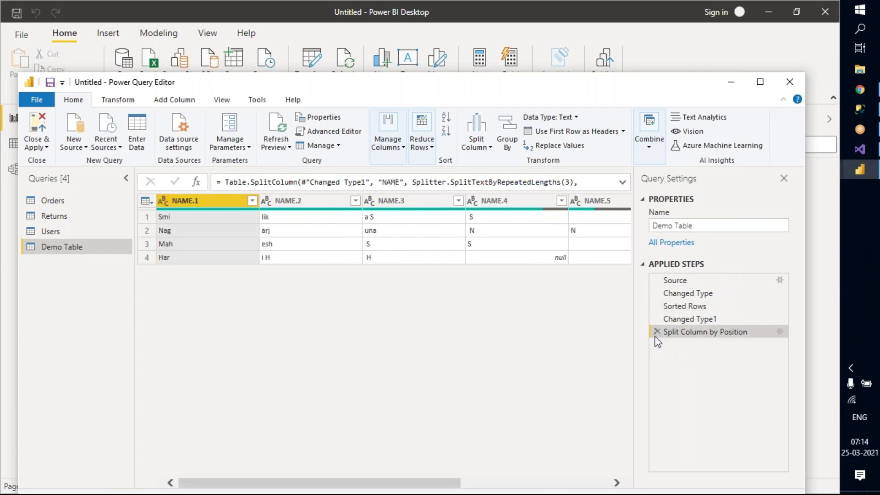
{"action": "left_click", "coordinate": [658, 331]}
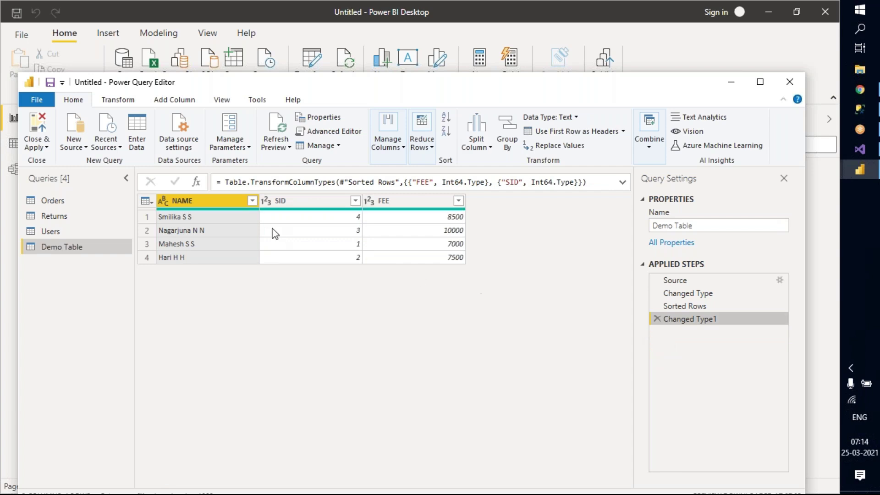
Split the NAME column into columns by positions at position 7, and remove the split with its type-change step.
{"action": "left_click", "coordinate": [480, 146]}
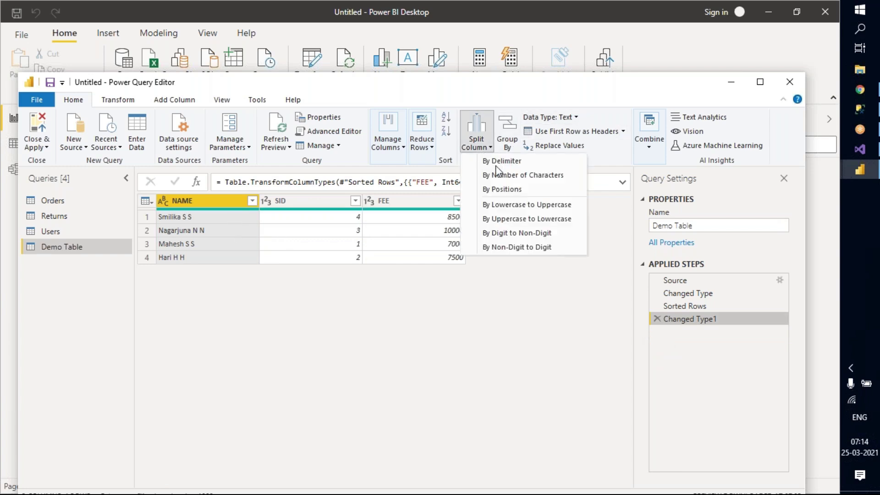
{"action": "left_click", "coordinate": [510, 190]}
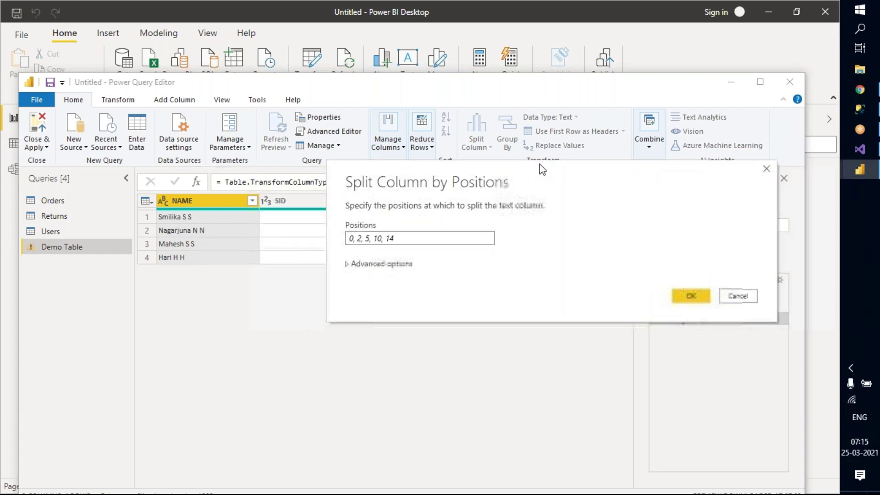
{"action": "left_click", "coordinate": [359, 239]}
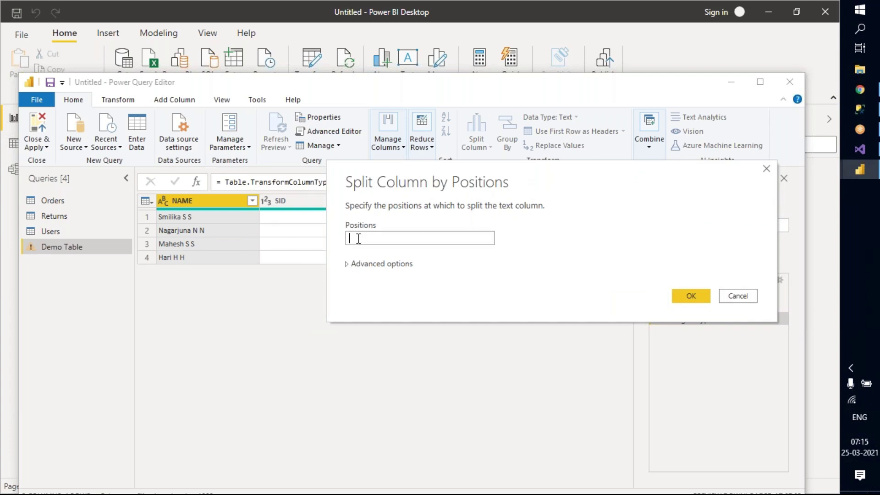
{"action": "left_click", "coordinate": [350, 267]}
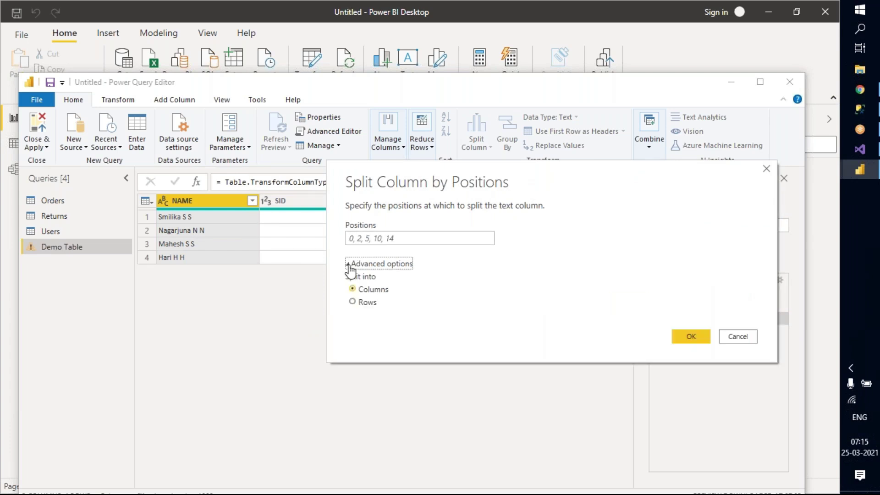
{"action": "left_click", "coordinate": [362, 238]}
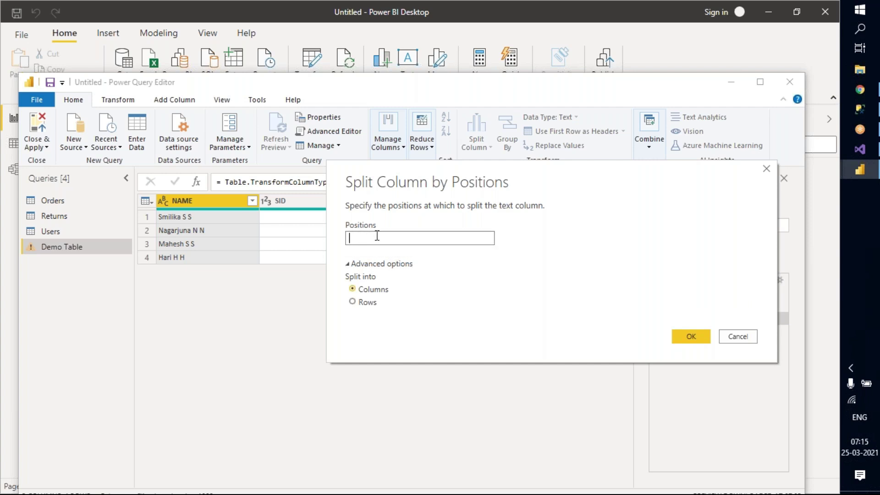
{"action": "type", "text": "7,"}
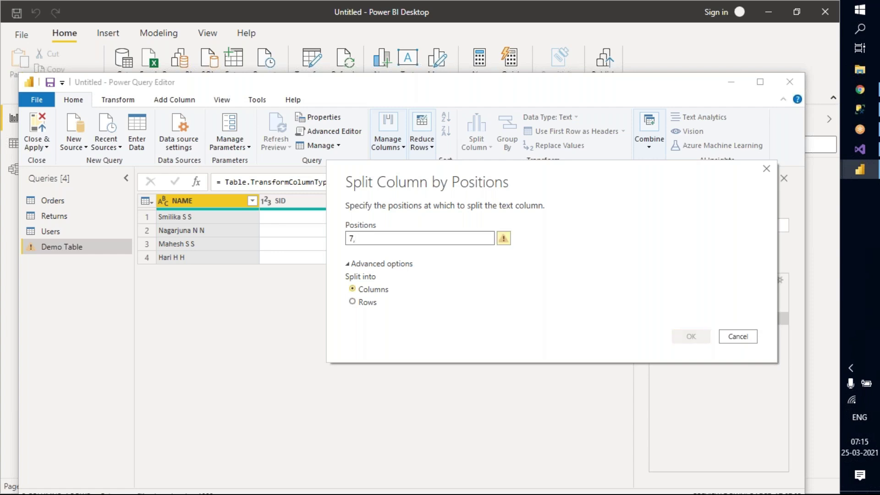
{"action": "key", "text": "BackSpace"}
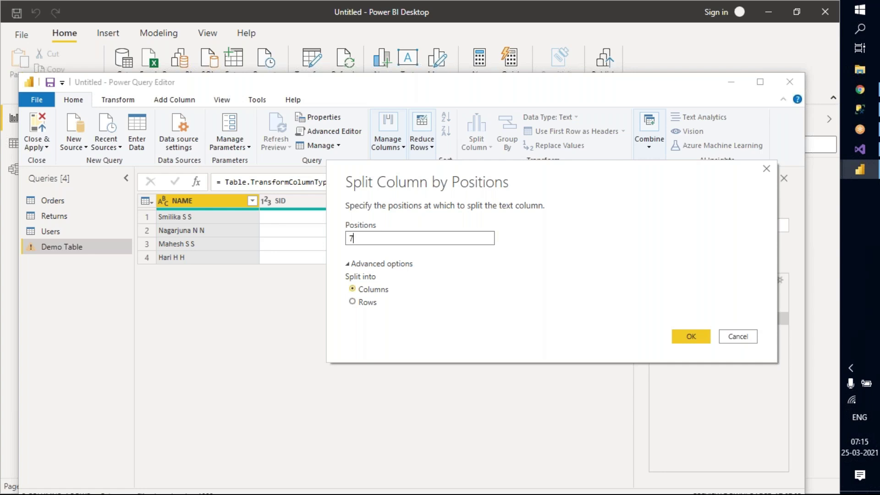
{"action": "type", "text": ","}
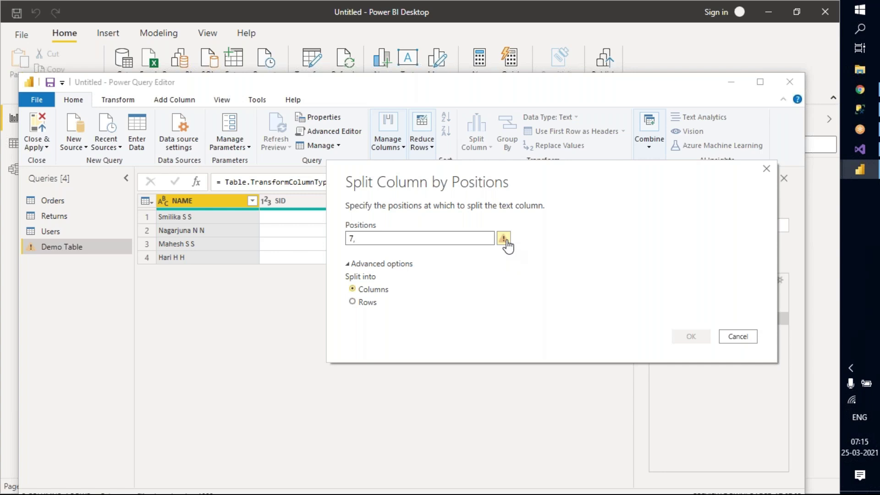
{"action": "mouse_move", "coordinate": [508, 246]}
{"action": "type", "text": "2,2"}
{"action": "key", "text": "BackSpace"}
{"action": "key", "text": "BackSpace"}
{"action": "key", "text": "BackSpace"}
{"action": "key", "text": "BackSpace"}
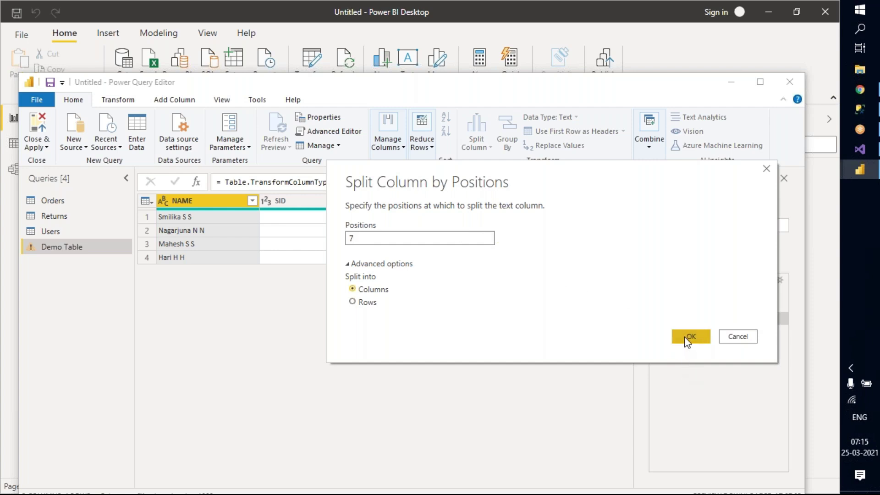
{"action": "left_click", "coordinate": [687, 338]}
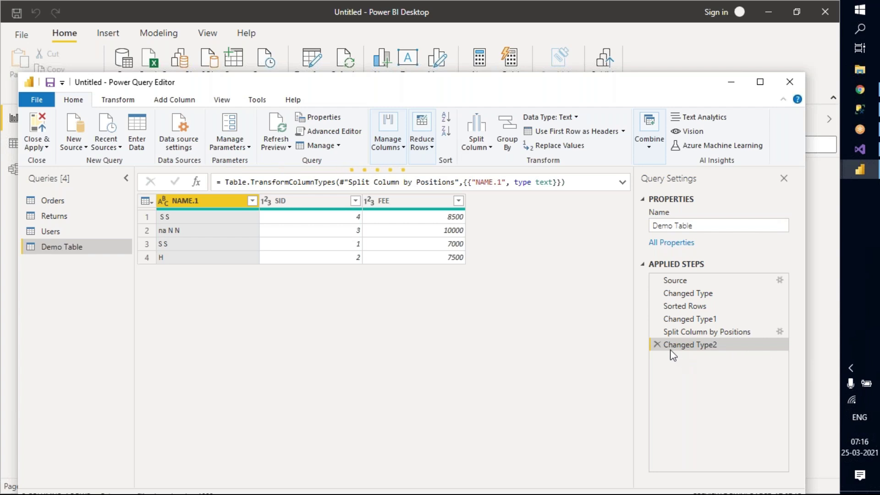
{"action": "left_click", "coordinate": [657, 344]}
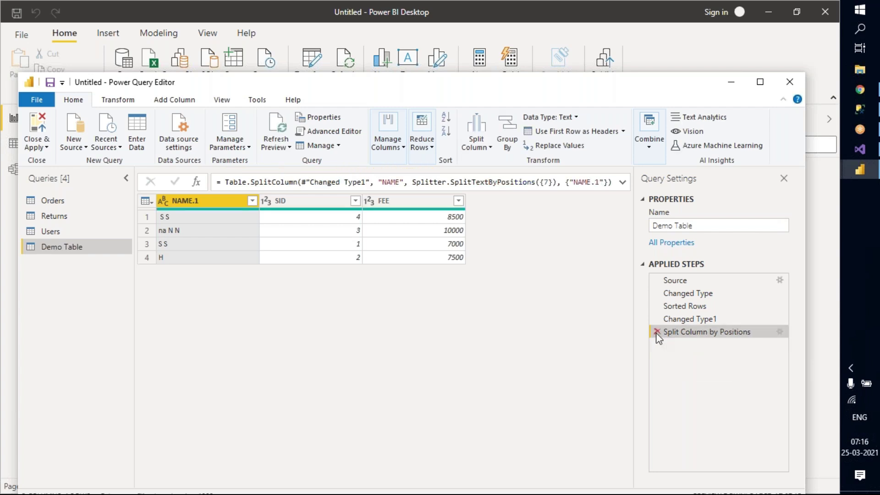
{"action": "left_click", "coordinate": [657, 331]}
Split the NAME column by lowercase to uppercase, select the second resulting column, and remove the split step.
{"action": "left_click", "coordinate": [478, 137]}
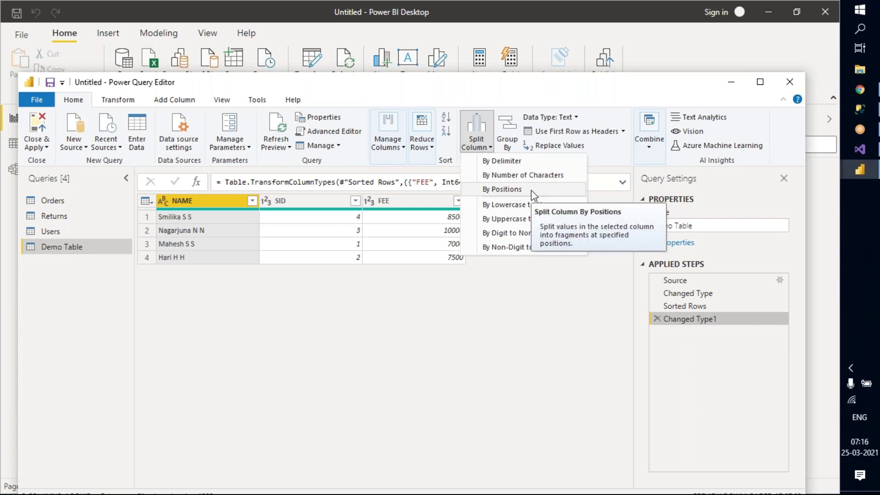
{"action": "left_click", "coordinate": [492, 210]}
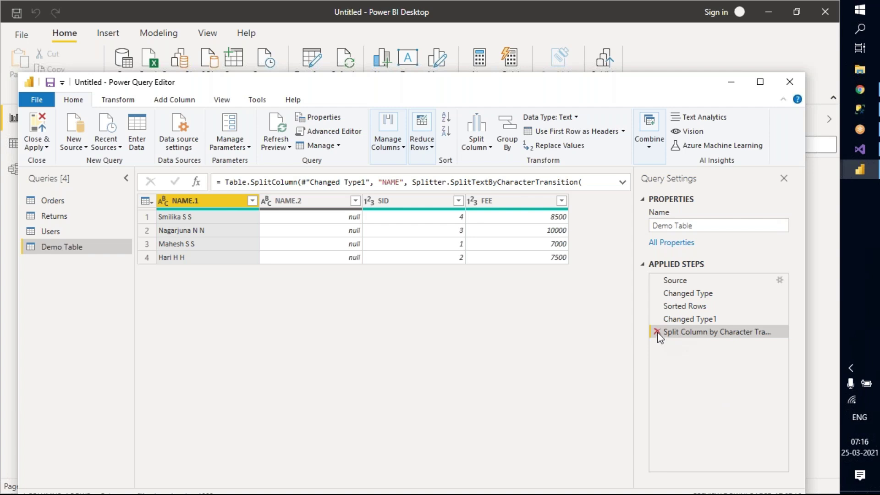
{"action": "left_click", "coordinate": [312, 204]}
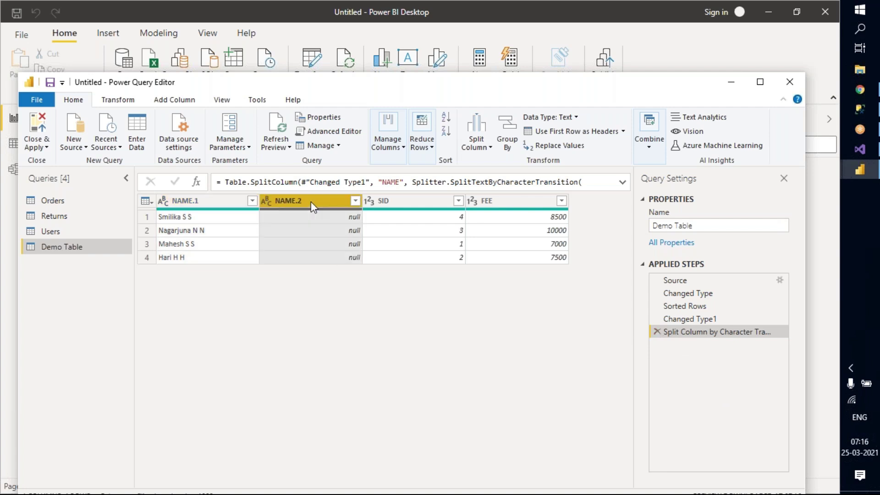
{"action": "left_click", "coordinate": [657, 331]}
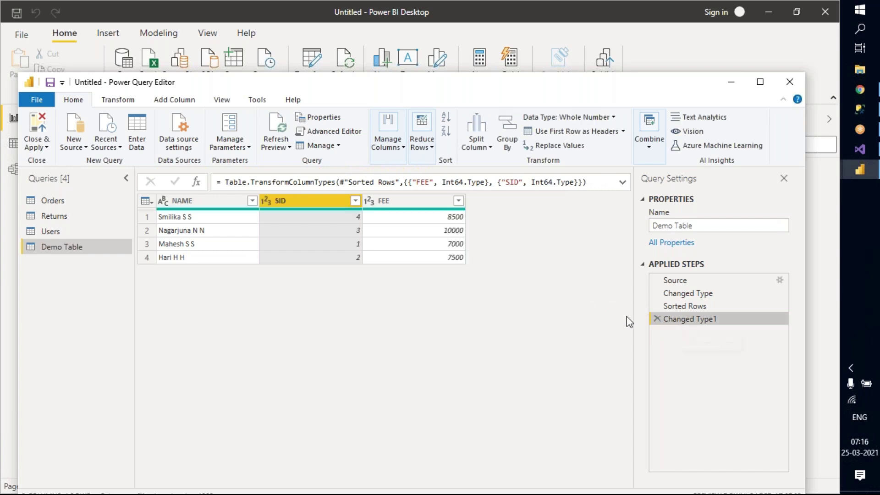
Apply the lowercase-to-uppercase split to the SID column, and remove the resulting split step.
{"action": "left_click", "coordinate": [477, 146]}
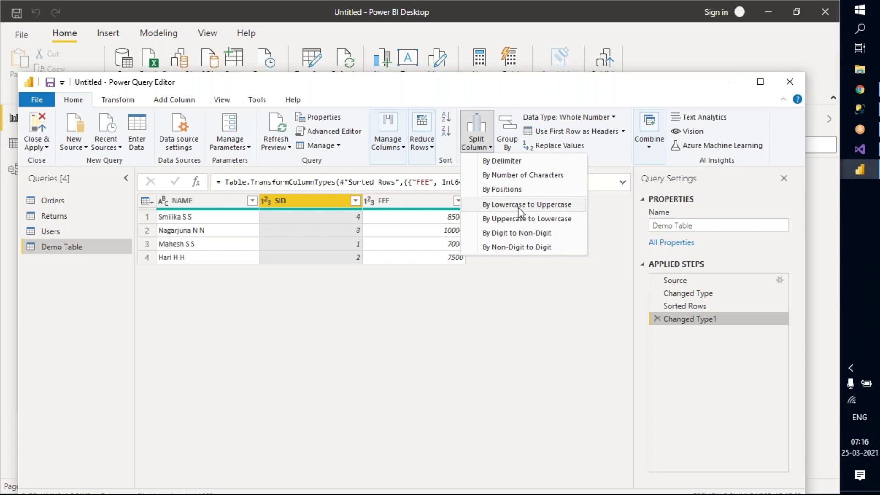
{"action": "left_click", "coordinate": [488, 323]}
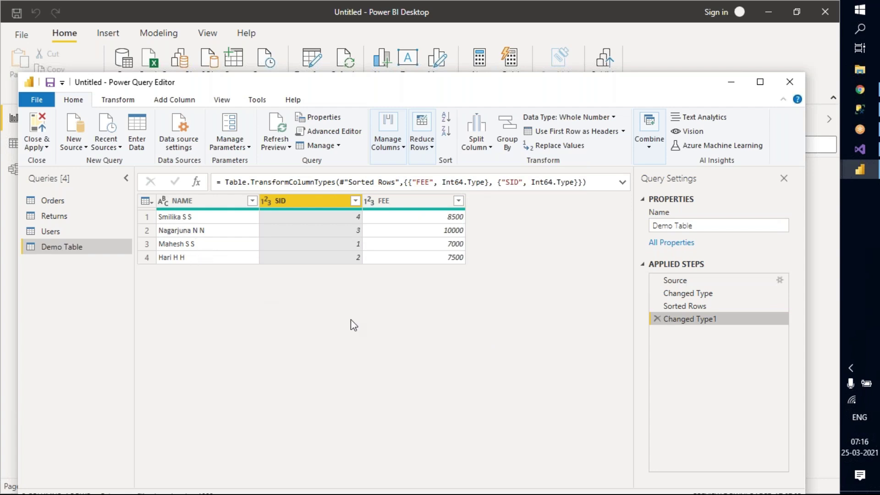
{"action": "left_click", "coordinate": [489, 147]}
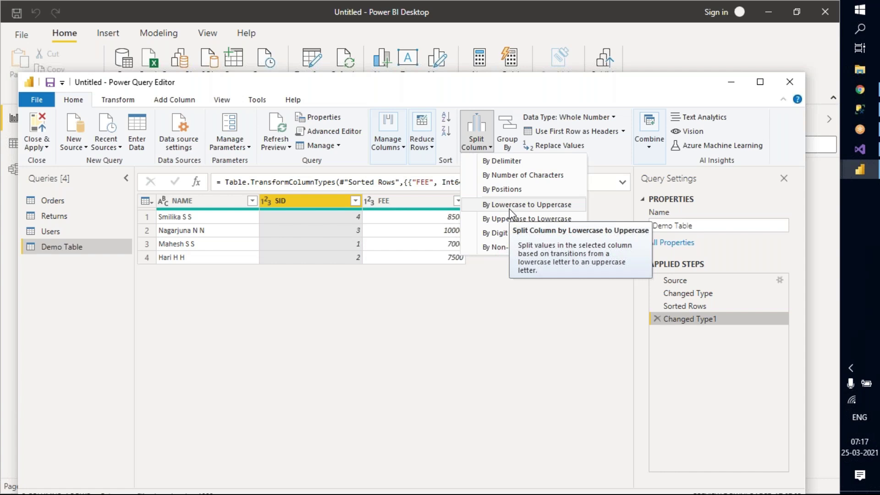
{"action": "left_click", "coordinate": [204, 202]}
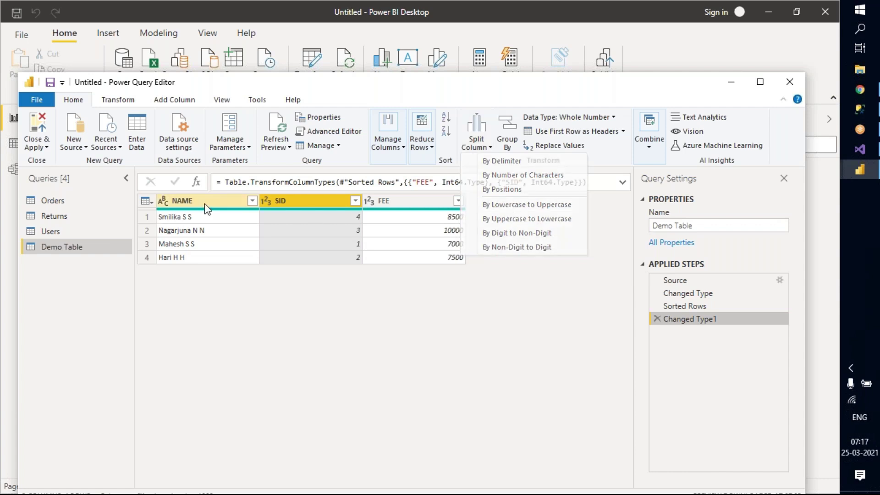
{"action": "left_click", "coordinate": [492, 149]}
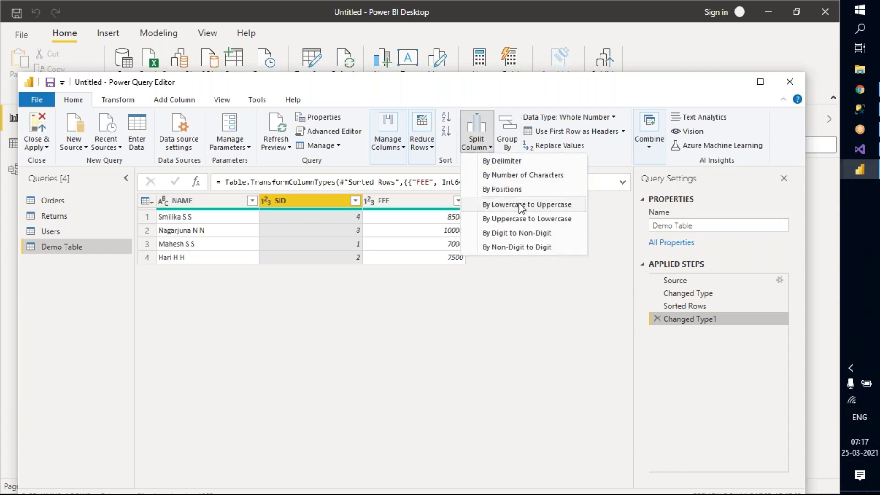
{"action": "left_click", "coordinate": [521, 206]}
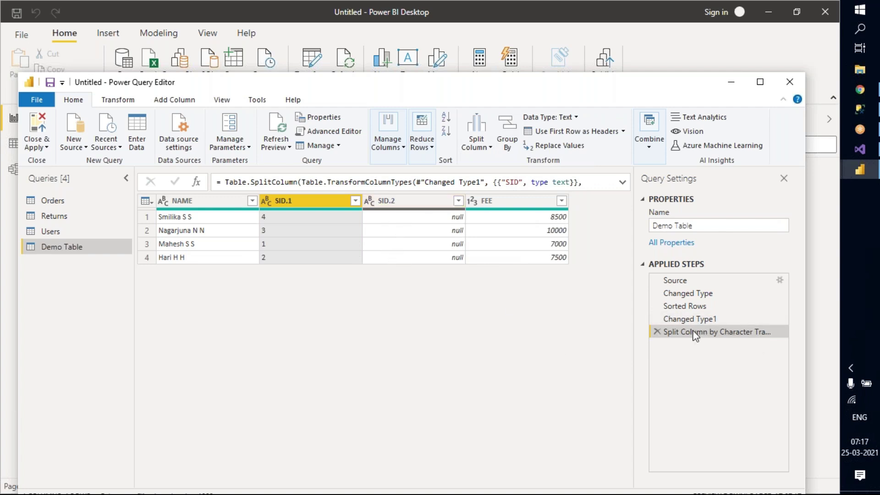
{"action": "left_click", "coordinate": [657, 332]}
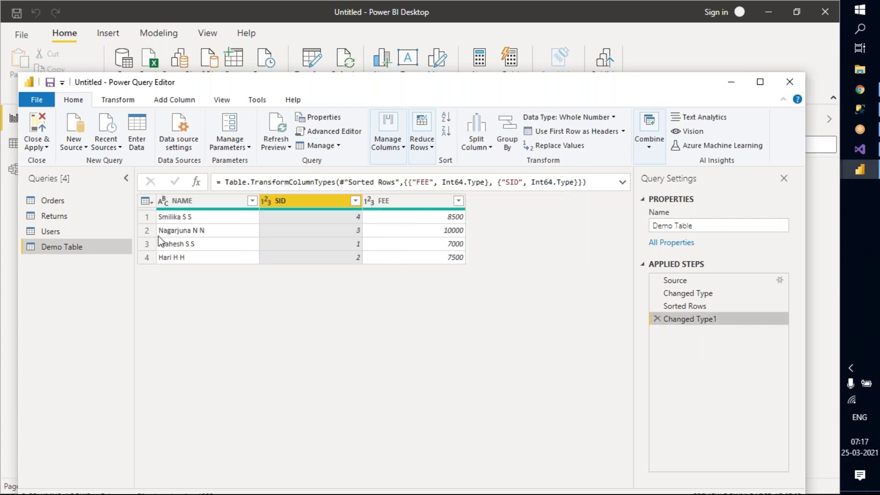
Apply the lowercase-to-uppercase split to the NAME column once more, and remove the split step.
{"action": "left_click", "coordinate": [183, 202]}
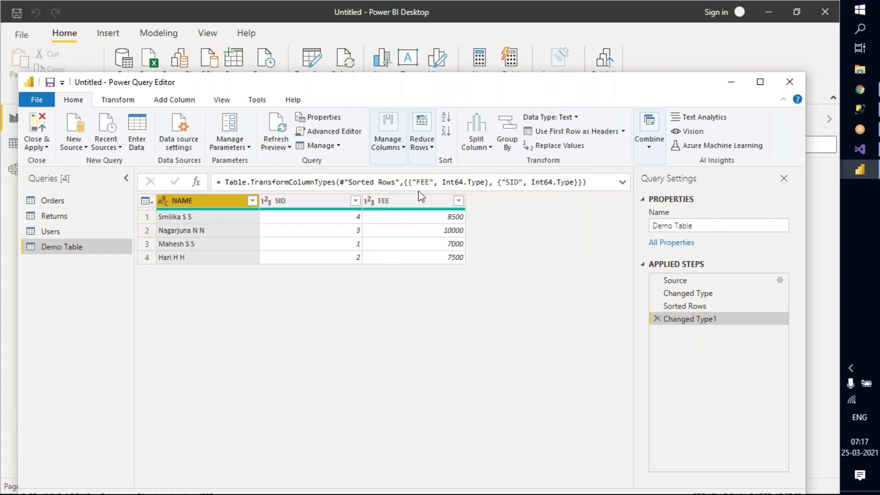
{"action": "left_click", "coordinate": [477, 146]}
{"action": "left_click", "coordinate": [522, 214]}
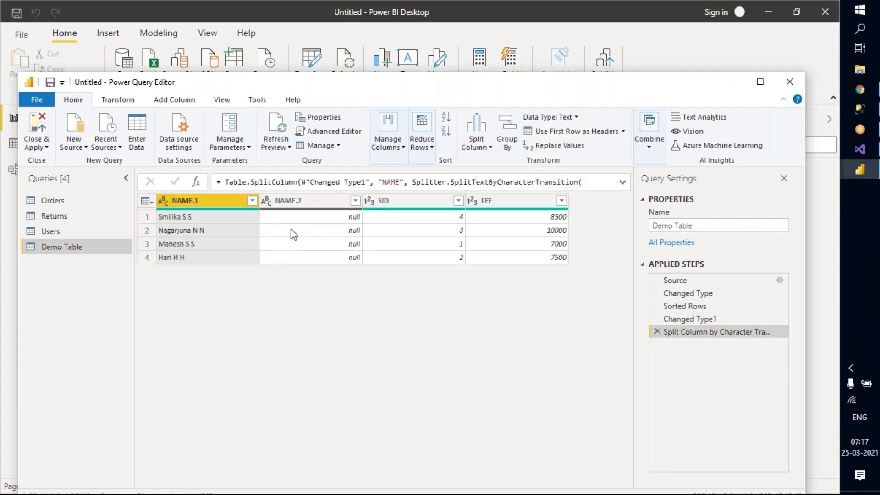
{"action": "left_click", "coordinate": [653, 331]}
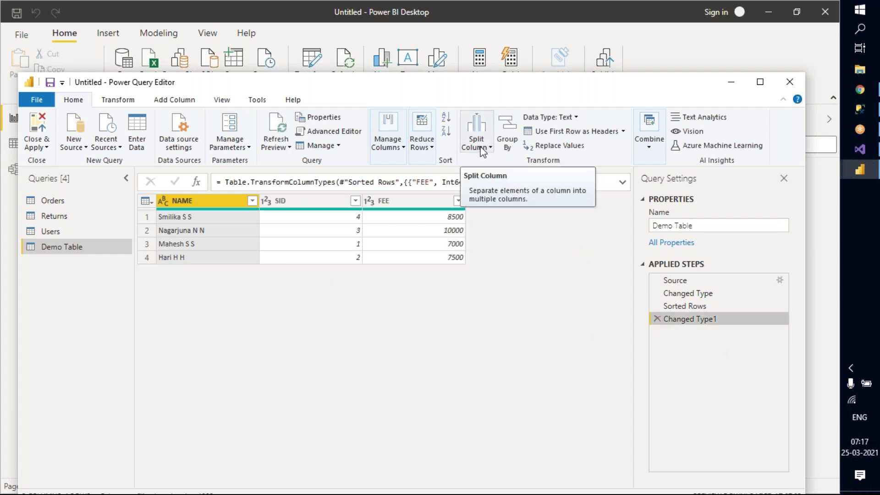
{"action": "left_click", "coordinate": [481, 152]}
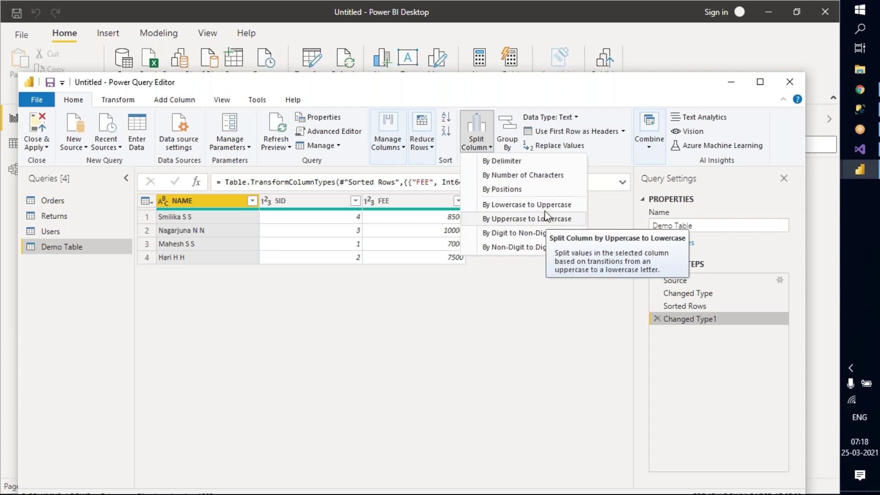
{"action": "left_click", "coordinate": [524, 320]}
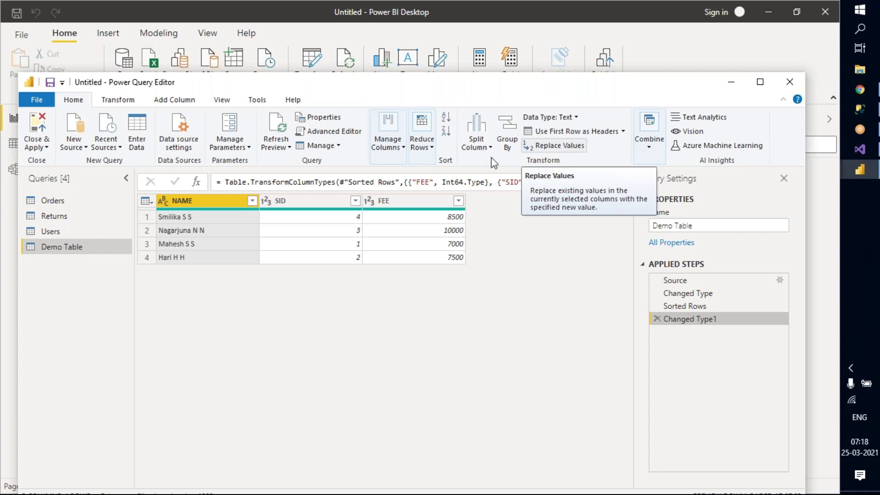
Replace the value 7500 with 7000 in the FEE column, and remove the replacement step.
{"action": "left_click", "coordinate": [392, 202]}
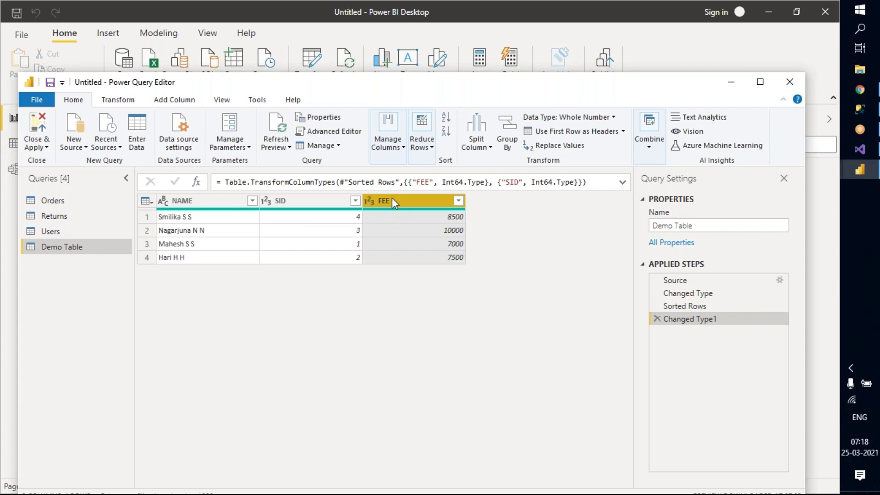
{"action": "left_click", "coordinate": [565, 149]}
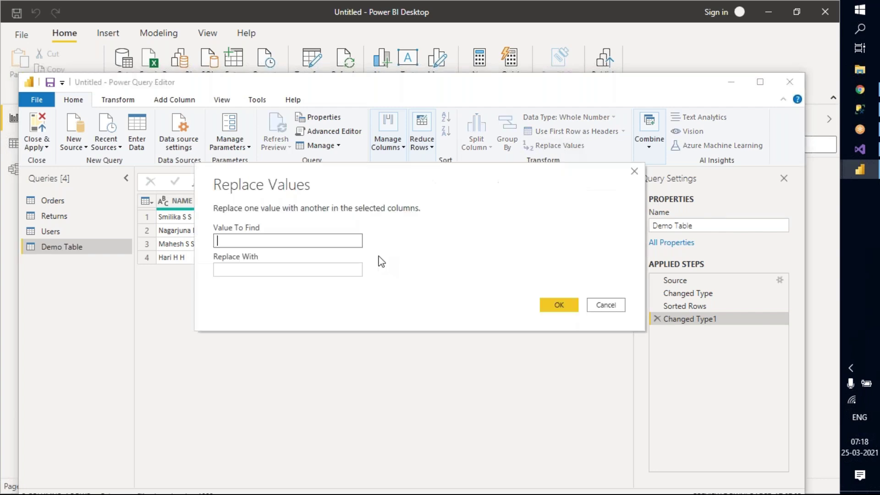
{"action": "left_click_drag", "start_coordinate": [370, 176], "coordinate": [408, 66]}
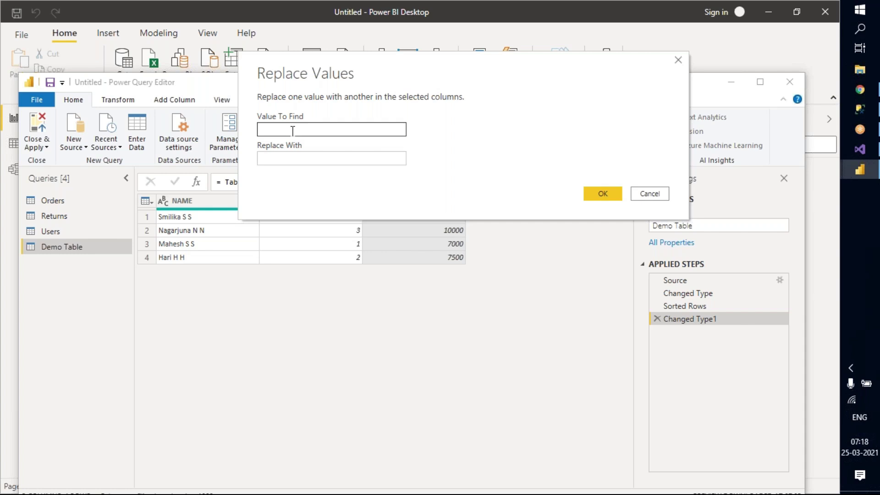
{"action": "left_click", "coordinate": [292, 131]}
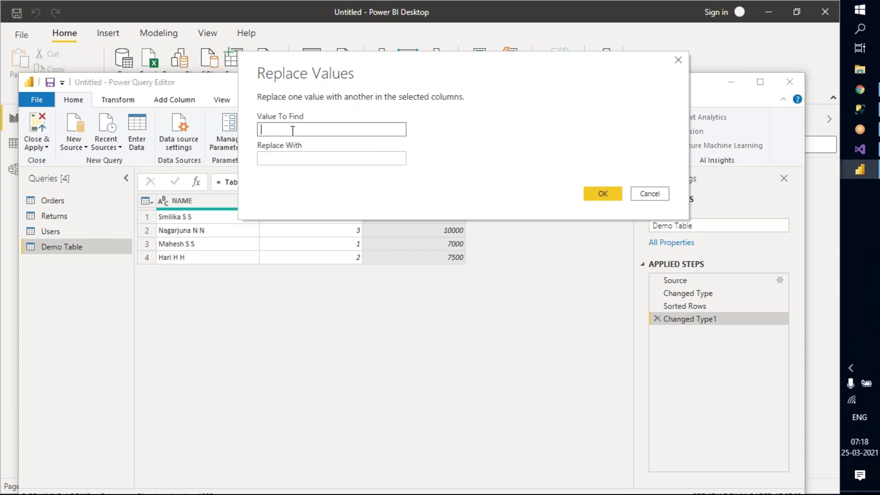
{"action": "type", "text": "7500"}
{"action": "key", "text": "Tab"}
{"action": "type", "text": "7"}
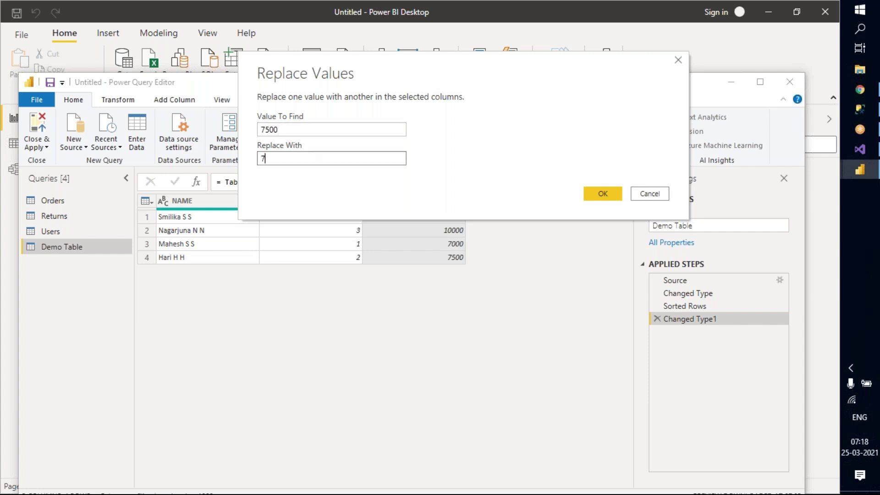
{"action": "type", "text": "000"}
{"action": "left_click", "coordinate": [603, 193]}
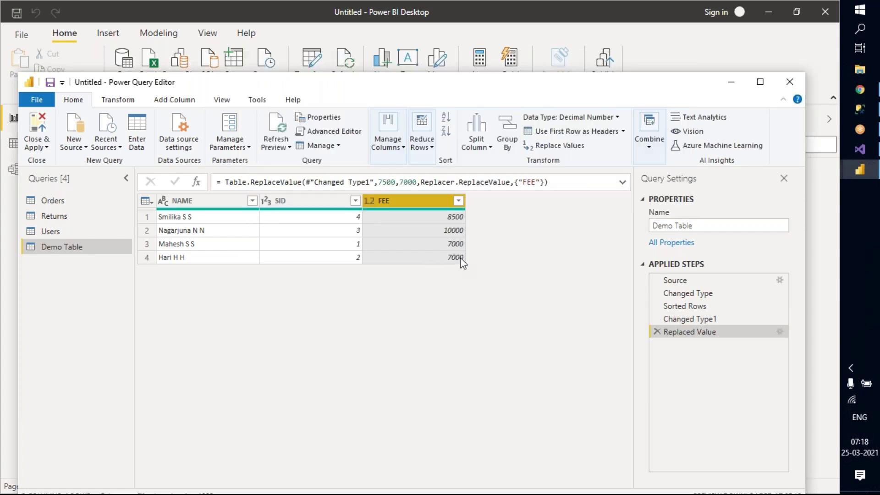
{"action": "left_click", "coordinate": [658, 332]}
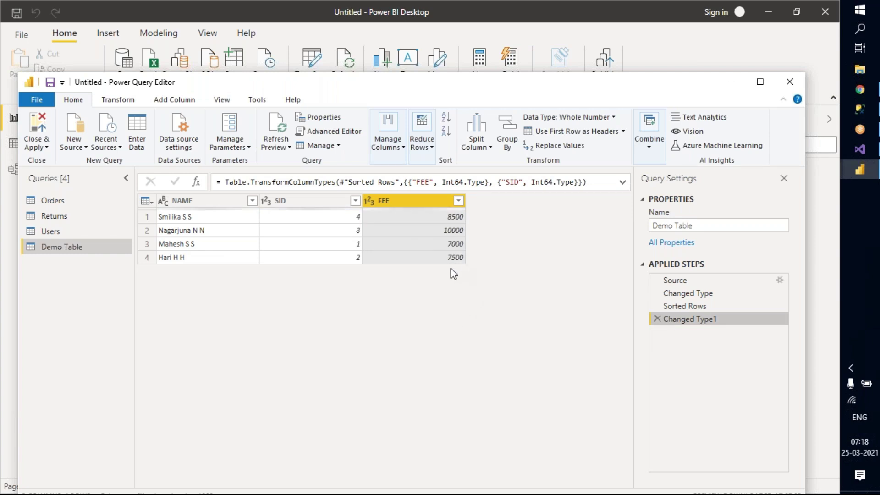
Open the Orders query.
{"action": "left_click", "coordinate": [97, 207]}
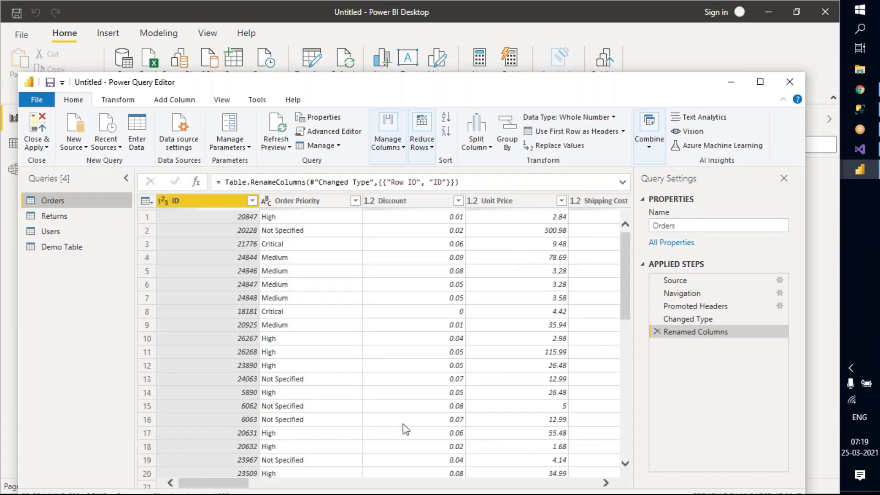
Examine the complete list of distinct values in the Country column's filter, leaving the filter unapplied.
{"action": "mouse_move", "coordinate": [240, 483]}
{"action": "left_mouse_down"}
{"action": "mouse_move", "coordinate": [272, 486]}
{"action": "mouse_move", "coordinate": [240, 486]}
{"action": "left_mouse_up"}
{"action": "scroll", "coordinate": [337, 236], "scroll_direction": "down", "scroll_amount": 10}
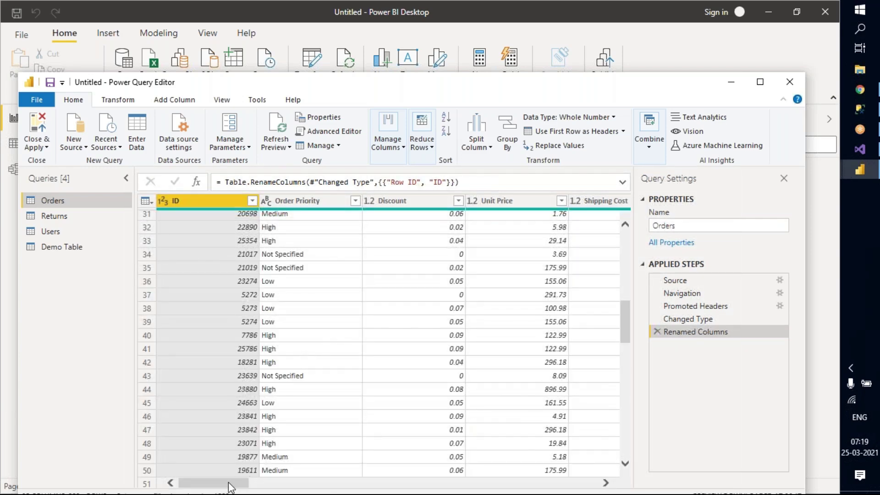
{"action": "left_click_drag", "start_coordinate": [234, 484], "coordinate": [622, 487]}
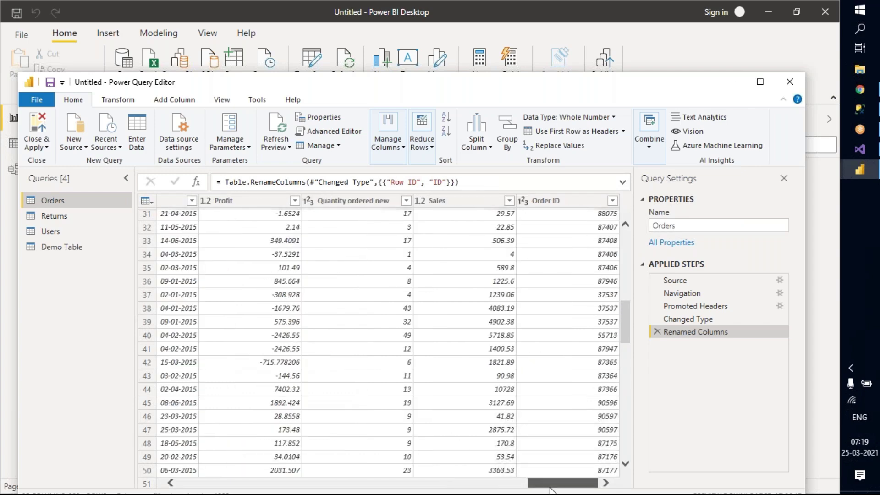
{"action": "left_click_drag", "start_coordinate": [550, 490], "coordinate": [463, 490]}
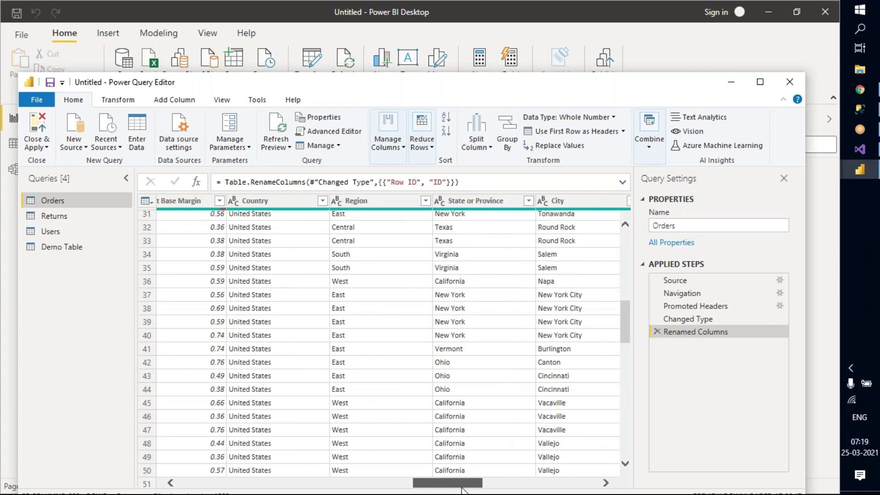
{"action": "left_click_drag", "start_coordinate": [463, 489], "coordinate": [455, 490]}
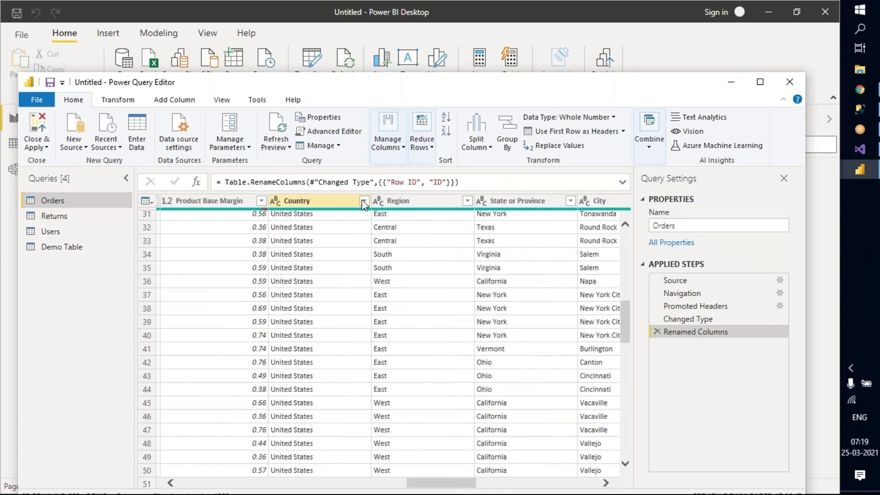
{"action": "left_click", "coordinate": [364, 201]}
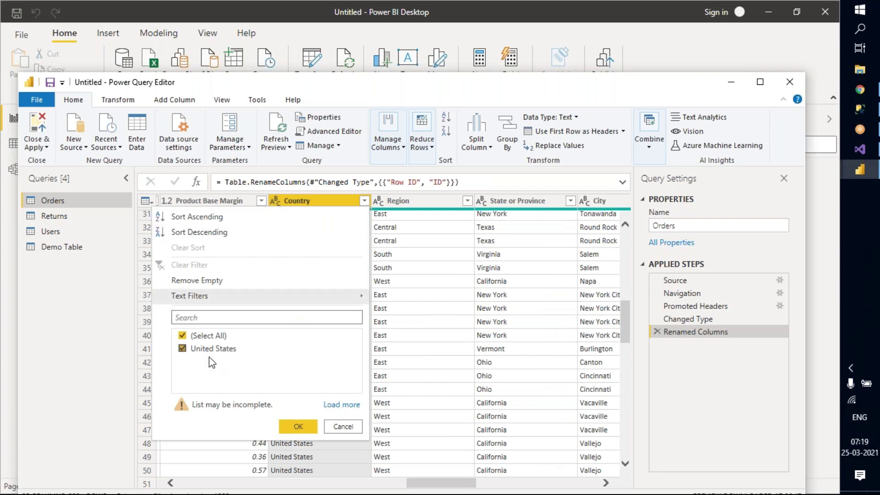
{"action": "left_click", "coordinate": [339, 402]}
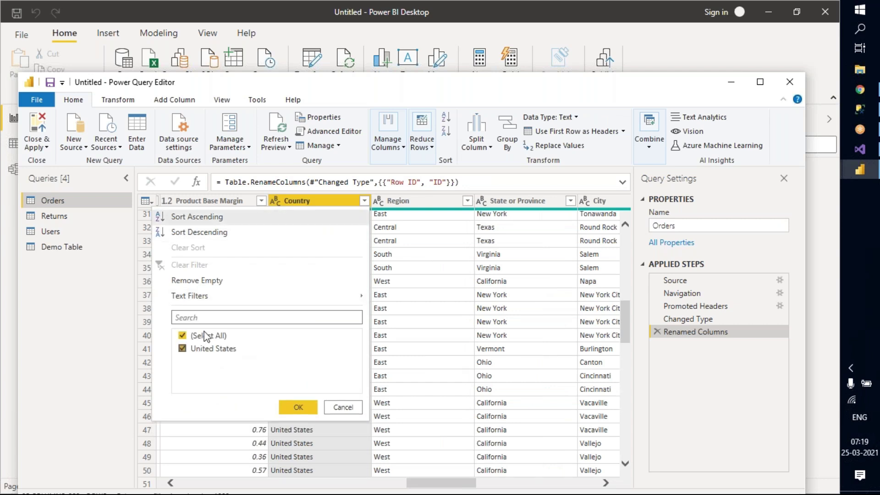
{"action": "left_click", "coordinate": [342, 407]}
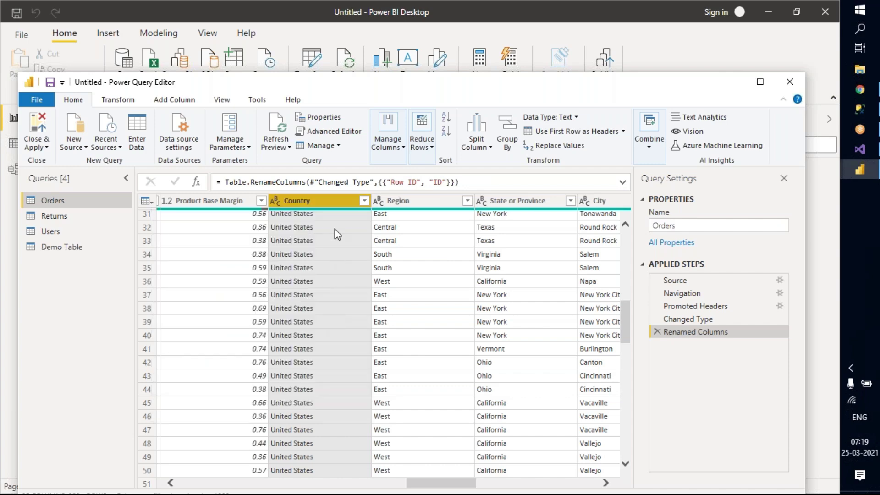
Replace the value United States with US in the Country column.
{"action": "left_click", "coordinate": [563, 146]}
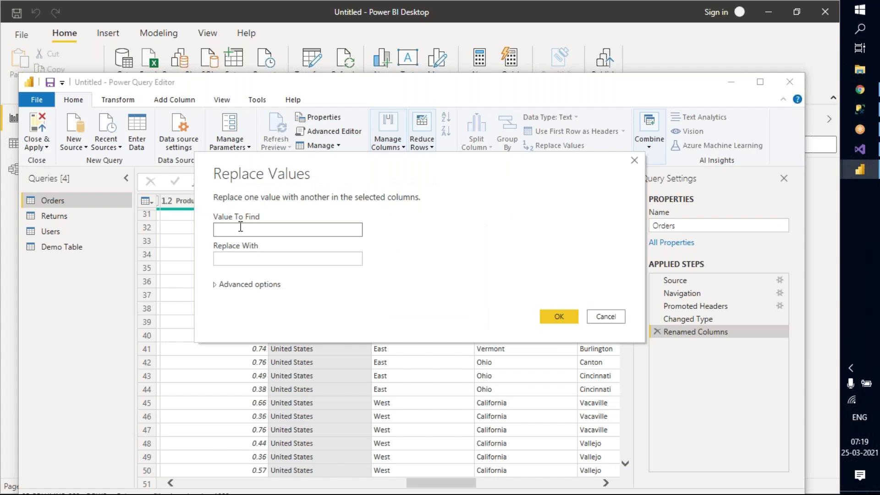
{"action": "type", "text": "Una"}
{"action": "type", "text": "ted"}
{"action": "type", "text": " Sta"}
{"action": "type", "text": "tes"}
{"action": "left_click", "coordinate": [224, 260]}
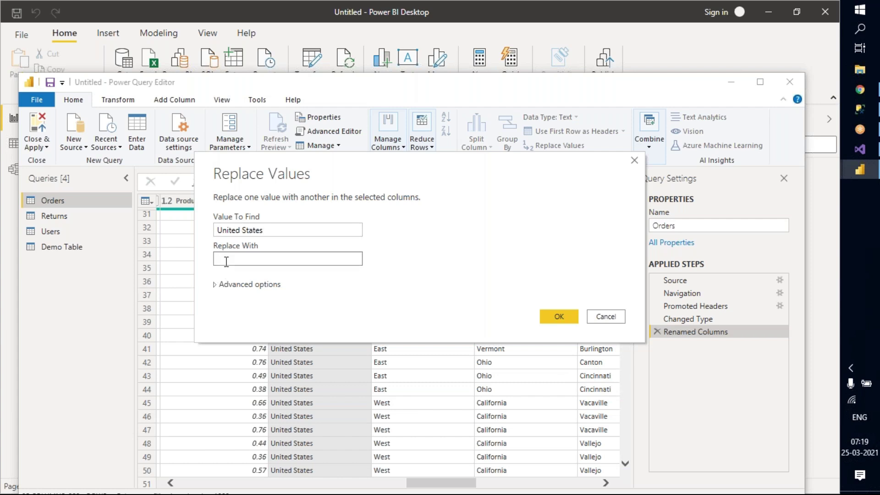
{"action": "type", "text": "US"}
{"action": "left_click", "coordinate": [559, 316]}
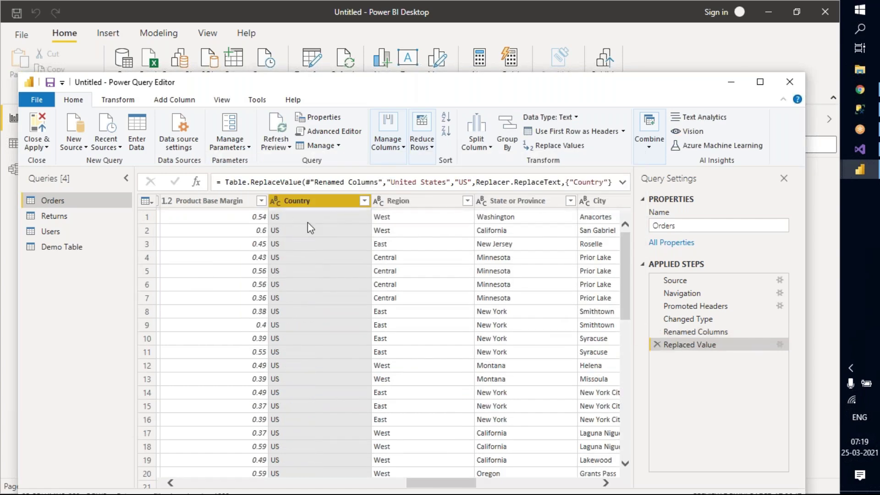
Check the replaced values down the Country column, and remove the replacement step.
{"action": "scroll", "coordinate": [322, 315], "scroll_direction": "down", "scroll_amount": 10}
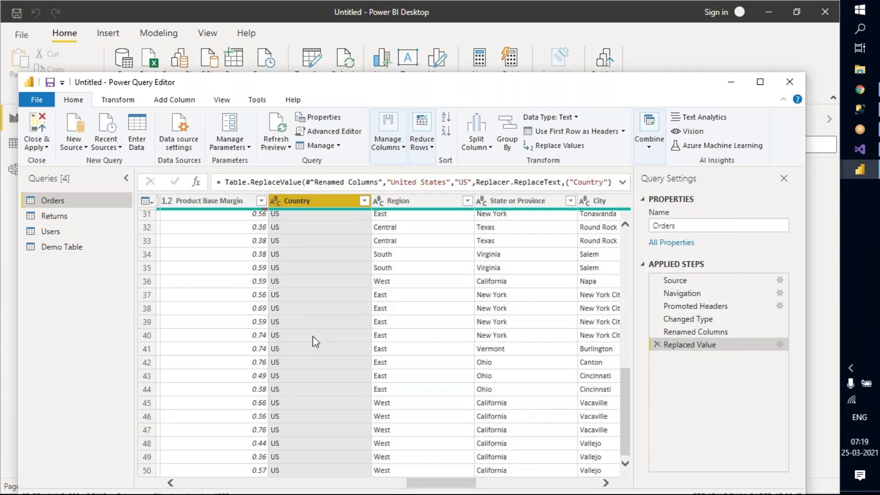
{"action": "scroll", "coordinate": [313, 337], "scroll_direction": "down", "scroll_amount": 5}
{"action": "scroll", "coordinate": [318, 359], "scroll_direction": "up", "scroll_amount": 10}
{"action": "scroll", "coordinate": [324, 346], "scroll_direction": "up", "scroll_amount": 3}
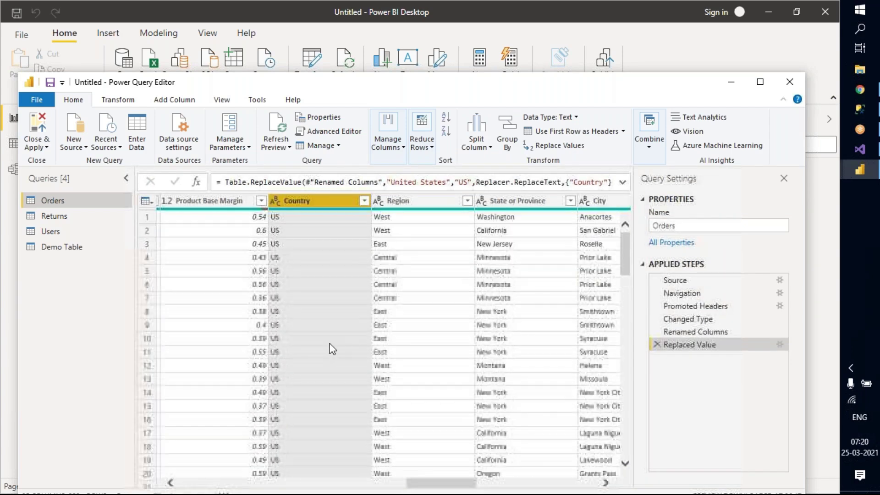
{"action": "left_click", "coordinate": [657, 340]}
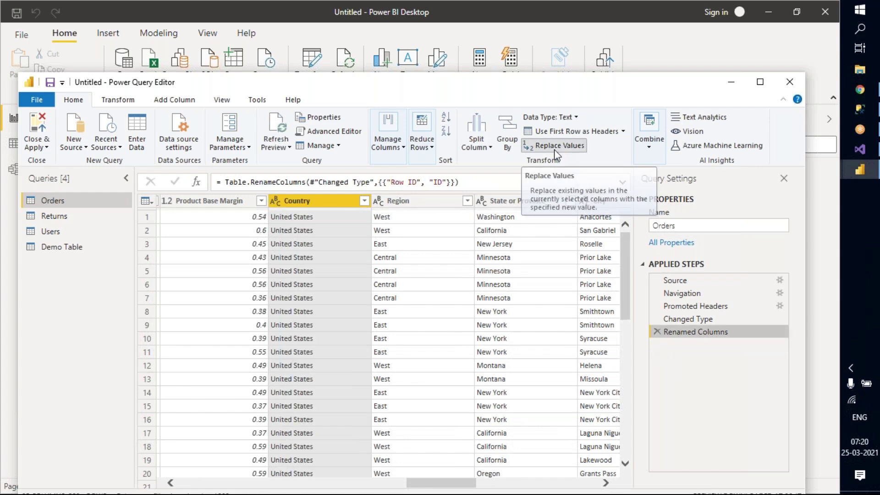
Examine the advanced options for replacing values in the Country column, and close the dialog without a replacement.
{"action": "left_click", "coordinate": [555, 150]}
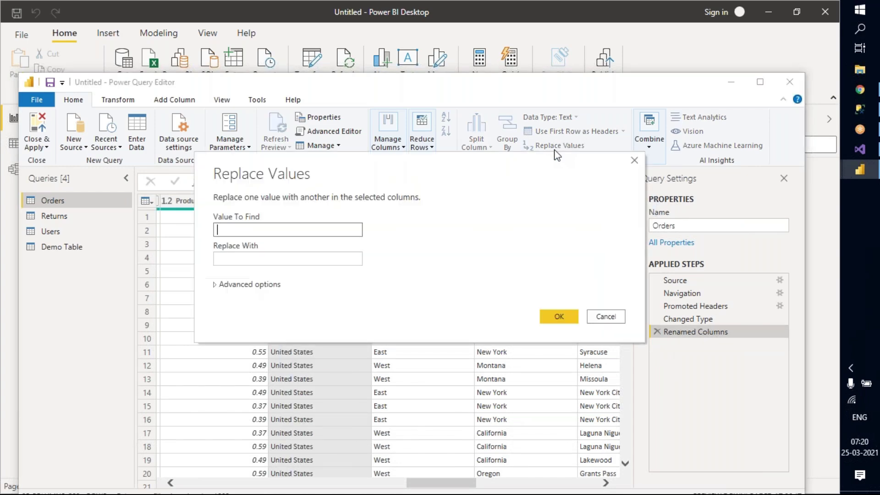
{"action": "left_click", "coordinate": [236, 285]}
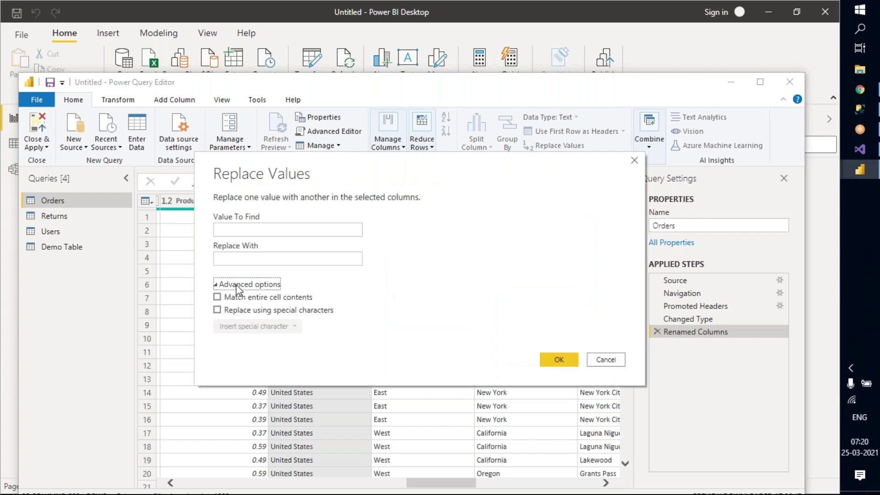
{"action": "left_click", "coordinate": [232, 285]}
{"action": "left_click", "coordinate": [239, 285]}
{"action": "left_click", "coordinate": [247, 284]}
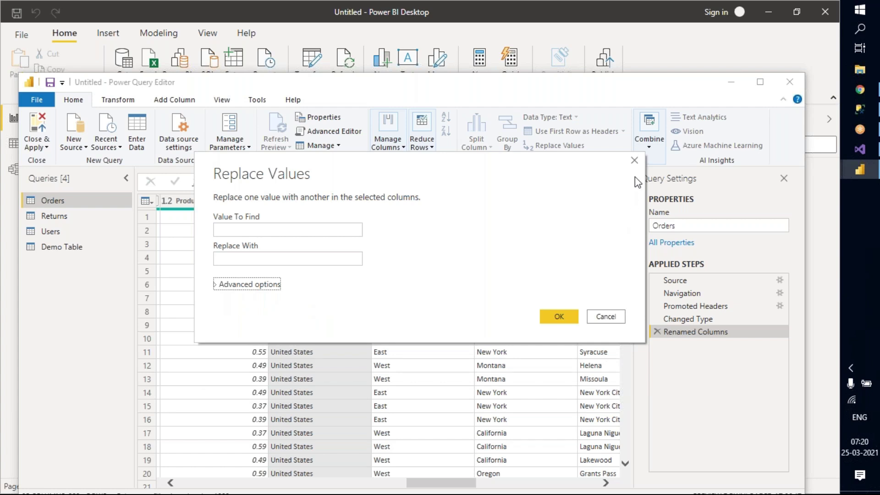
{"action": "left_click", "coordinate": [635, 163]}
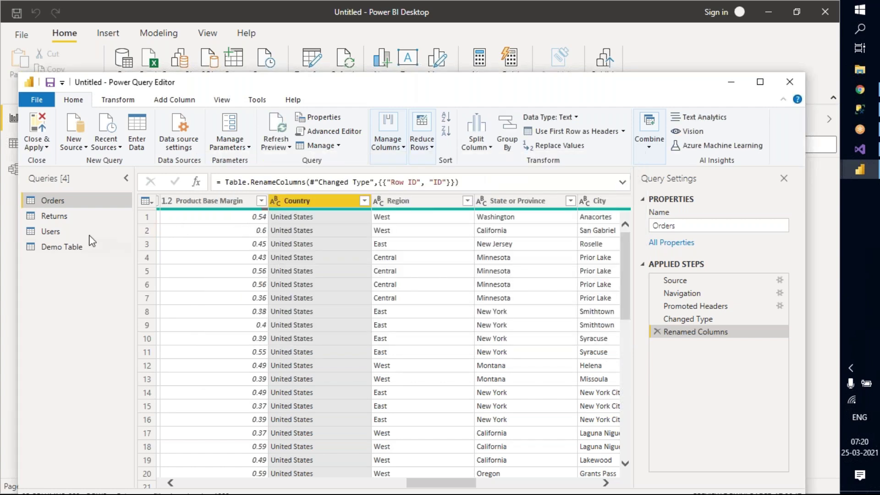
Open the Demo Table query and look at the replace values and replace errors commands available for the NAME column.
{"action": "left_click", "coordinate": [66, 234]}
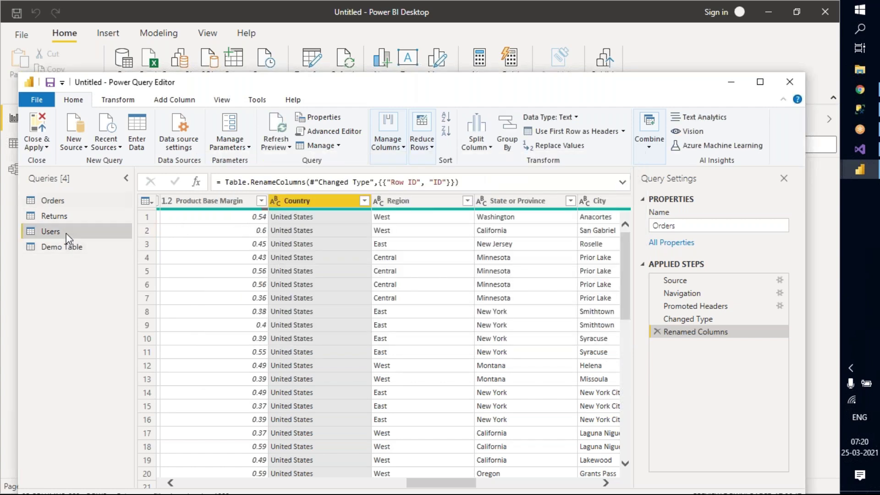
{"action": "left_click", "coordinate": [69, 247]}
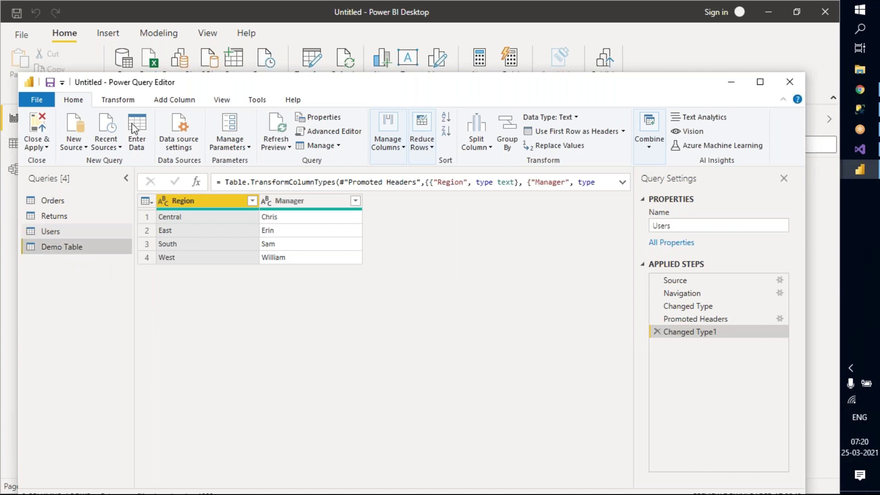
{"action": "left_click", "coordinate": [121, 100]}
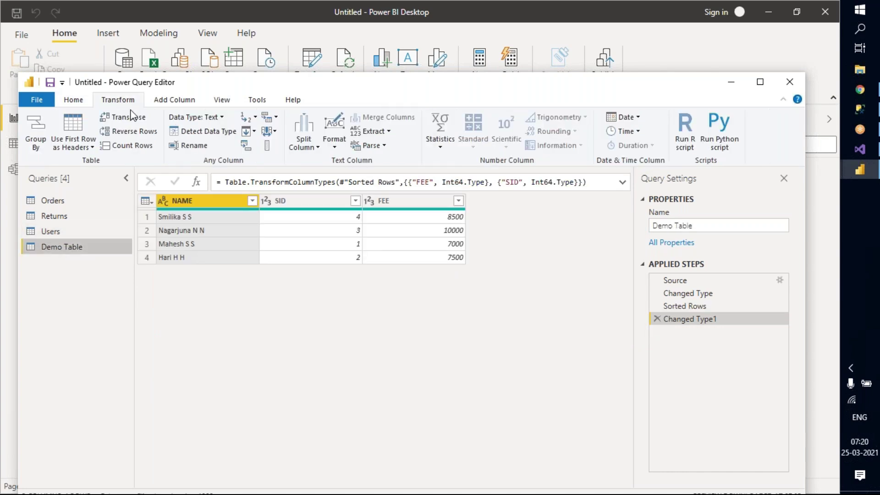
{"action": "left_click", "coordinate": [256, 118]}
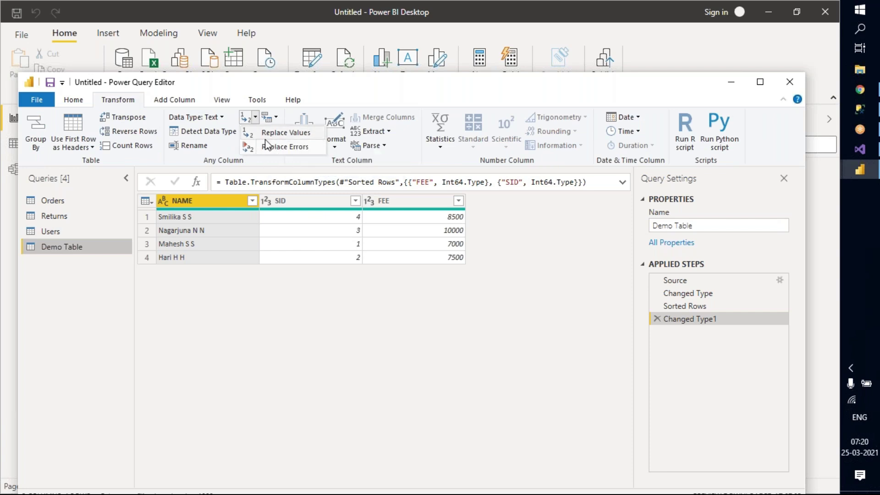
{"action": "left_click", "coordinate": [75, 310]}
{"action": "right_click", "coordinate": [198, 205]}
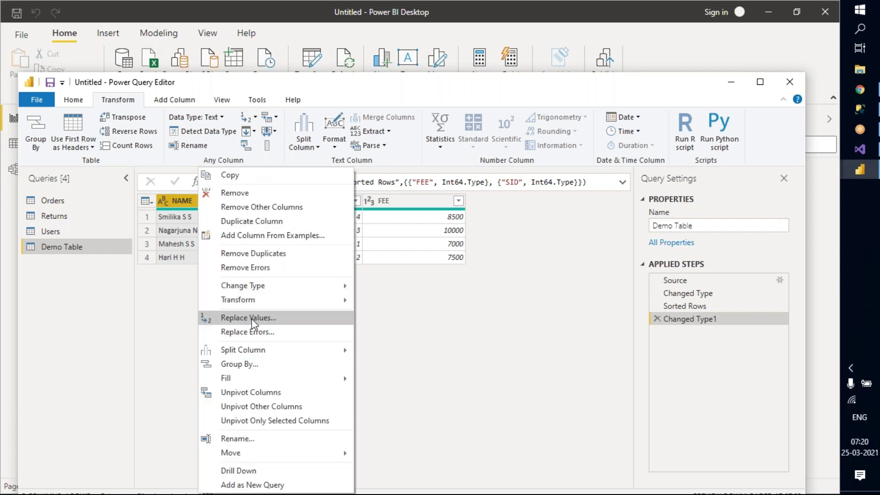
{"action": "left_click", "coordinate": [89, 304]}
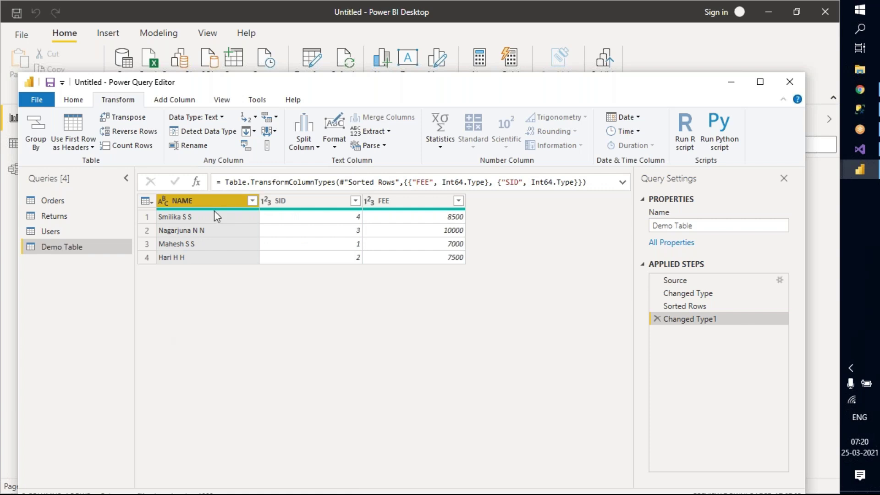
Edit the Demo Table source, adding a fifth row with 5 under NAME and a person's first name under SID.
{"action": "left_click", "coordinate": [781, 281]}
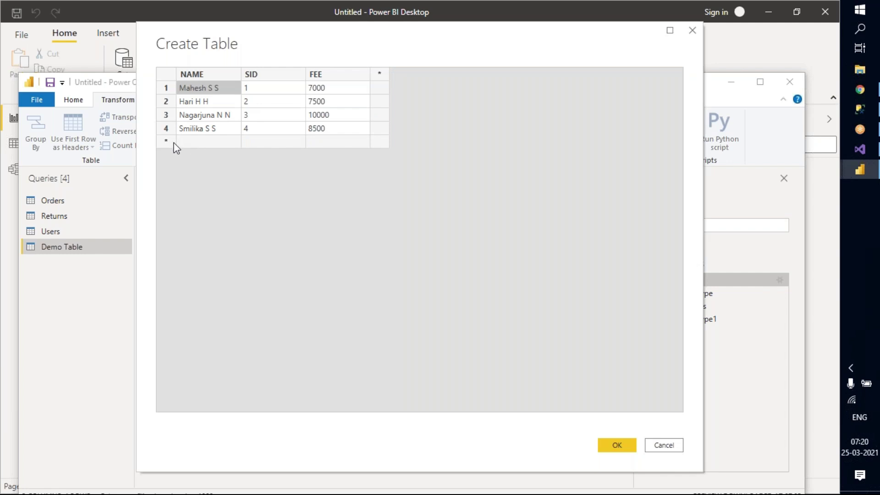
{"action": "left_click", "coordinate": [175, 144]}
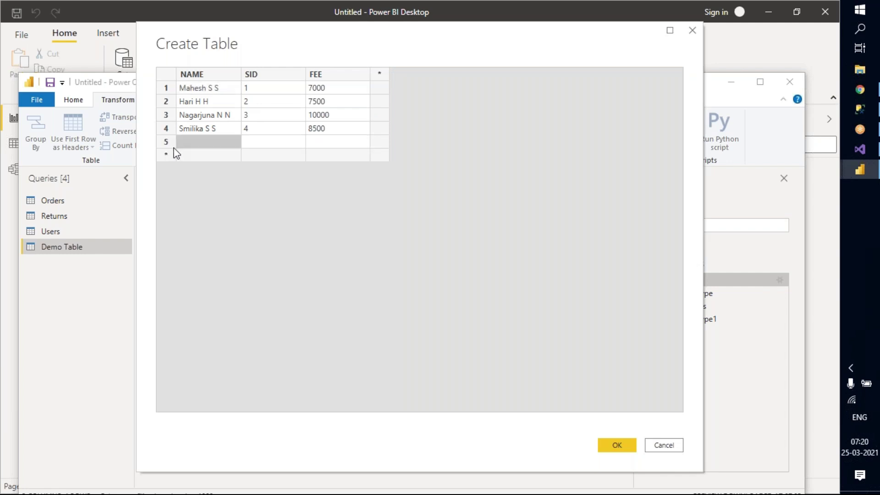
{"action": "left_click", "coordinate": [201, 145]}
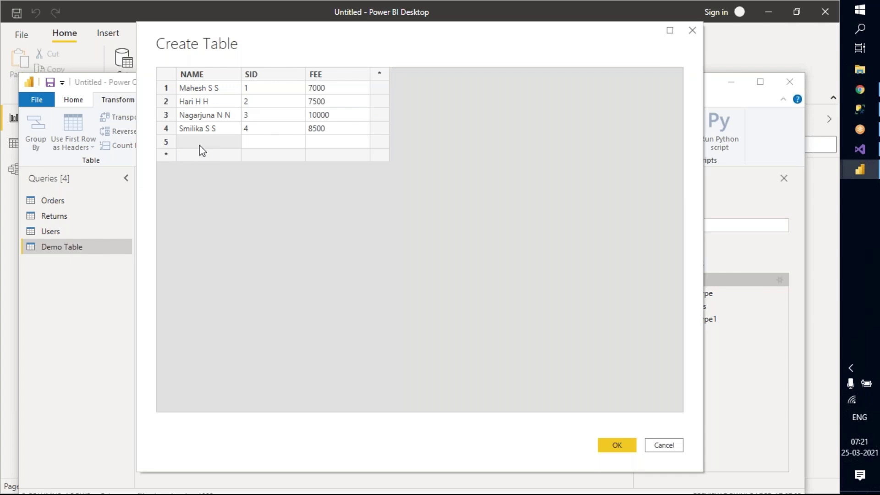
{"action": "type", "text": "5"}
{"action": "left_click", "coordinate": [283, 141]}
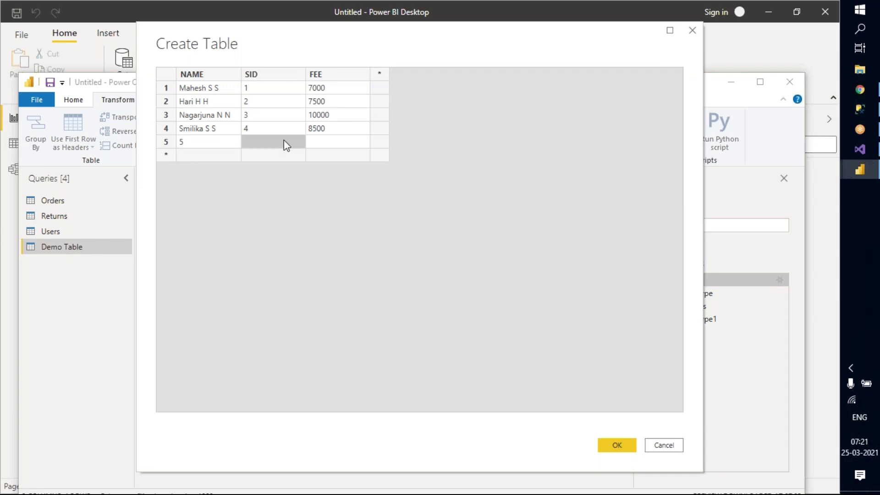
{"action": "type", "text": "Smik"}
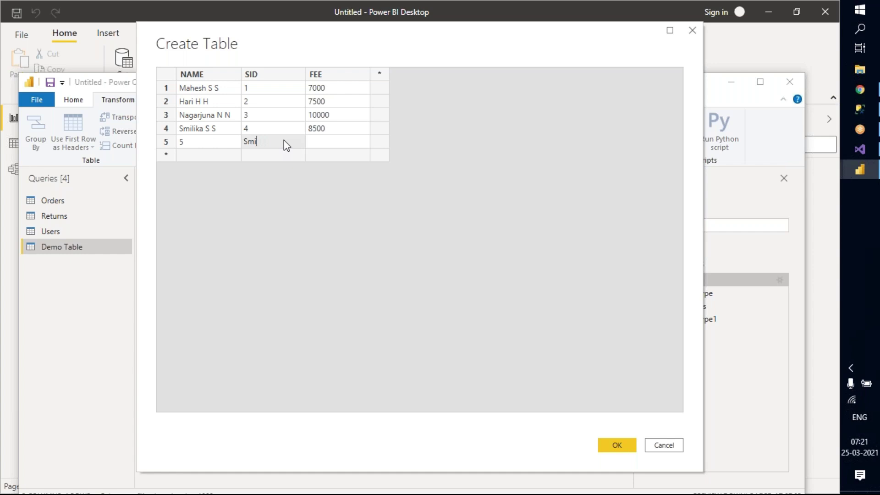
{"action": "key", "text": "BackSpace"}
{"action": "key", "text": "BackSpace"}
{"action": "key", "text": "BackSpace"}
{"action": "type", "text": "Sai"}
Leave the fifth row's FEE cell empty and apply the edited source table.
{"action": "left_click", "coordinate": [316, 144]}
{"action": "type", "text": "45"}
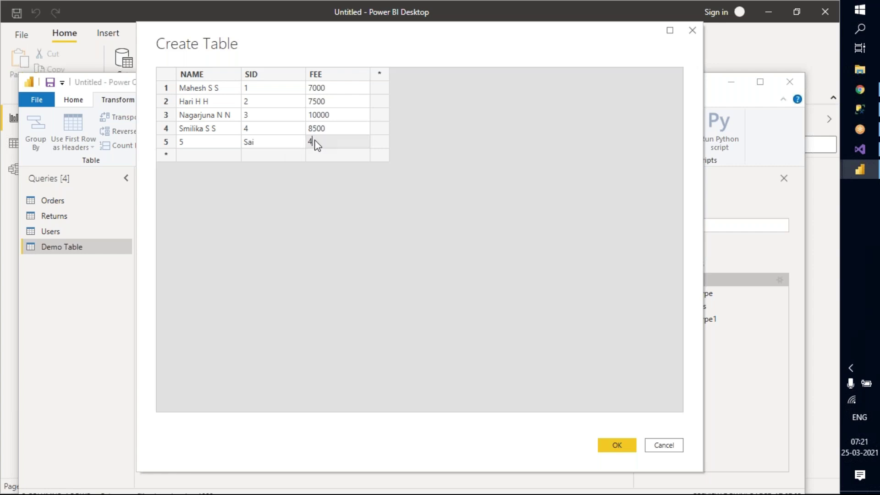
{"action": "key", "text": "BackSpace"}
{"action": "key", "text": "BackSpace"}
{"action": "key", "text": "BackSpace"}
{"action": "left_click", "coordinate": [622, 445]}
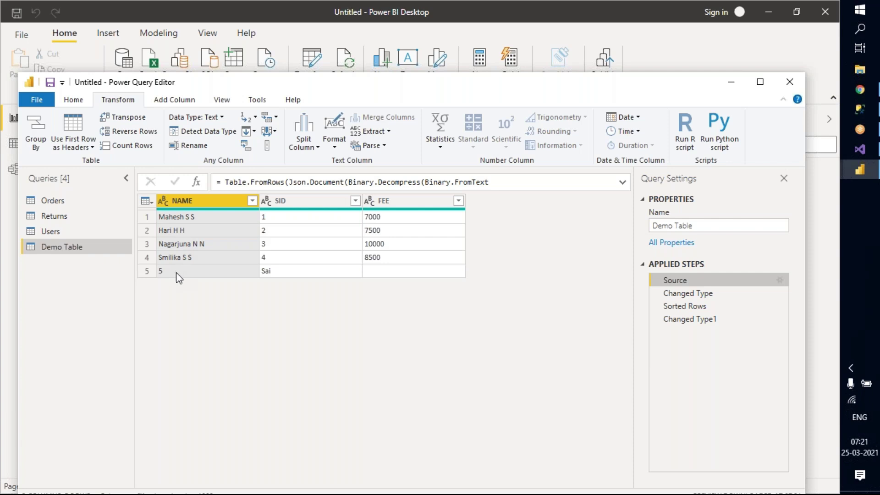
{"action": "left_click", "coordinate": [266, 200]}
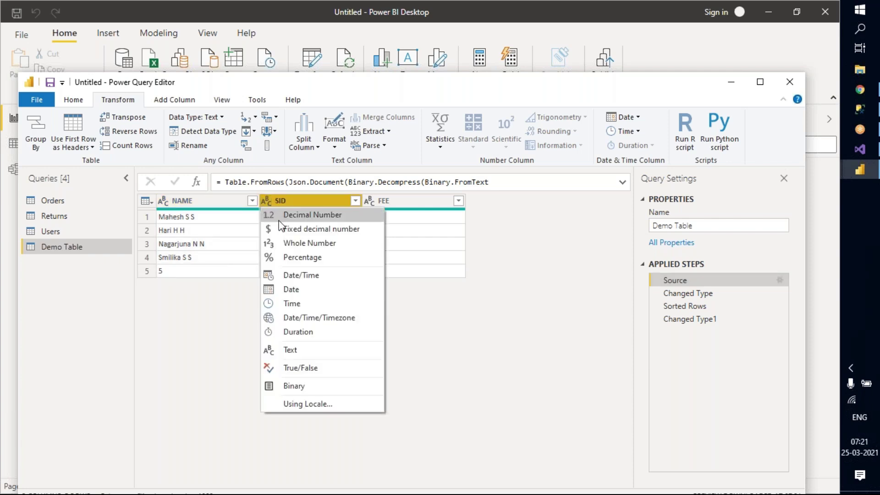
{"action": "left_click", "coordinate": [281, 244]}
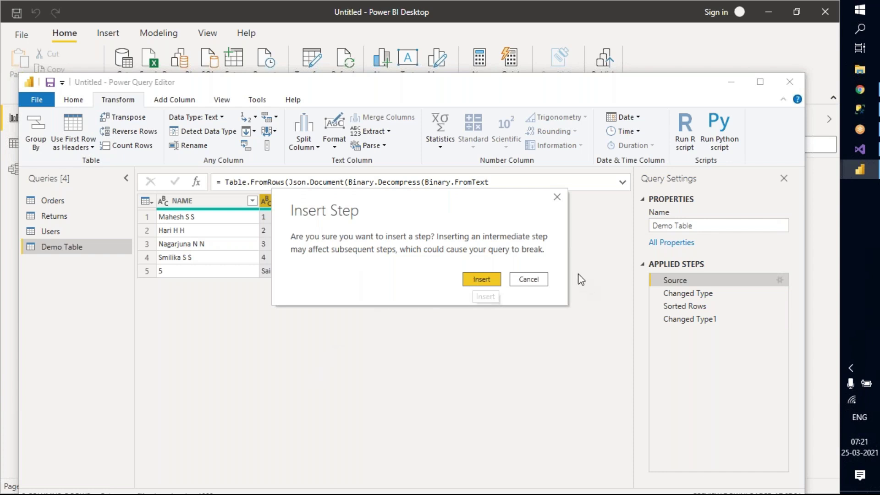
{"action": "left_click", "coordinate": [545, 281]}
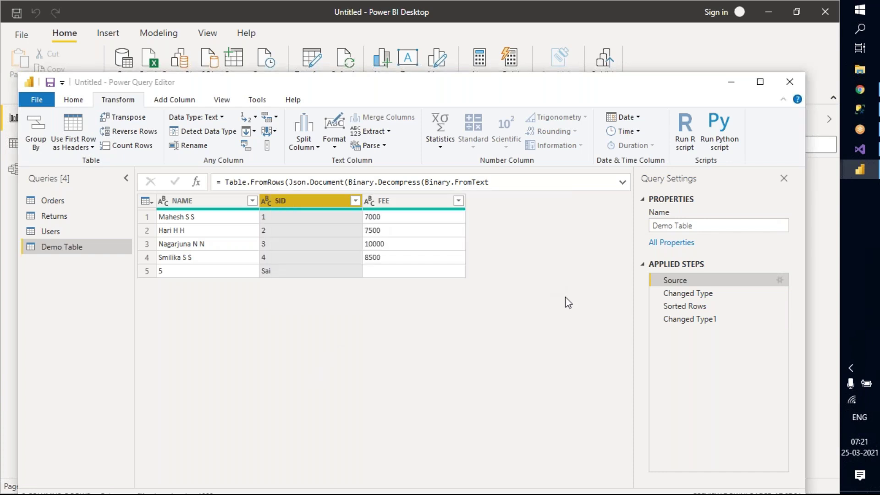
Go to the last type-change step of Demo Table and start replacing errors in the SID column.
{"action": "left_click", "coordinate": [697, 320]}
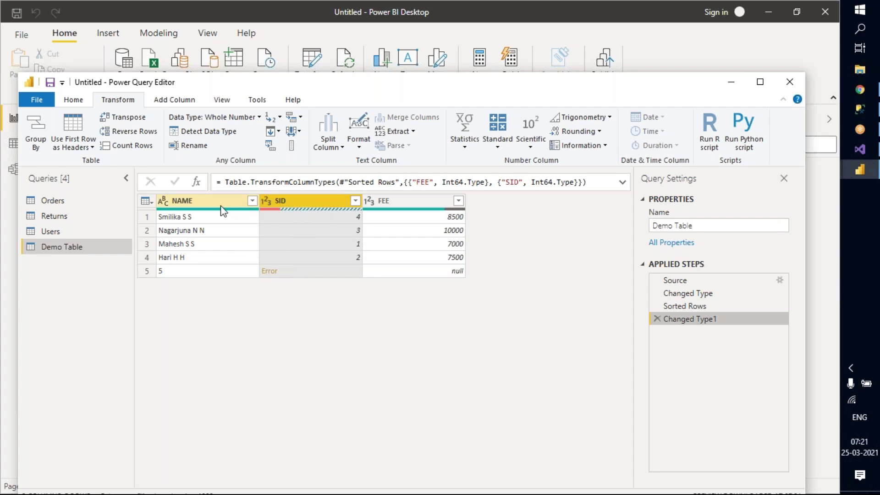
{"action": "right_click", "coordinate": [291, 198]}
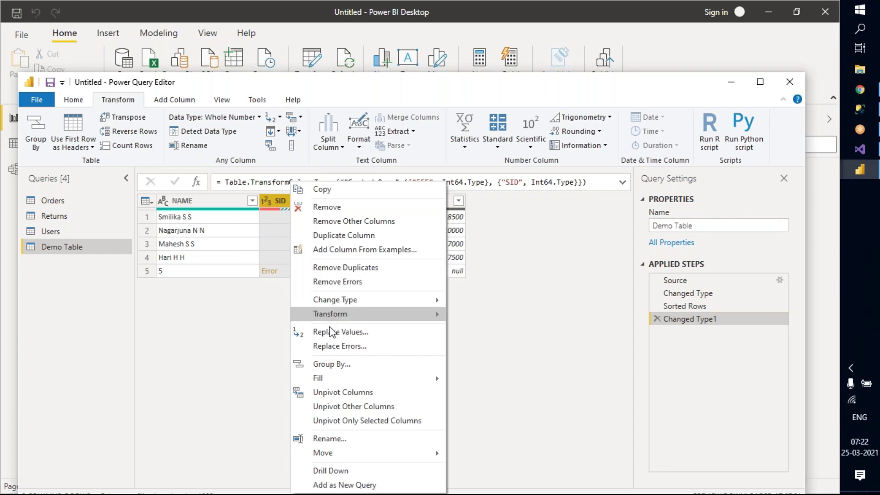
{"action": "left_click", "coordinate": [339, 347]}
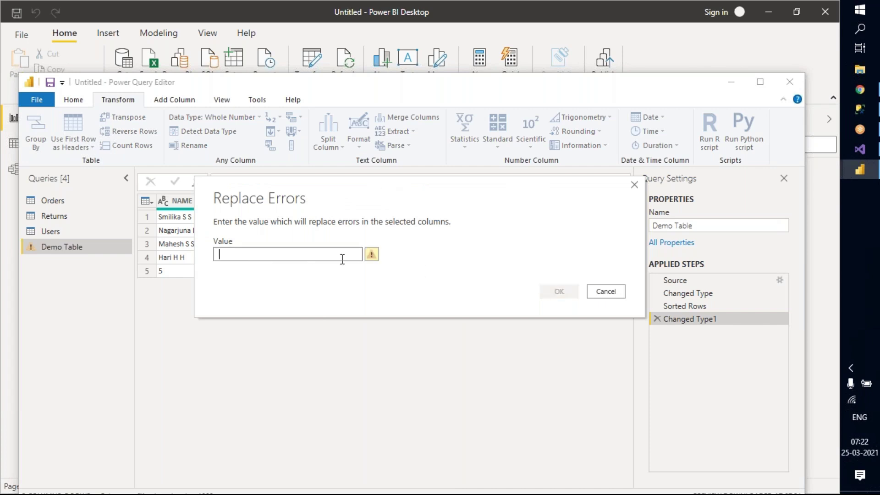
Try Null and NA as the replacement value for the SID column's errors, and clear them again.
{"action": "key", "text": "BackSpace"}
{"action": "key", "text": "BackSpace"}
{"action": "type", "text": "0"}
{"action": "type", "text": "Null"}
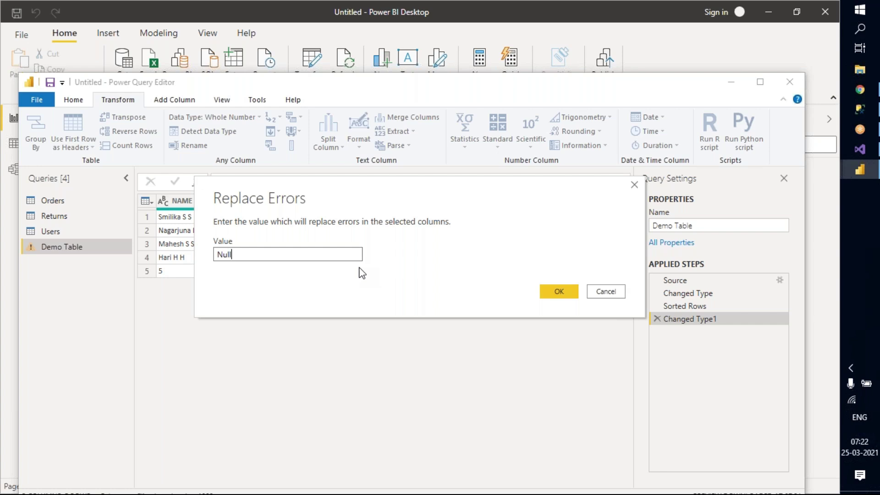
{"action": "key", "text": "BackSpace"}
{"action": "key", "text": "BackSpace"}
{"action": "key", "text": "BackSpace"}
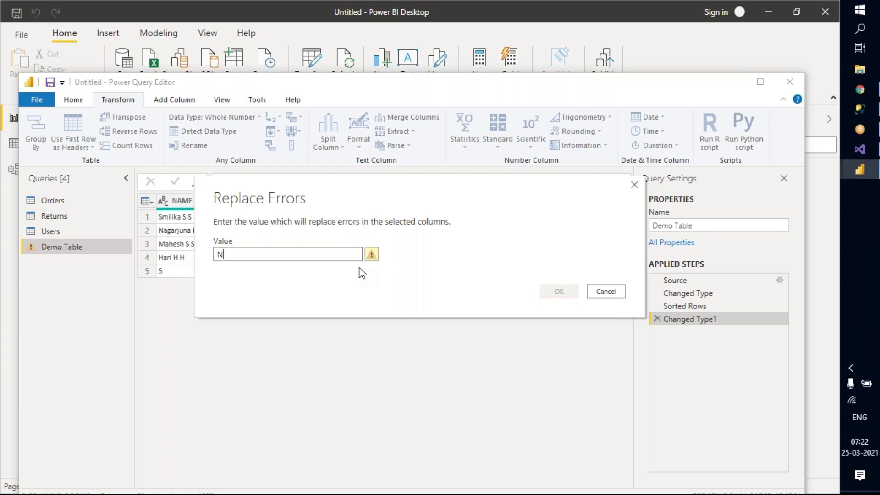
{"action": "type", "text": "A"}
{"action": "key", "text": "BackSpace"}
{"action": "key", "text": "BackSpace"}
Replace the errors in the SID column with 0.
{"action": "type", "text": "0"}
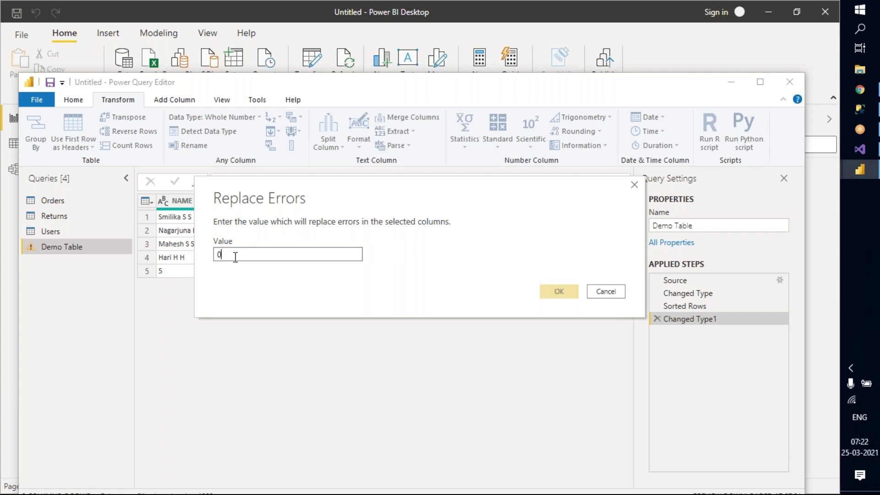
{"action": "left_click", "coordinate": [554, 296]}
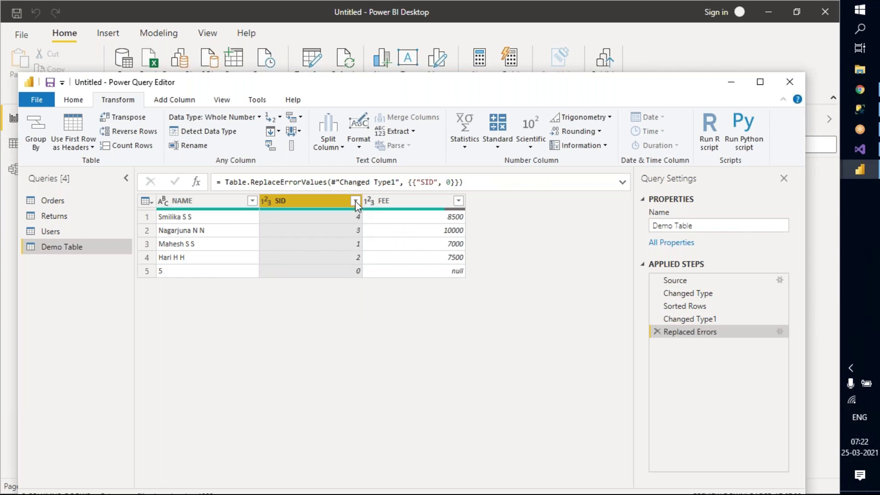
Inspect the fifth row's NAME and SID cells and the data types available for the SID column.
{"action": "left_click", "coordinate": [187, 274]}
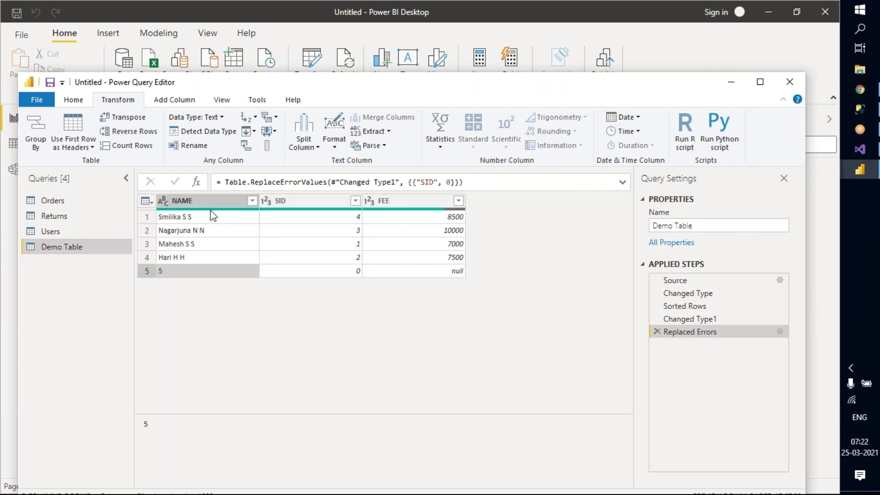
{"action": "left_click", "coordinate": [200, 202]}
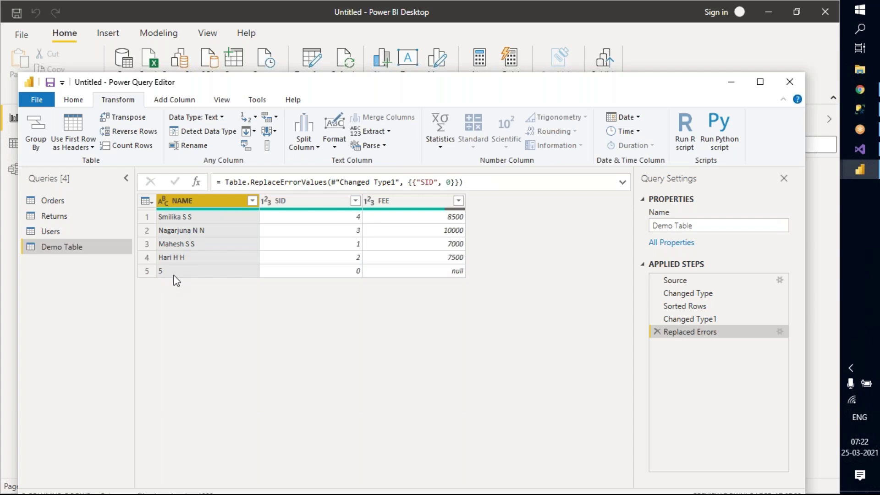
{"action": "left_click", "coordinate": [344, 271]}
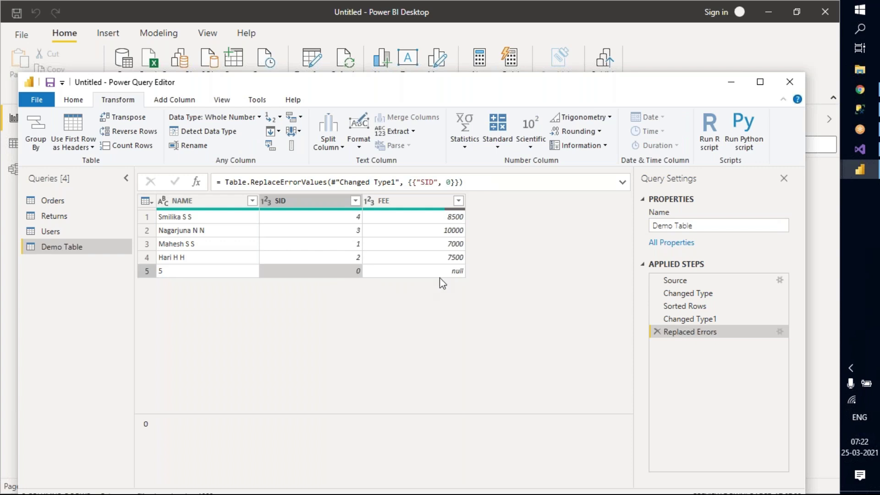
{"action": "left_click", "coordinate": [267, 201]}
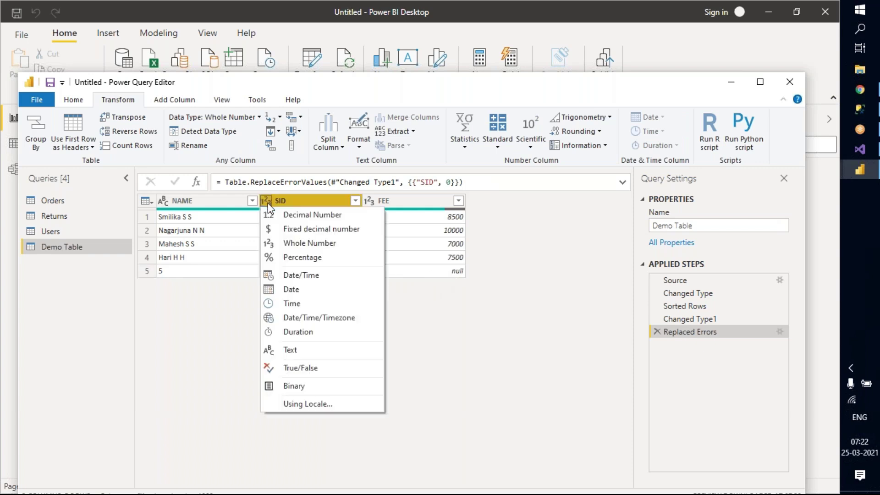
{"action": "left_click", "coordinate": [482, 331]}
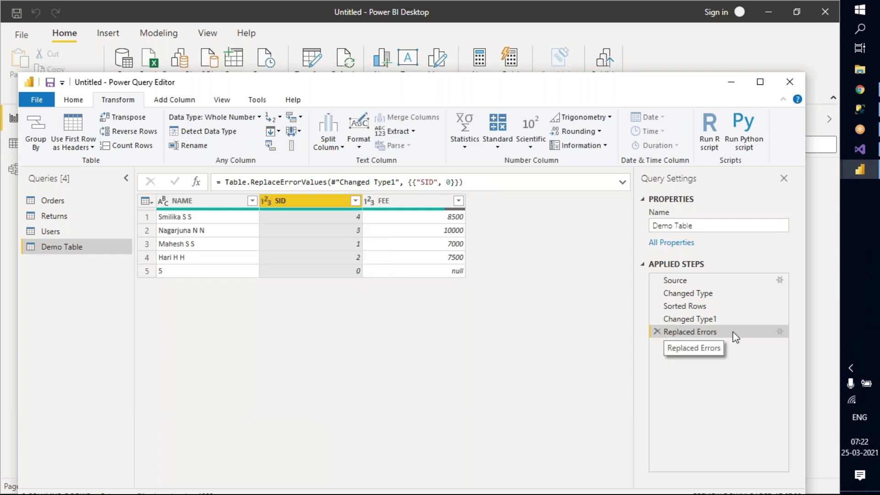
Reopen the settings of the SID error replacement, re-enter 0 as the value, and cancel the dialog.
{"action": "left_click", "coordinate": [780, 332]}
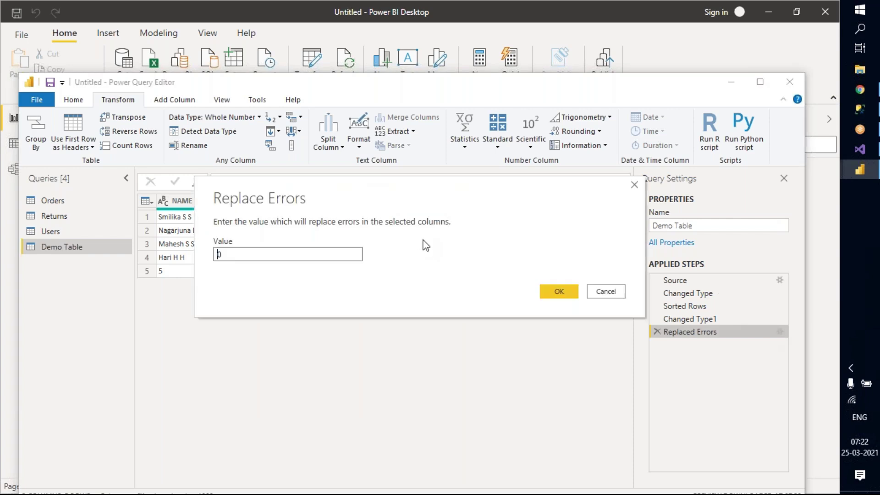
{"action": "left_click", "coordinate": [234, 253]}
{"action": "key", "text": "BackSpace"}
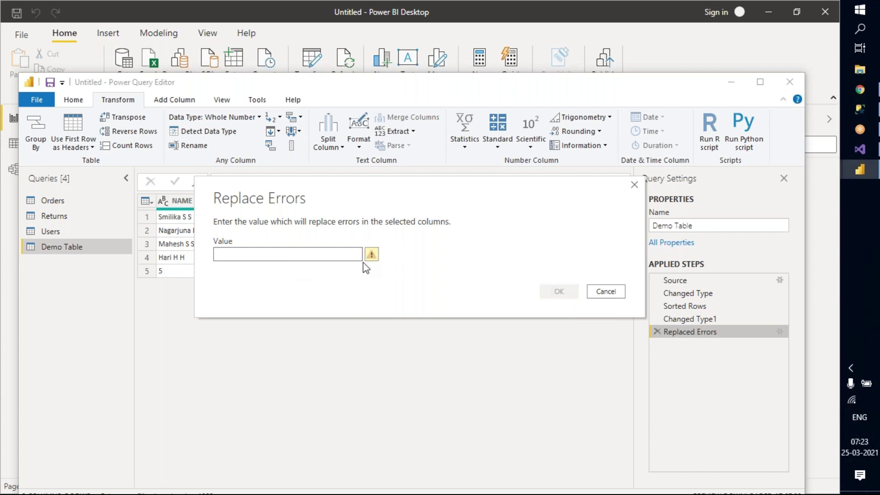
{"action": "type", "text": "0"}
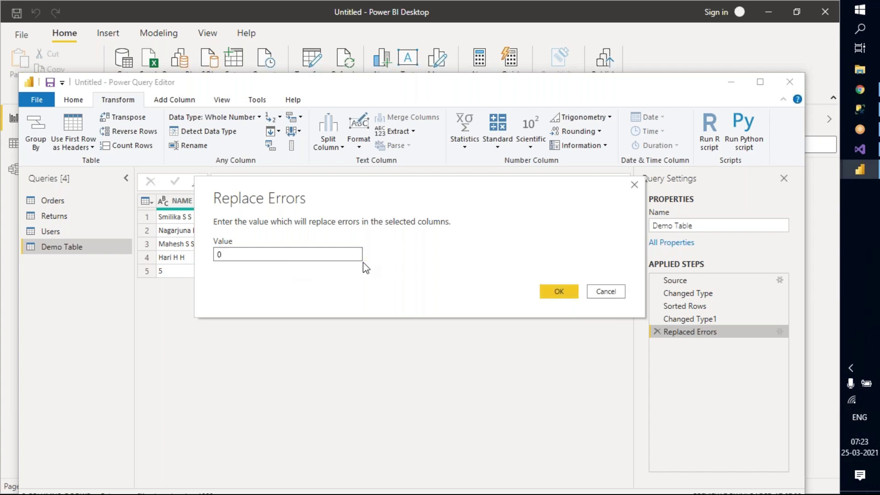
{"action": "left_click", "coordinate": [606, 292]}
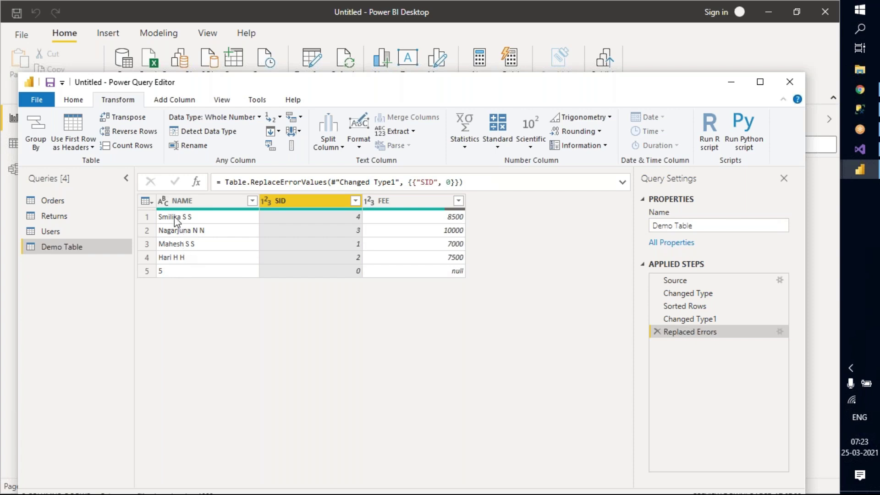
Select the NAME column and look through the available ways of splitting it.
{"action": "left_click", "coordinate": [172, 202]}
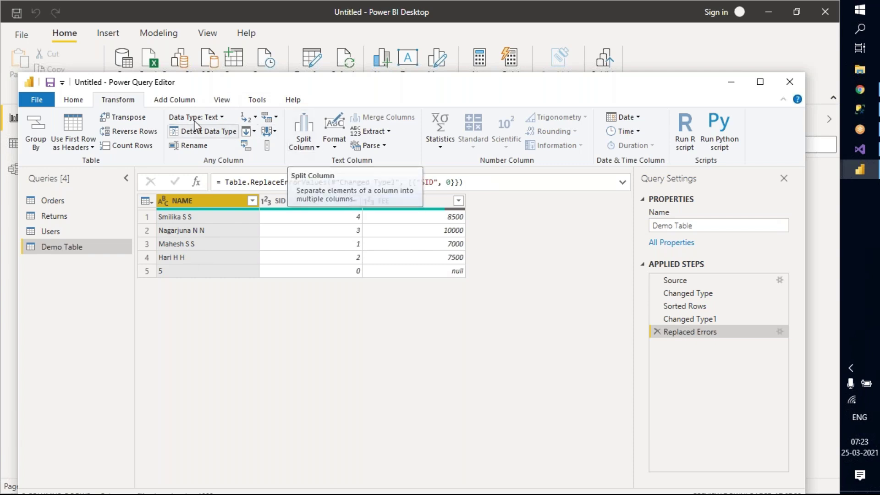
{"action": "left_click", "coordinate": [82, 101]}
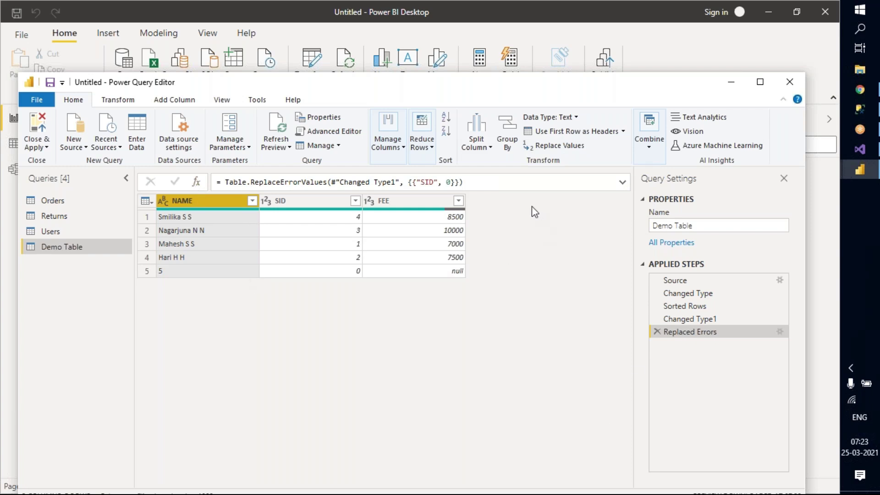
{"action": "left_click", "coordinate": [481, 148]}
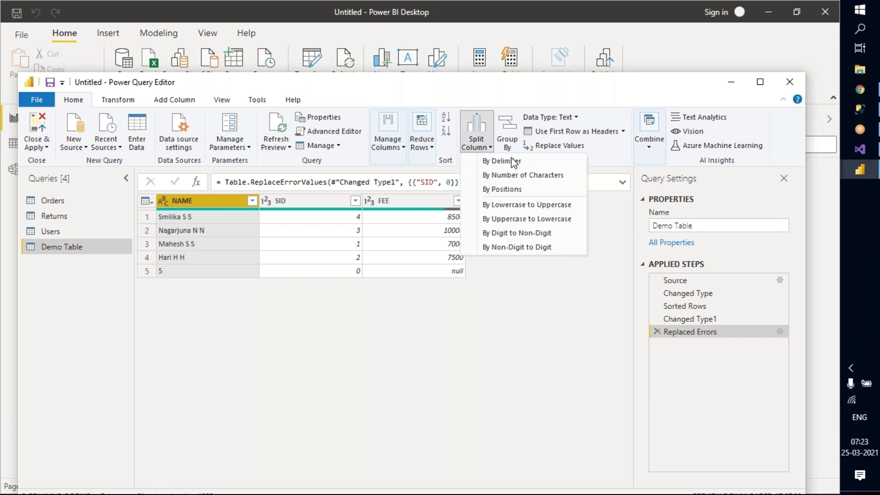
{"action": "left_click", "coordinate": [555, 345]}
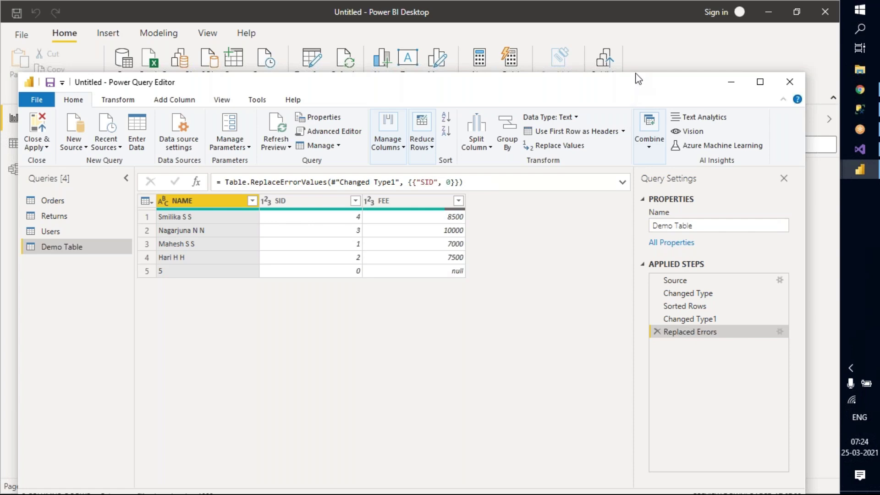
{"action": "left_click_drag", "start_coordinate": [639, 85], "coordinate": [644, 67]}
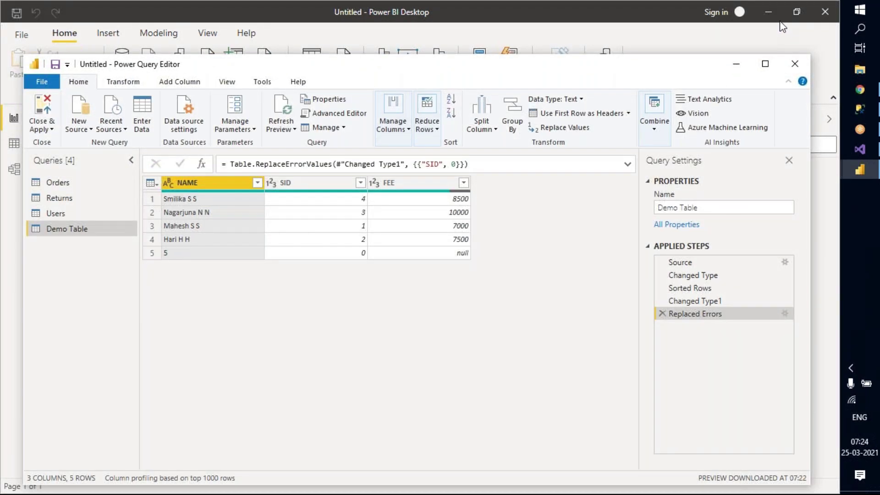
{"action": "left_click", "coordinate": [783, 27]}
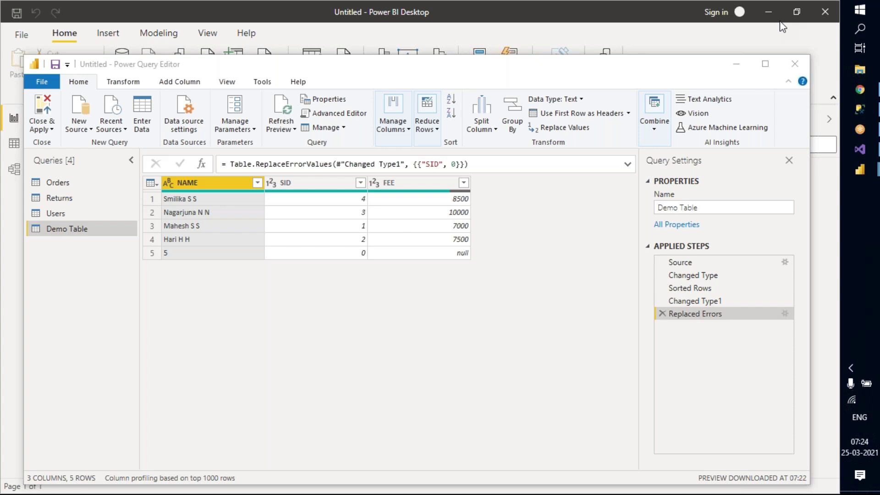
{"action": "left_click", "coordinate": [542, 216]}
Start splitting the NAME column by positions, expand the advanced options, and move the dialog clear of the NAME values.
{"action": "left_click", "coordinate": [482, 129]}
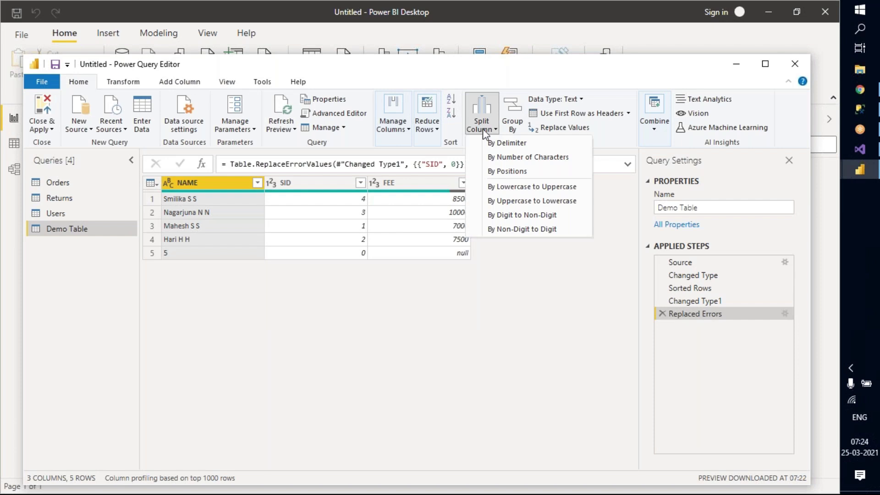
{"action": "left_click", "coordinate": [501, 171]}
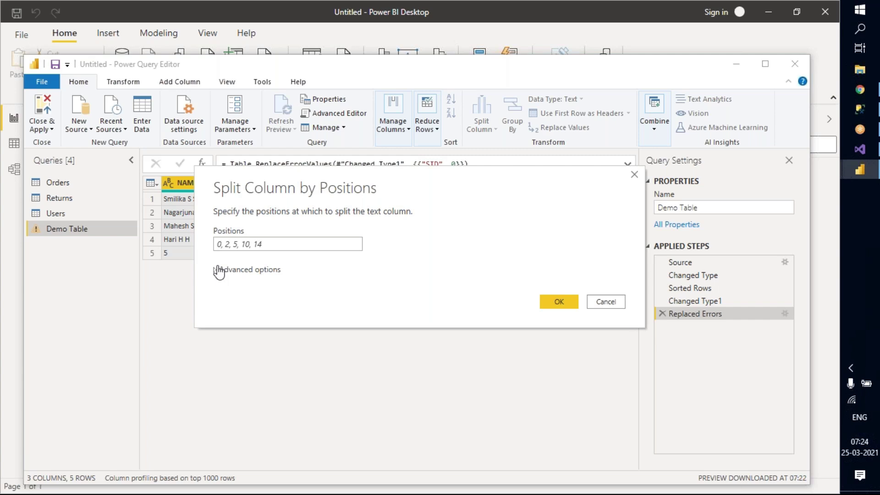
{"action": "left_click", "coordinate": [219, 270]}
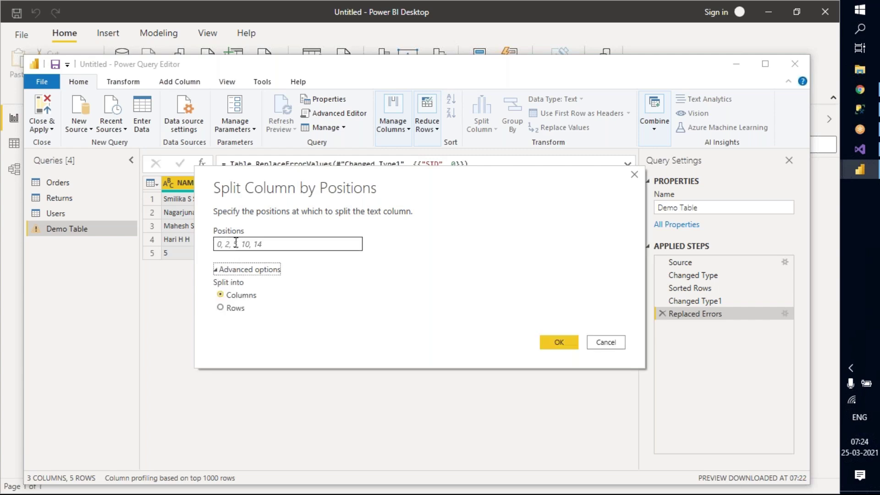
{"action": "left_click", "coordinate": [223, 245]}
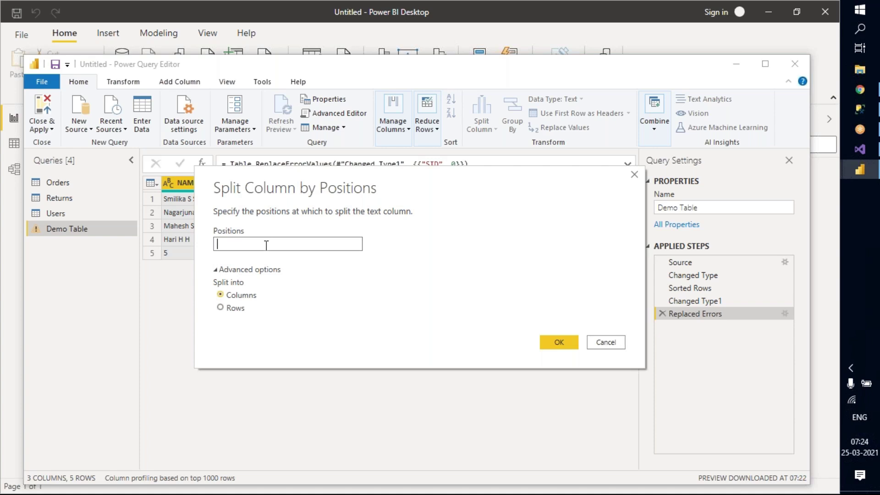
{"action": "left_click_drag", "start_coordinate": [380, 181], "coordinate": [625, 152]}
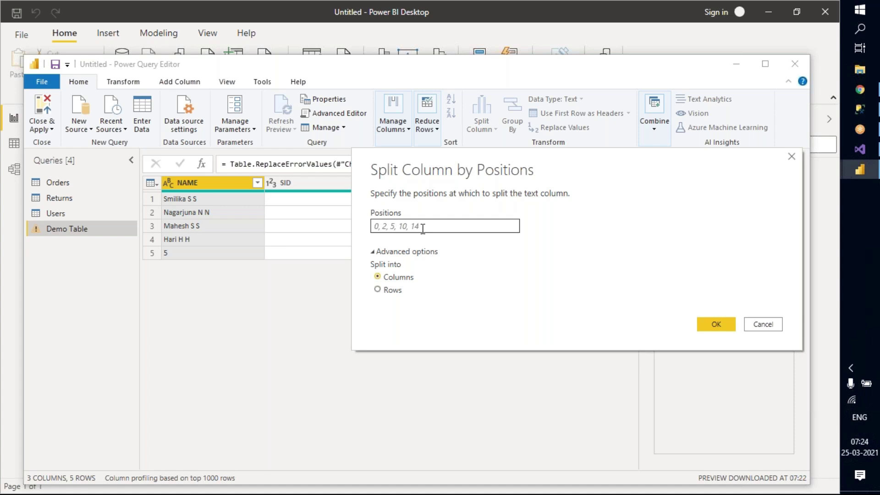
Split the NAME column into columns at position 7.
{"action": "left_click", "coordinate": [377, 228]}
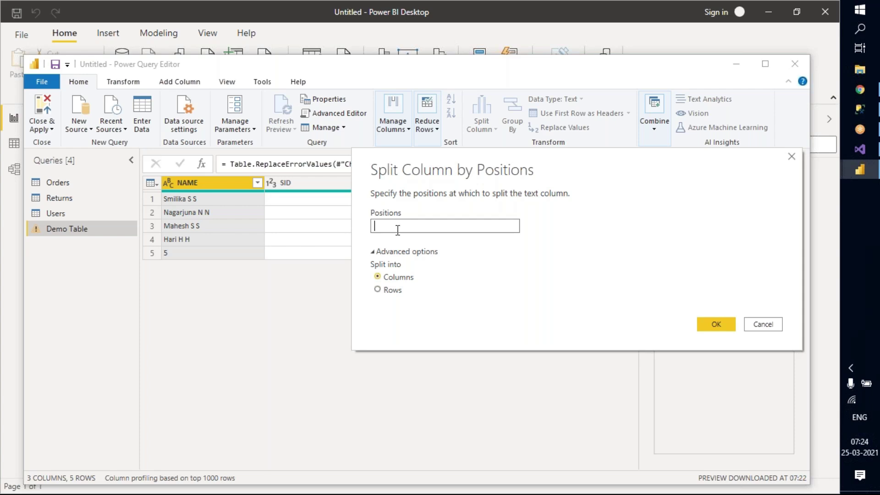
{"action": "type", "text": "7,"}
{"action": "key", "text": "BackSpace"}
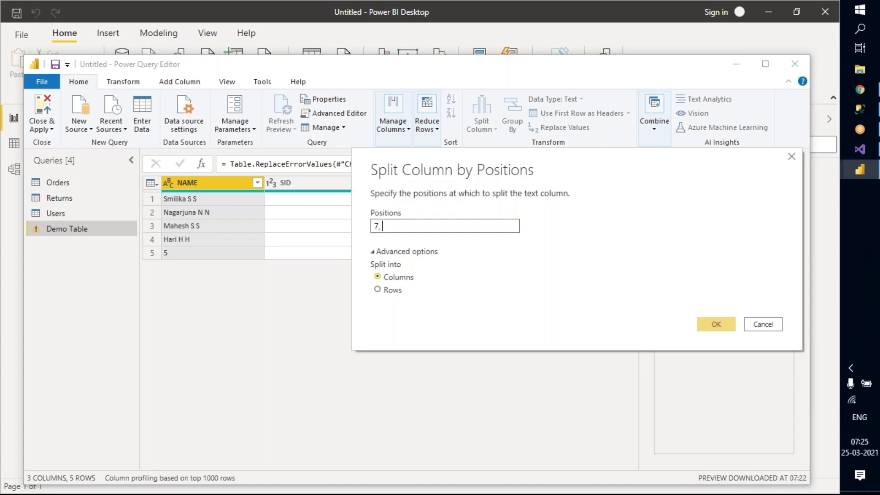
{"action": "type", "text": ","}
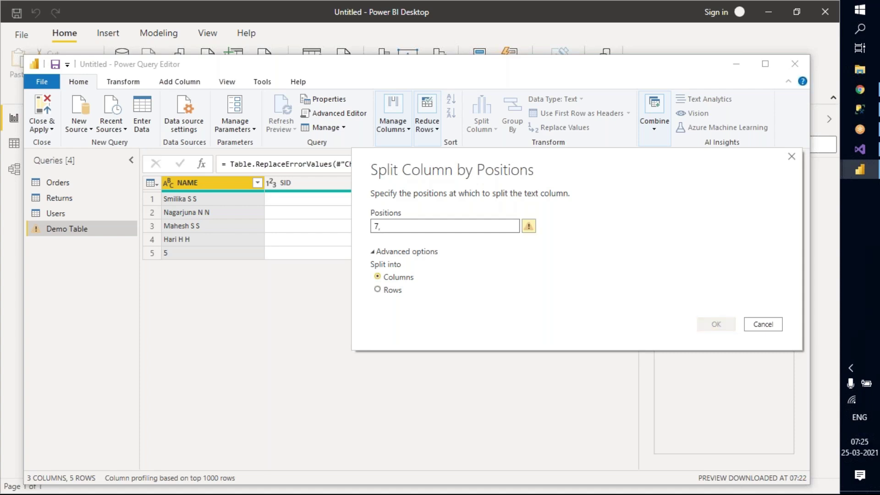
{"action": "key", "text": "BackSpace"}
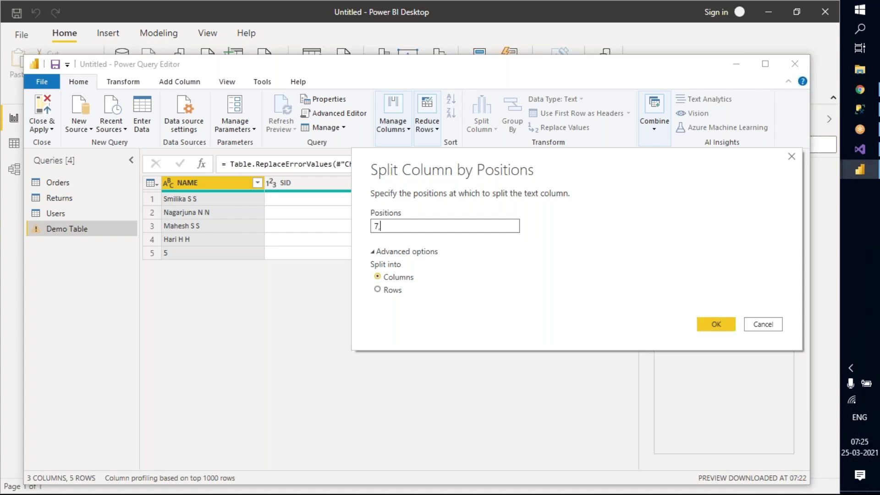
{"action": "type", "text": ","}
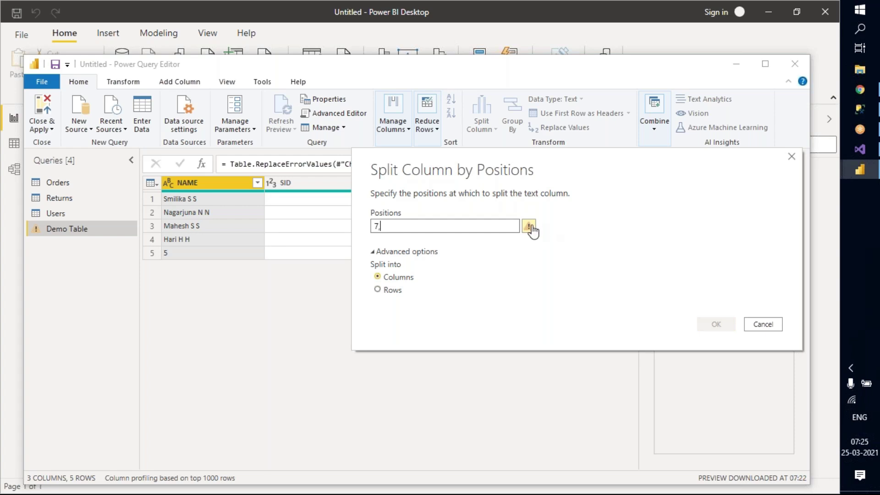
{"action": "mouse_move", "coordinate": [532, 231]}
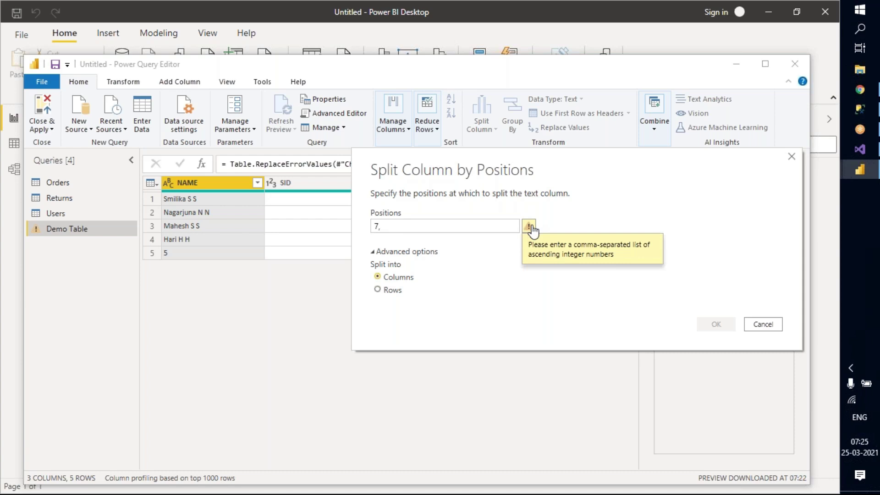
{"action": "key", "text": "BackSpace"}
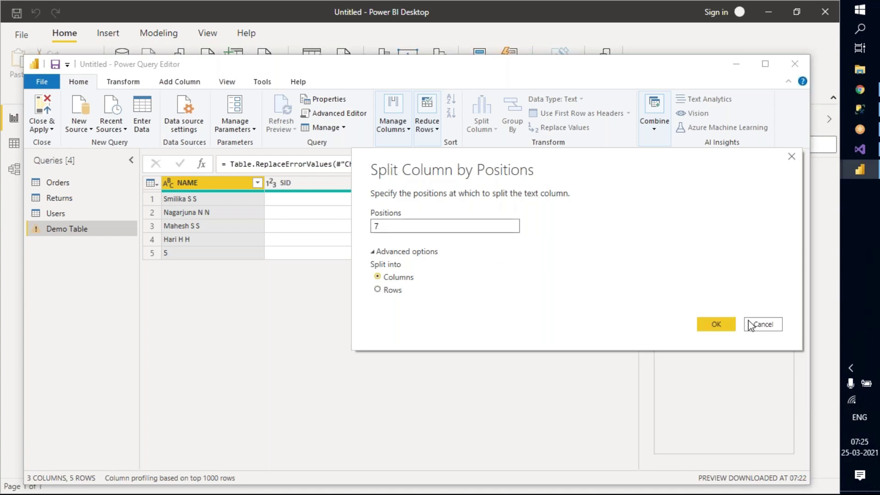
{"action": "left_click", "coordinate": [722, 321]}
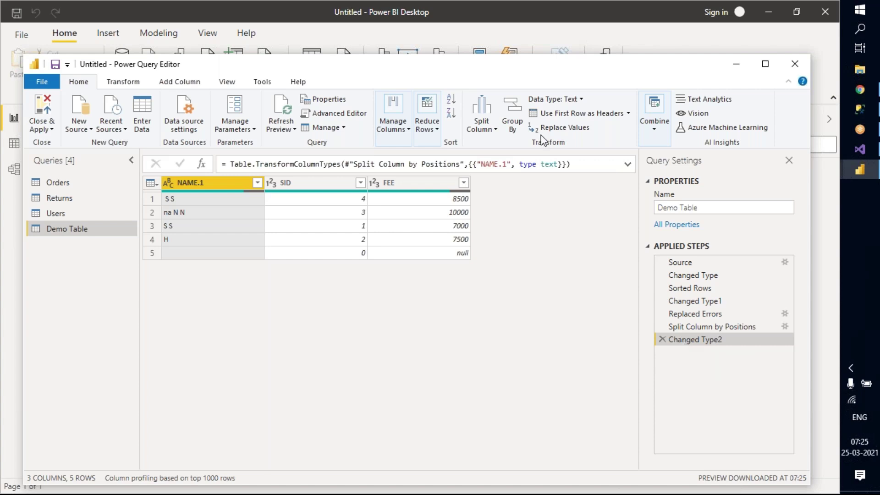
Remove the applied type change and the position 7 split so the NAME column is whole again.
{"action": "left_click", "coordinate": [487, 130]}
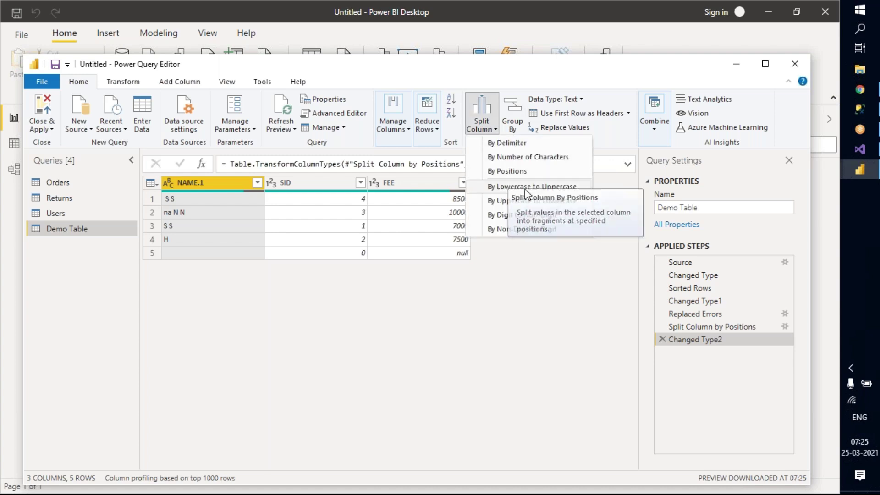
{"action": "left_click", "coordinate": [695, 366]}
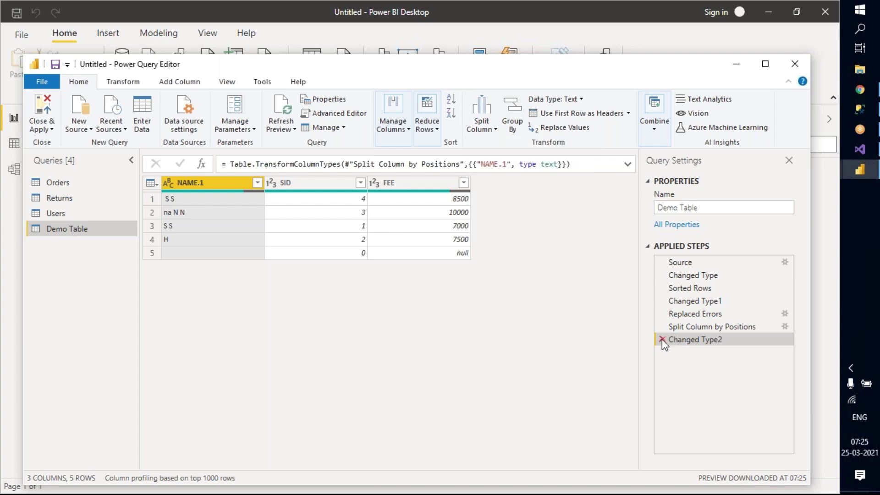
{"action": "left_click", "coordinate": [662, 339]}
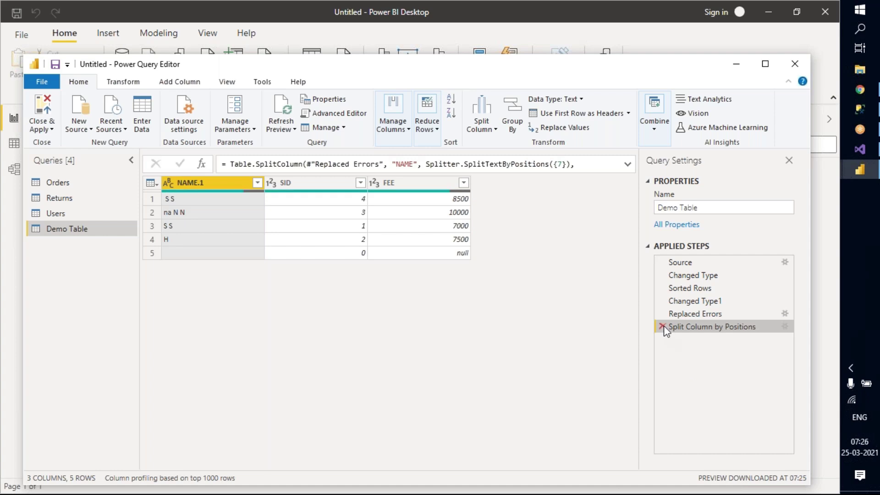
{"action": "left_click", "coordinate": [663, 326]}
Try splitting the NAME column into columns at position 2, and remove the resulting type change and split from the applied steps.
{"action": "left_click", "coordinate": [486, 132]}
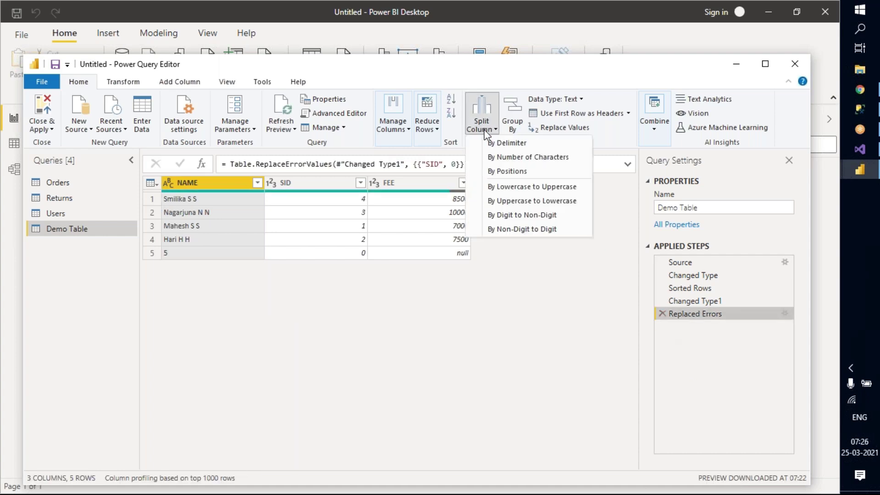
{"action": "left_click", "coordinate": [512, 171]}
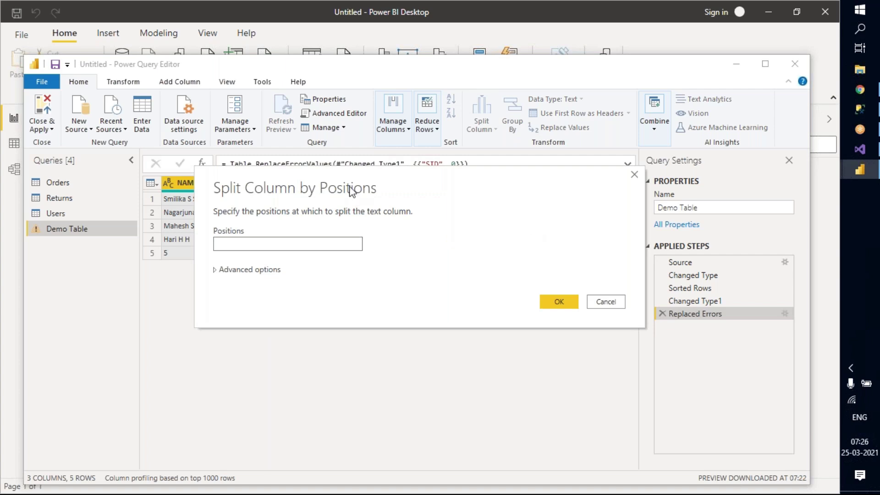
{"action": "left_click", "coordinate": [239, 273]}
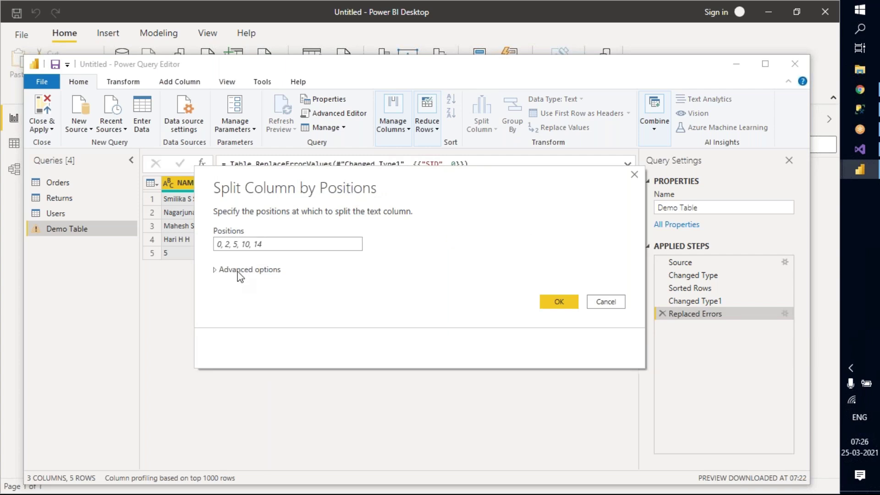
{"action": "left_click", "coordinate": [239, 243]}
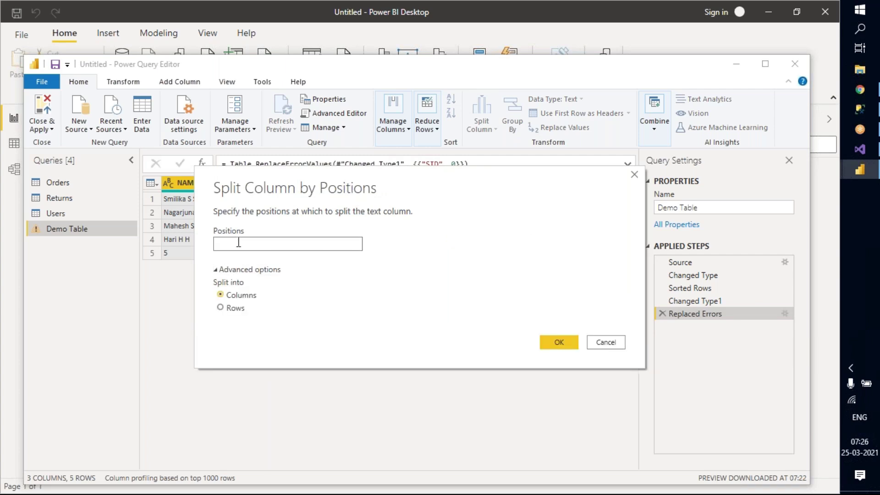
{"action": "type", "text": "2"}
{"action": "left_click", "coordinate": [558, 342]}
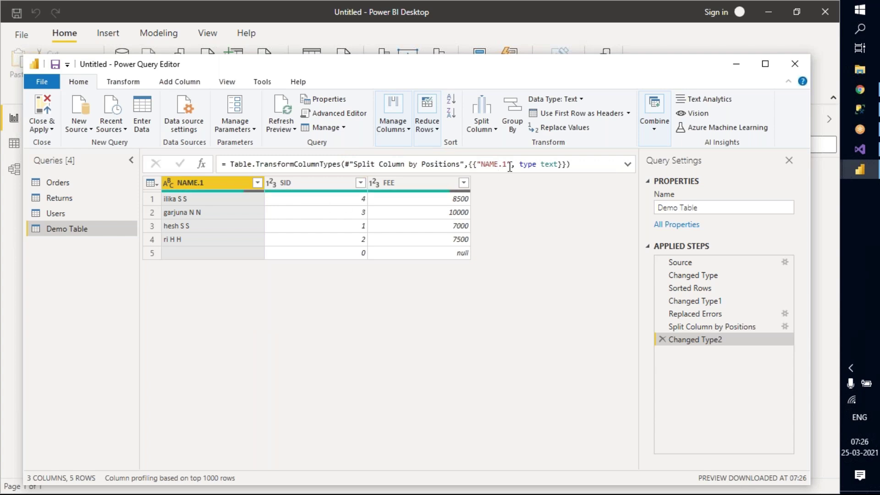
{"action": "left_click", "coordinate": [662, 340]}
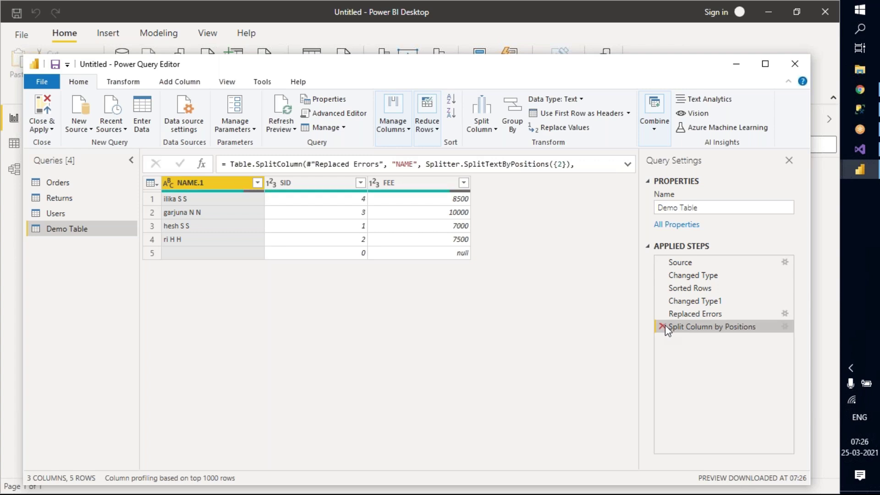
{"action": "left_click", "coordinate": [663, 327]}
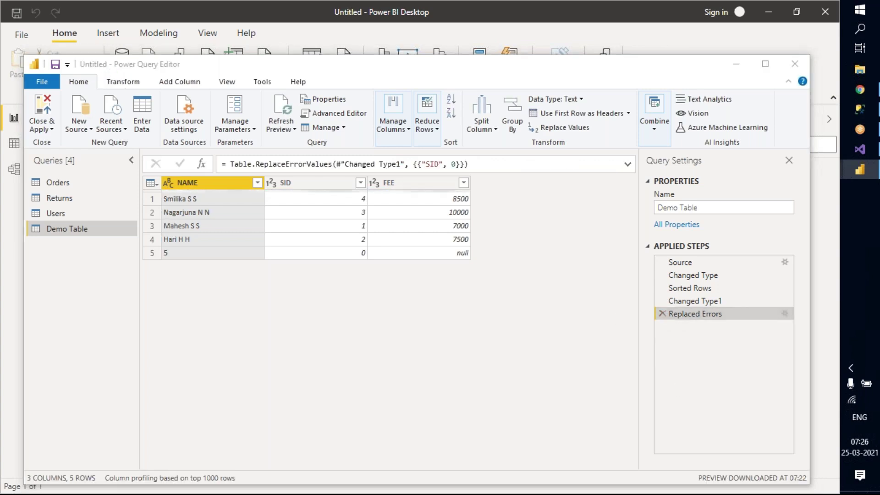
Look through the text formatting and extraction options available for the NAME column, and return to the main commands.
{"action": "left_click", "coordinate": [123, 81]}
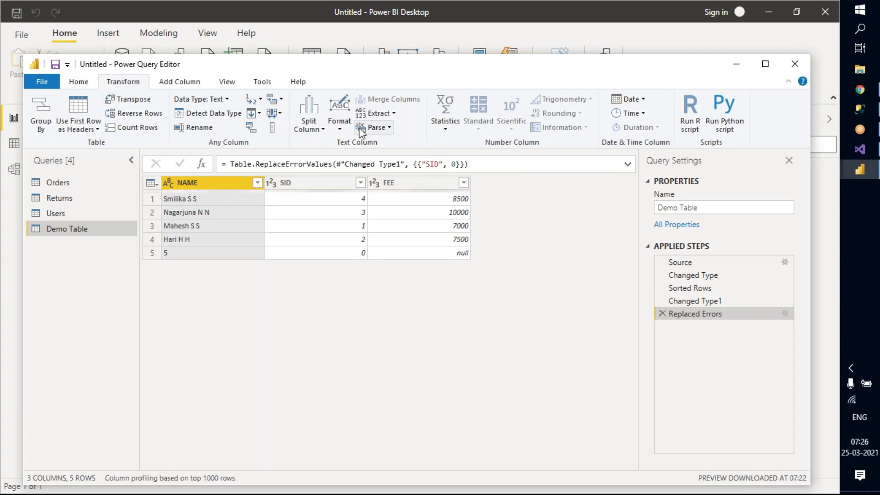
{"action": "left_click", "coordinate": [340, 131]}
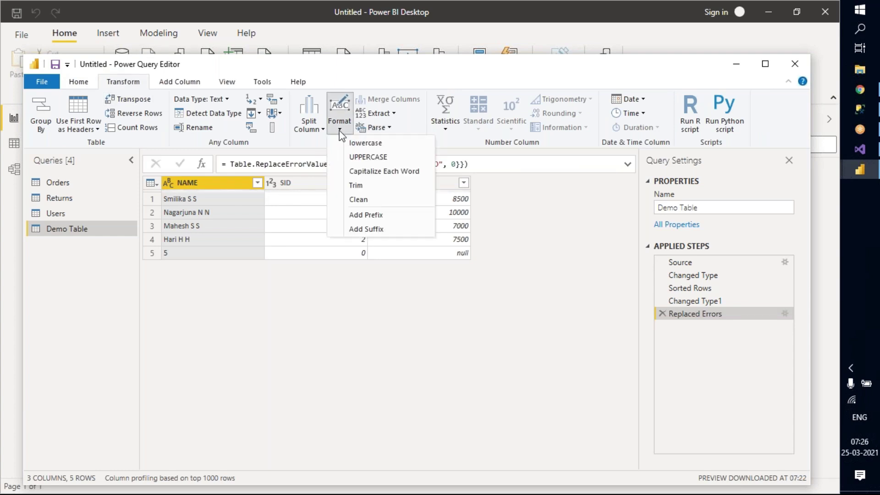
{"action": "left_click", "coordinate": [375, 113]}
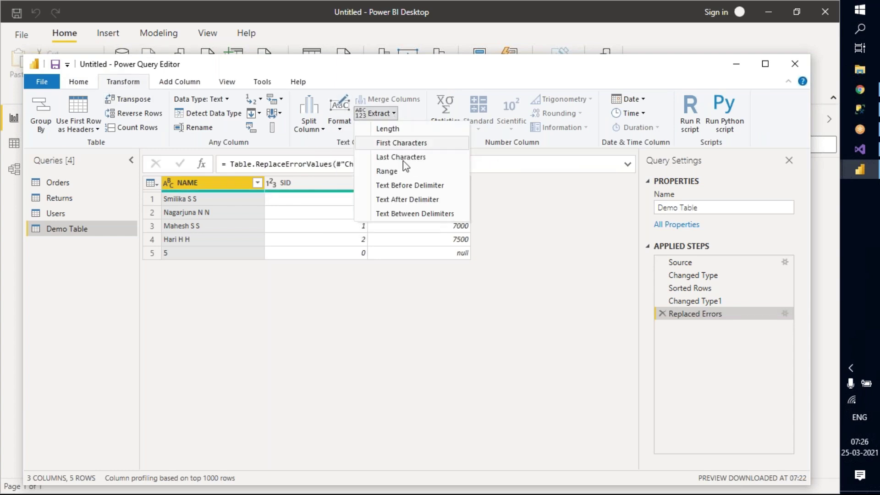
{"action": "left_click", "coordinate": [466, 362]}
{"action": "left_click", "coordinate": [78, 82]}
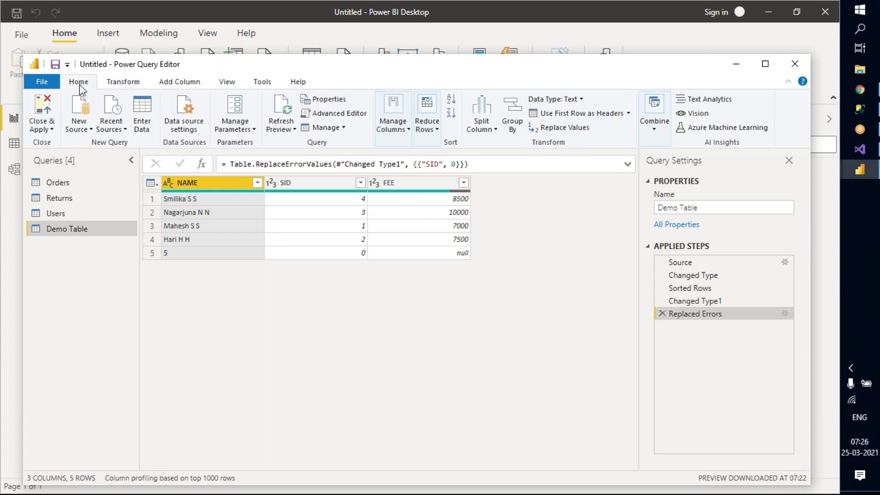